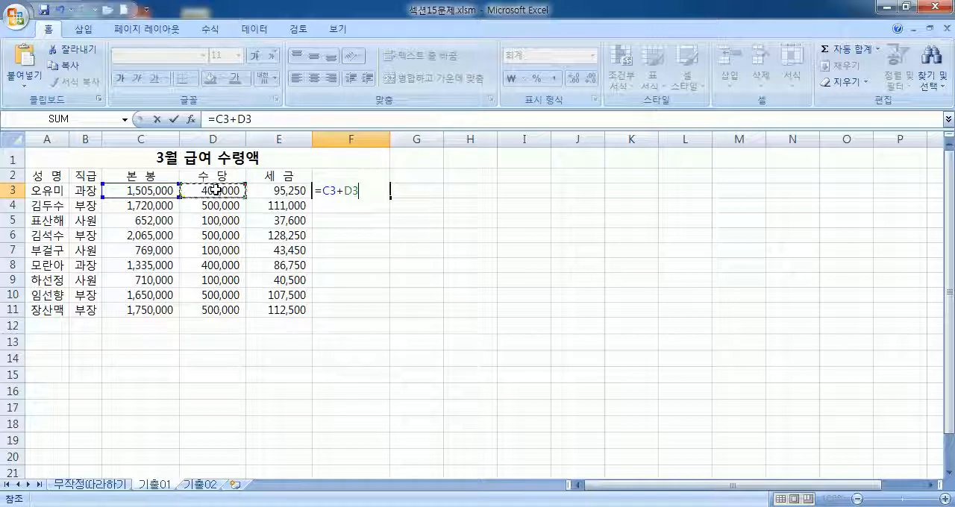
Step: Try calculating 수령액 with =C3+D3-E3 in F3 filled down to F11, and clear the results from F3:F11
click(262, 188)
key(Return)
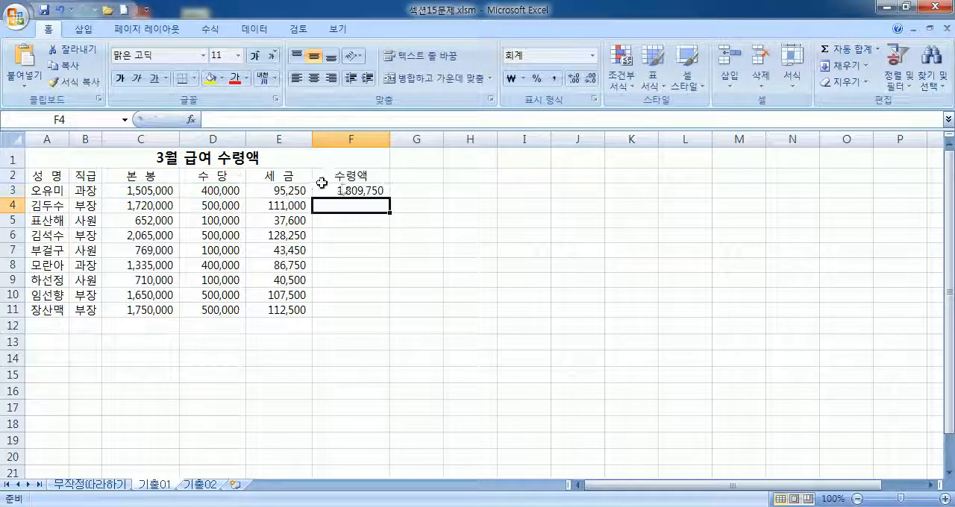
click(348, 190)
drag(389, 197, 371, 323)
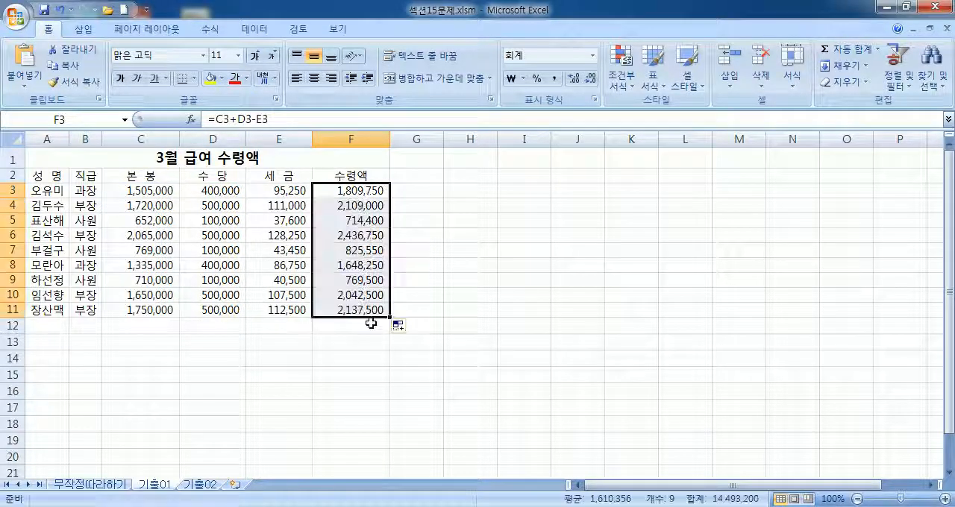
key(Delete)
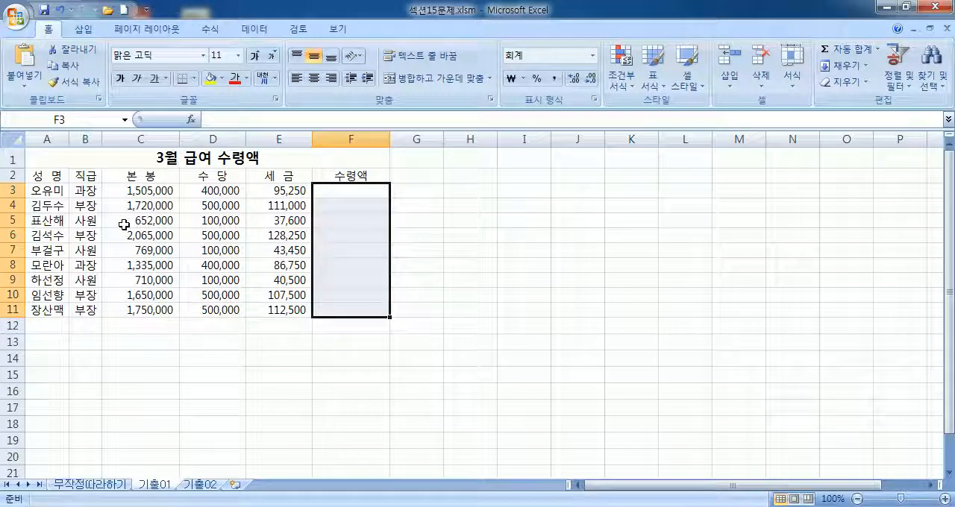
Step: Apply all borders to the table range A2:F11 and undo the bordering
click(124, 225)
drag(44, 176, 357, 305)
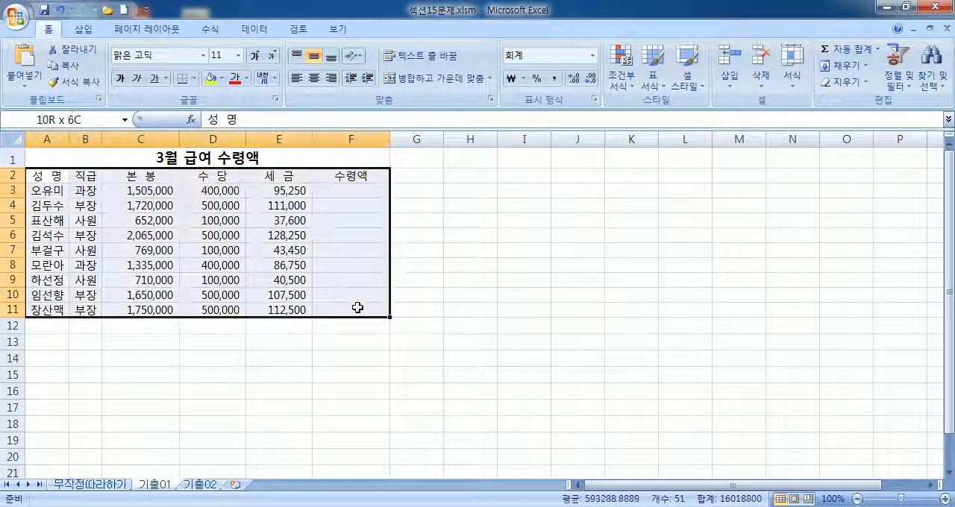
click(194, 78)
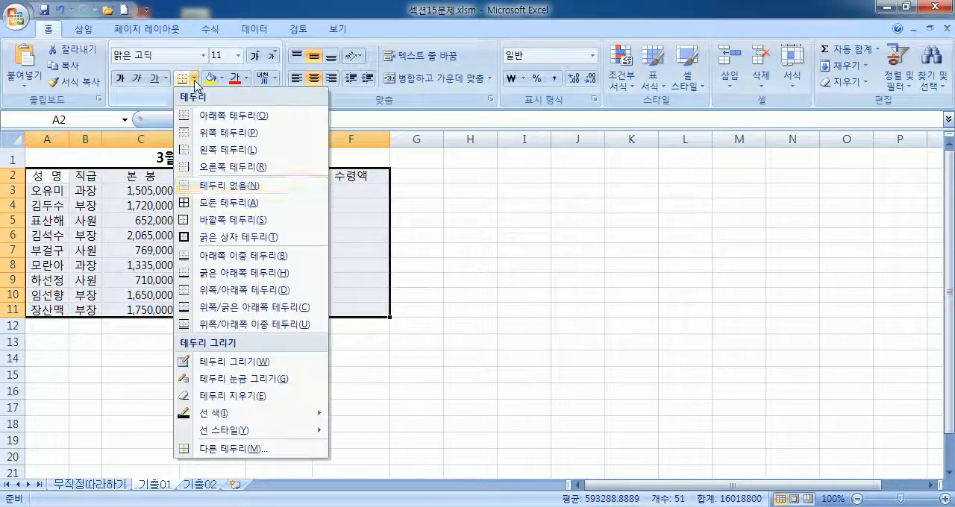
click(209, 203)
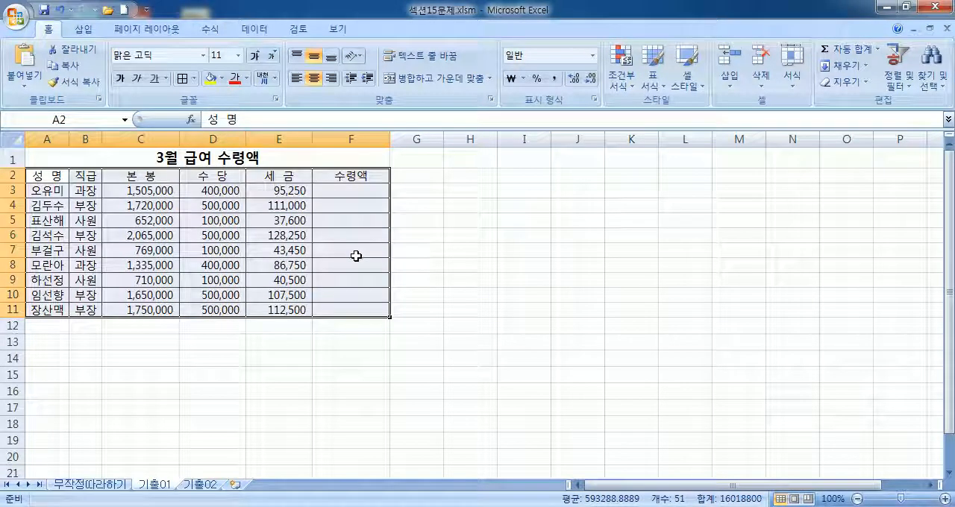
click(61, 12)
click(97, 153)
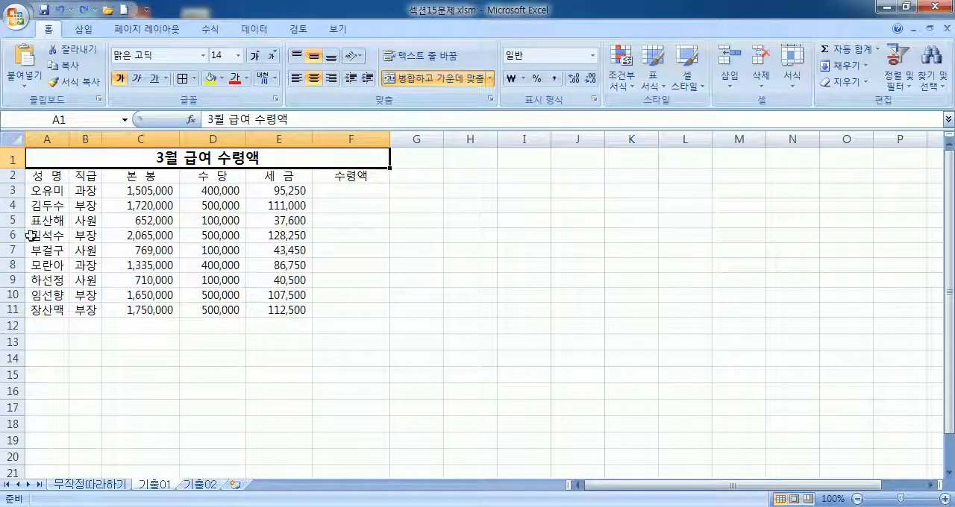
Step: Draw a sun shape fitted exactly over cells A13:A14
drag(53, 341, 50, 361)
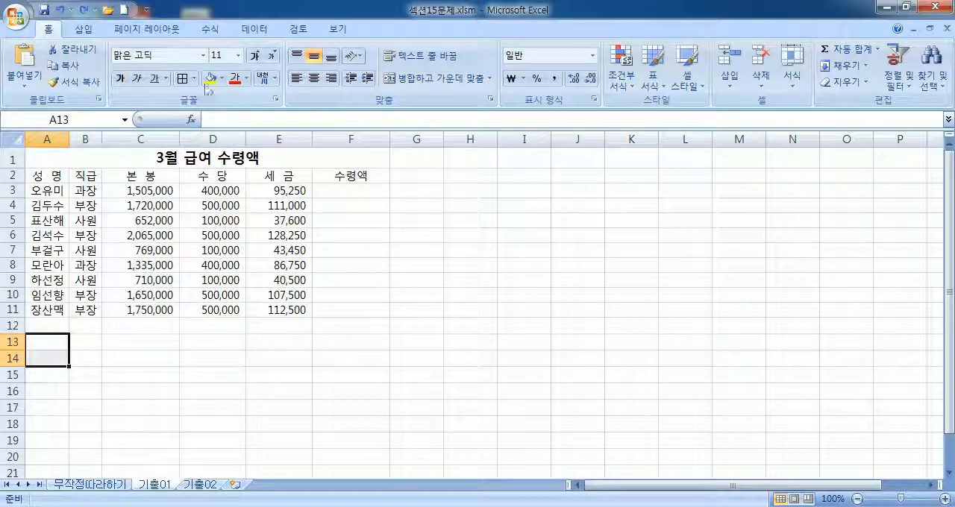
click(85, 32)
click(159, 66)
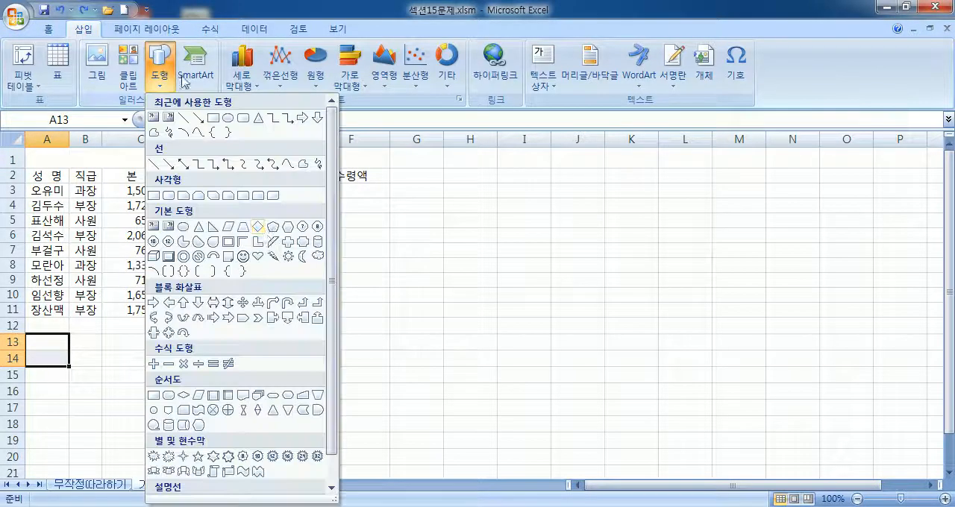
click(287, 258)
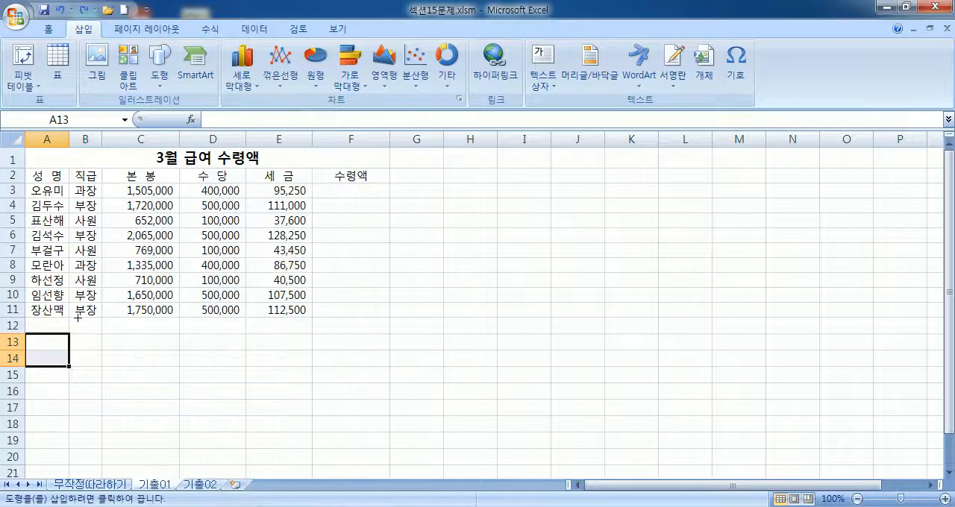
mouse_move(27, 333)
mouse_down()
mouse_move(65, 353)
mouse_move(71, 368)
mouse_move(81, 359)
mouse_move(78, 339)
mouse_move(60, 352)
mouse_move(68, 369)
mouse_up()
key(super)
key(super)
key(alt)
click(155, 364)
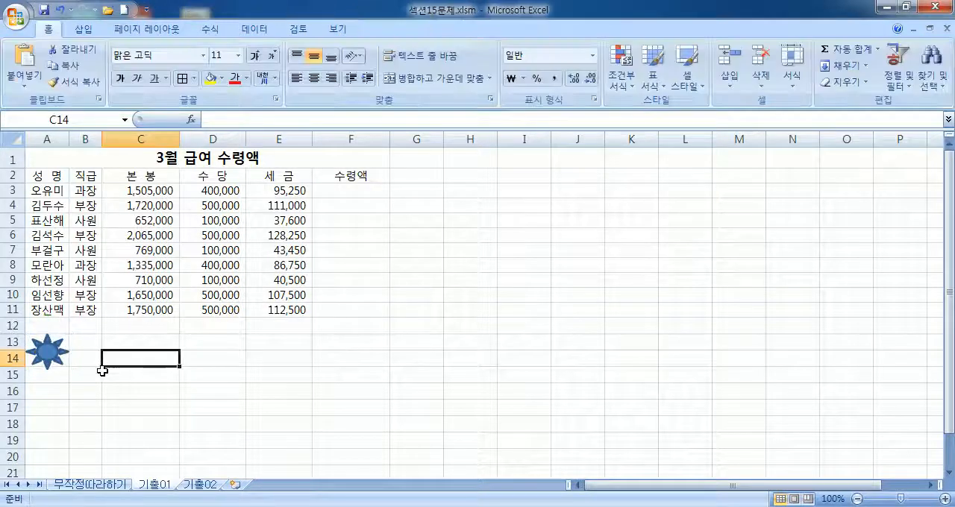
click(50, 361)
drag(337, 190, 334, 299)
click(138, 205)
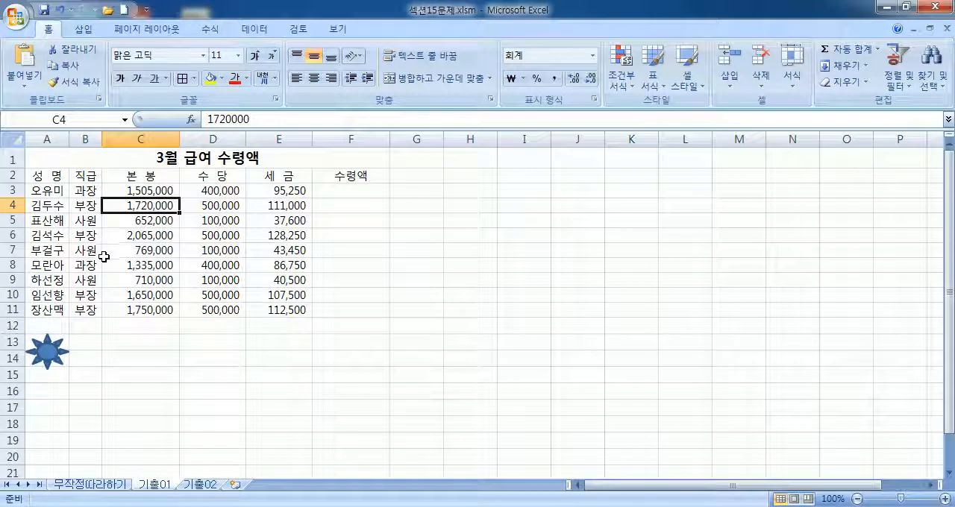
Step: Assign a new macro named 수령액 to the sun shape and start recording it in the current workbook (현재 통합 문서)
right_click(50, 352)
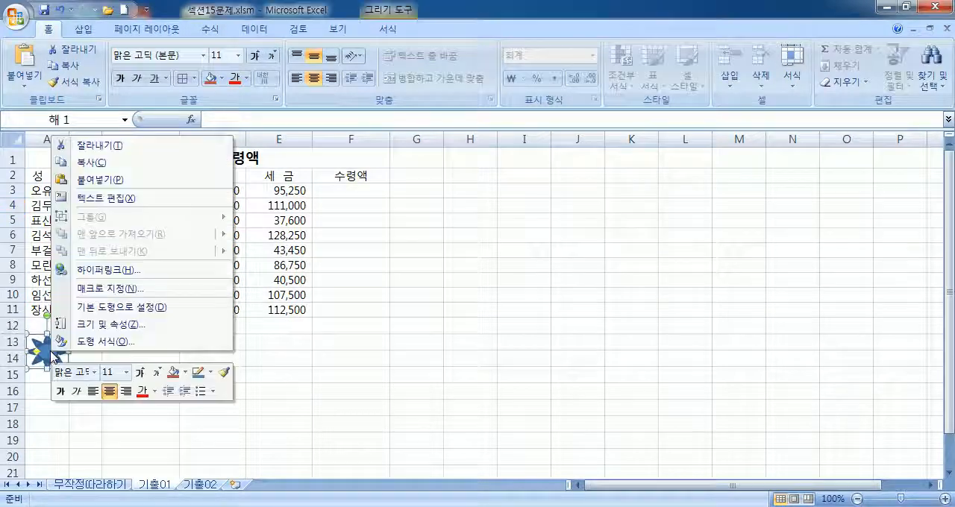
click(118, 299)
drag(375, 40, 624, 91)
text(수령액)
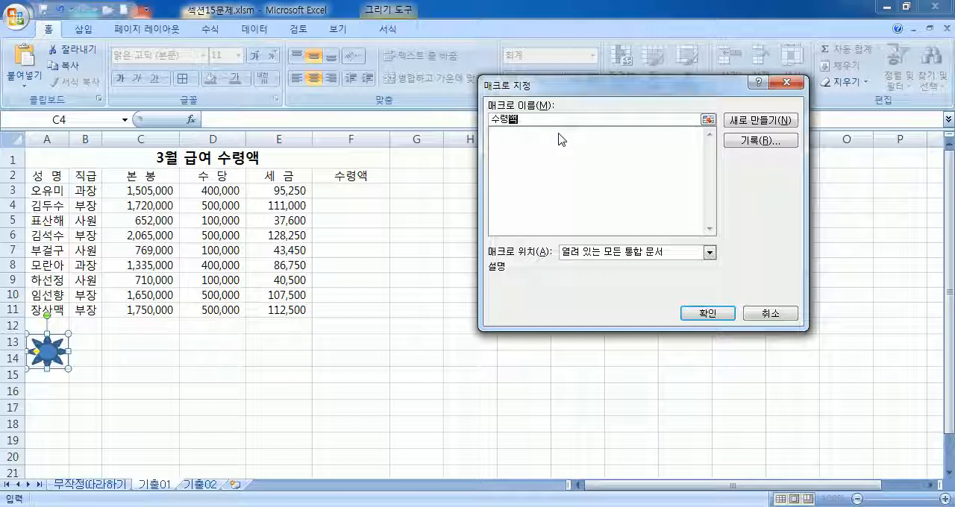
click(778, 144)
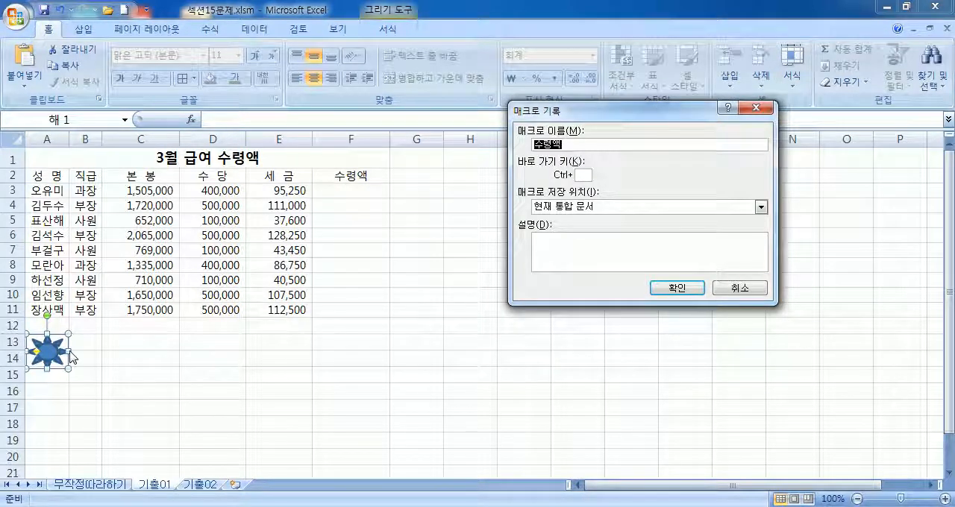
click(695, 290)
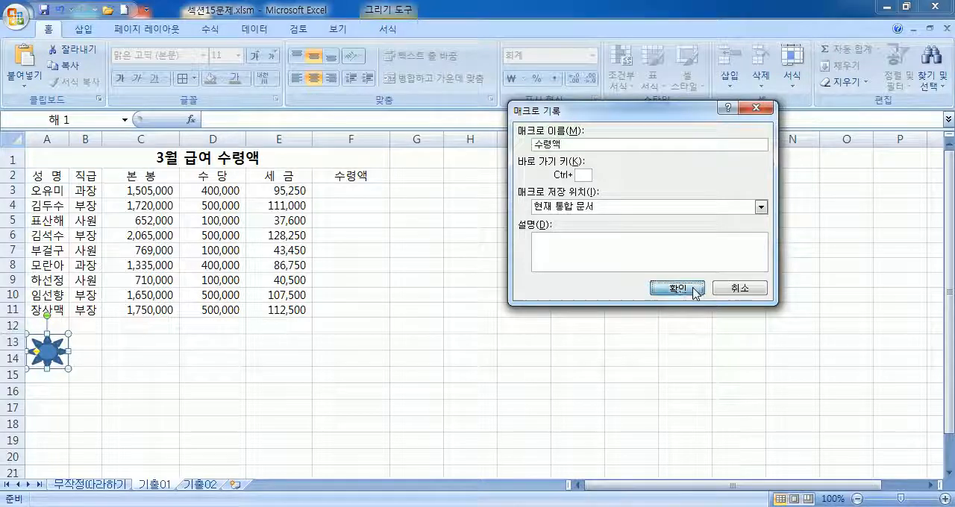
Step: Record entering =C3+D3-E3 in F3 and filling it down to F11, and stop the macro recording
click(348, 196)
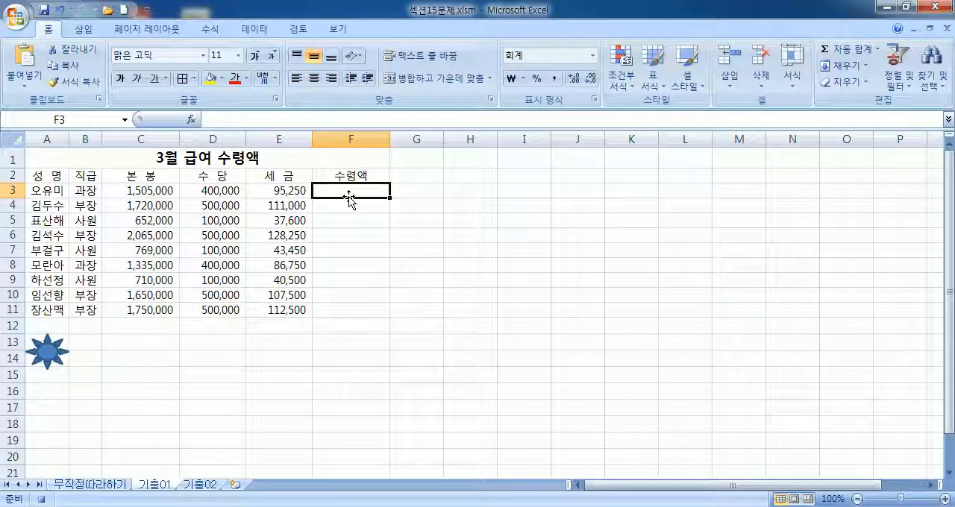
text(=)
click(168, 191)
text(+)
click(215, 191)
text(-)
click(274, 191)
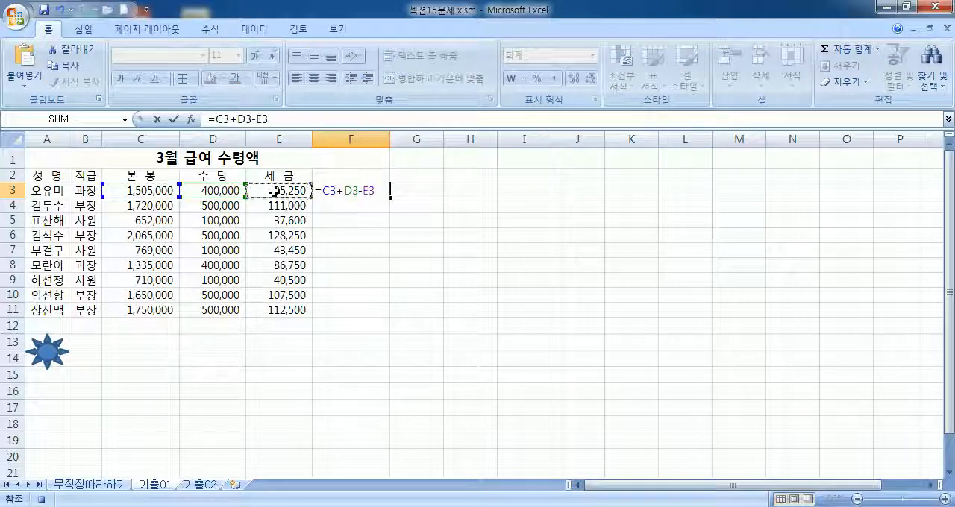
key(Return)
click(358, 191)
drag(390, 196, 379, 316)
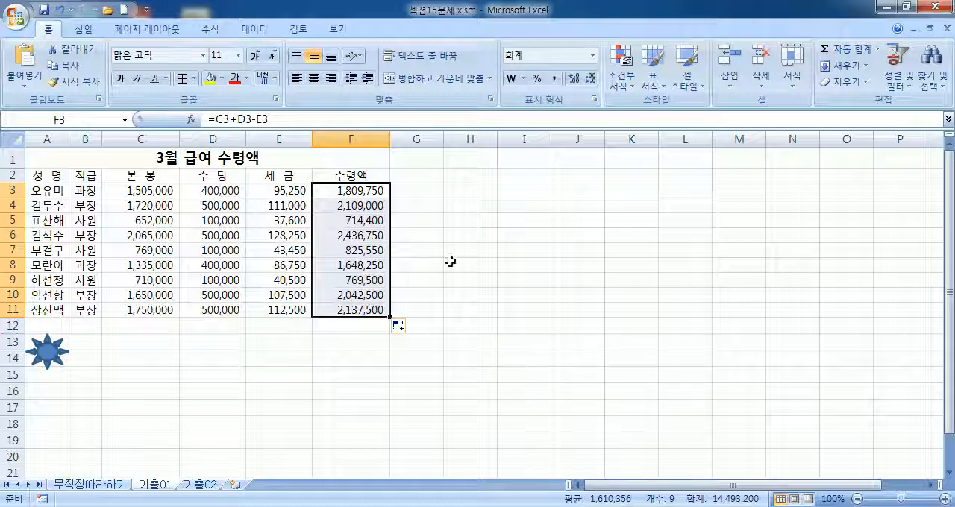
click(419, 164)
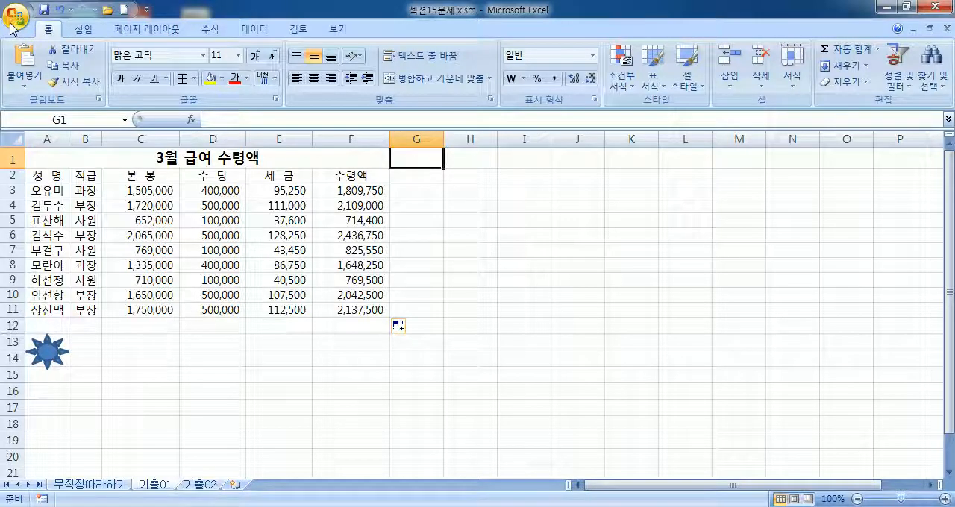
Step: Enable the Excel option that displays the 개발 도구 (Developer) tab in the ribbon
click(13, 27)
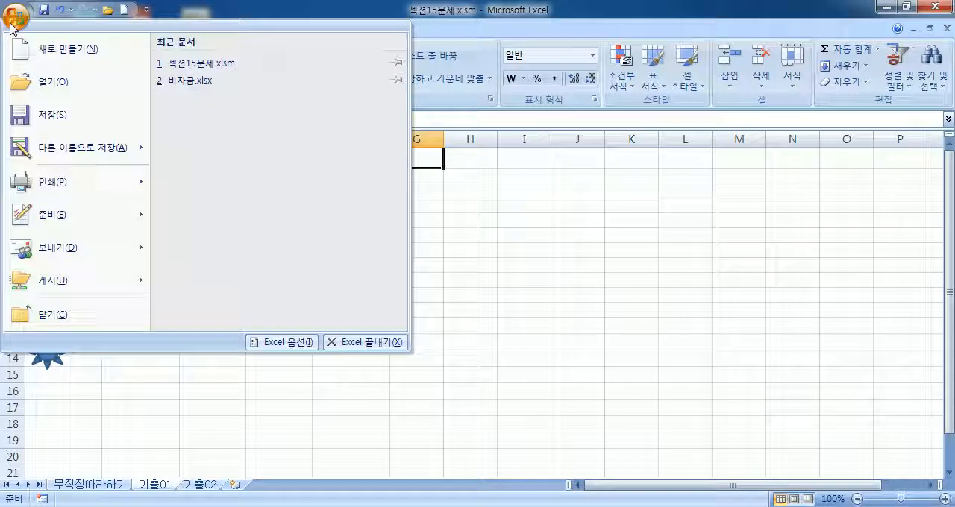
click(284, 342)
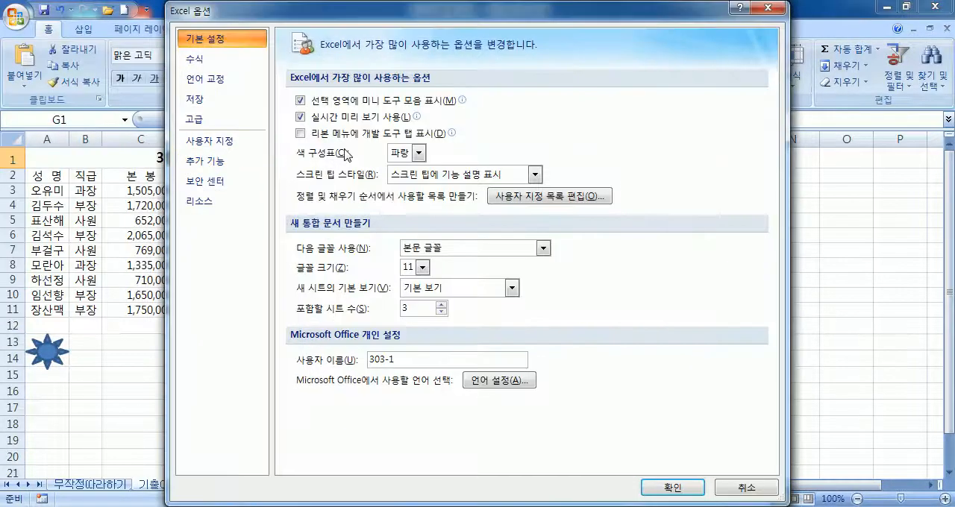
click(300, 135)
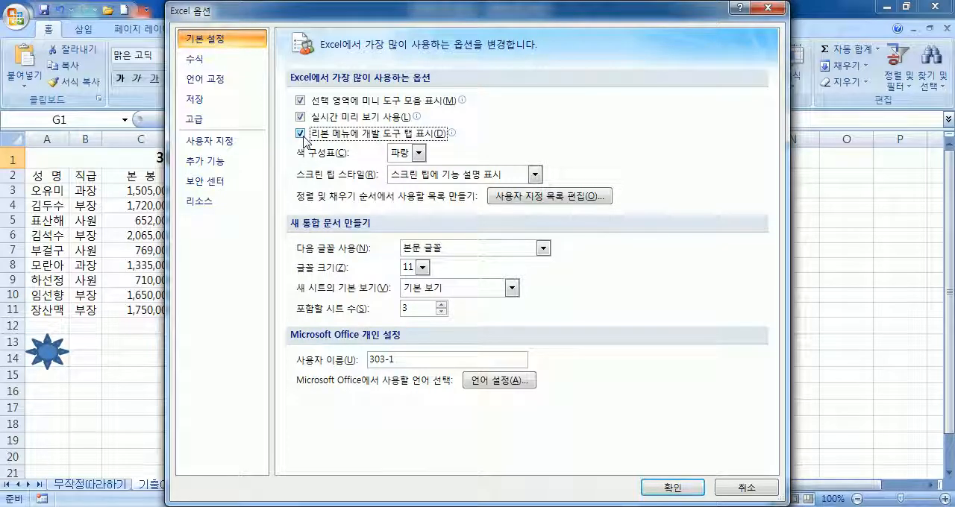
click(673, 487)
drag(495, 220, 537, 221)
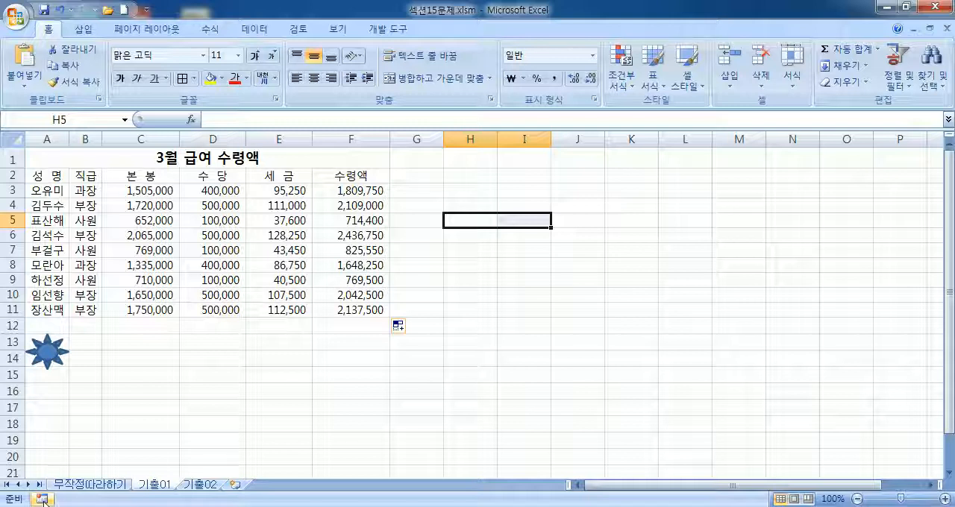
click(389, 29)
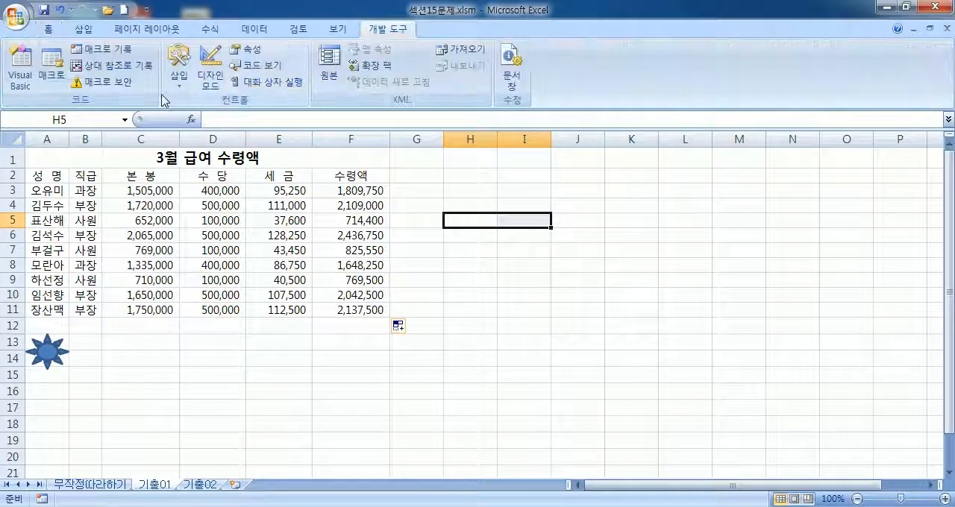
click(183, 88)
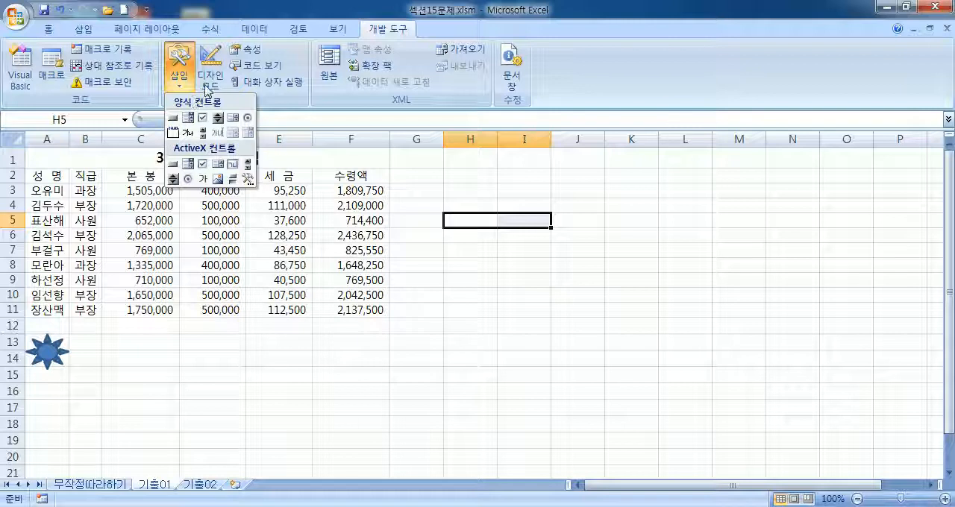
click(579, 349)
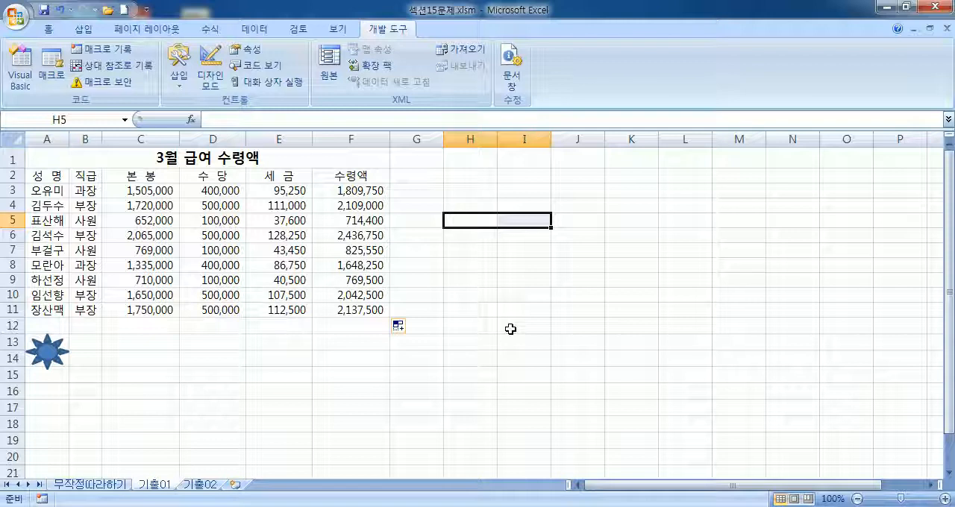
Step: Draw a bevel shape about 2.67 cm wide and 1.16 cm high fitted over cells C13:C14
drag(106, 347, 138, 366)
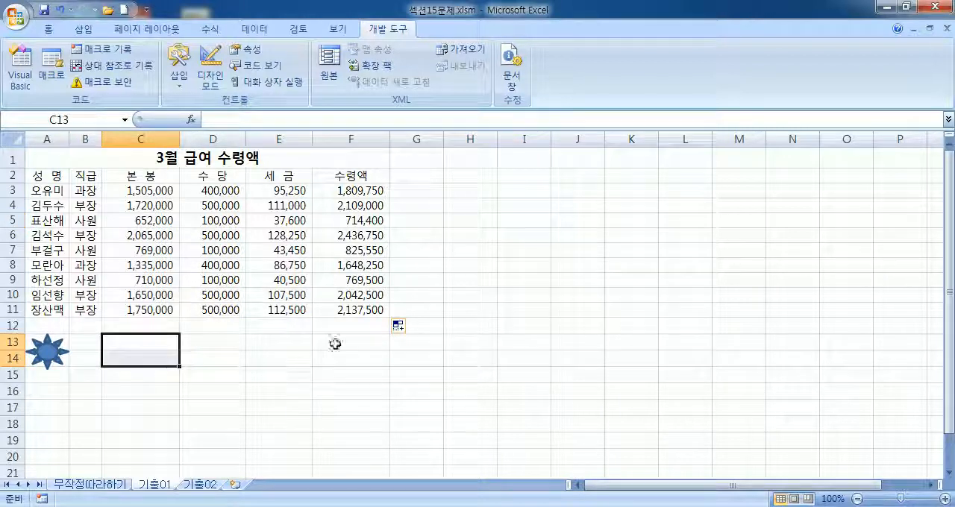
click(83, 29)
click(159, 64)
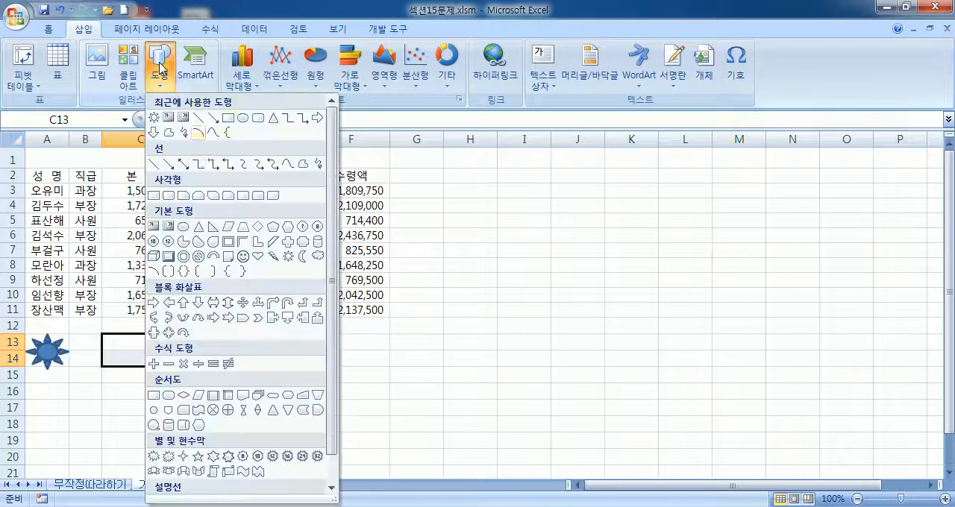
click(170, 259)
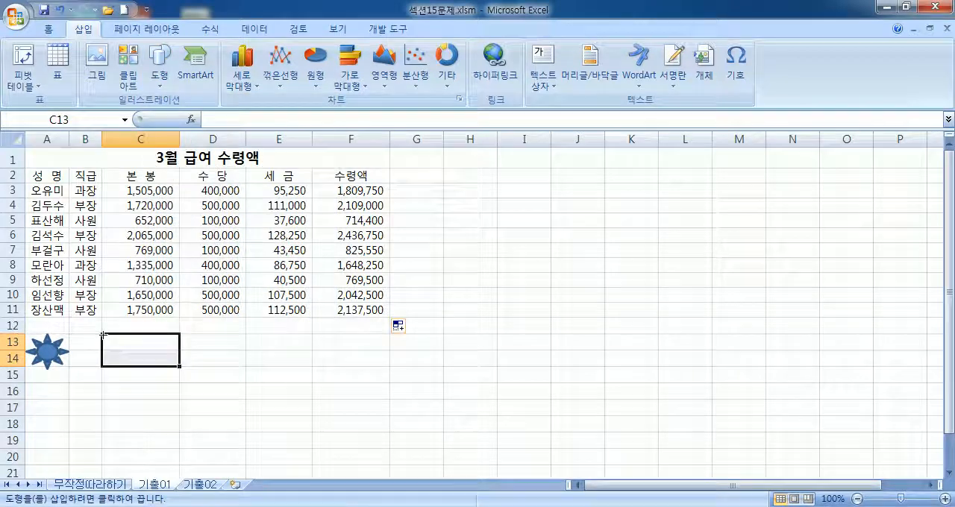
drag(103, 334, 180, 366)
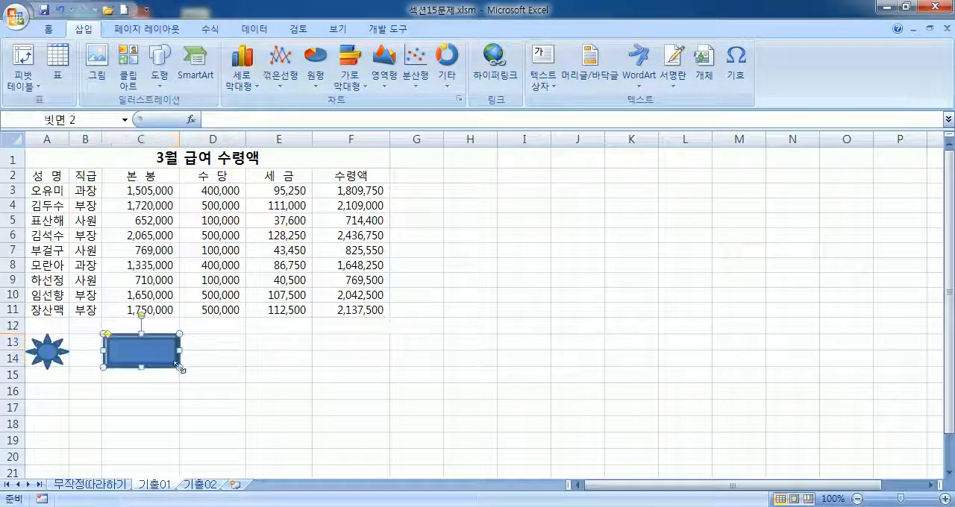
click(306, 363)
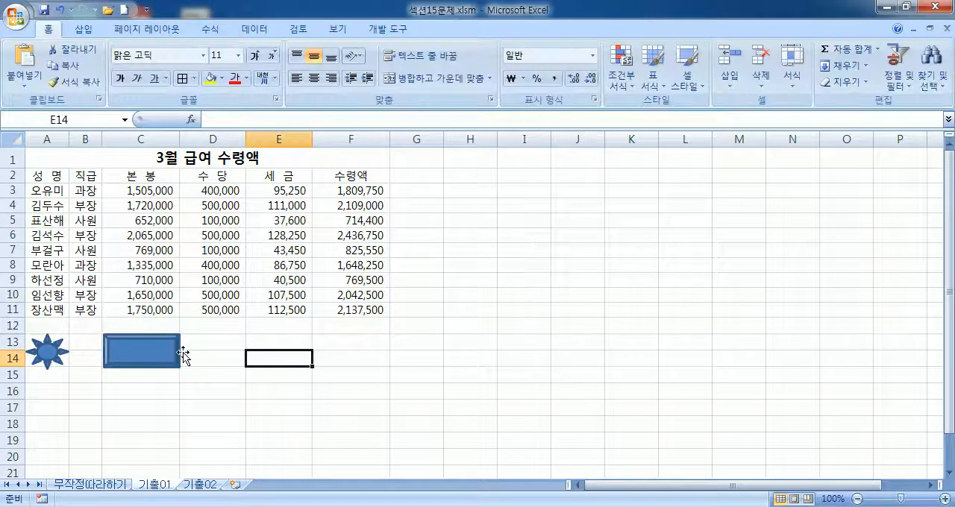
Step: Assign a new macro named 서식 to the bevel shape and start recording it in the current workbook (현재 통합 문서)
click(161, 358)
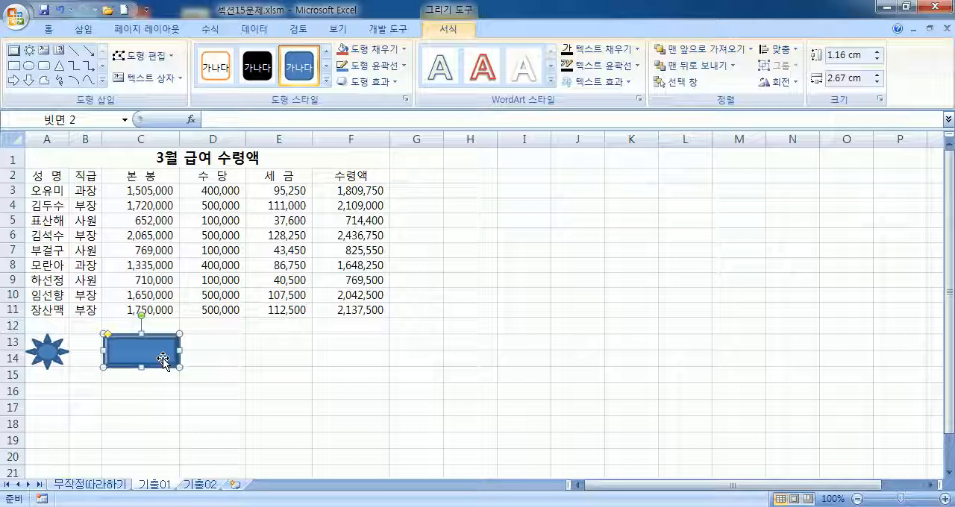
right_click(162, 354)
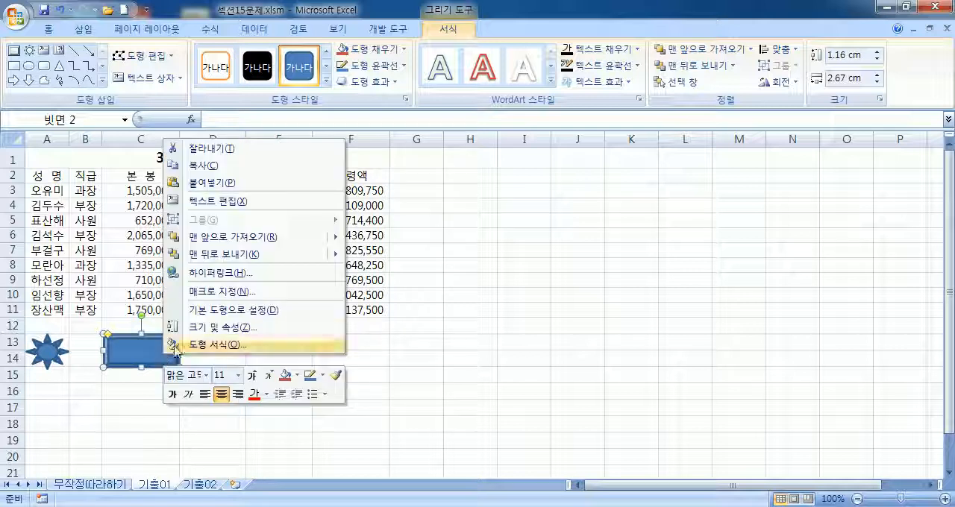
click(232, 292)
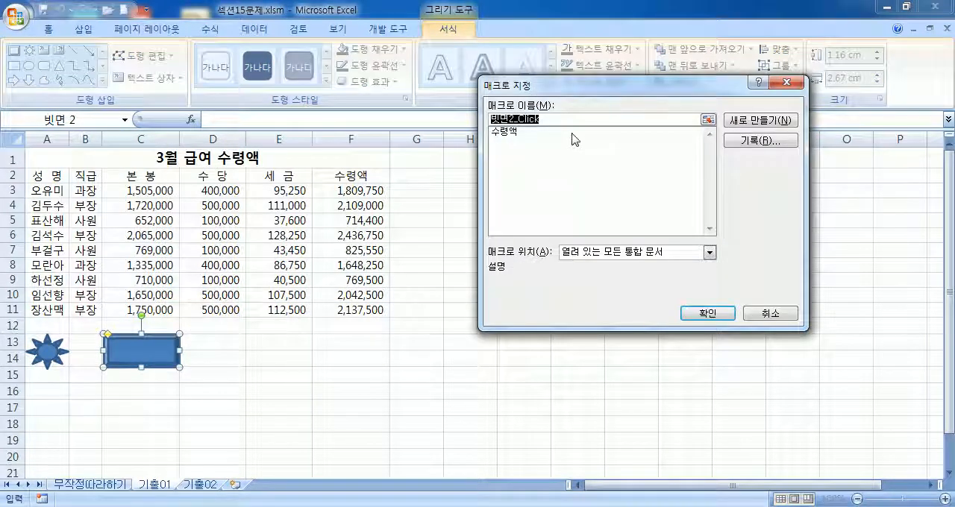
text(서식)
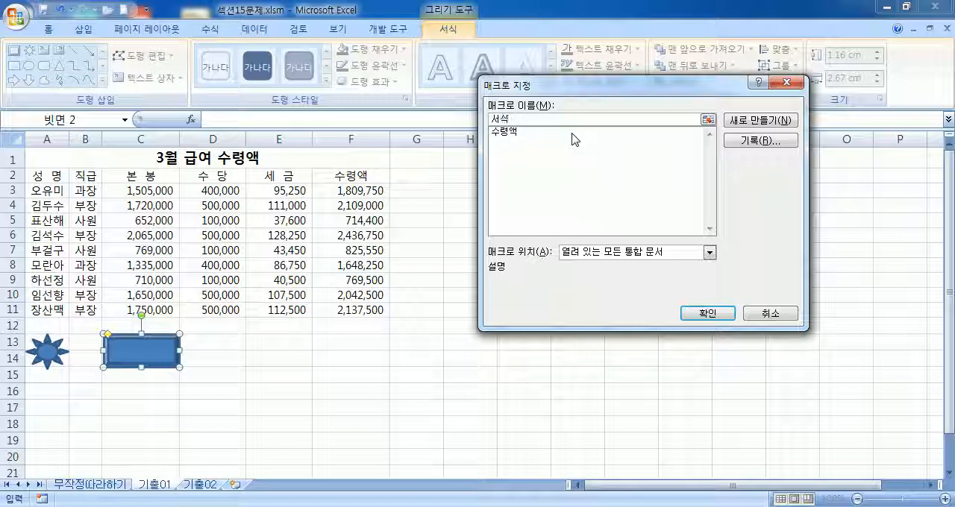
click(761, 140)
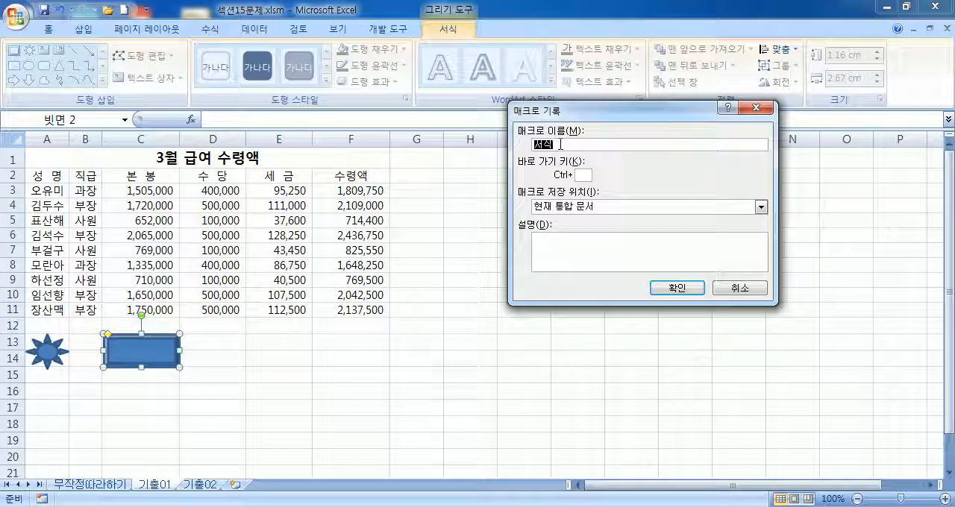
click(675, 288)
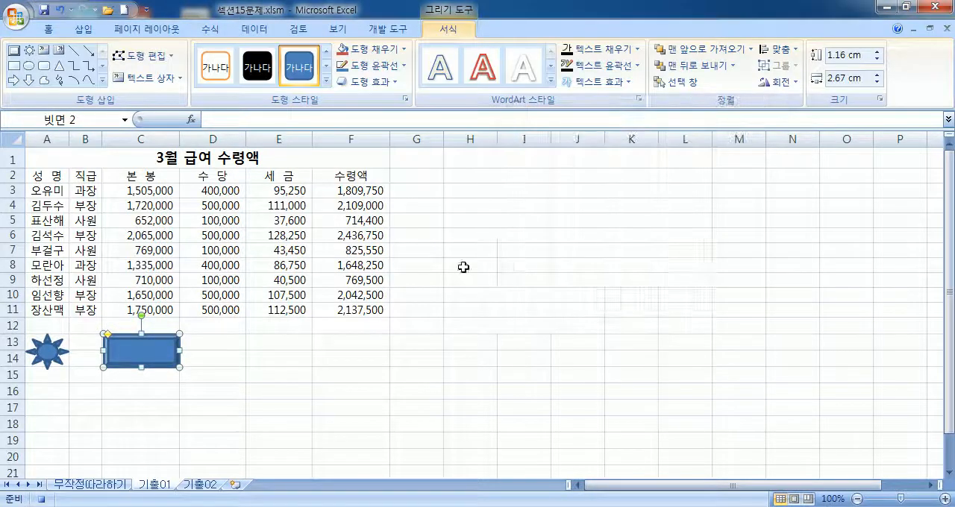
Step: Record applying all borders (모든 테두리) to the salary table A2:F11, and stop the macro recording
mouse_move(46, 178)
mouse_down()
mouse_move(220, 208)
mouse_move(346, 295)
mouse_move(348, 307)
mouse_up()
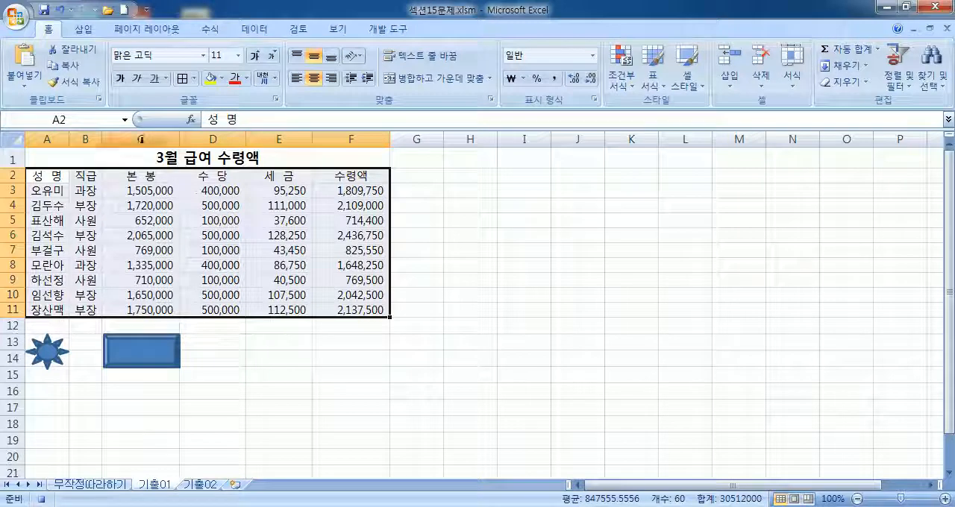
click(194, 79)
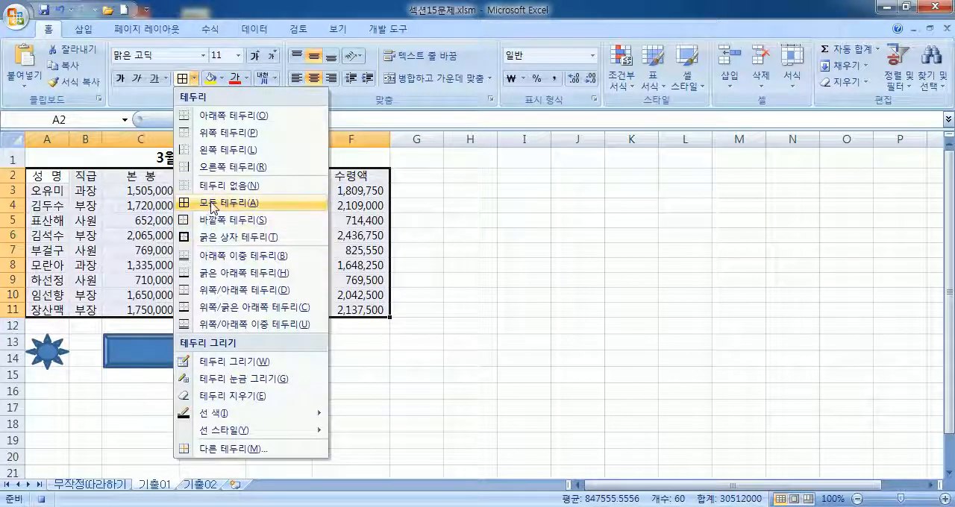
click(212, 202)
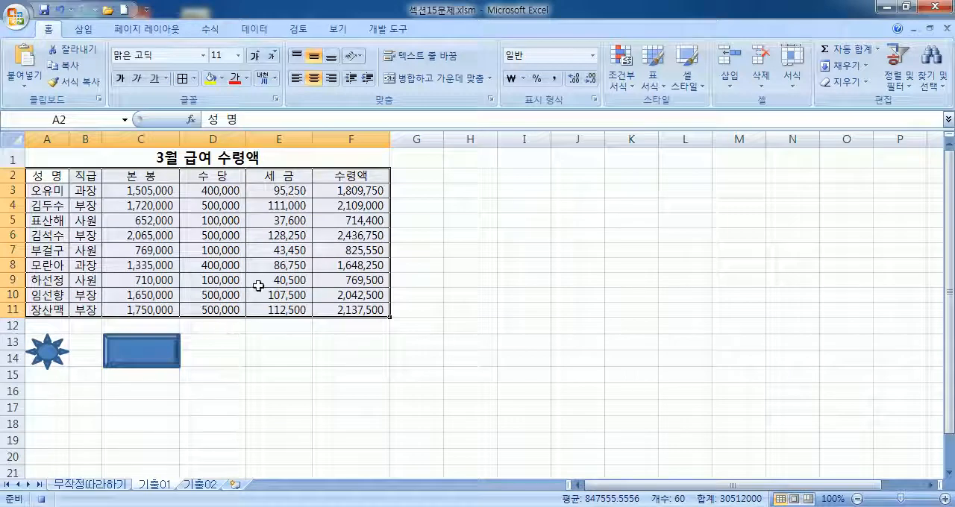
click(388, 29)
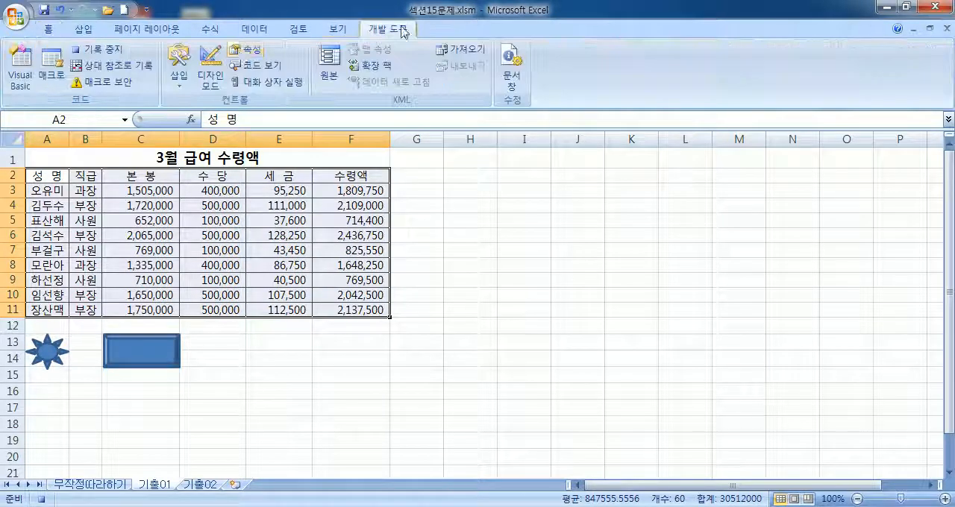
click(95, 50)
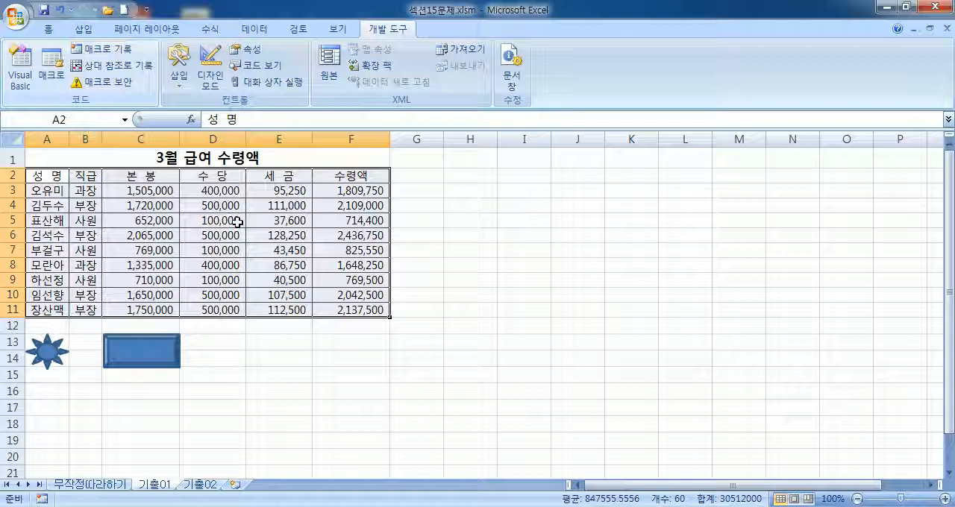
click(305, 355)
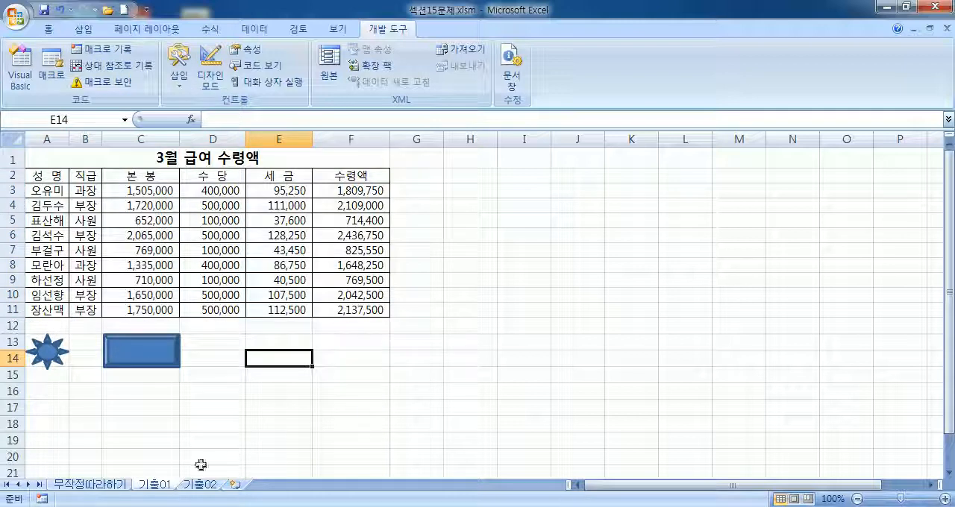
click(95, 485)
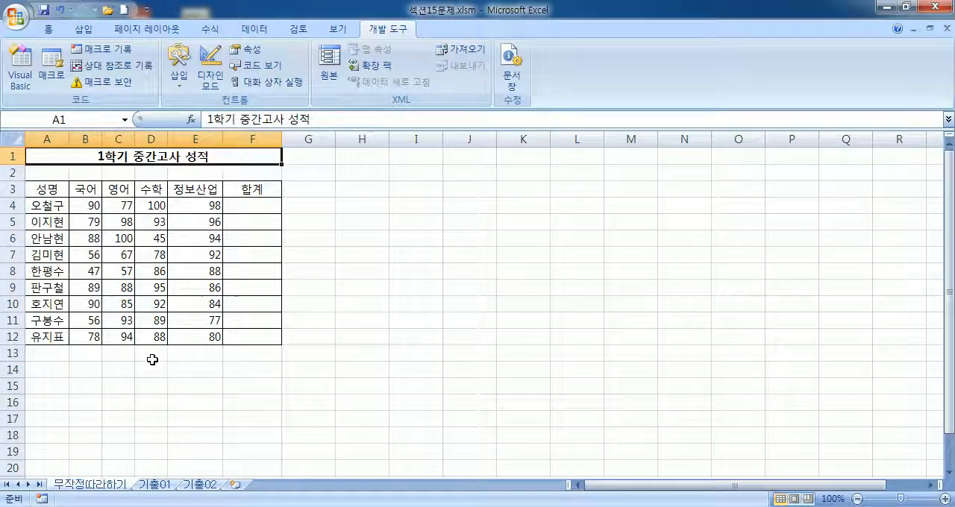
drag(134, 360, 147, 375)
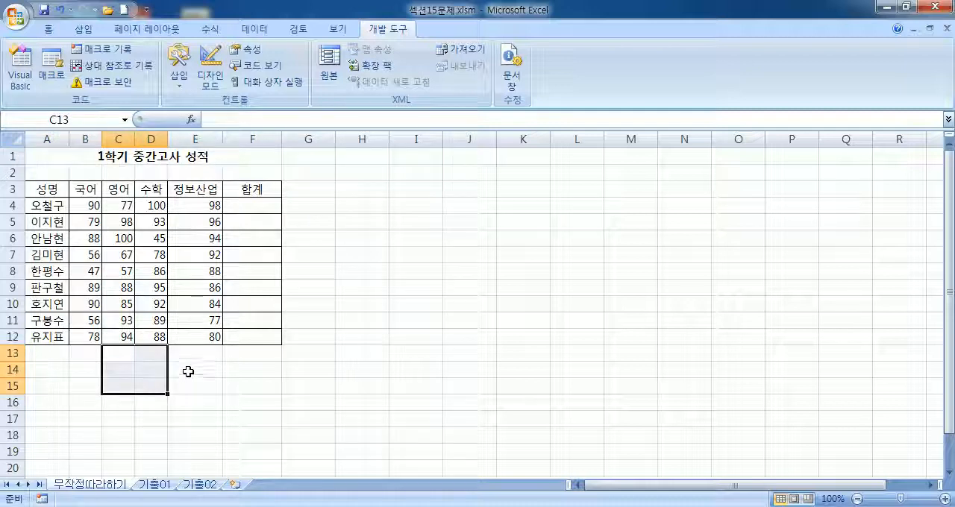
click(187, 368)
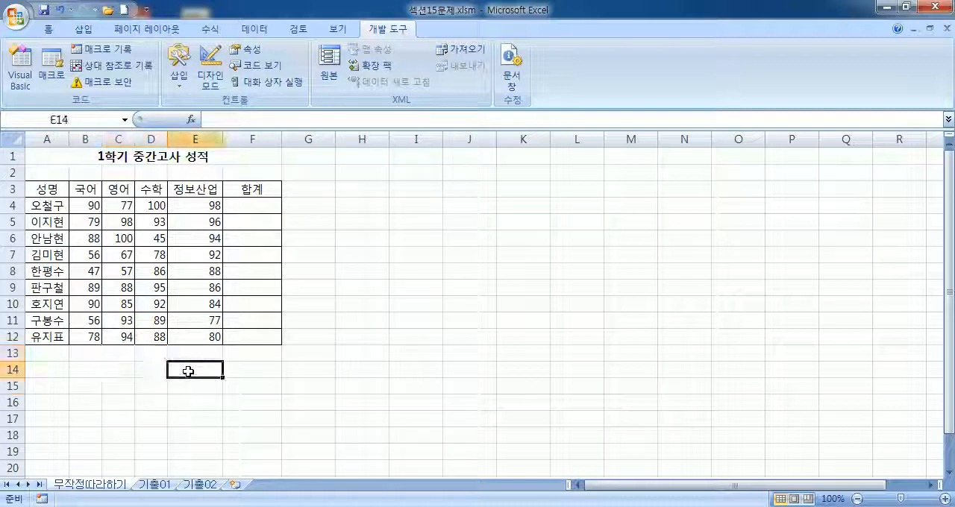
click(151, 485)
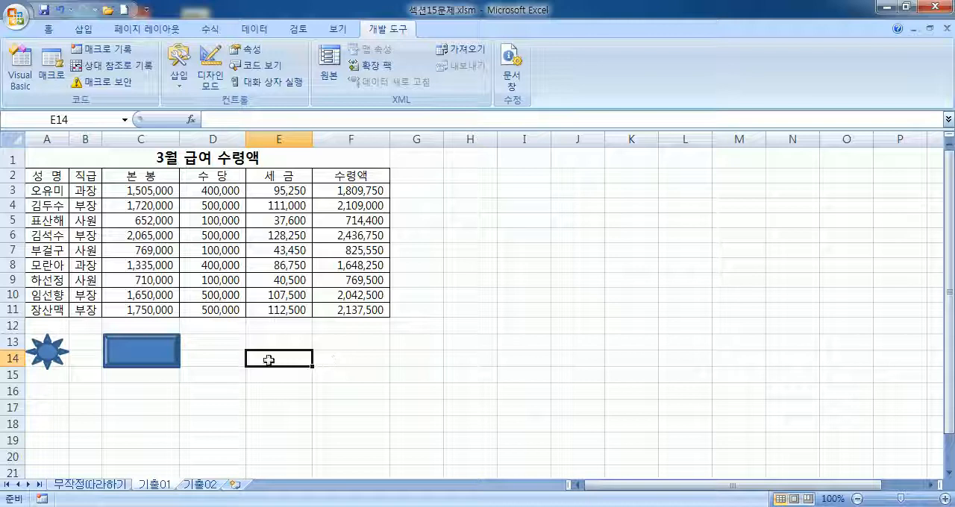
Step: Clear the 수령액 results in F3:F11 in preparation for testing the recorded macros
click(322, 364)
drag(360, 196, 348, 328)
key(Delete)
click(313, 373)
Step: Remove the borders from A2:F11 and test the macros assigned to the bevel and sun shapes
drag(63, 177, 319, 307)
click(48, 28)
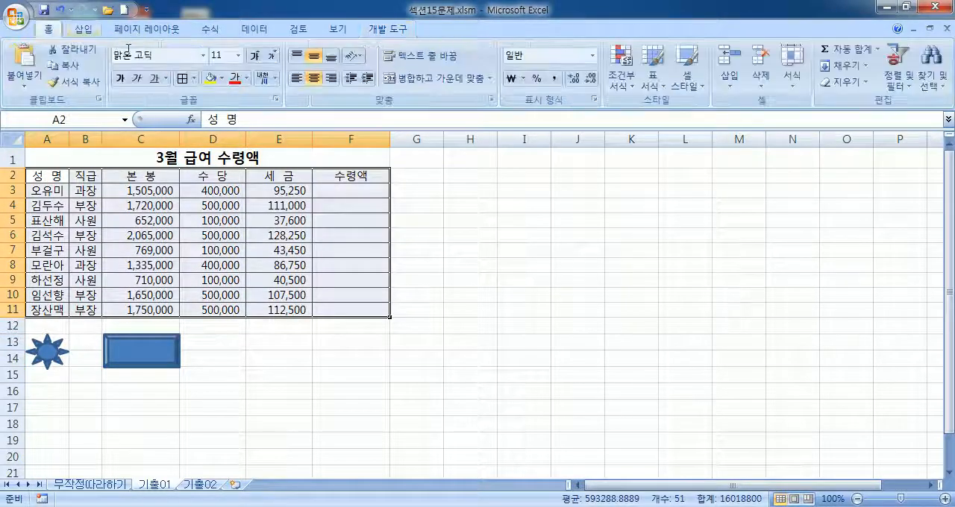
click(193, 79)
click(233, 202)
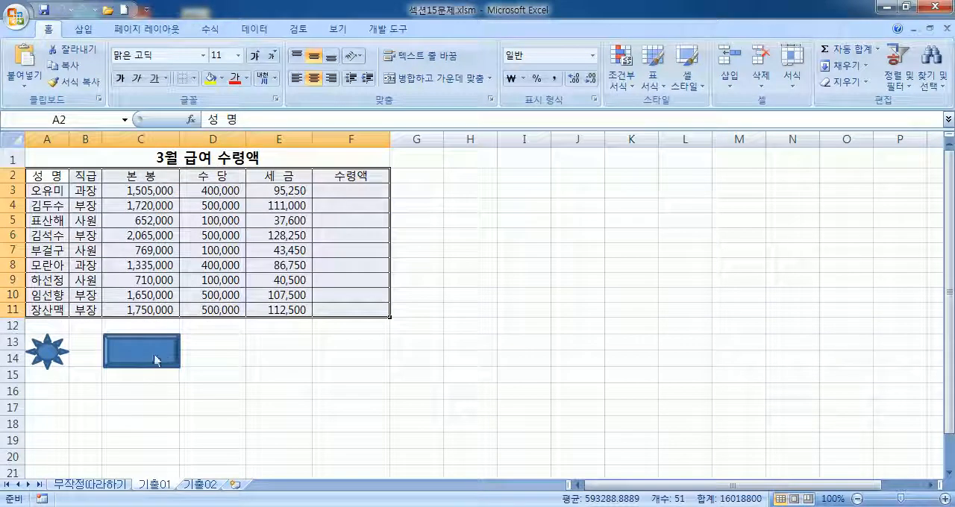
click(46, 353)
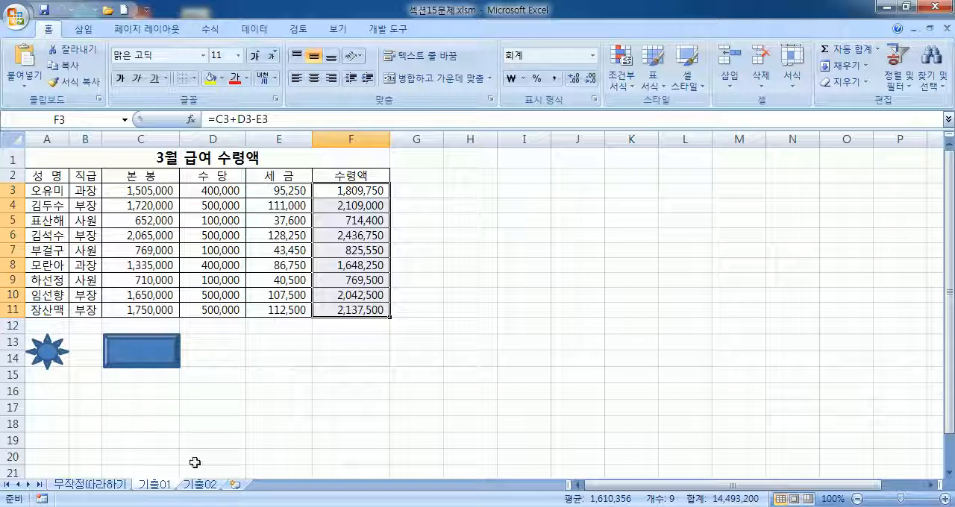
Step: On the 기출02 sheet, draw a smiley face about 1.85 cm wide and 1.16 cm high over cells G3:G4
click(200, 484)
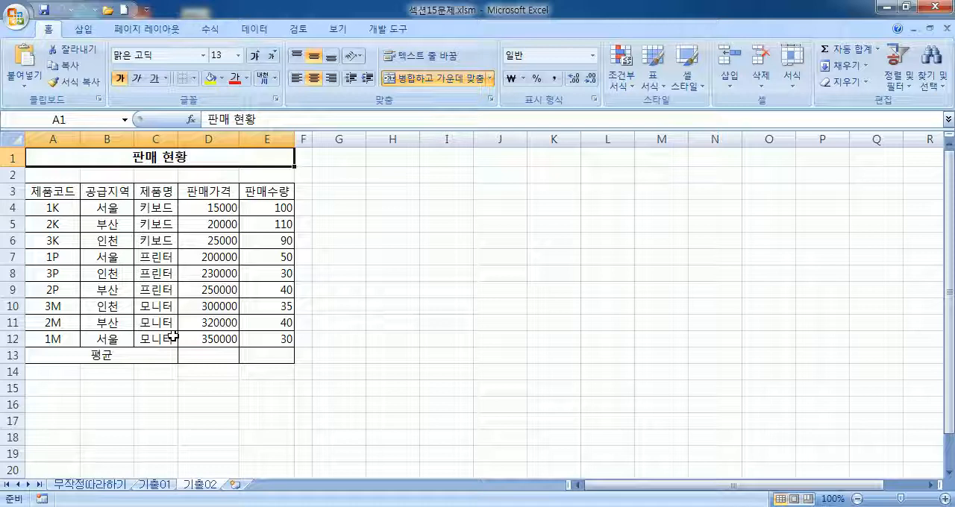
click(333, 190)
drag(346, 199, 350, 205)
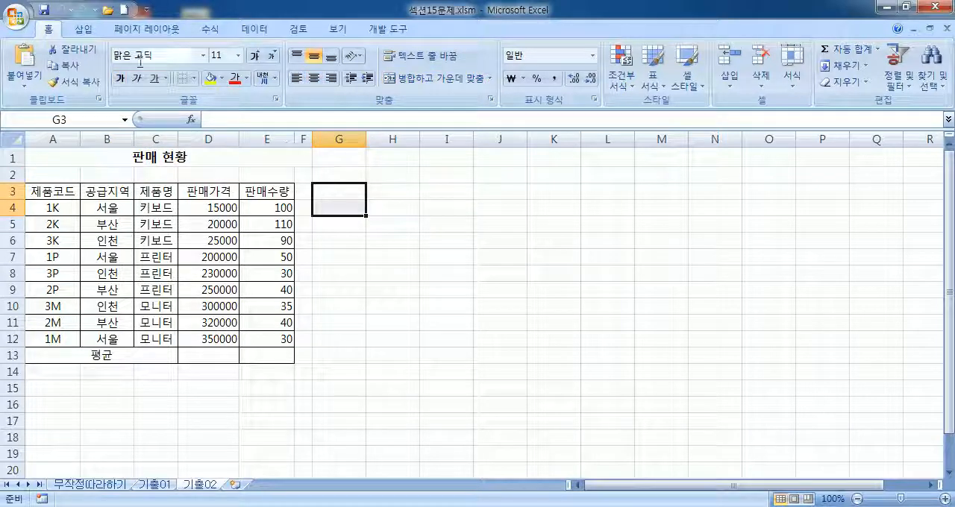
click(85, 30)
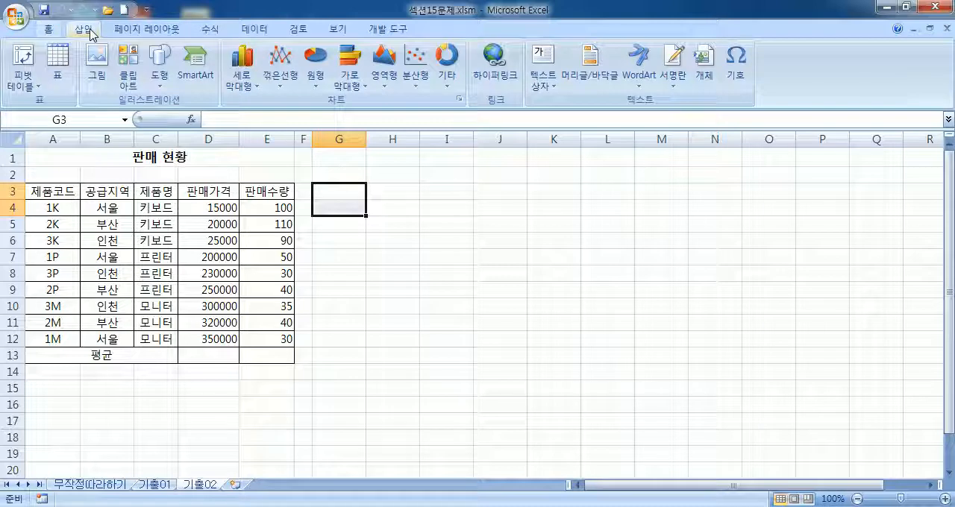
click(159, 65)
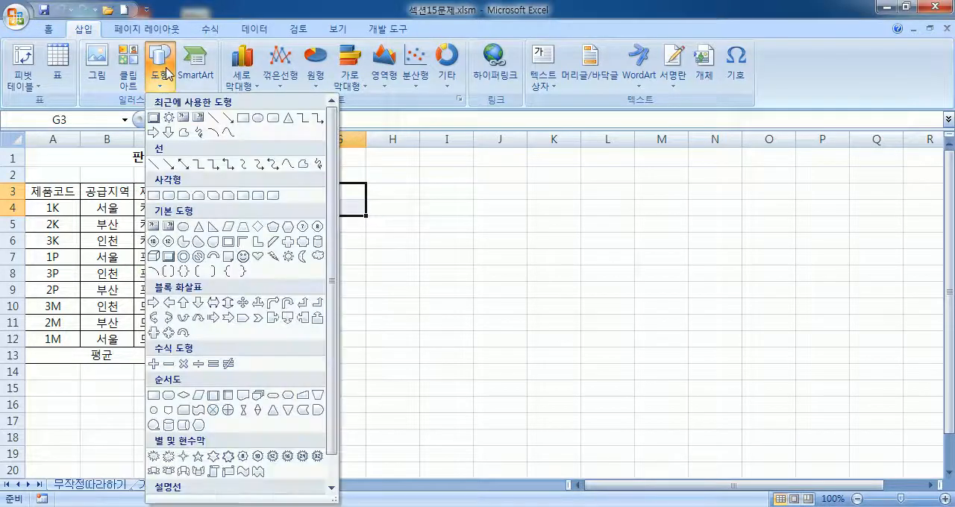
click(242, 256)
drag(312, 183, 366, 217)
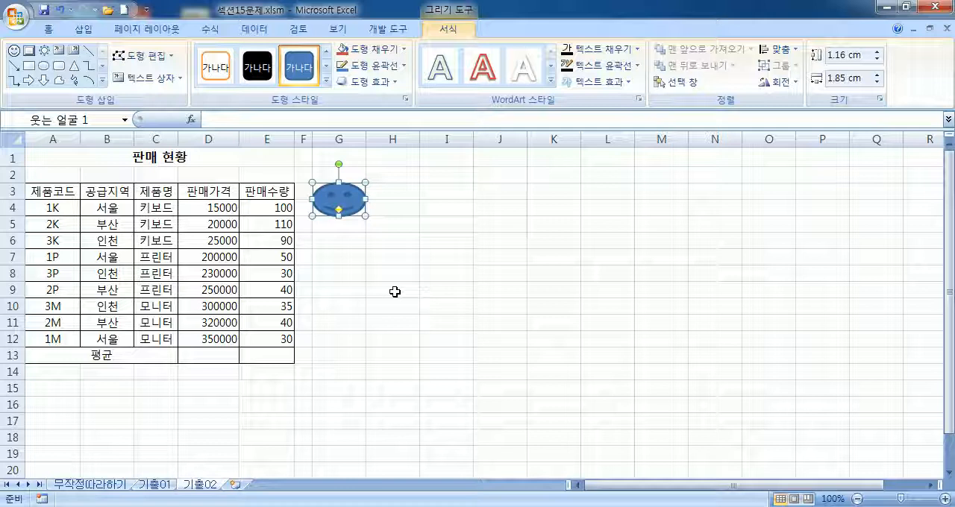
Step: Assign a new macro named 평균 to the smiley face and start recording it in the current workbook (현재 통합 문서)
right_click(344, 197)
click(347, 203)
right_click(336, 199)
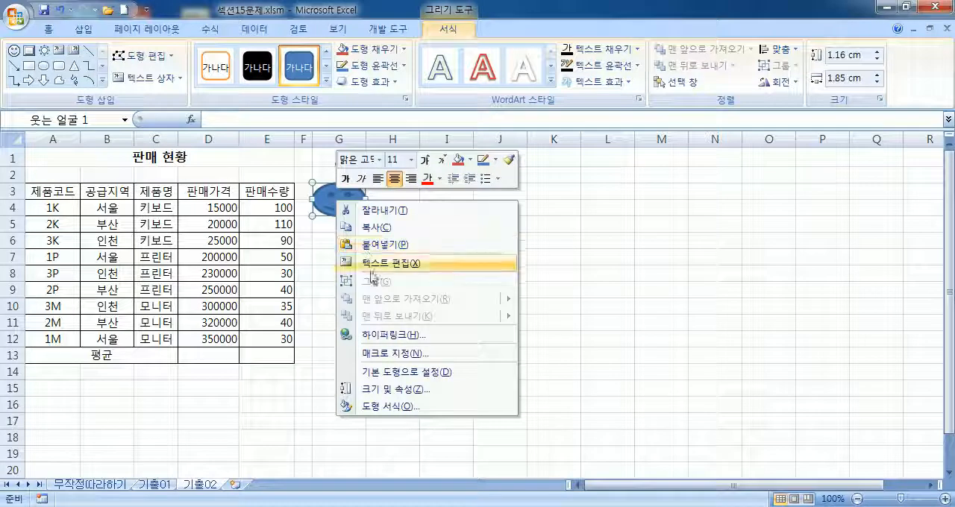
click(375, 355)
text(평균)
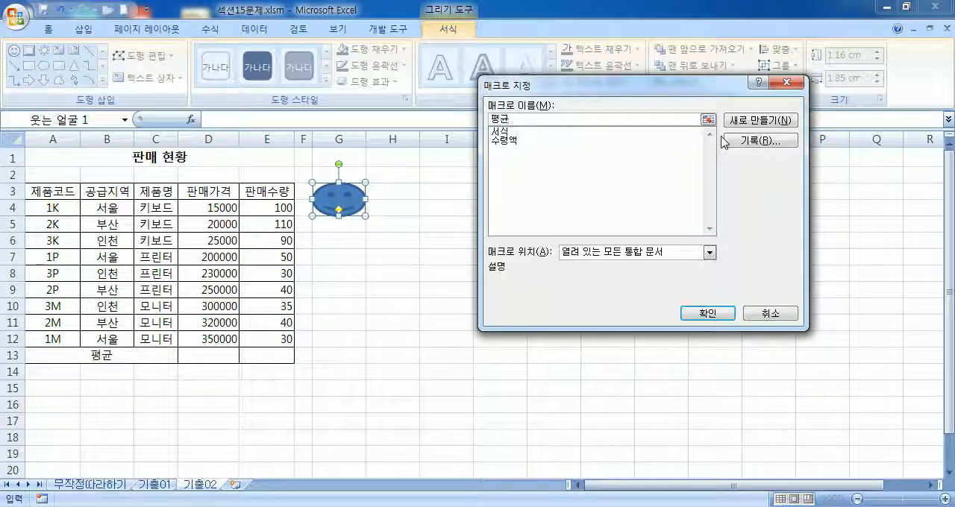
click(740, 146)
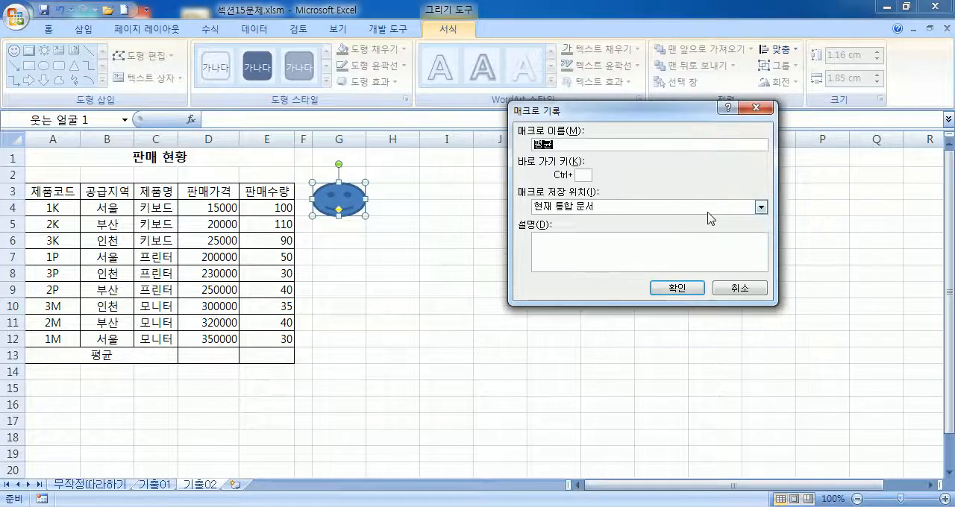
click(677, 289)
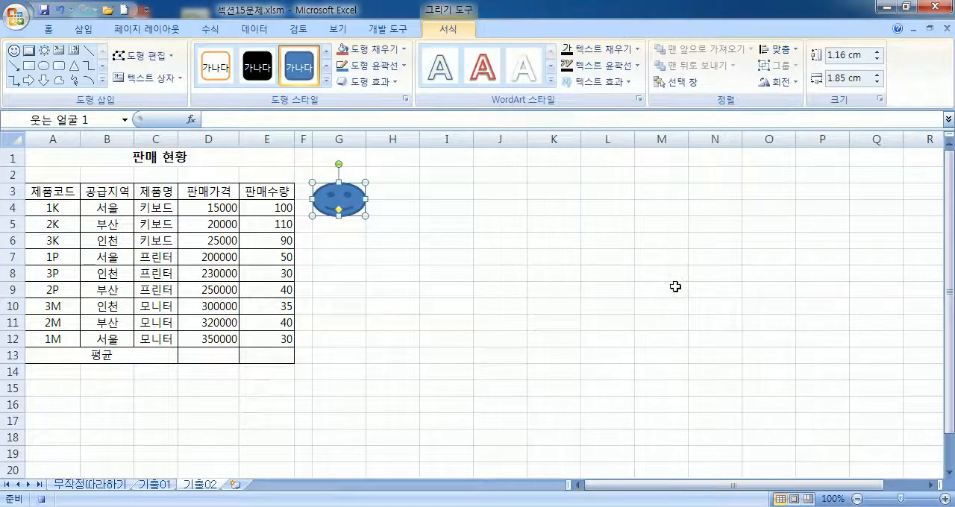
Step: Record averaging 판매가격 and 판매수량 into D13:E13 with the AutoSum average function over D4:E13, and stop the macro recording
drag(204, 359, 266, 358)
drag(198, 208, 252, 358)
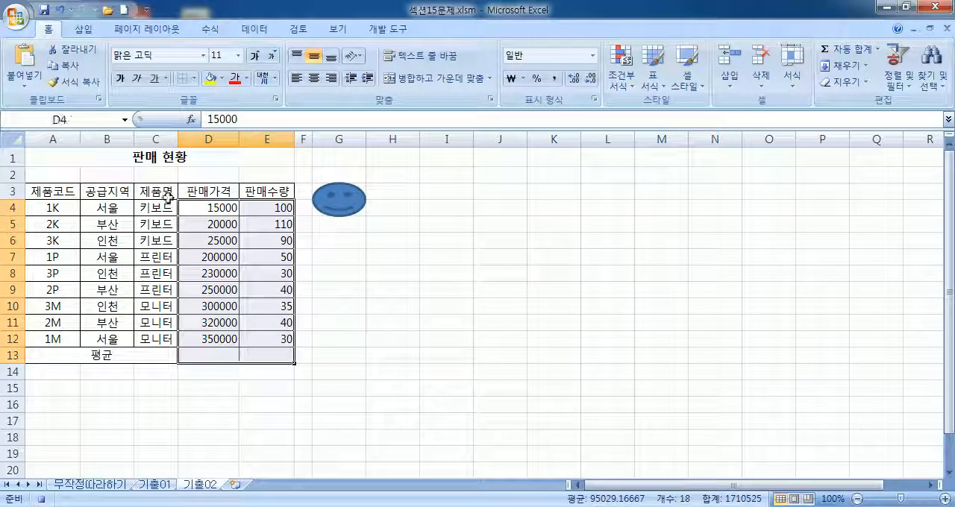
click(208, 31)
click(70, 88)
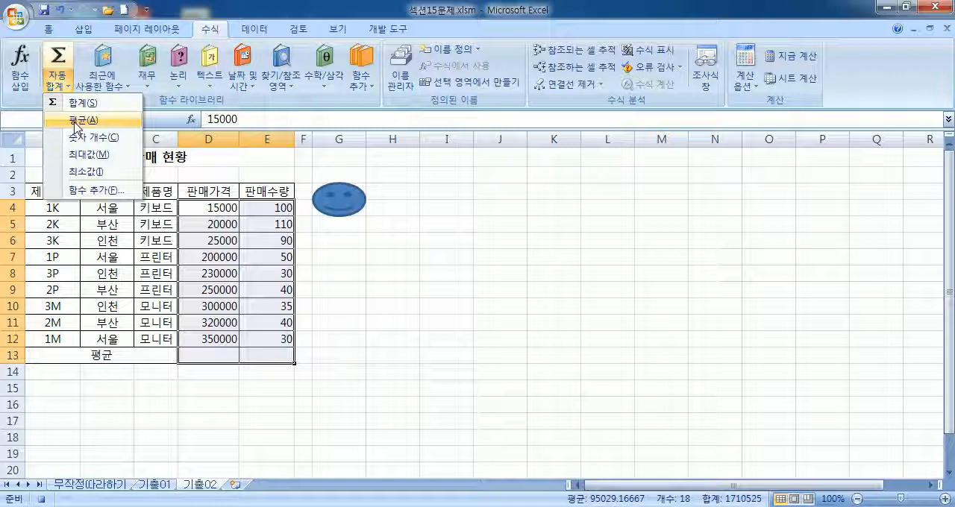
click(75, 121)
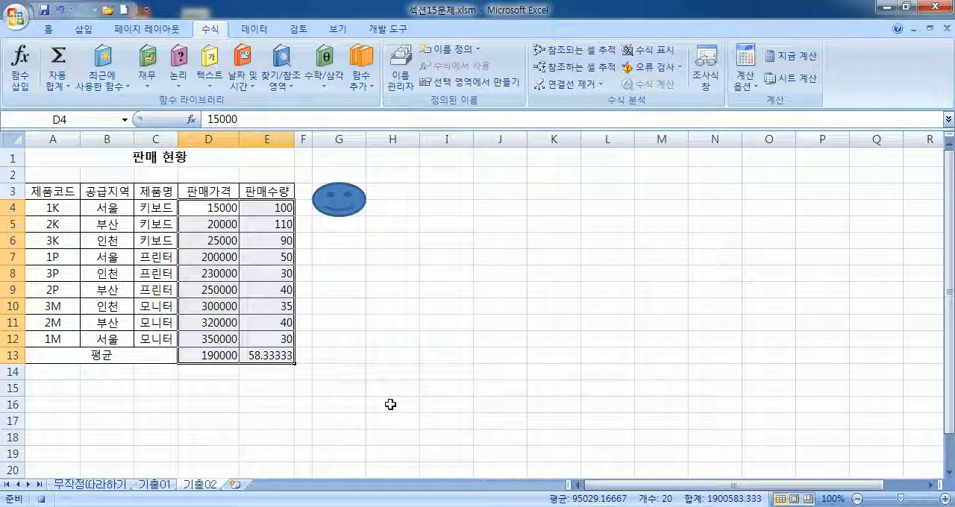
click(389, 30)
click(95, 49)
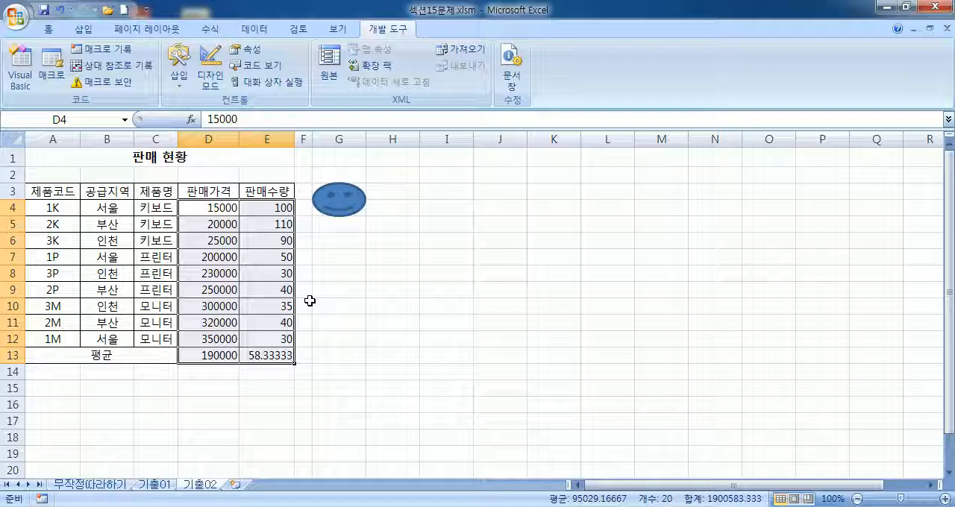
Step: Draw a hexagon about 1.93 cm wide and 1.16 cm high over cells G6:G7
click(327, 240)
drag(328, 240, 341, 254)
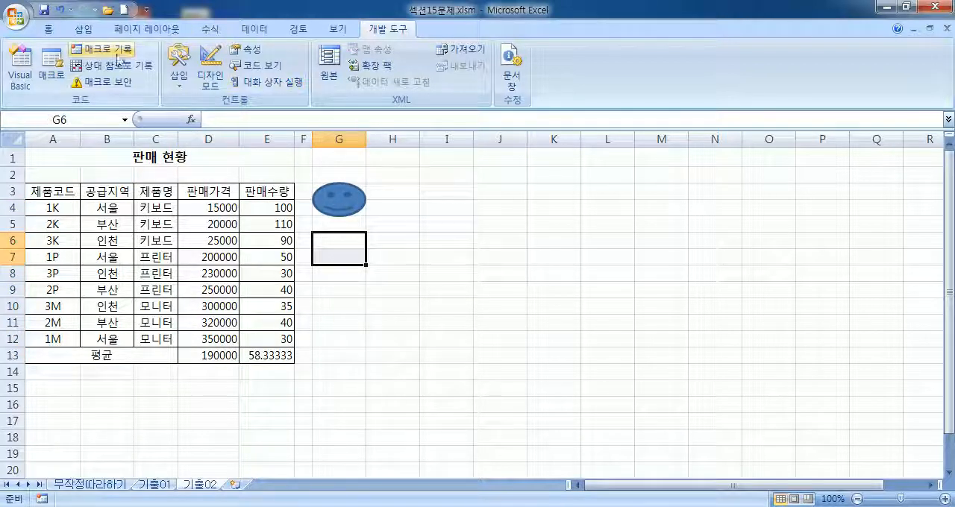
click(84, 29)
click(159, 64)
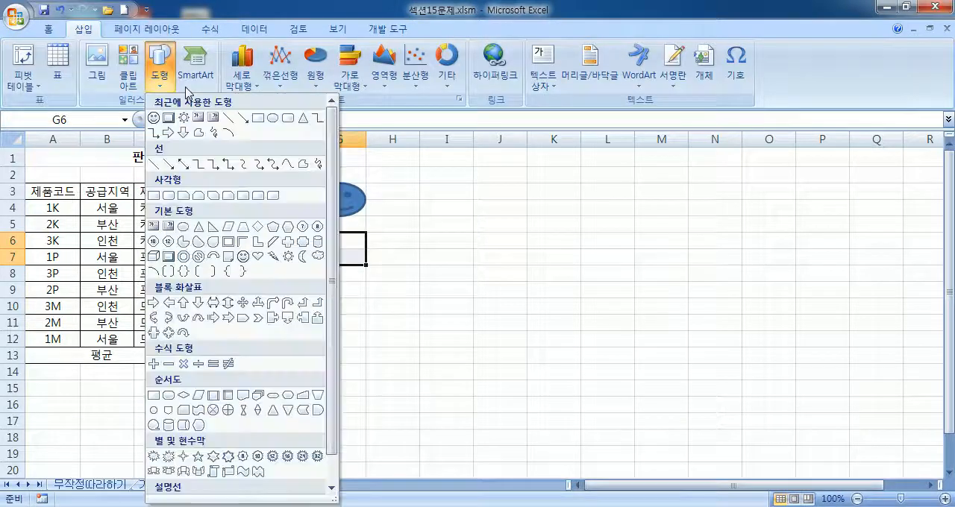
click(292, 230)
drag(312, 232, 366, 264)
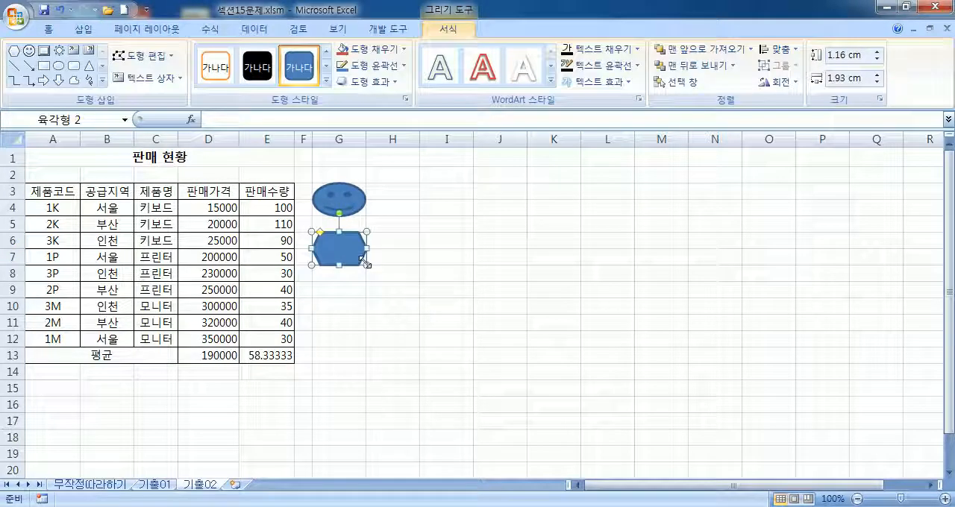
Step: Label the hexagon over cells G6:G7 with the text 쉼표
text(쉼표)
key(Return)
key(BackSpace)
click(560, 221)
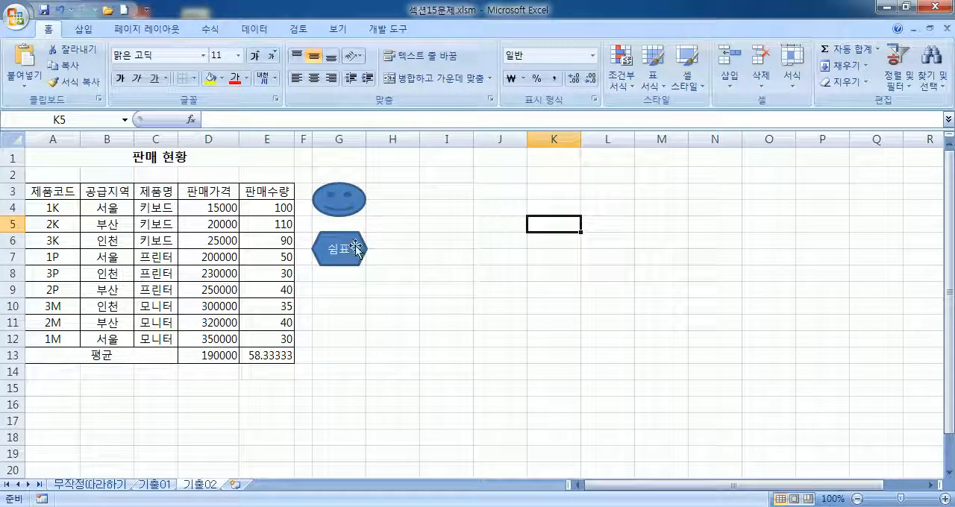
Step: Assign a new macro named 쉼표 to the hexagon and start recording it
right_click(355, 246)
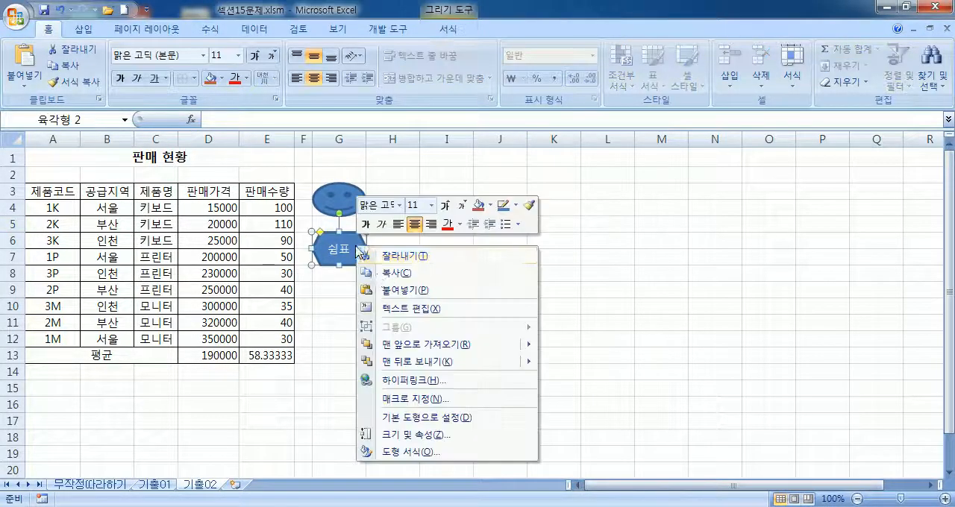
click(411, 400)
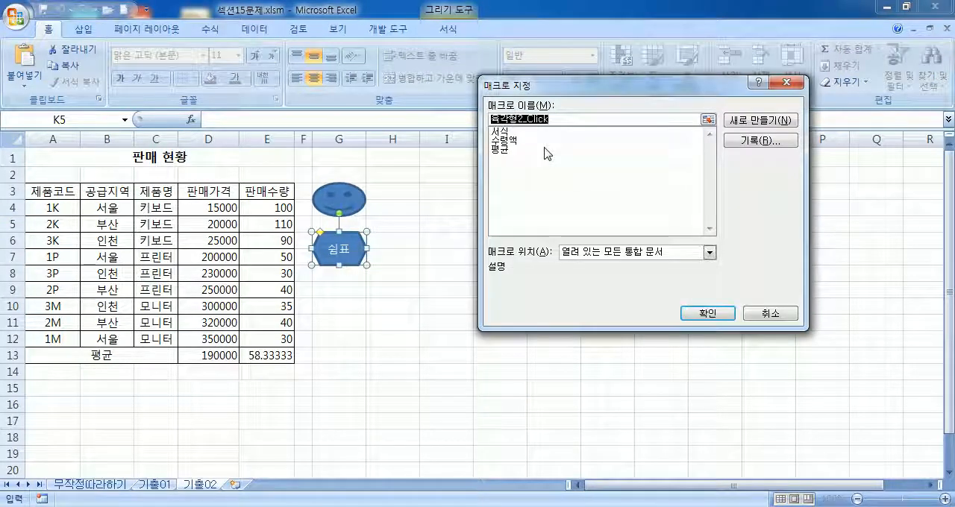
text(쉼)
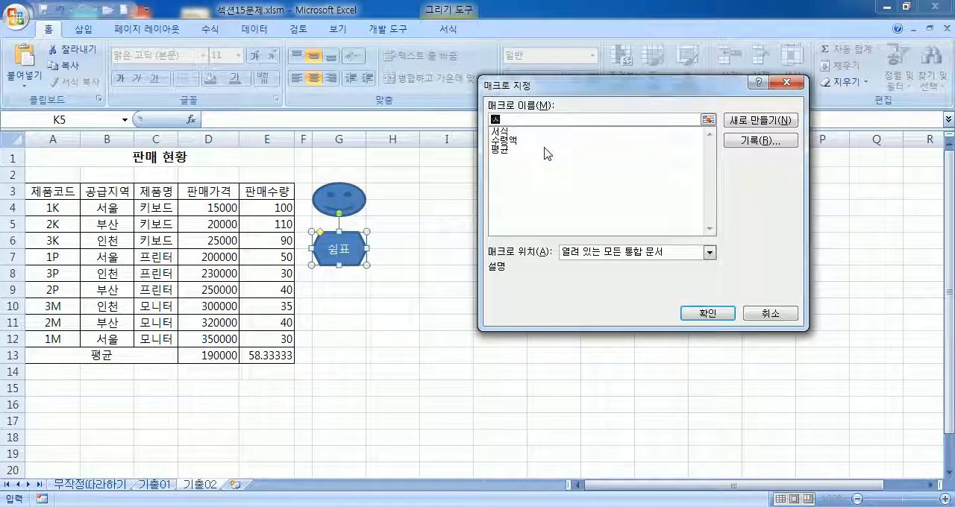
text(표)
click(752, 143)
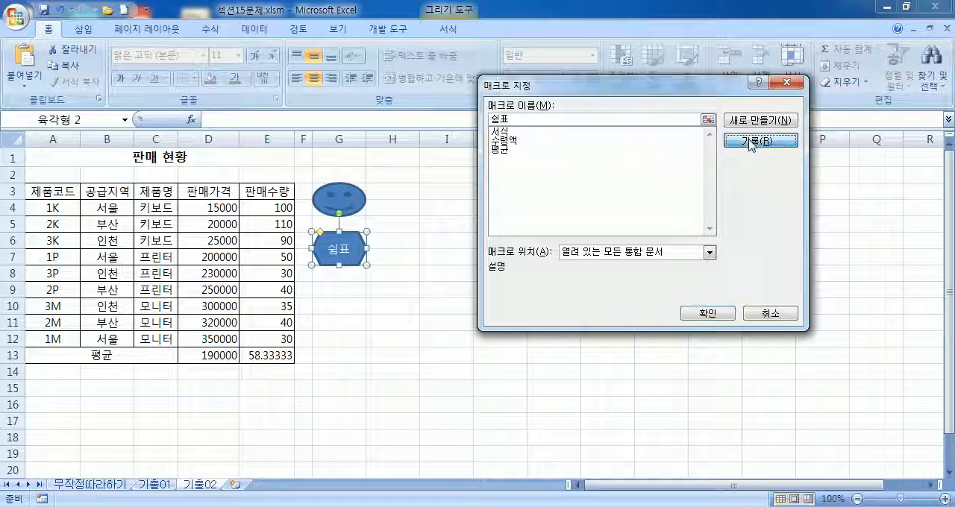
click(667, 287)
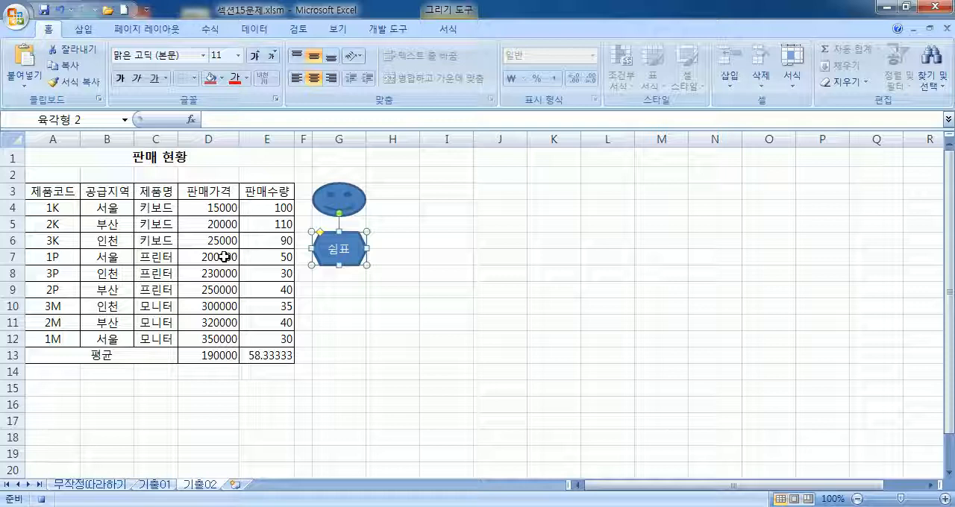
Step: Record applying the comma style (쉼표 스타일) to D4:E13 and stop the macro recording
mouse_move(200, 209)
mouse_down()
mouse_move(265, 209)
mouse_move(281, 354)
mouse_up()
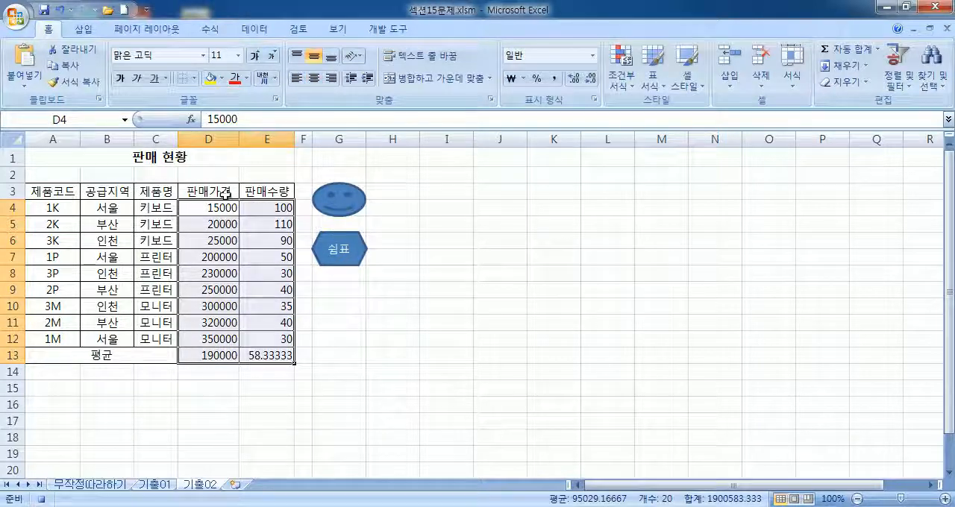
click(555, 78)
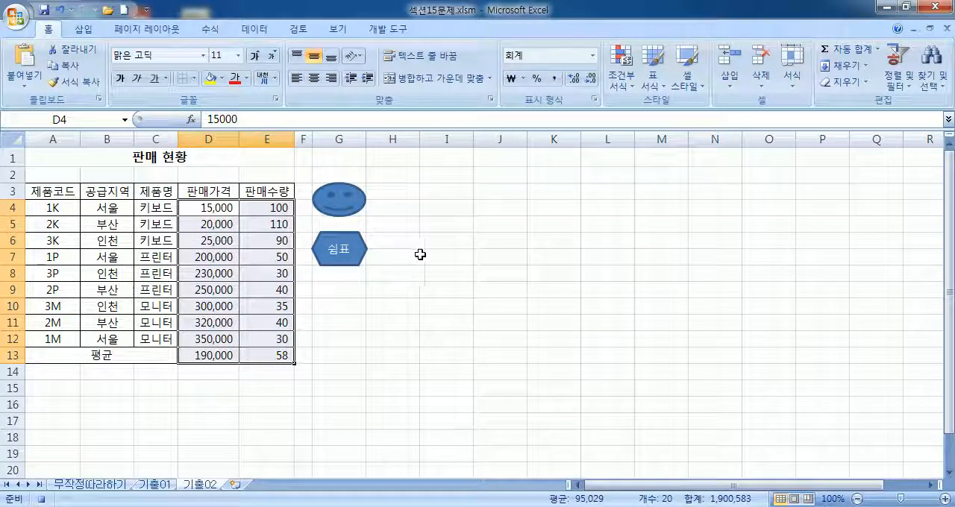
click(388, 28)
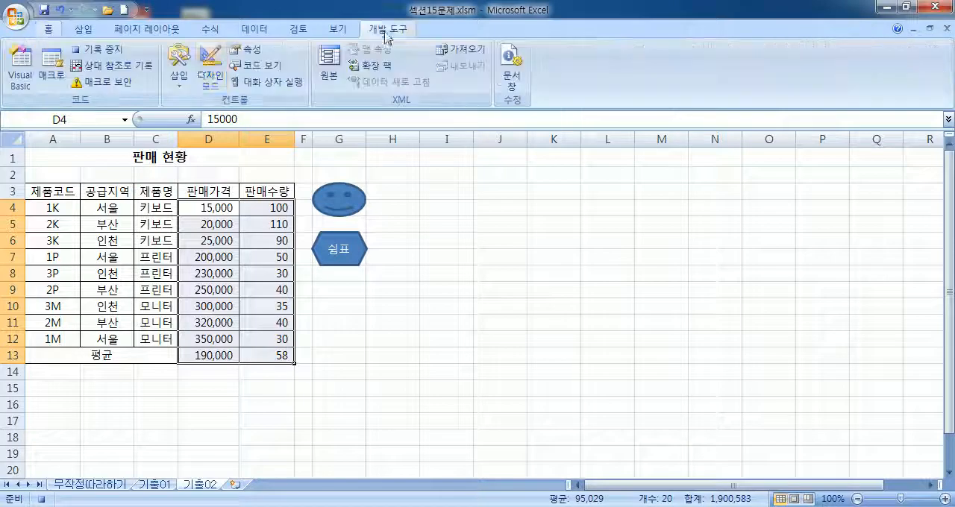
Step: Clear the averages in D13:E13 and test the 평균 macro by running it from the smiley face
click(340, 355)
drag(228, 356, 269, 356)
key(Delete)
click(445, 306)
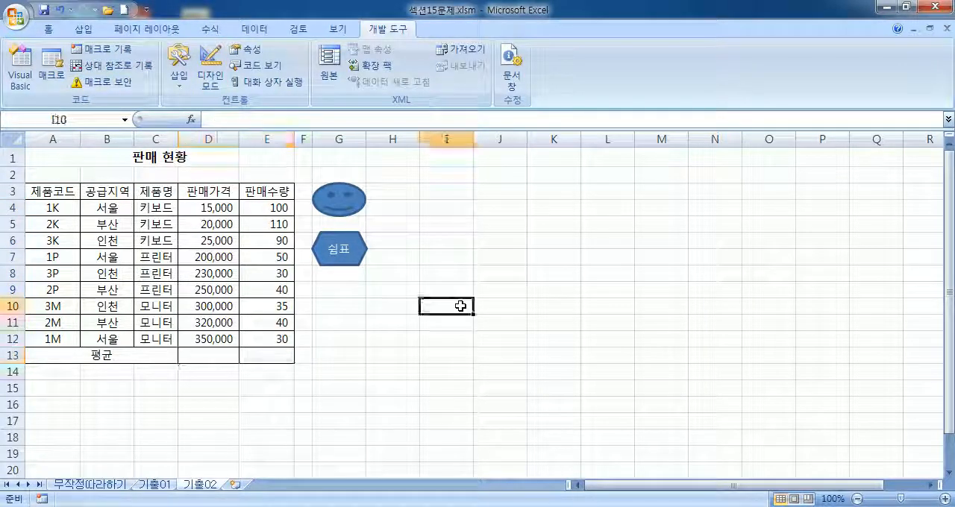
click(340, 213)
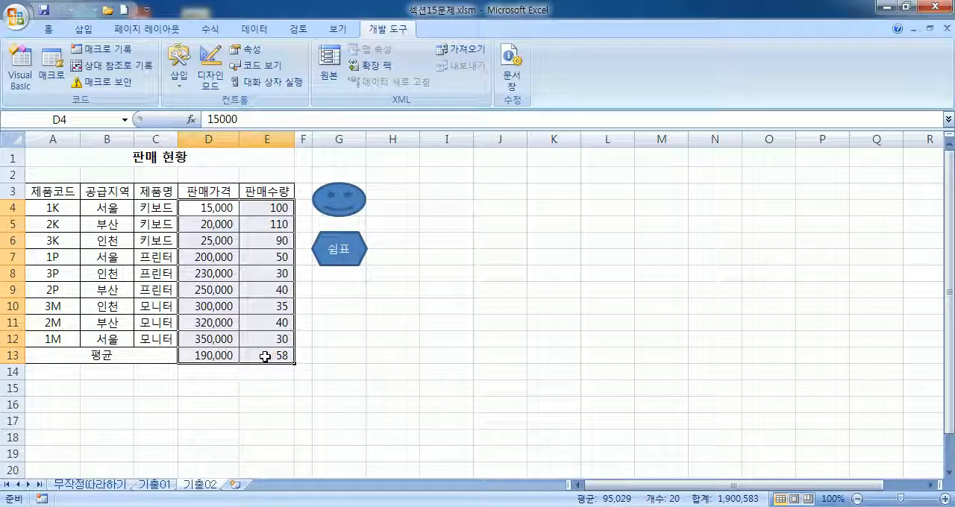
Step: Reset the number format of D4:E13 to General (일반)
click(48, 30)
click(592, 55)
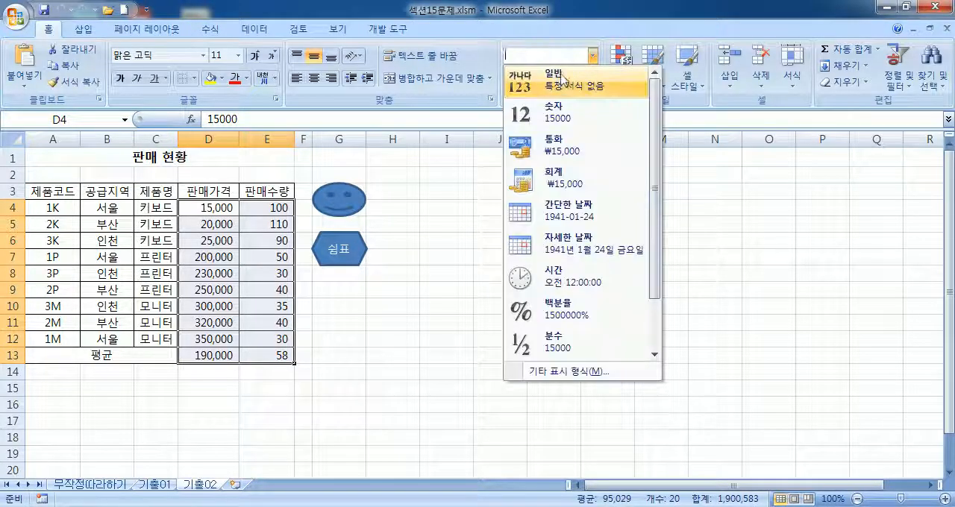
click(561, 76)
click(341, 403)
Step: Empty D13:E13 and test both macros in turn, 평균 from the smiley face and 쉼표 from the hexagon
drag(208, 355, 265, 360)
key(Delete)
click(450, 324)
click(358, 204)
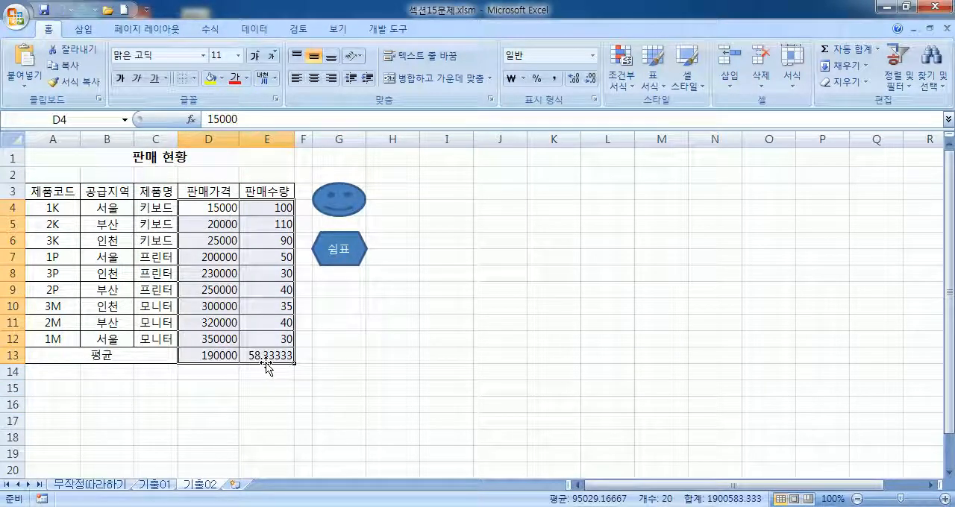
click(355, 249)
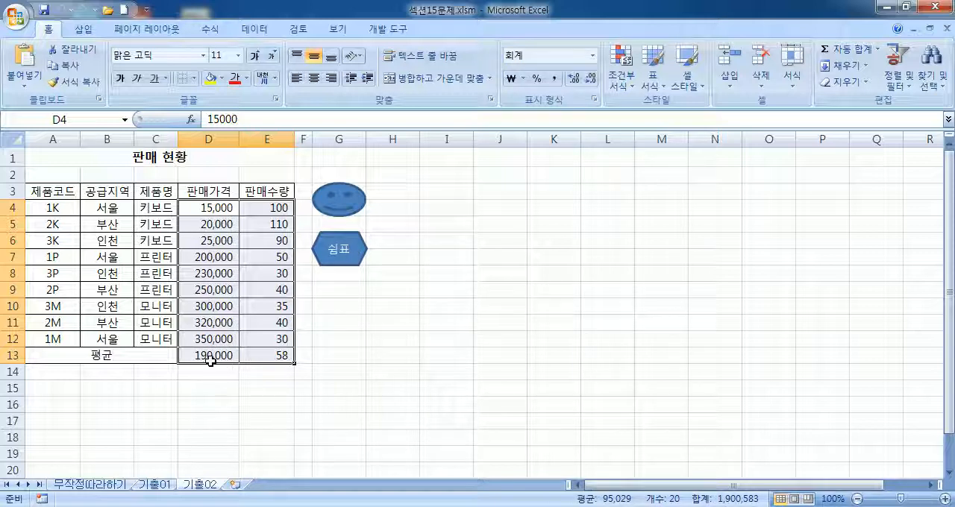
Step: Delete the D13:E13 averages once more and recalculate them with the smiley face's macro
drag(203, 355, 267, 358)
key(Delete)
click(388, 340)
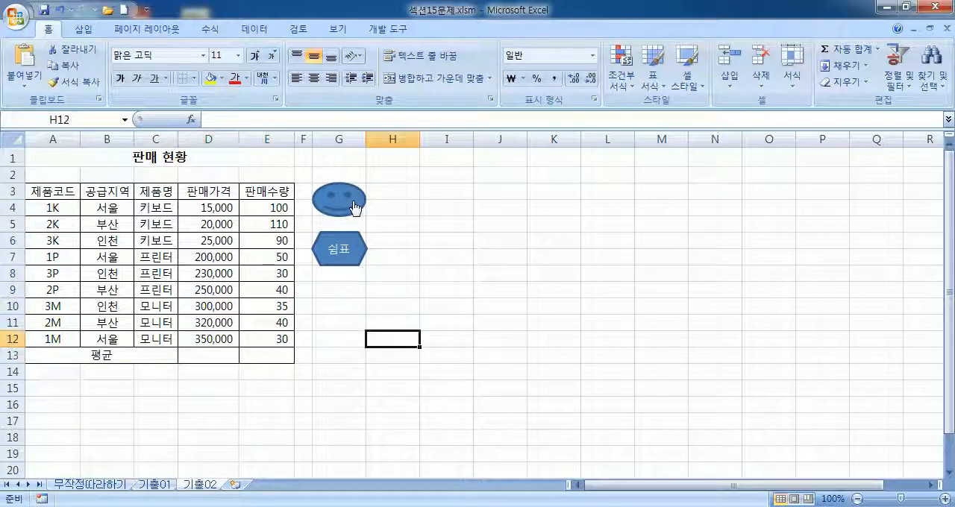
click(355, 208)
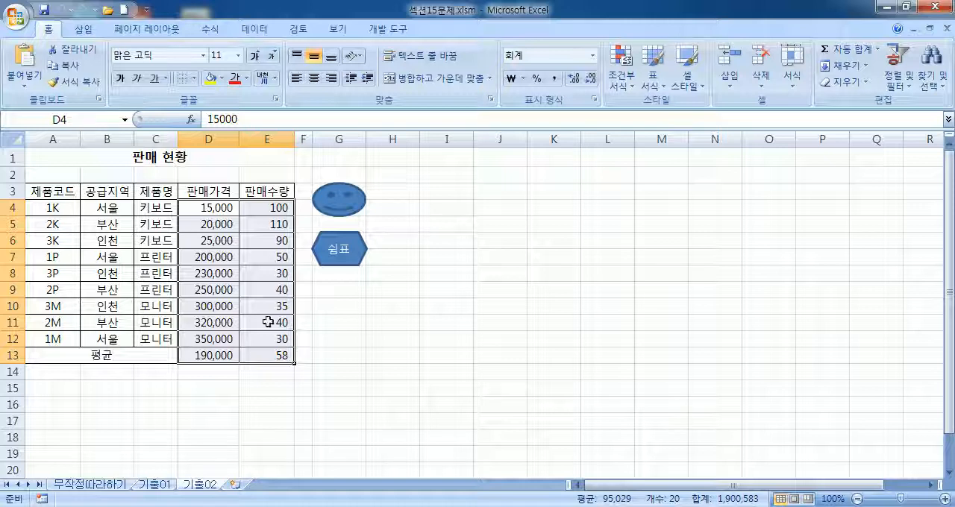
click(388, 28)
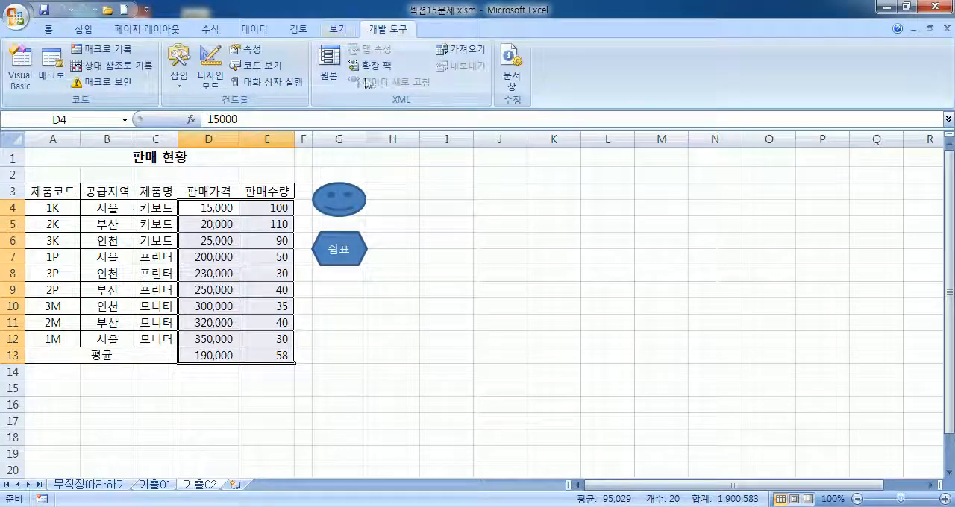
click(405, 199)
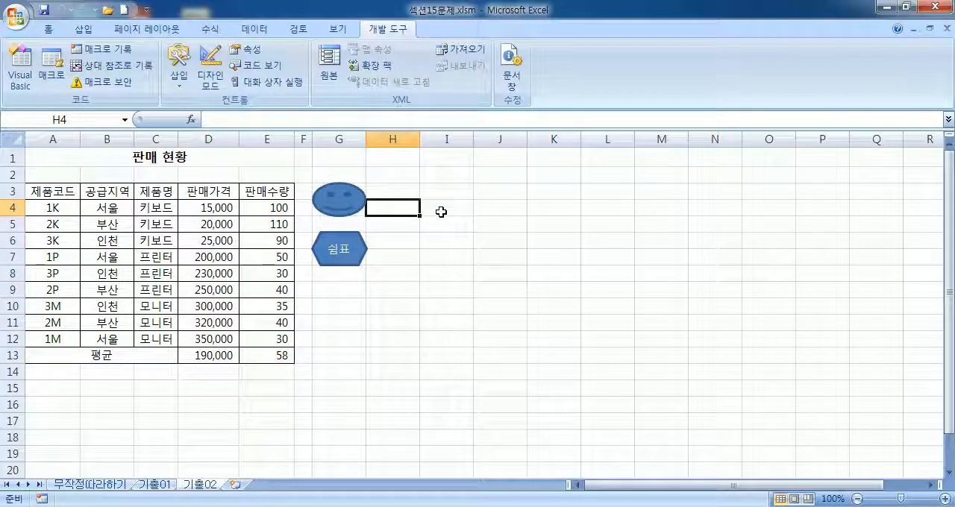
right_click(351, 206)
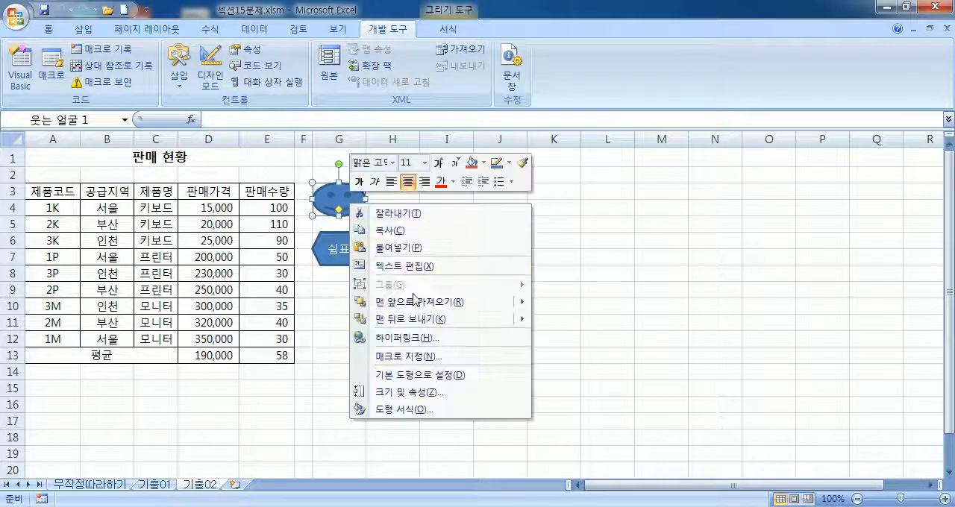
click(597, 271)
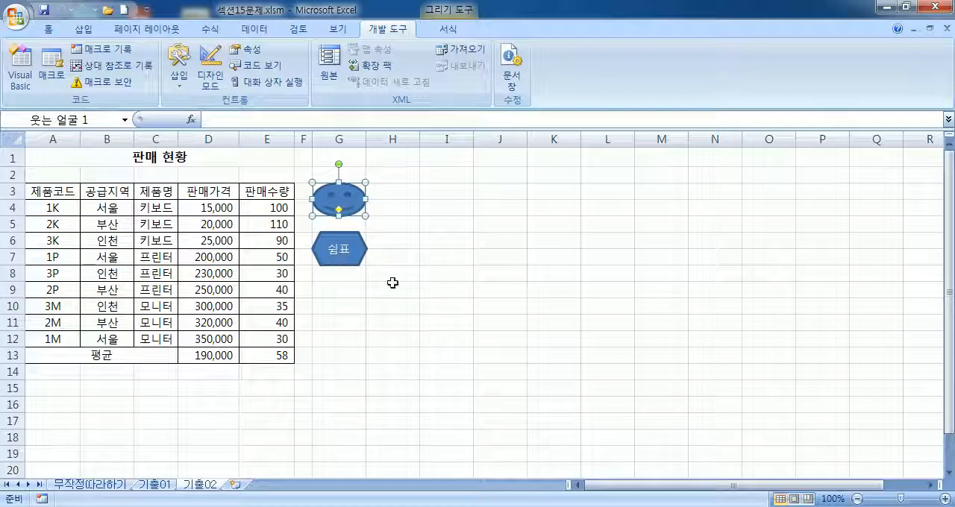
click(344, 258)
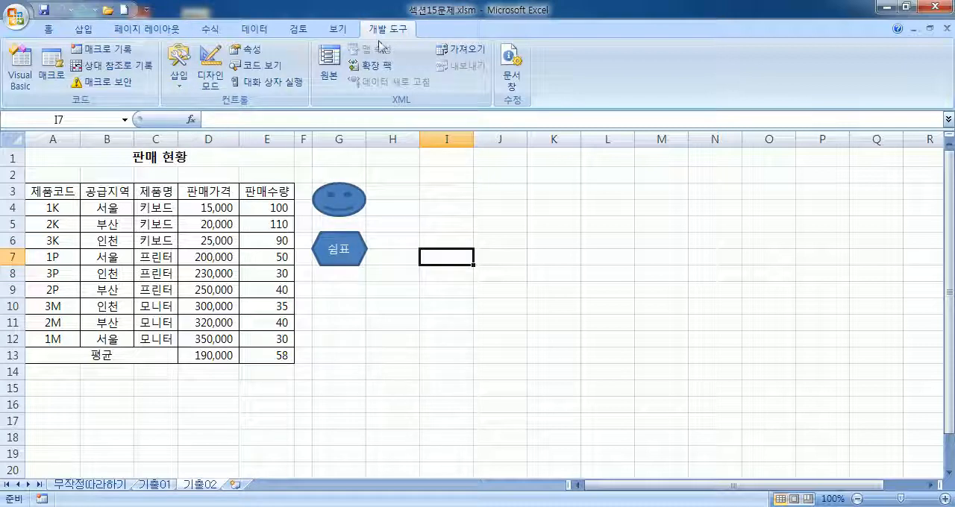
Step: Draw a form control button over cells I3:J5 without assigning a macro, and label it 합계
click(180, 81)
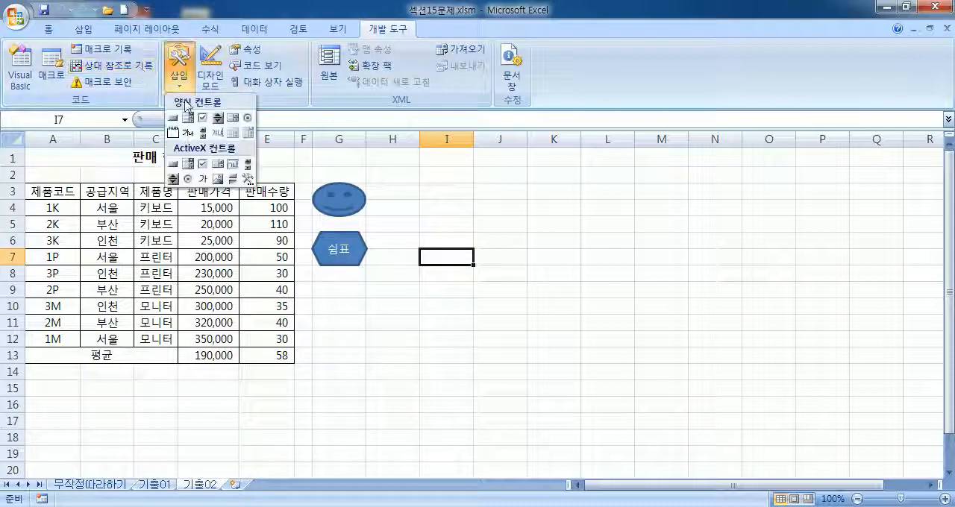
click(173, 116)
drag(420, 185, 527, 235)
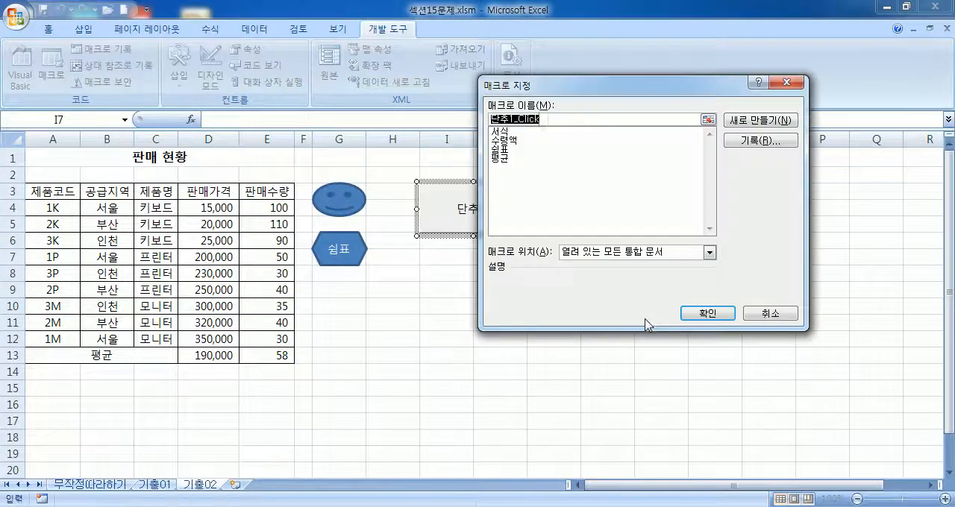
click(767, 316)
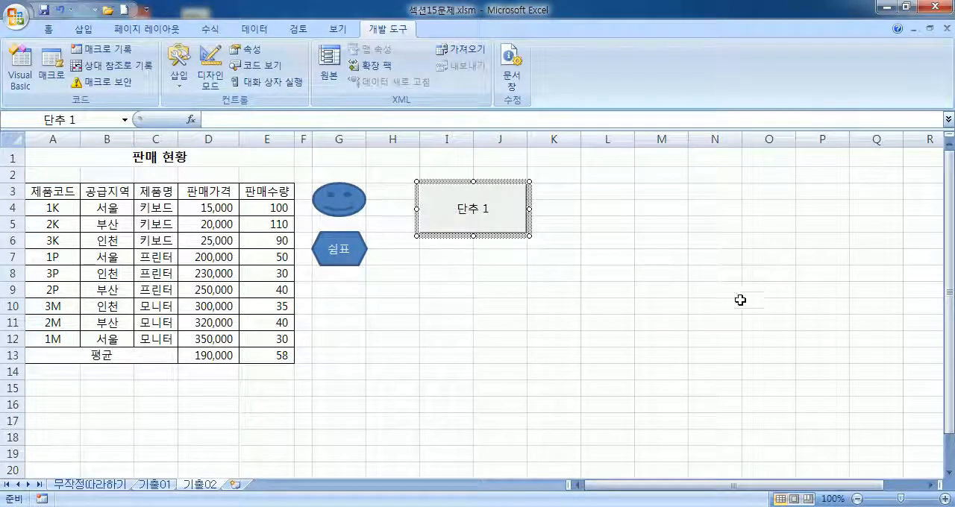
text(합계)
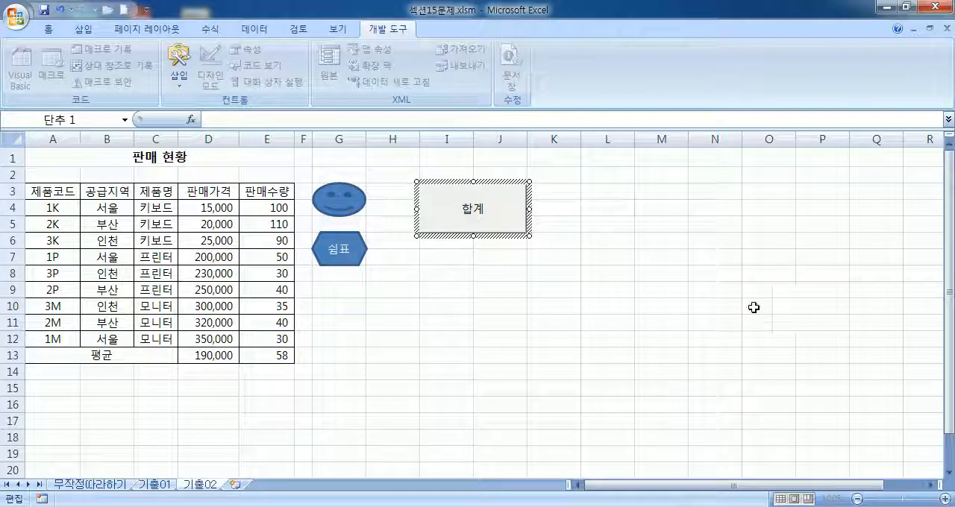
click(505, 228)
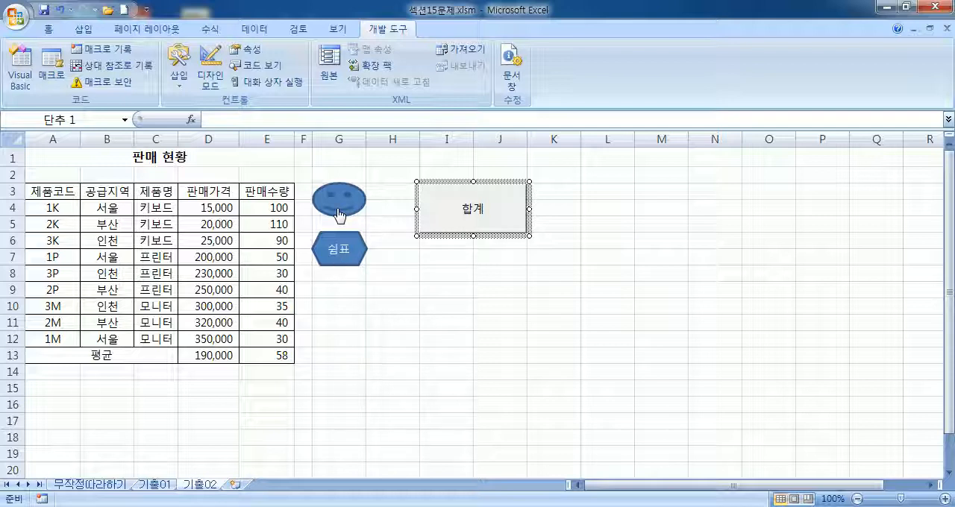
click(538, 273)
right_click(498, 221)
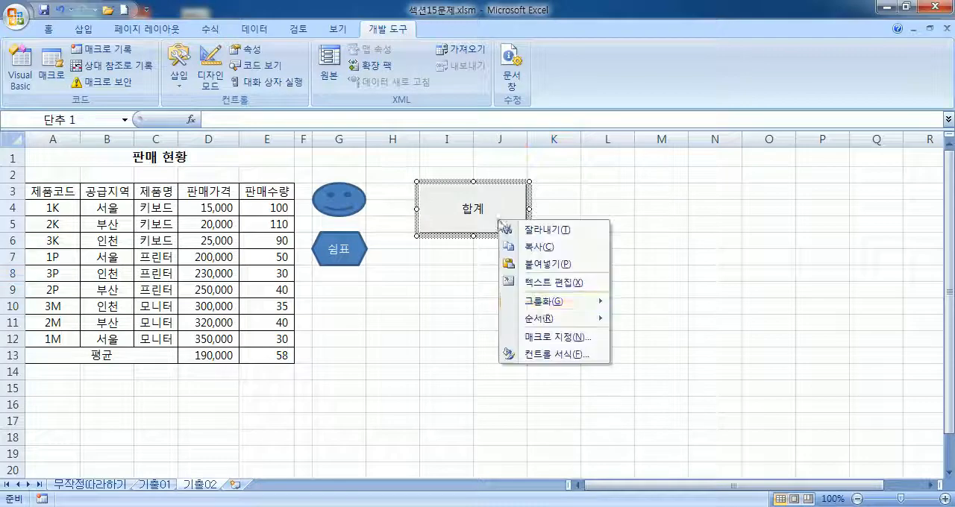
click(545, 336)
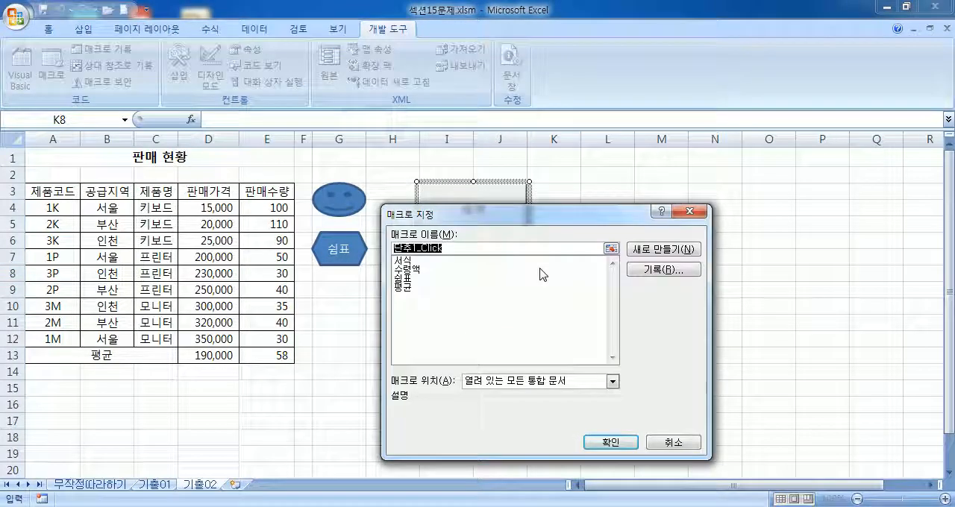
key(Escape)
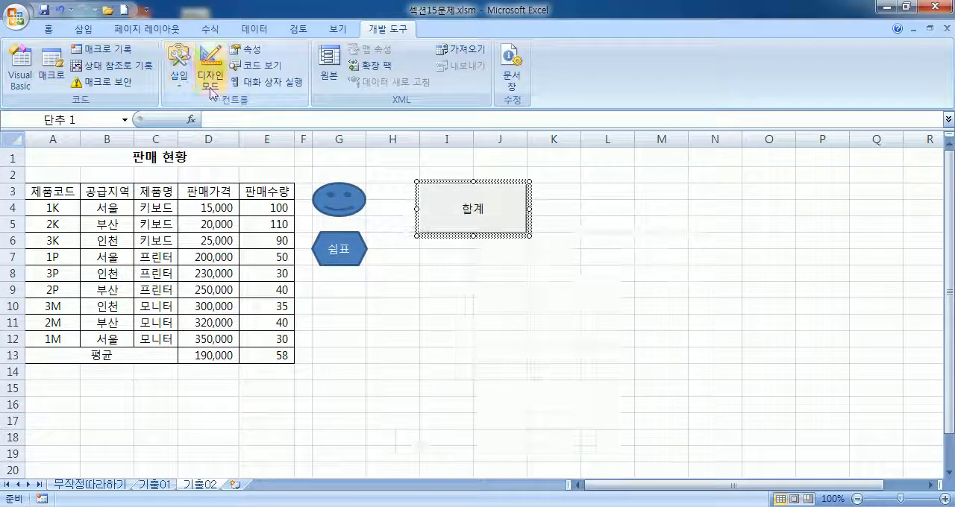
click(620, 197)
Step: Draw a second form control button over cells L3:M6 and start recording a new macro for it under the default name
click(178, 81)
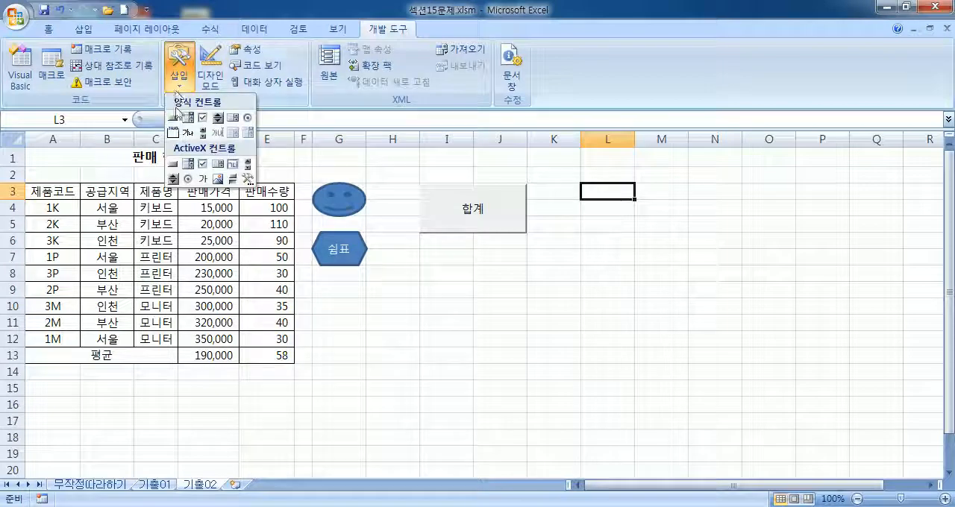
click(173, 117)
drag(576, 192, 676, 248)
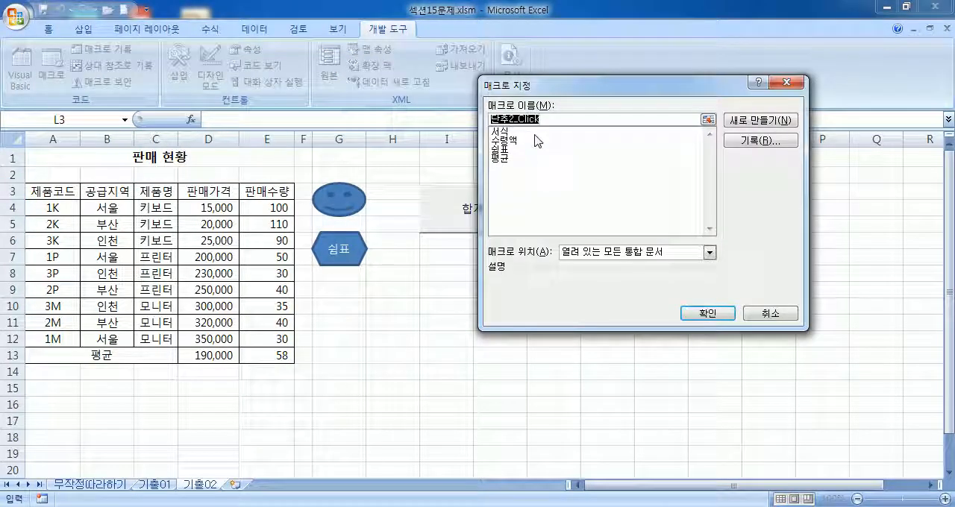
click(748, 141)
click(667, 288)
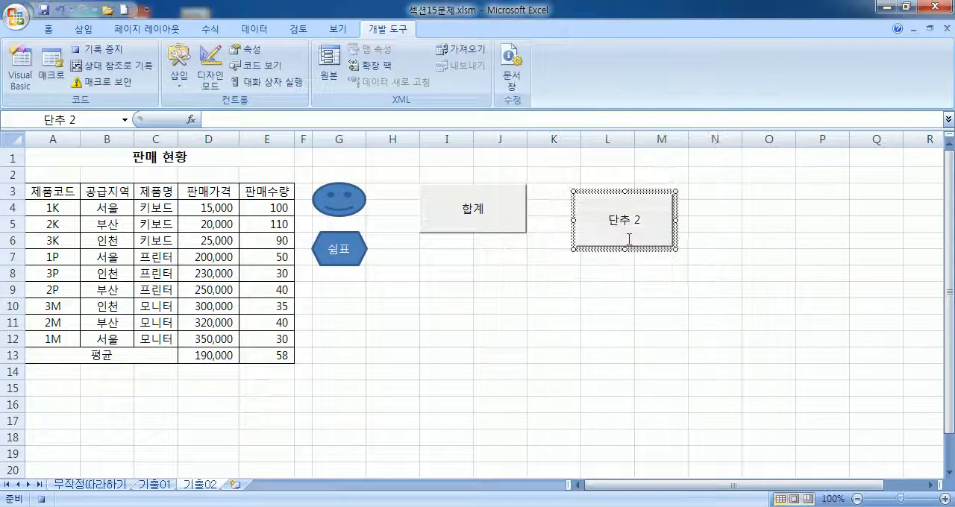
Step: Replace the second button's label with 평균
click(653, 293)
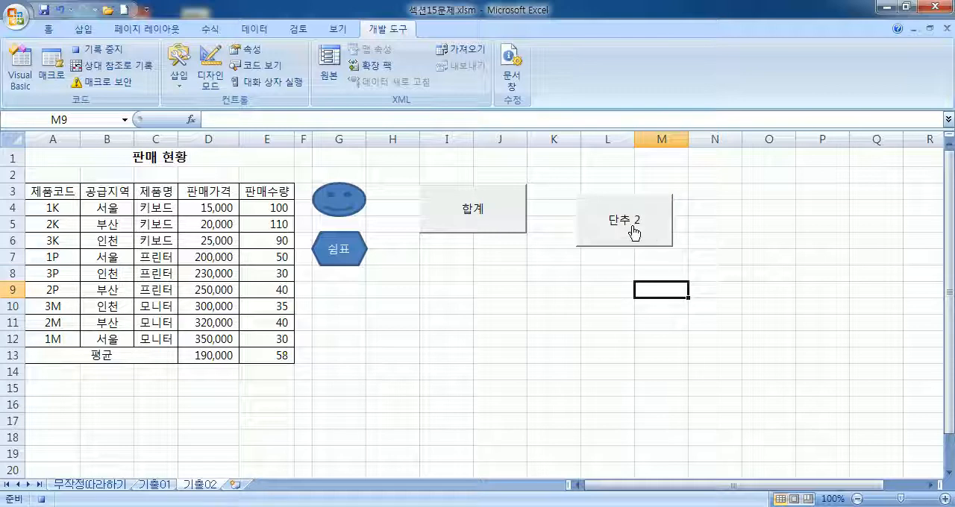
right_click(632, 232)
click(664, 291)
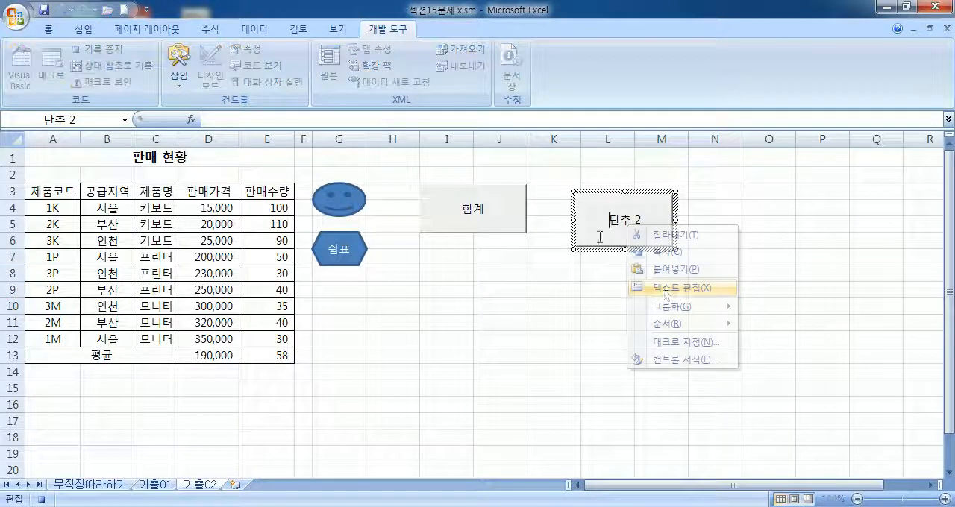
text(평ㄱ)
key(Delete)
key(Delete)
key(Delete)
key(Delete)
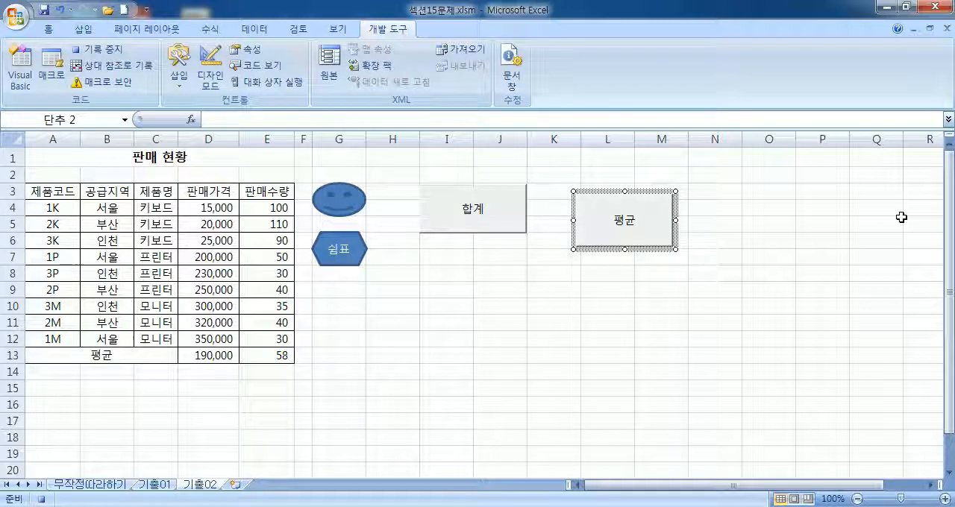
Step: Draw a third form control button over cells J7:L10 without assigning a macro, and label it 서식
click(759, 291)
click(179, 64)
click(179, 123)
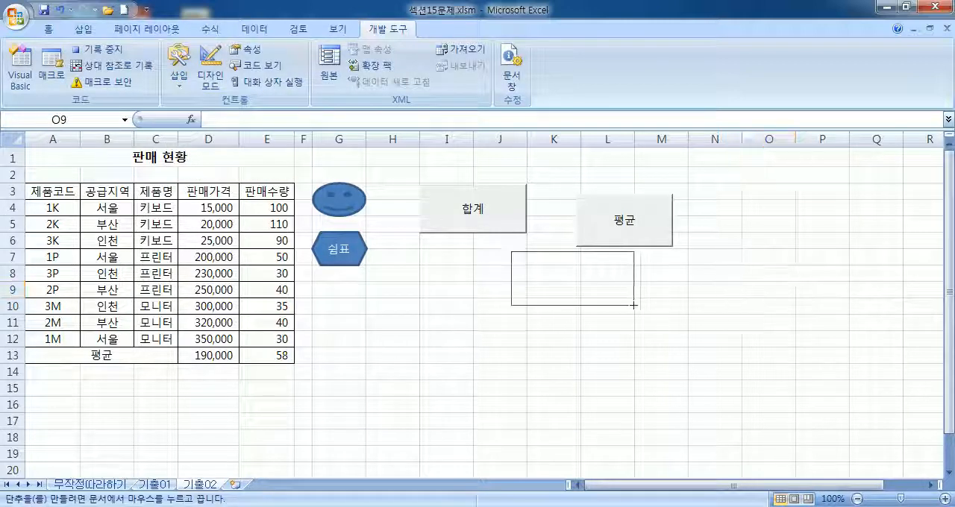
click(632, 305)
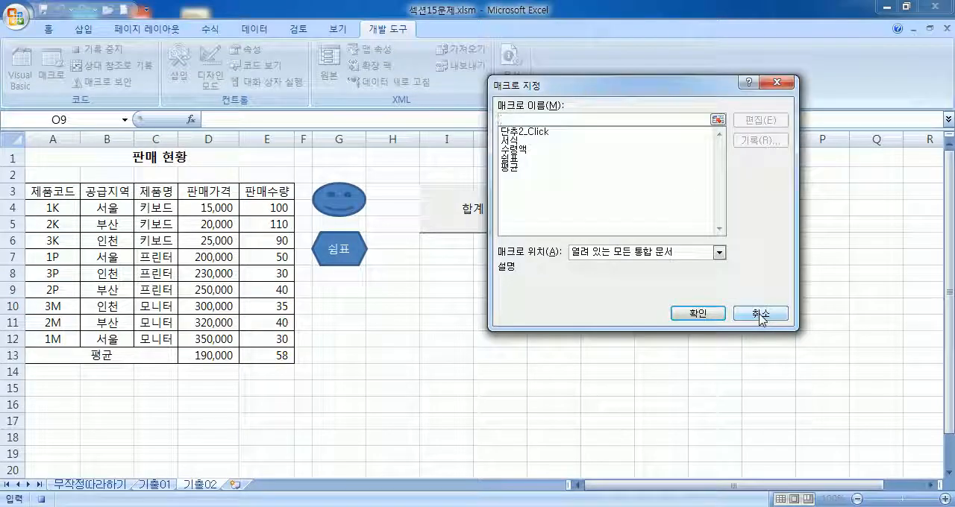
click(759, 314)
text(서식)
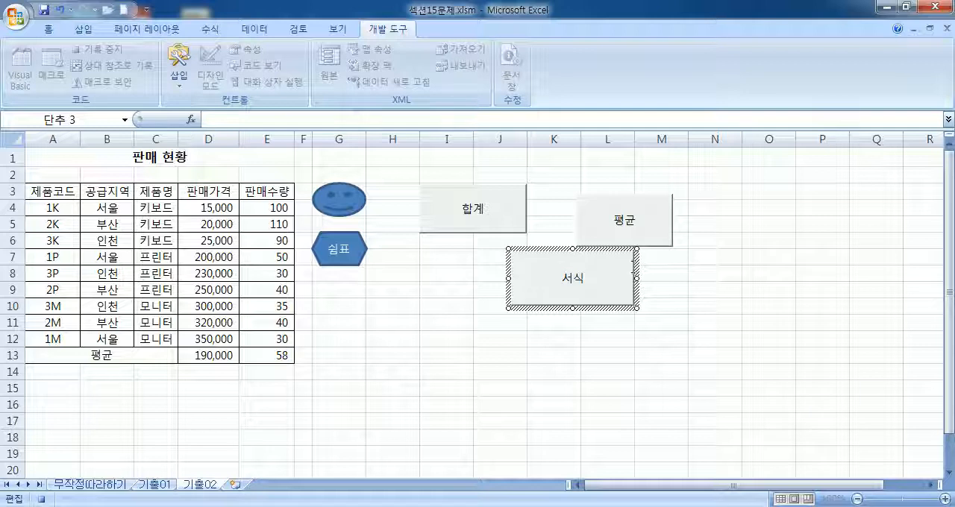
click(663, 288)
Step: Examine the macros available for assignment to the 서식 button, then leave without assigning one
right_click(611, 280)
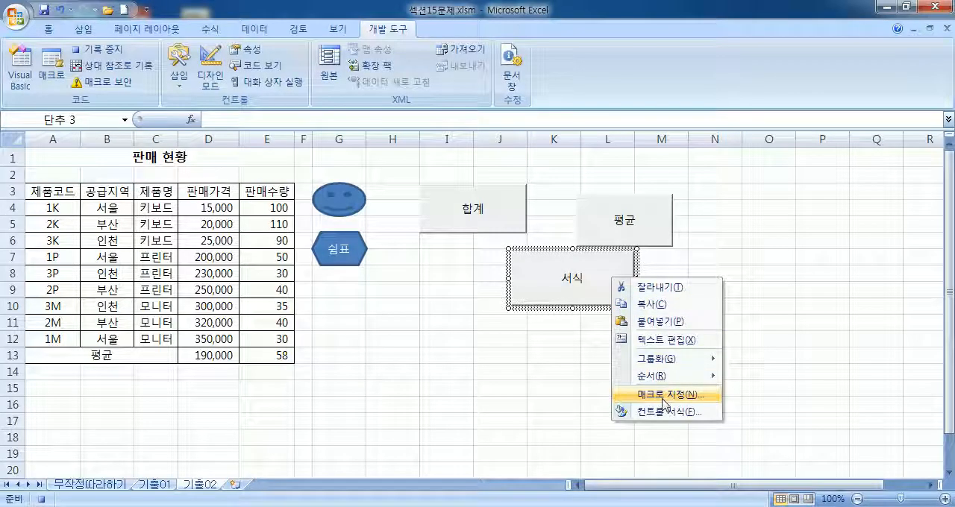
click(663, 396)
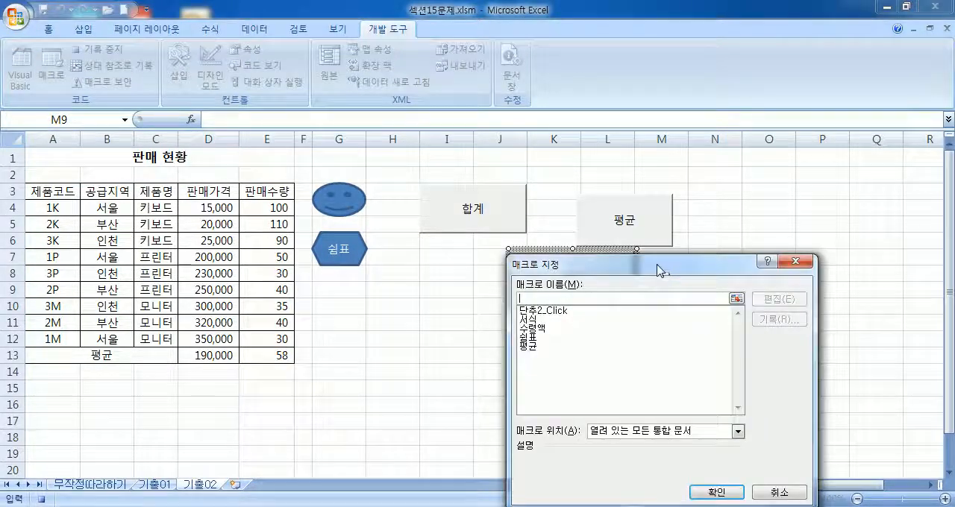
drag(661, 267, 728, 132)
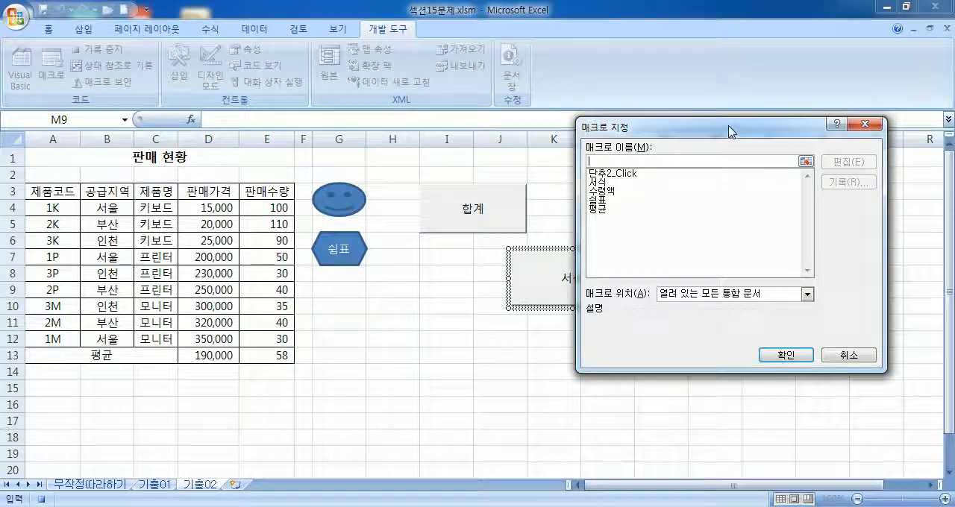
key(Escape)
Step: Deselect the 서식 button and stop the macro recording
click(361, 356)
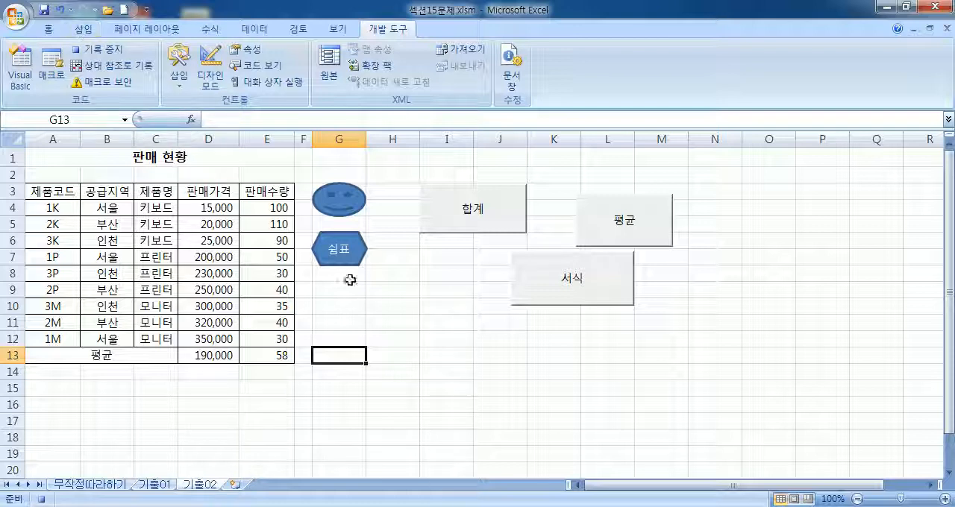
click(110, 54)
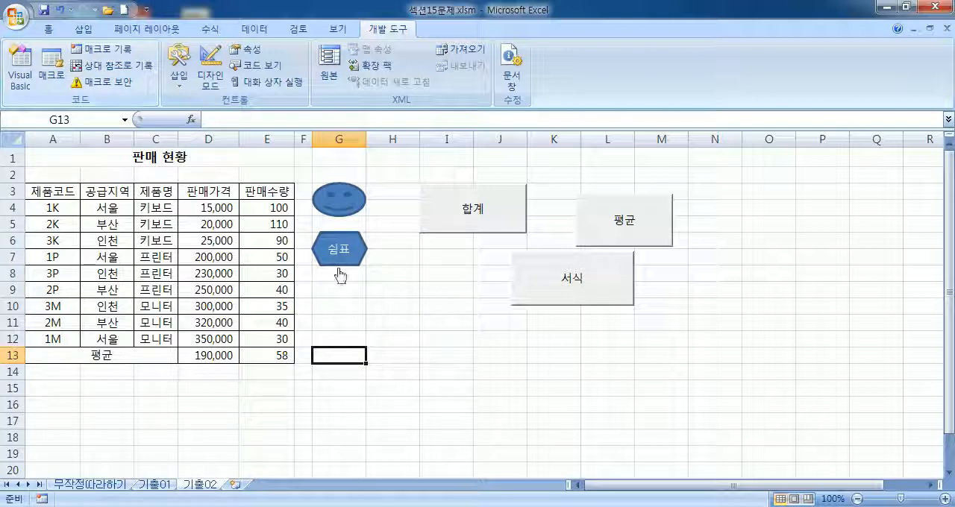
click(437, 337)
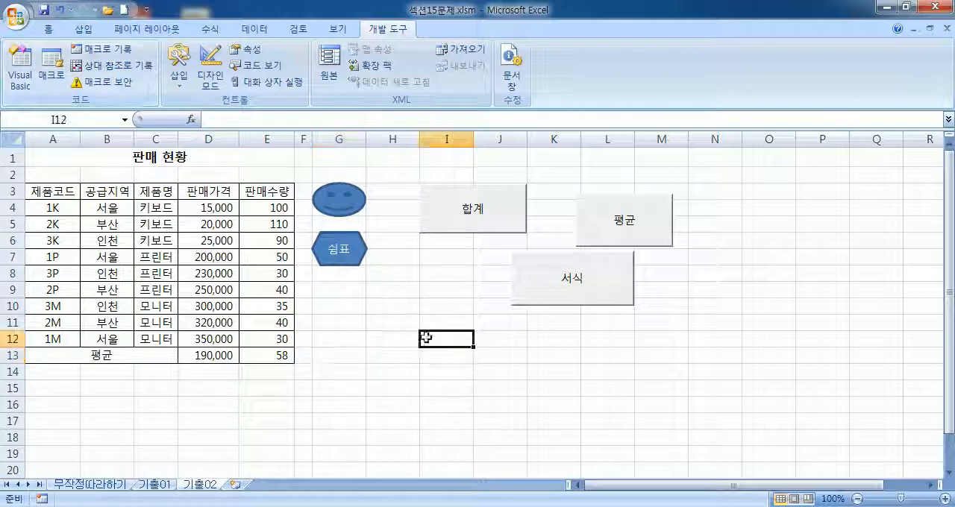
Step: Test the 서식 and 평균 form control buttons, ending the 평균 button's macro when its run is interrupted
ctrl+click(611, 284)
click(411, 324)
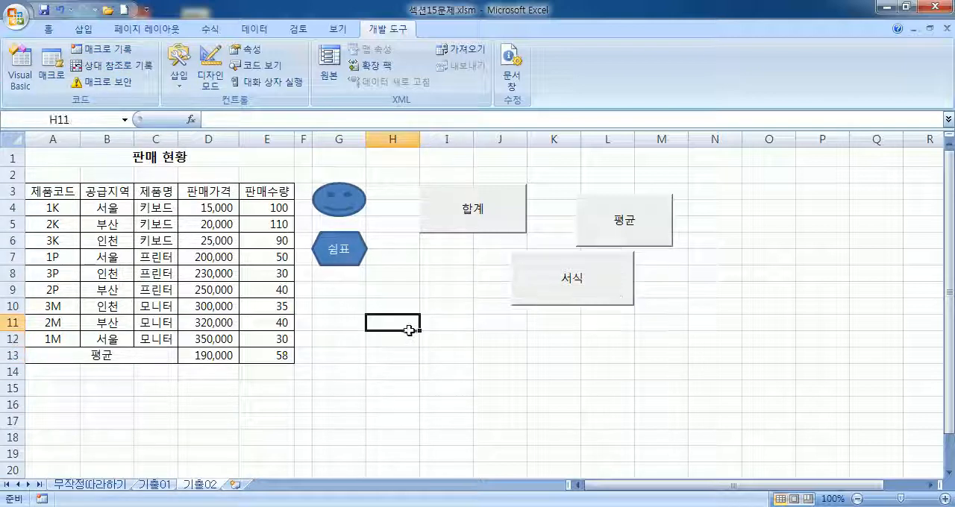
click(594, 226)
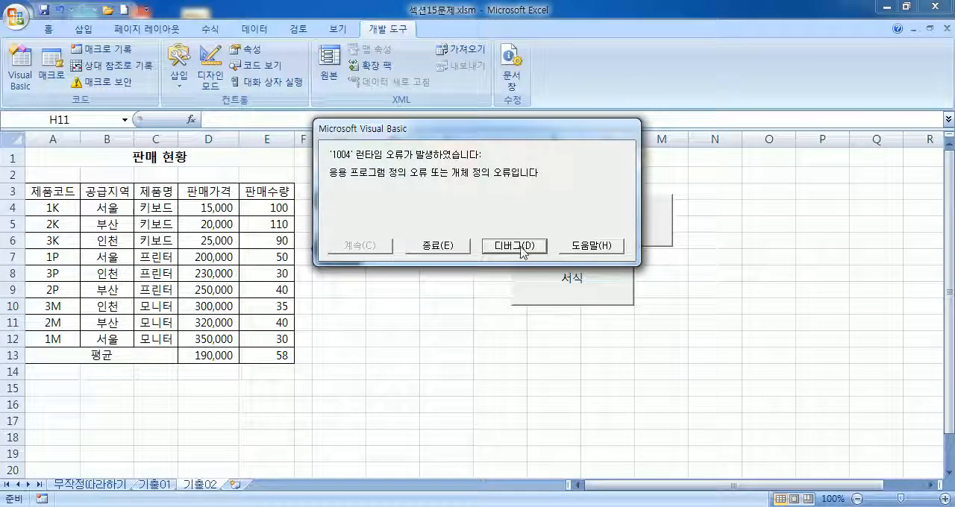
click(440, 245)
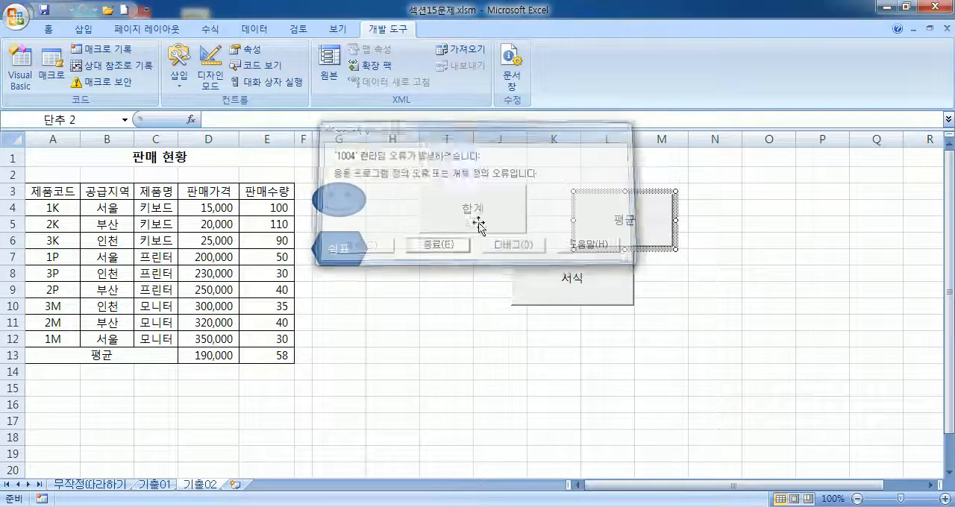
click(624, 247)
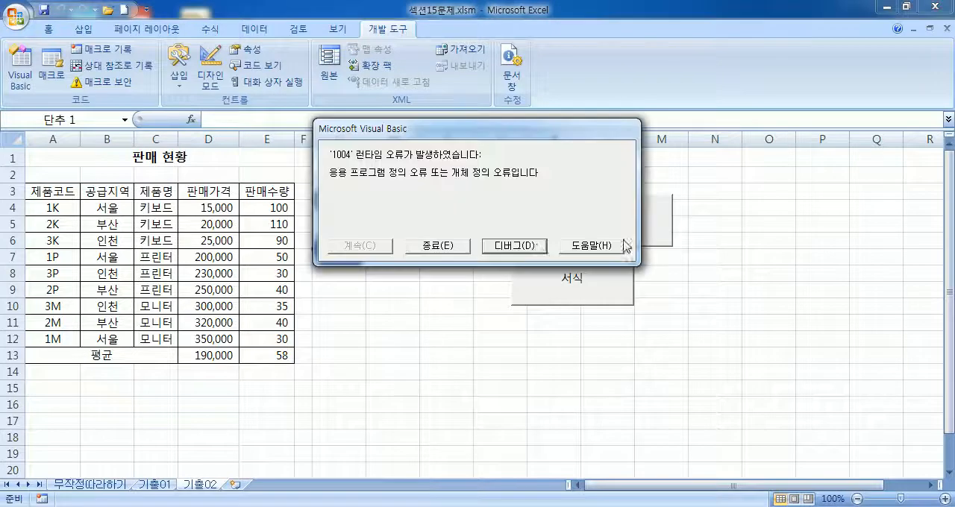
click(438, 245)
click(467, 317)
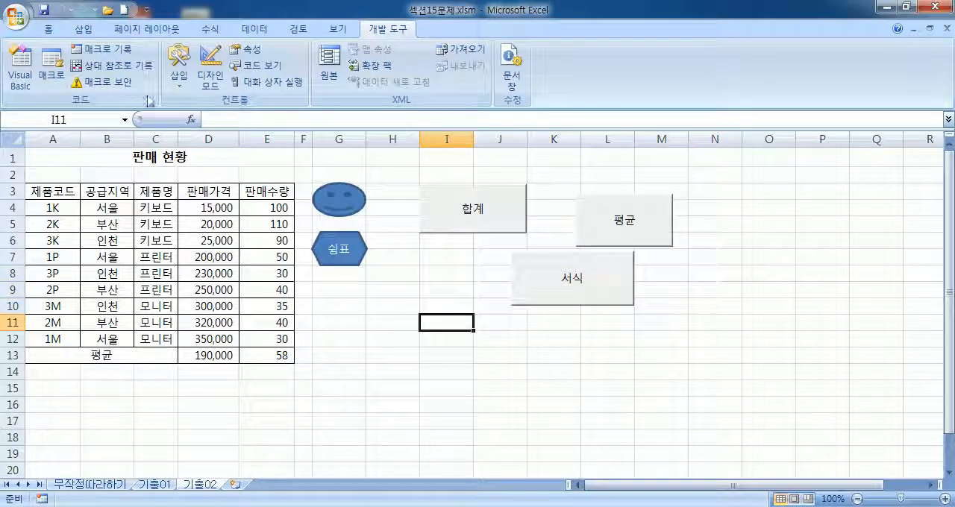
Step: Draw an ellipse about 3.41 cm wide and 1.85 cm high over cells H10:J13, and label it 네이버
click(83, 28)
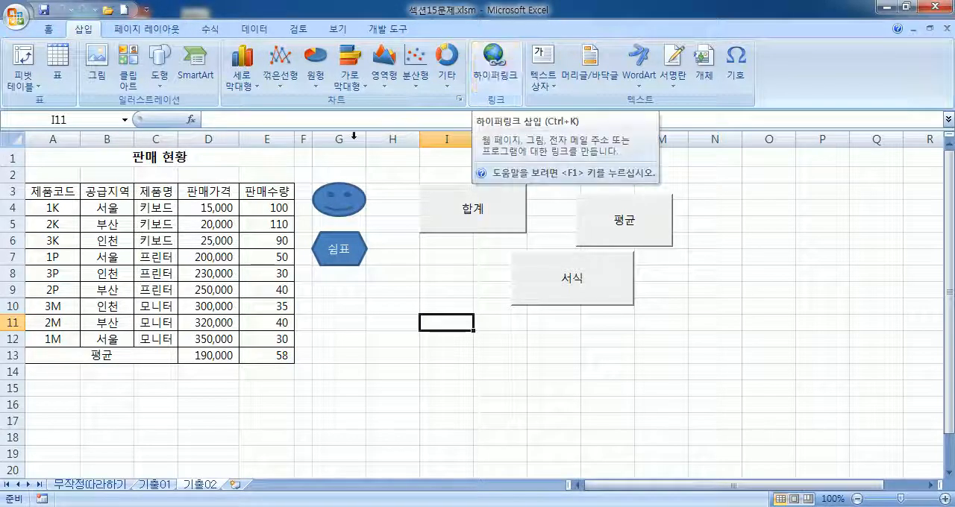
click(159, 69)
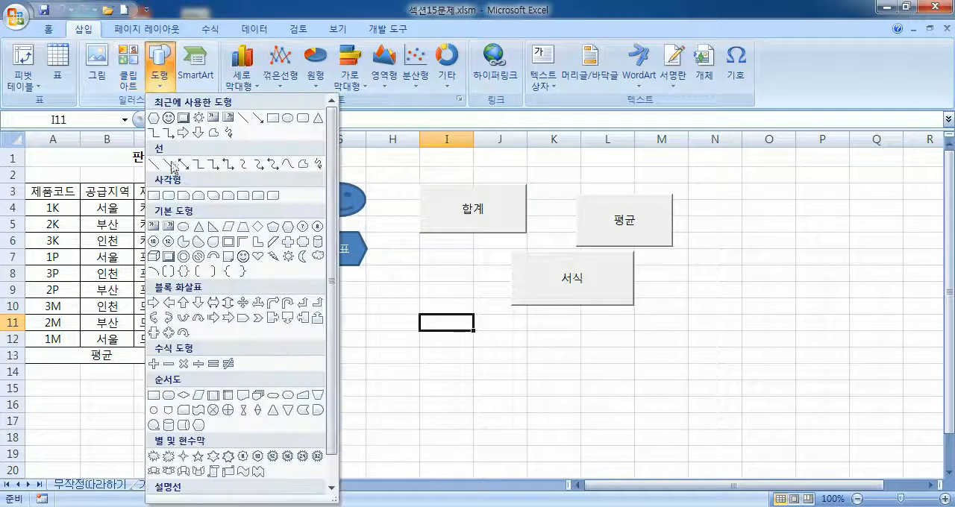
click(183, 226)
drag(391, 307, 489, 361)
text(넹이버)
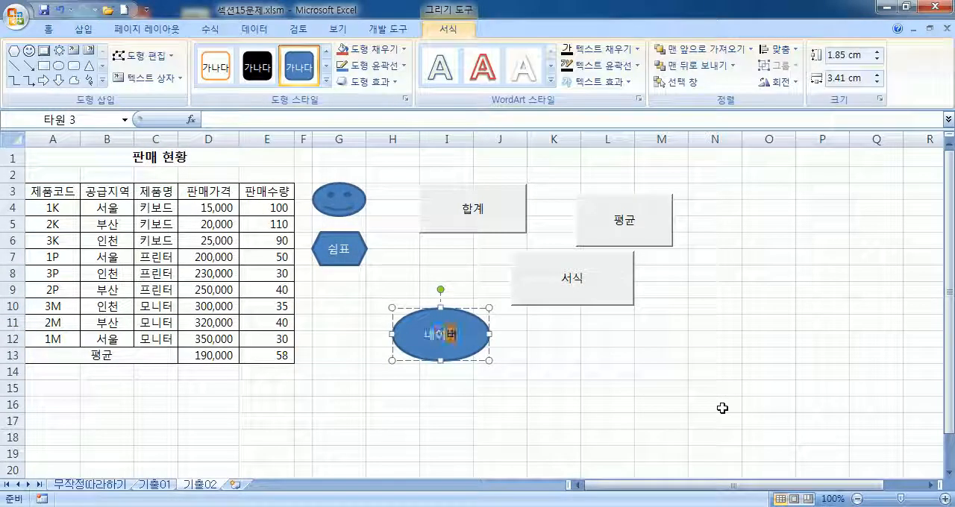
click(745, 419)
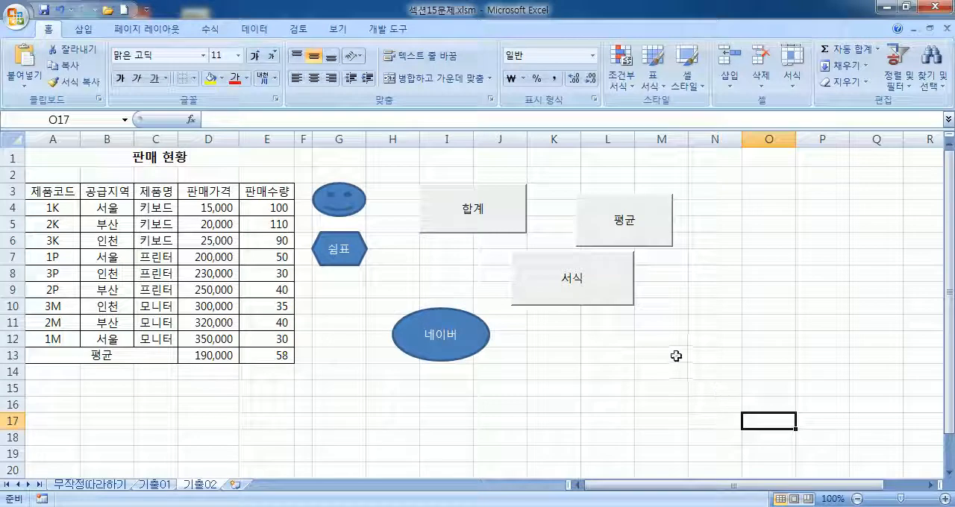
click(476, 332)
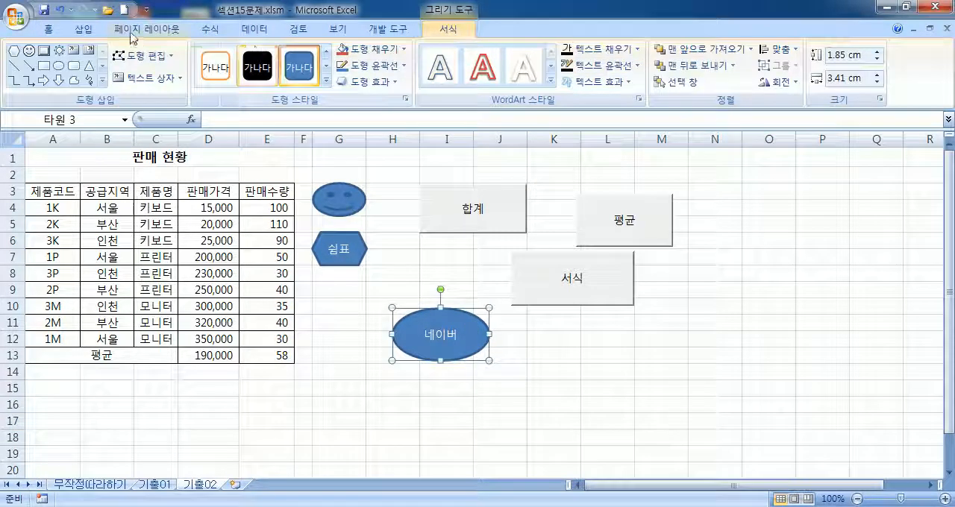
click(84, 29)
click(495, 57)
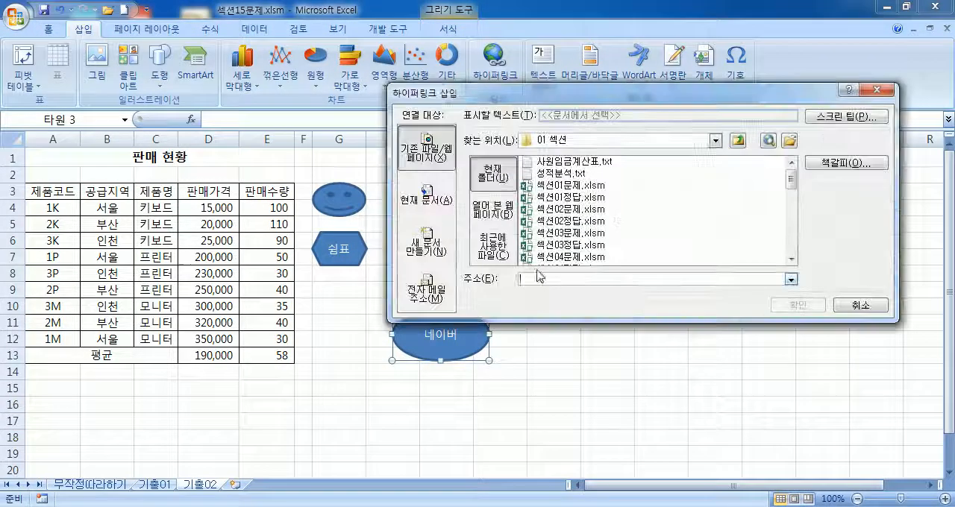
text(www.m)
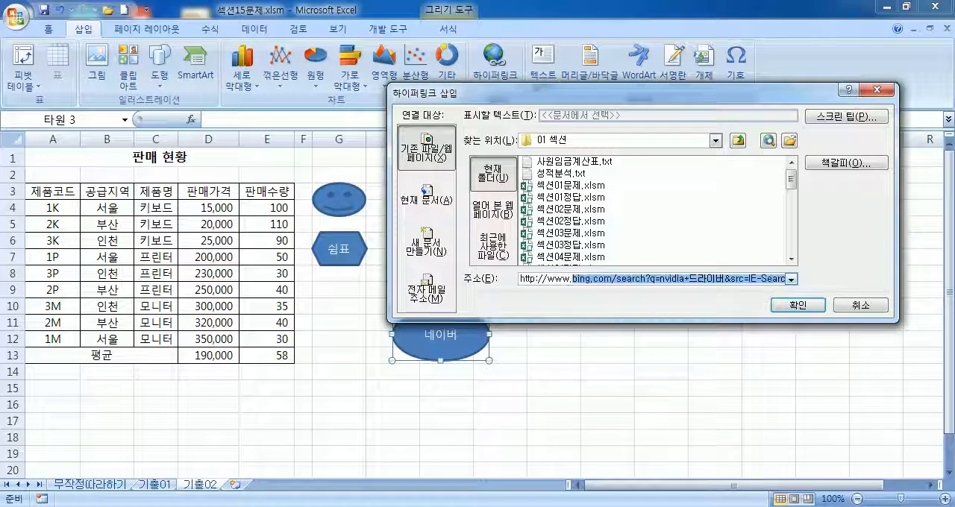
key(BackSpace)
text(naver.com)
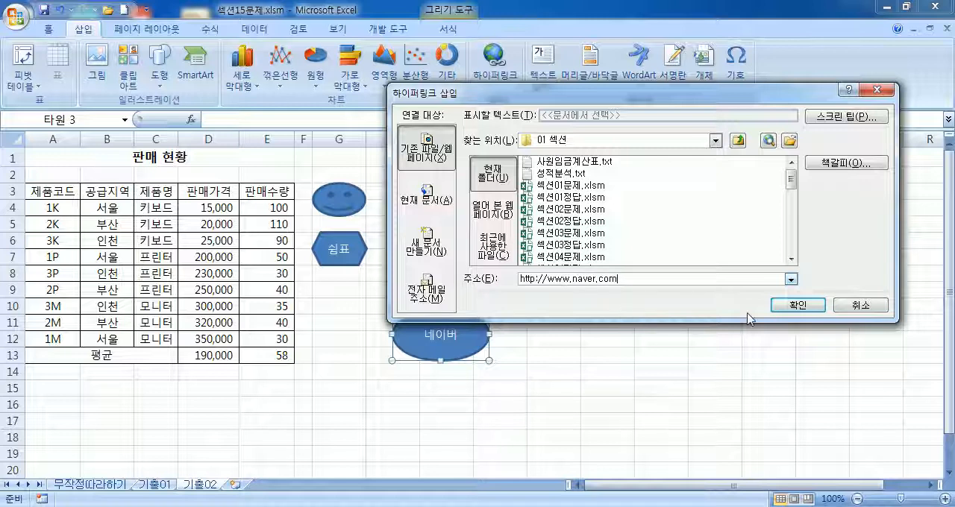
click(797, 306)
click(621, 385)
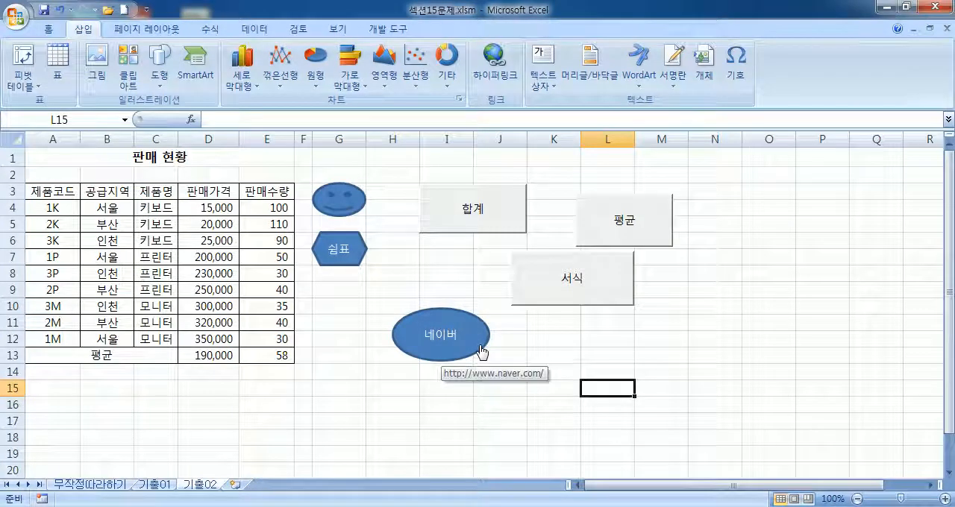
Step: Test the 네이버 ellipse's hyperlink twice, returning to the workbook after each try and finally closing the browser
click(472, 344)
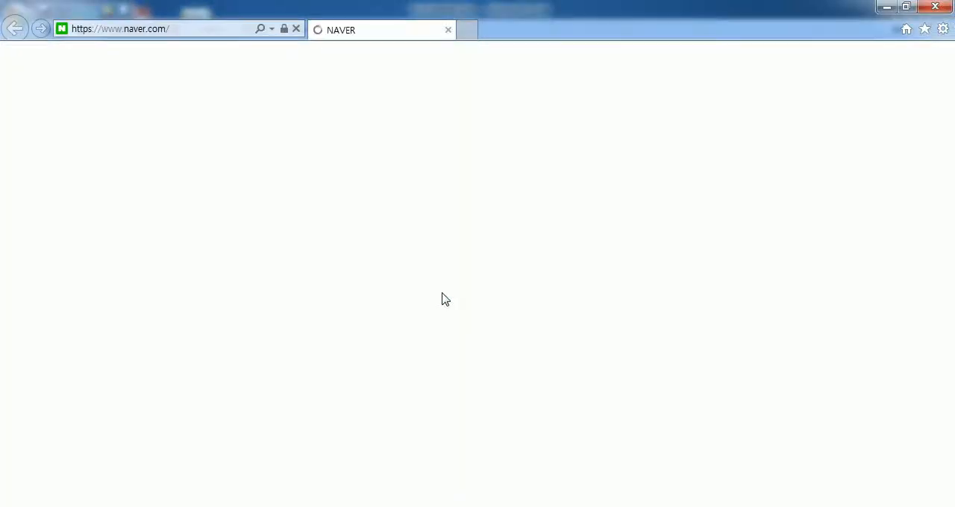
click(513, 506)
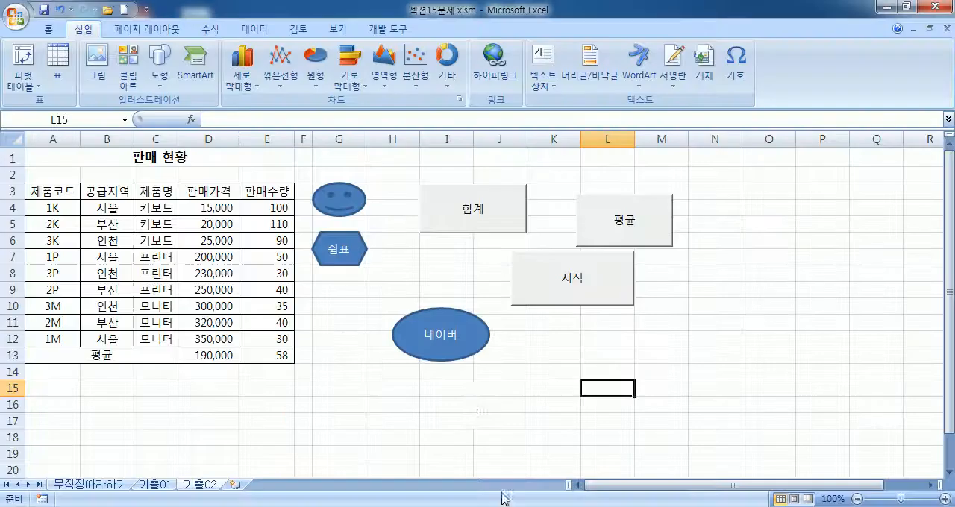
click(471, 354)
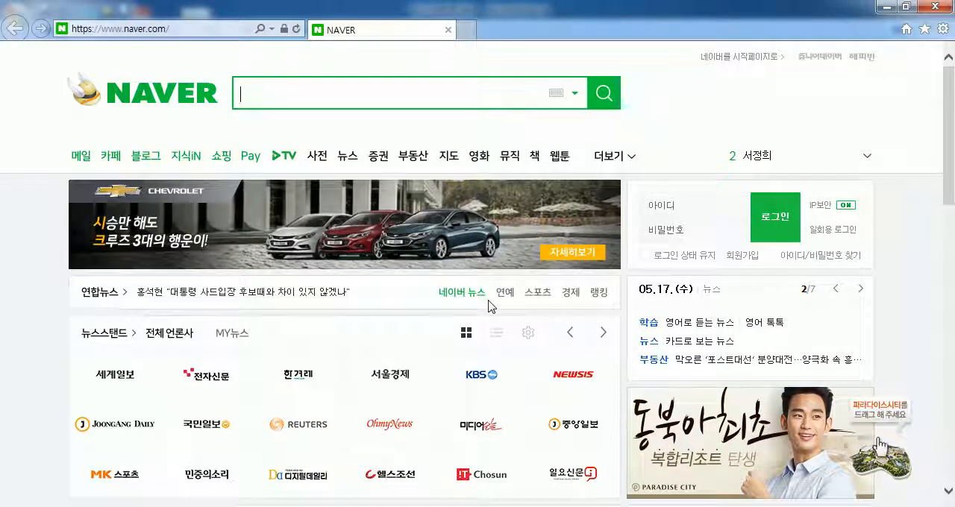
click(934, 6)
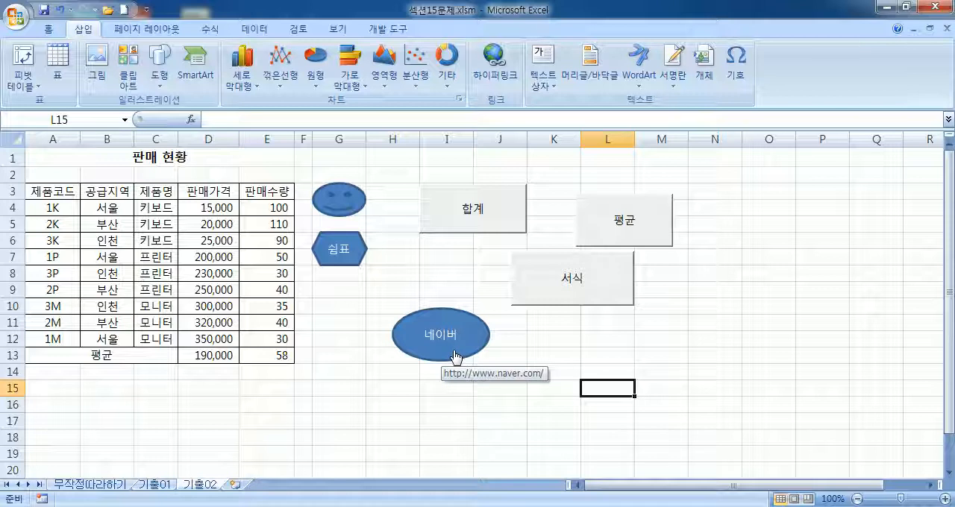
Step: Enter the text a1 in cell G10
click(348, 304)
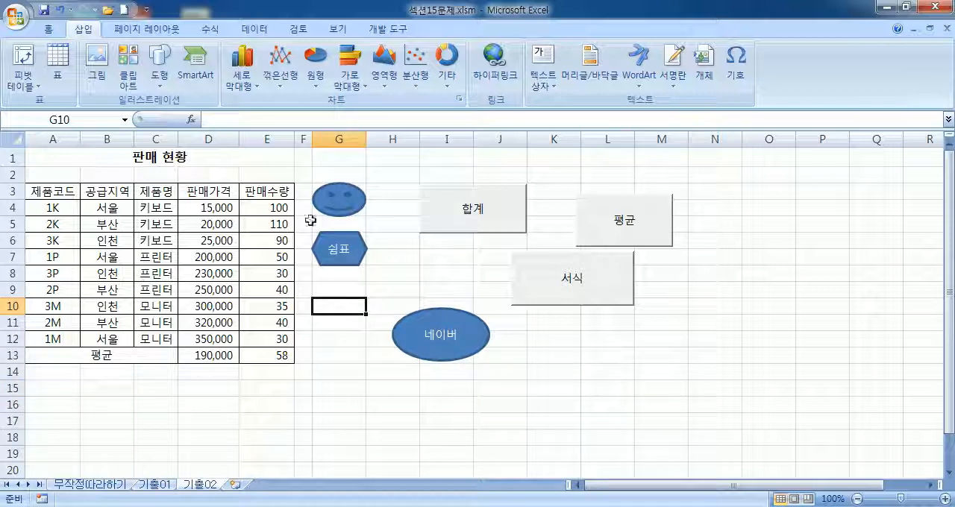
text(a)
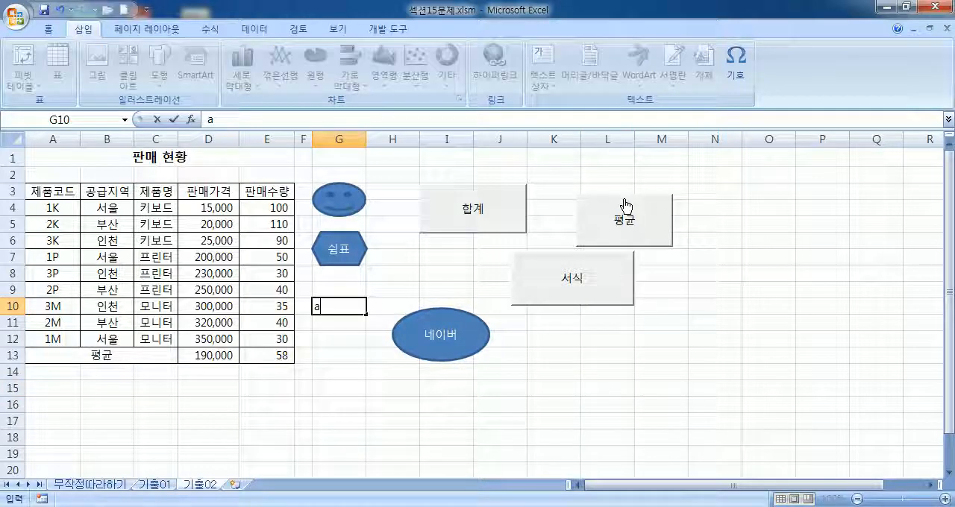
text(`)
key(Return)
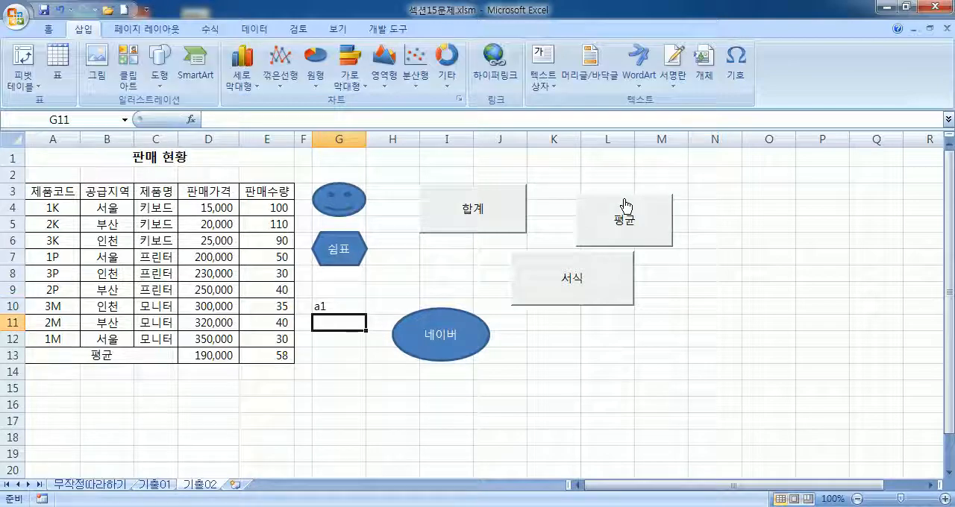
Step: Link the text in cell G10 to cell A1 of the current document, and follow the link to test it
click(329, 307)
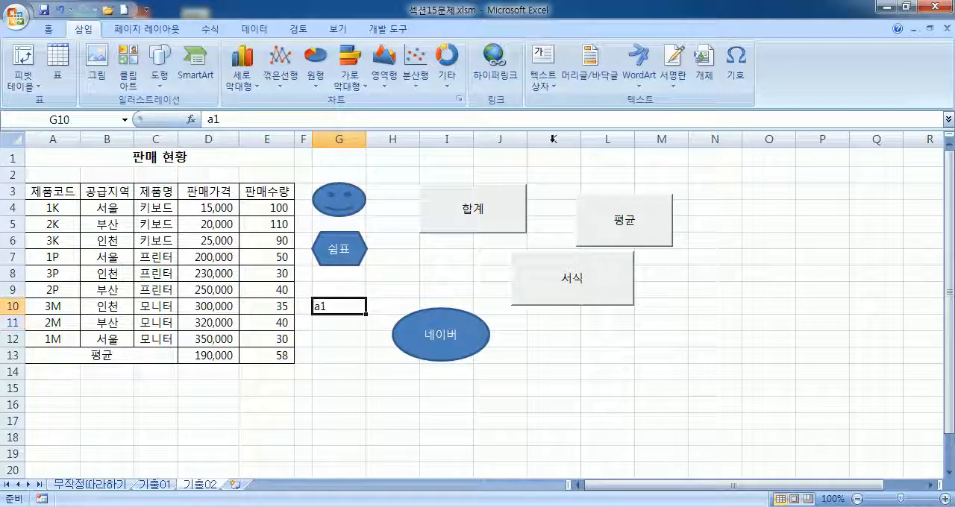
click(493, 61)
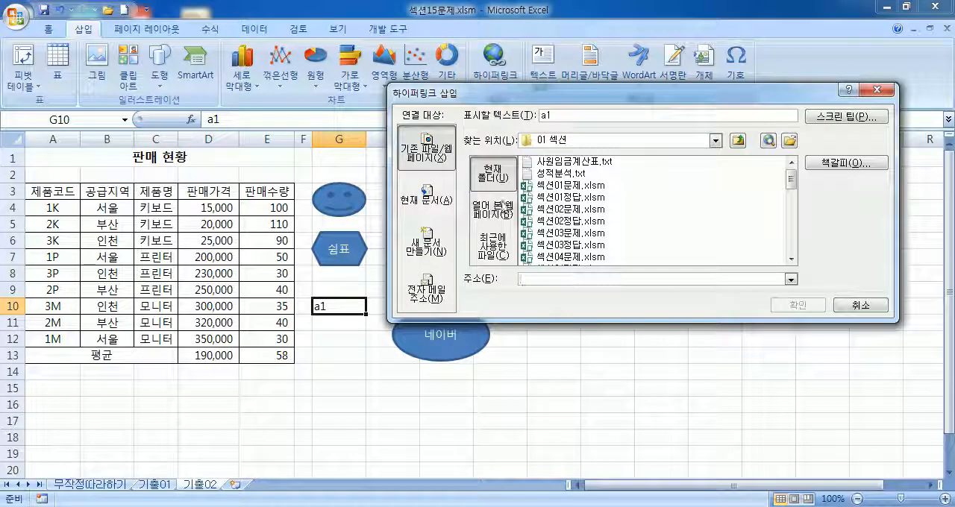
click(432, 198)
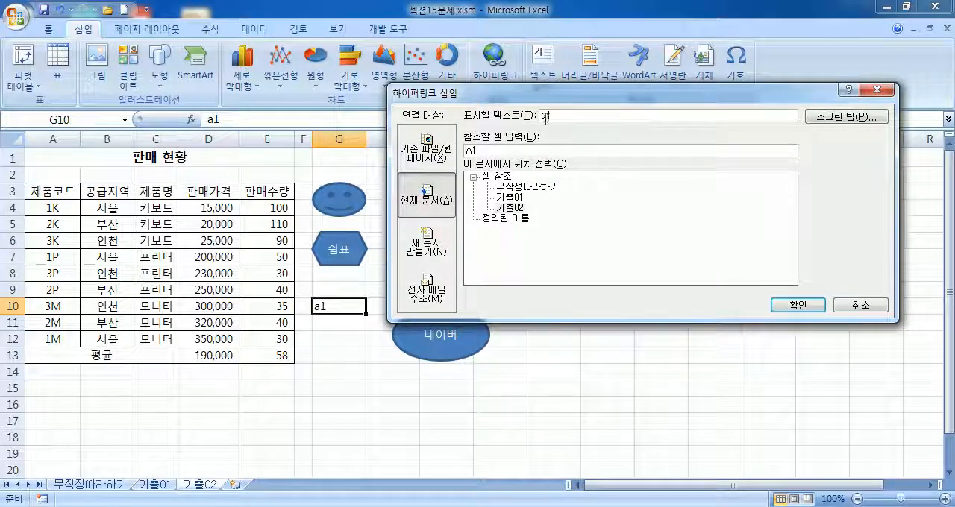
click(797, 305)
click(573, 407)
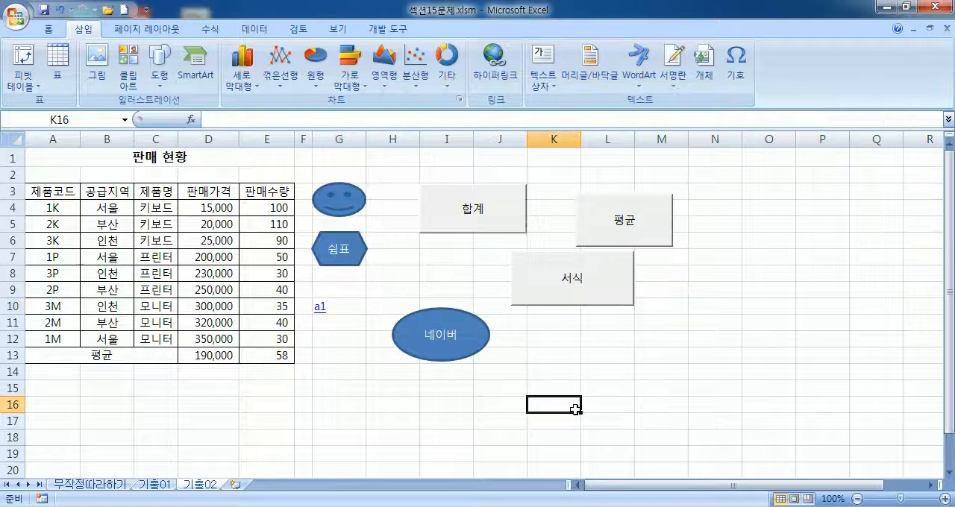
click(319, 311)
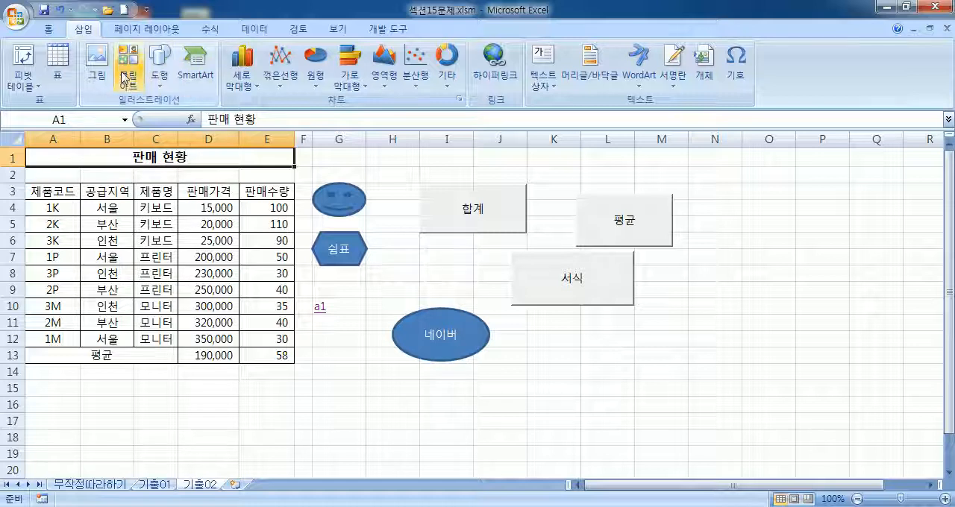
Step: Draw a form control button around cells O3:P4 without assigning a macro to it
click(393, 30)
click(179, 75)
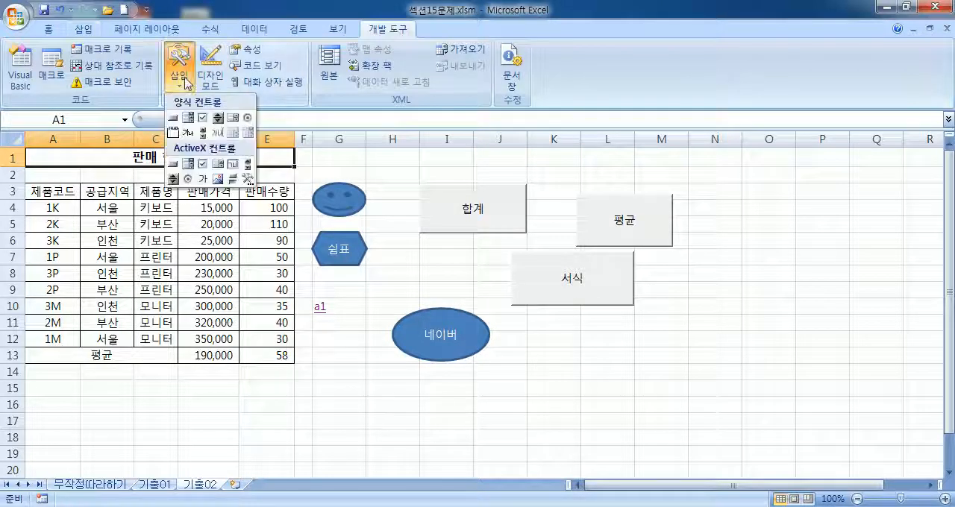
click(173, 118)
drag(771, 174, 834, 216)
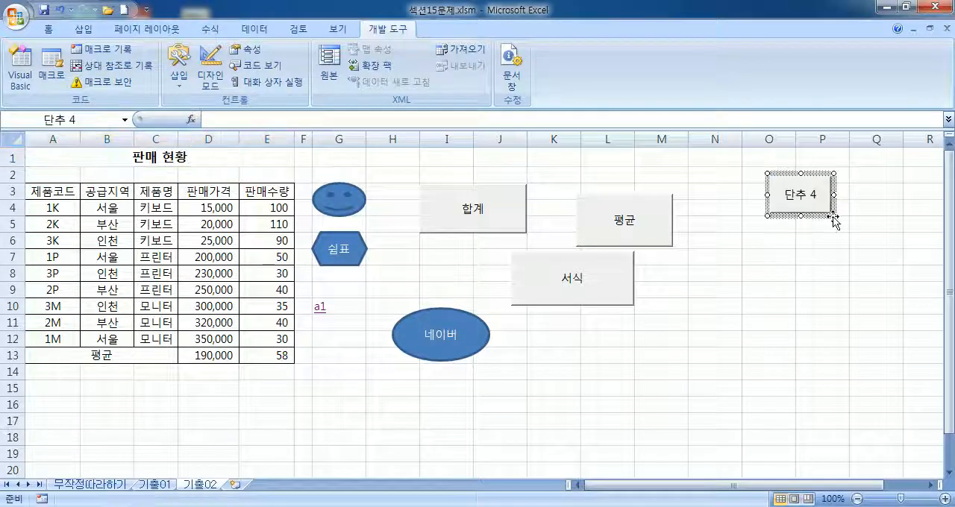
click(769, 314)
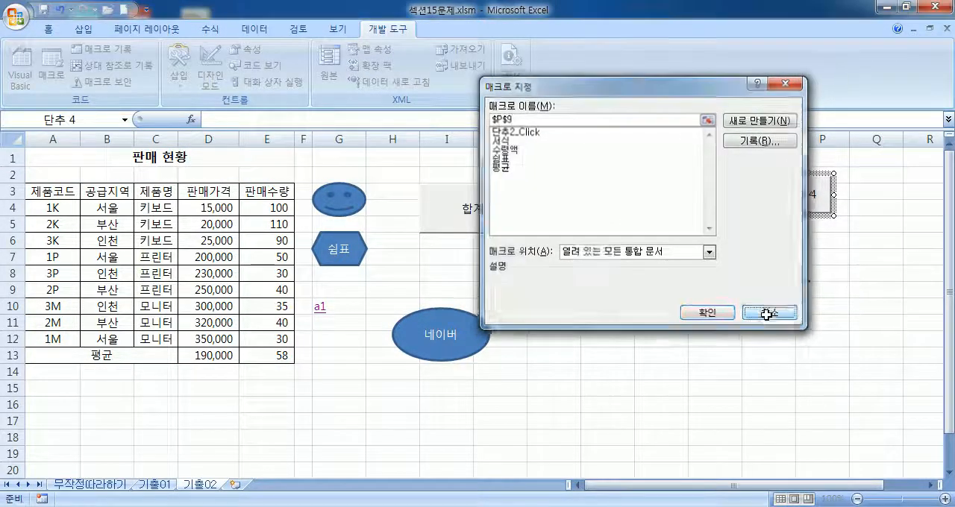
click(766, 318)
Step: Examine the new button's context options and check whether the hyperlink command is available for it
right_click(790, 211)
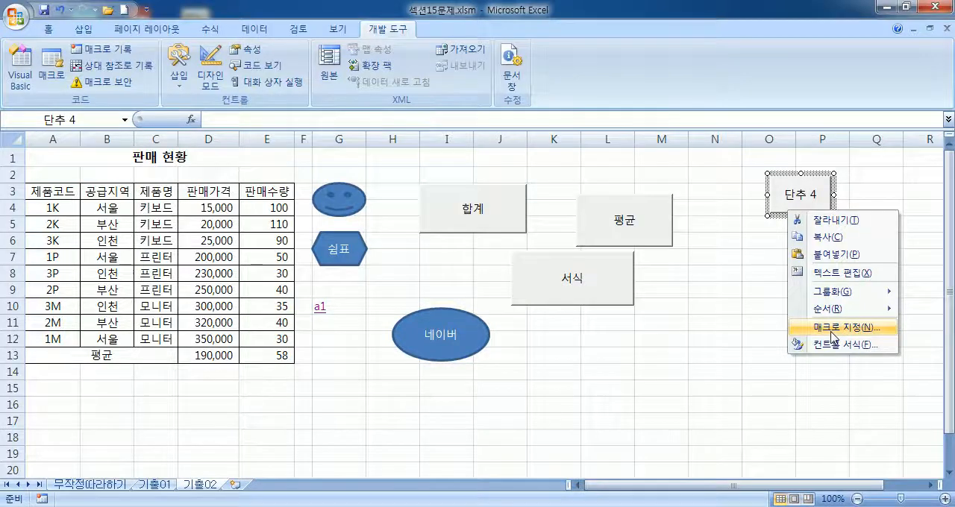
click(833, 329)
key(Escape)
click(82, 29)
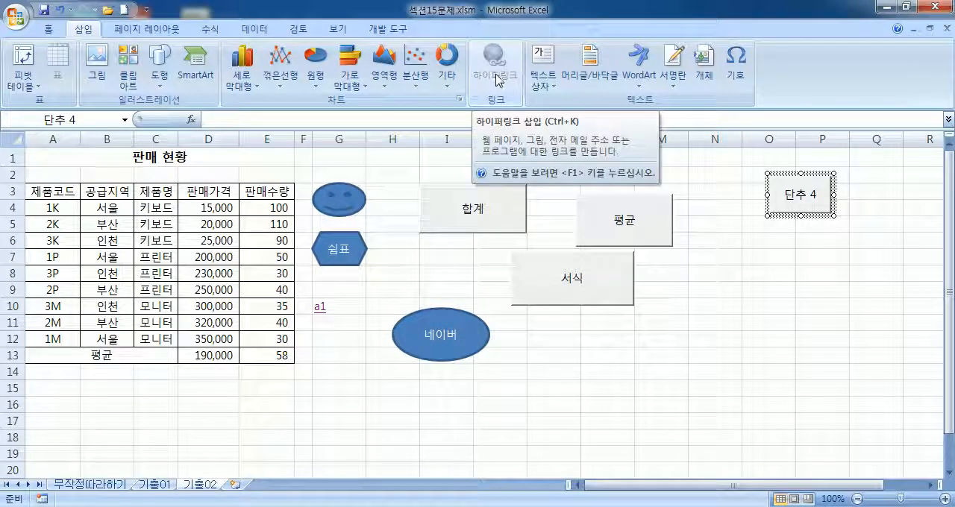
key(Escape)
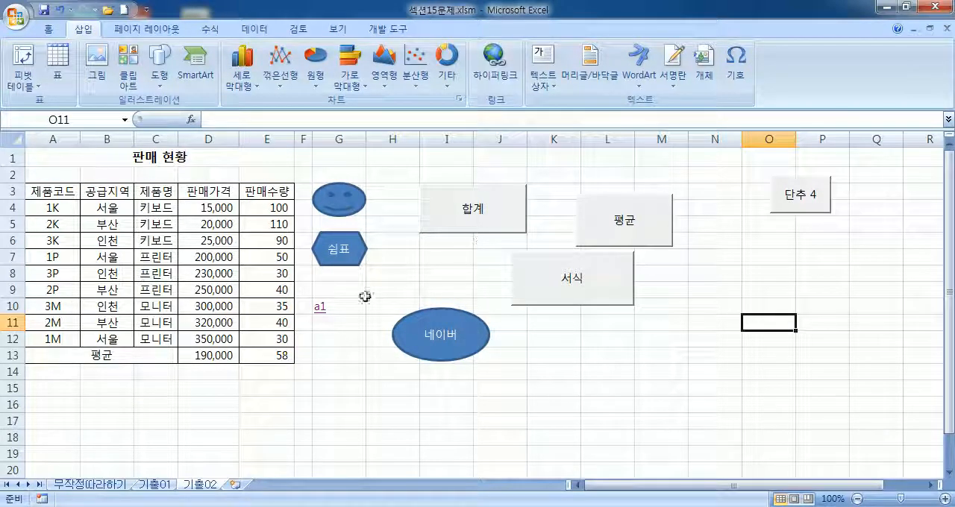
Step: Examine the hyperlink and macro options offered for the 네이버 ellipse
click(415, 317)
right_click(416, 317)
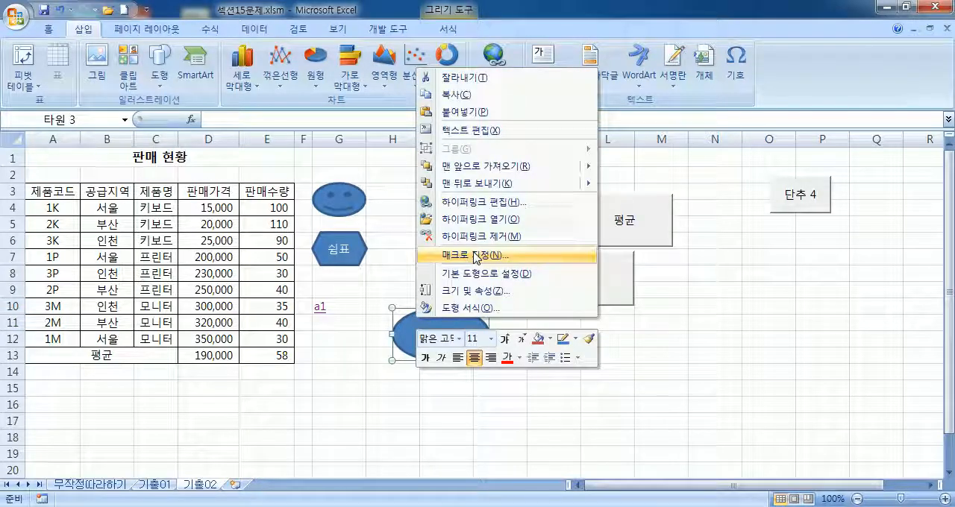
key(Escape)
key(Escape)
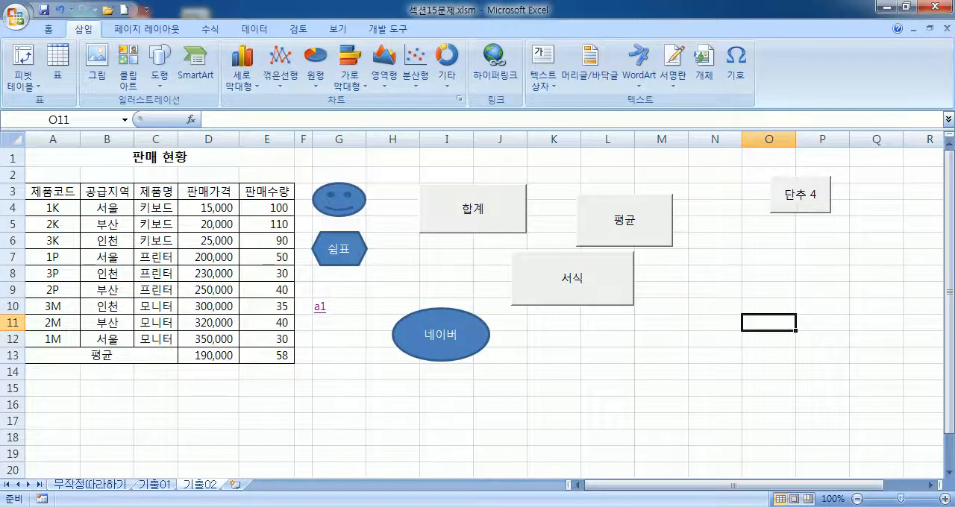
Step: Open Notepad and write the line "셀, 도형 : 하이퍼링크"
click(20, 506)
click(42, 155)
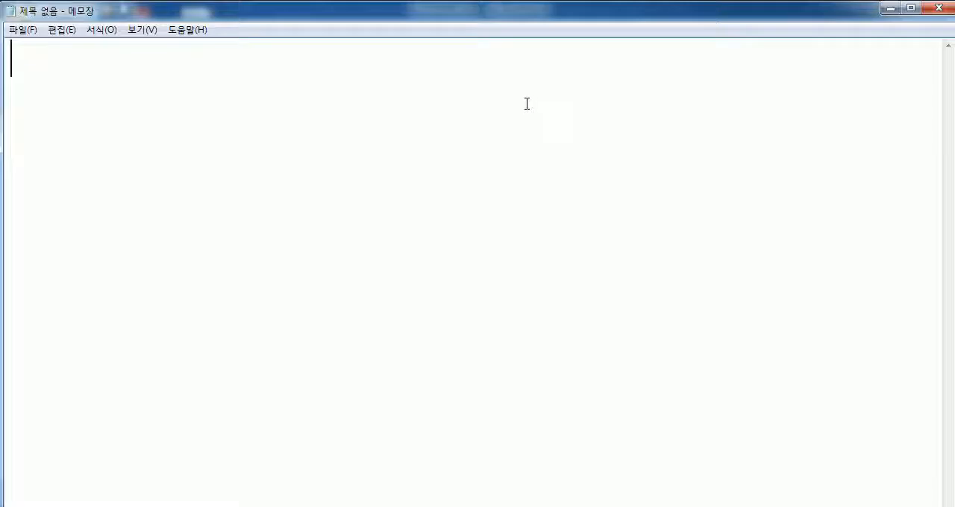
text(tpf)
key(BackSpace)
key(BackSpace)
key(BackSpace)
text(셀, 도형 : 하이퍼링크)
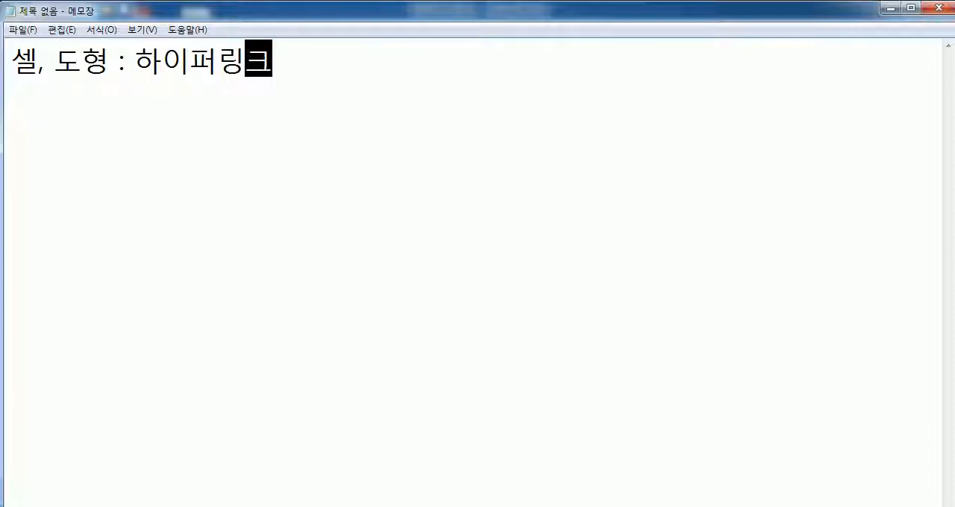
Step: Start a second line in the notes with the label "단추 :"
key(Return)
text(ㄷㅗㅎ)
key(BackSpace)
key(BackSpace)
key(BackSpace)
text(단)
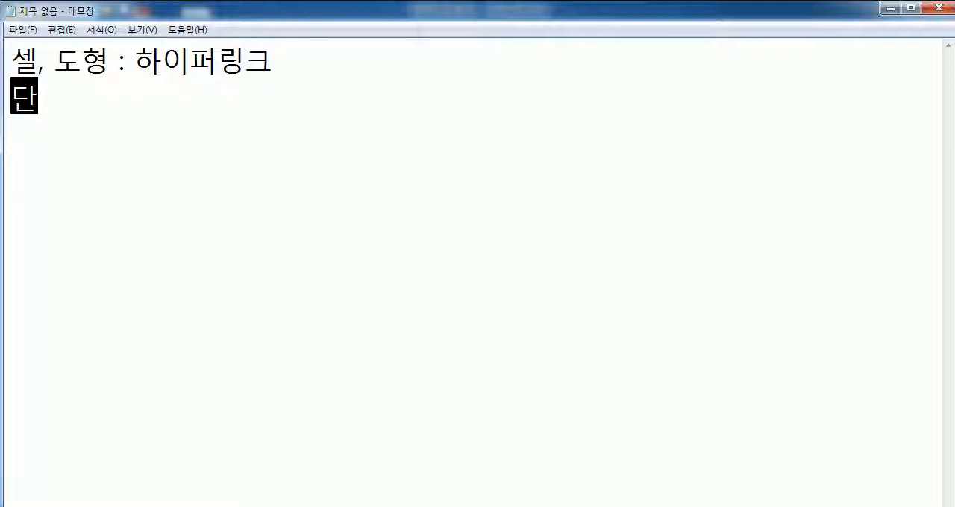
text(추 :)
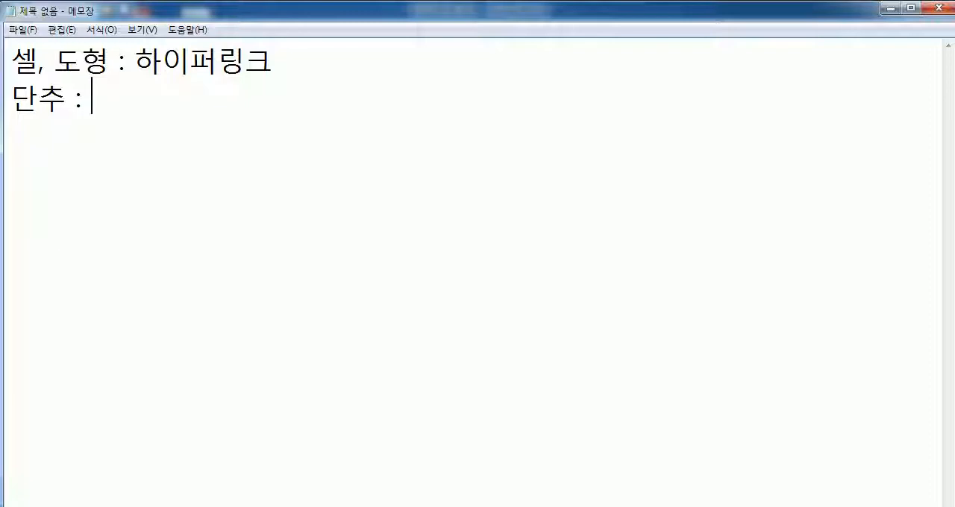
Step: Split the 셀 entry onto its own first line reading "셀 : 하이퍼링크"
key(Up)
key(Left)
key(Left)
key(Left)
text(:)
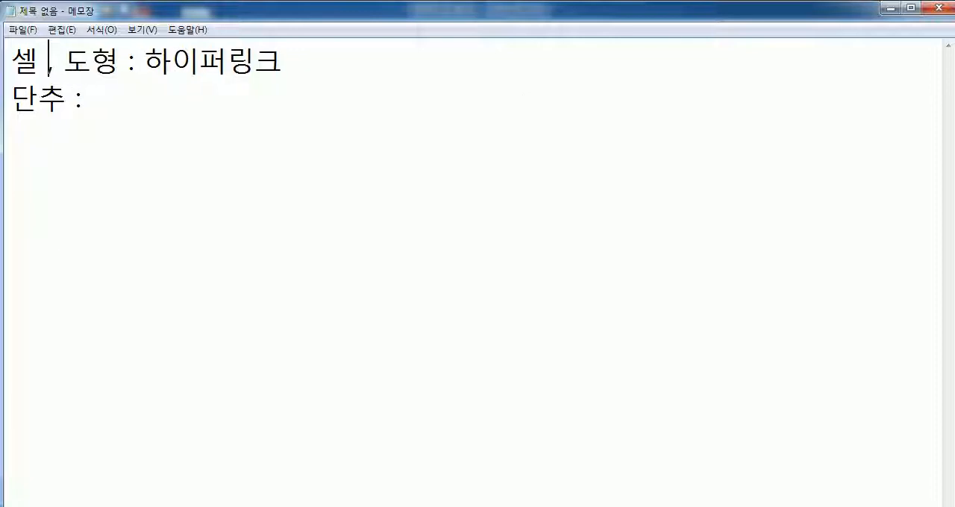
key(Return)
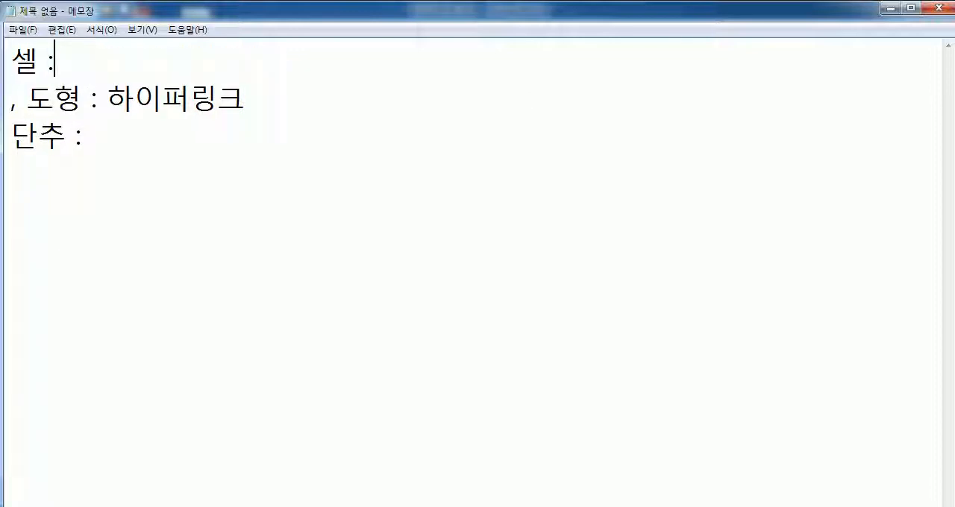
text(하이펄)
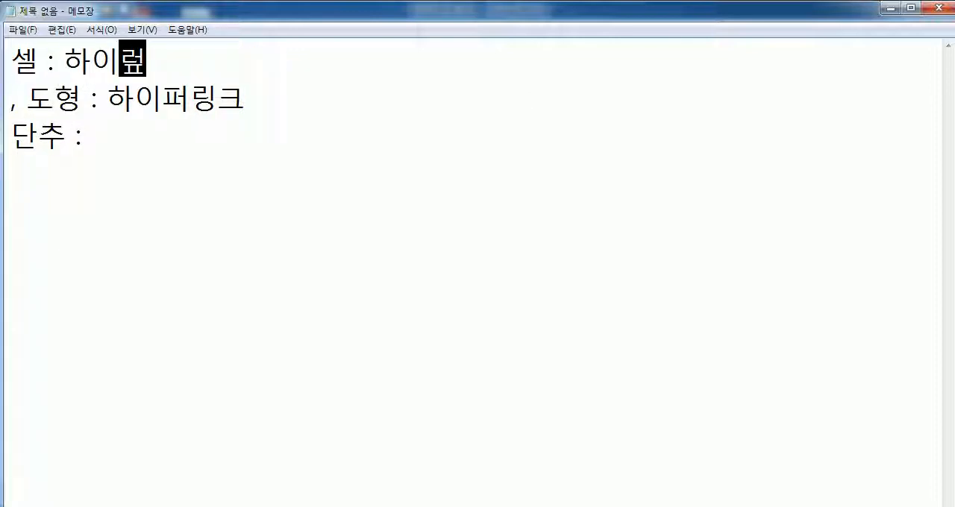
text(퍼링크)
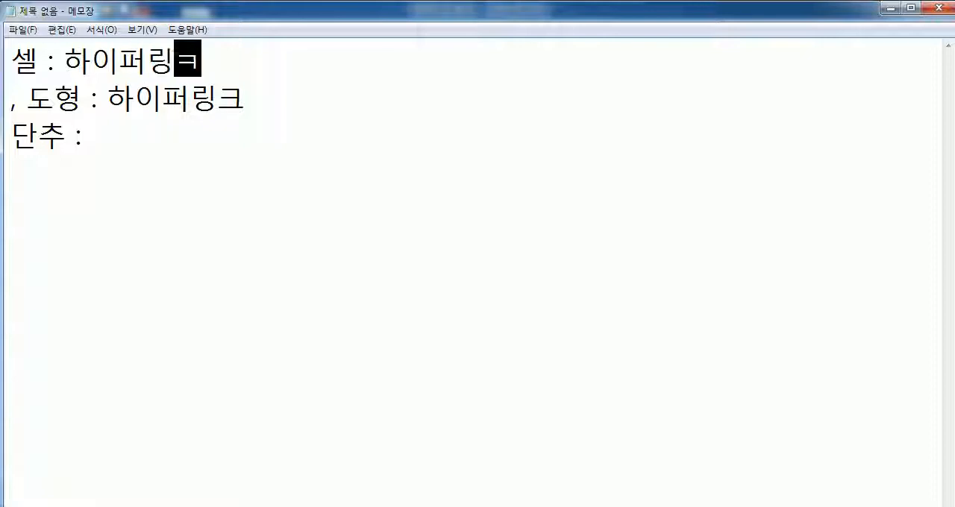
Step: Correct the second line to "도형 : 하이퍼링크, 매크로" and complete the third as "단추 : 매크로"
key(Down)
key(Home)
key(Delete)
key(Delete)
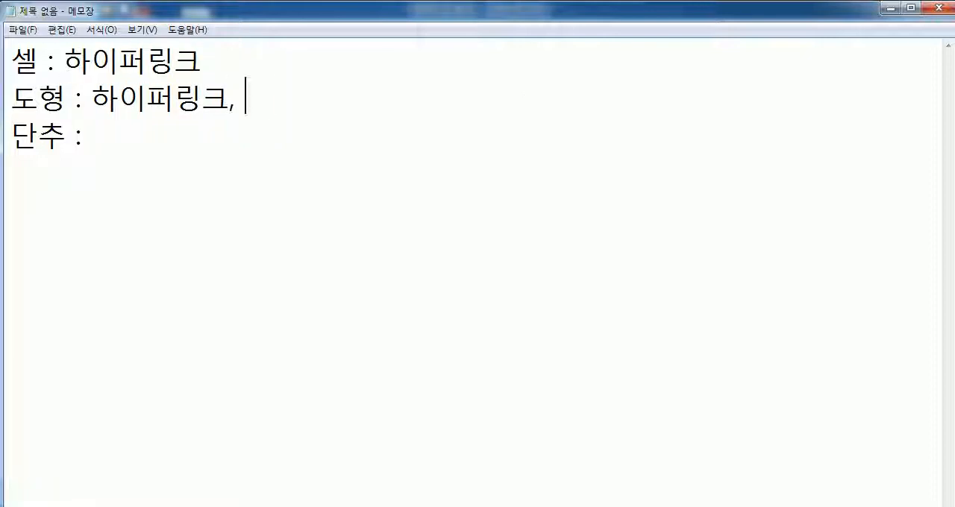
text(매크로)
key(Down)
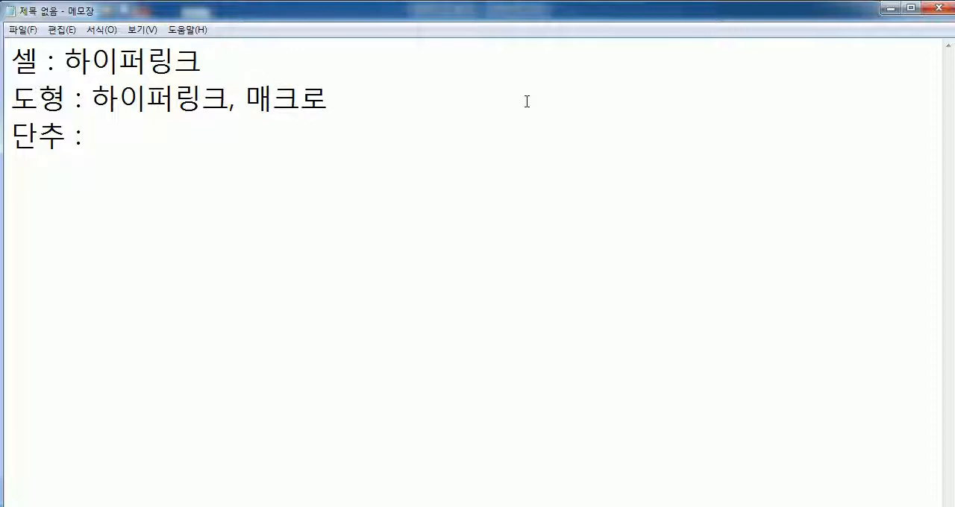
text(매크로)
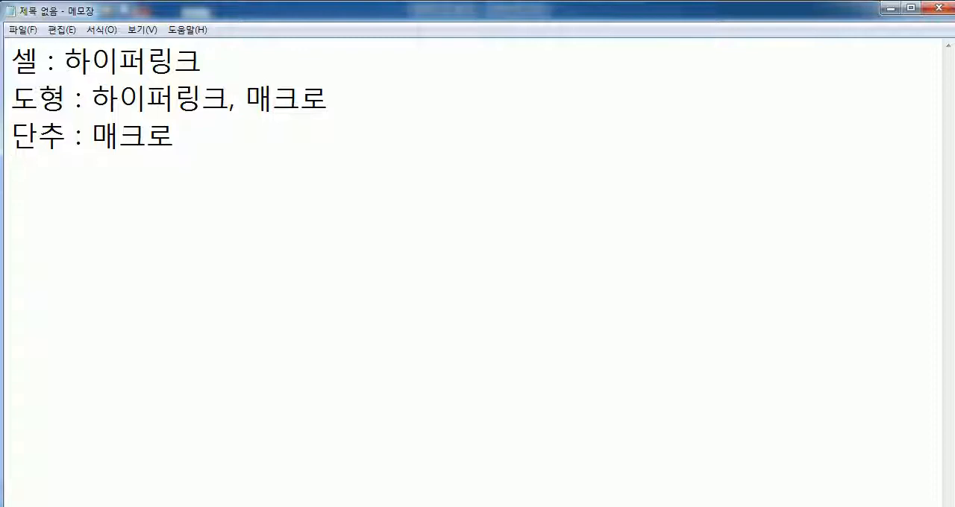
Step: Check the workbook briefly, return to the notes, and review them by highlighting 하이퍼링크, 단추 and 셀 in turn
key(alt+Tab)
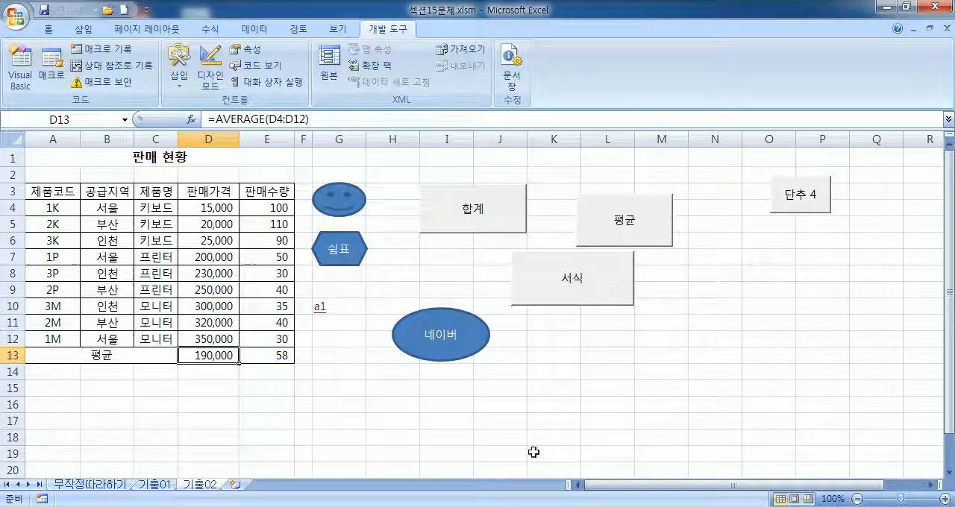
key(alt+Tab)
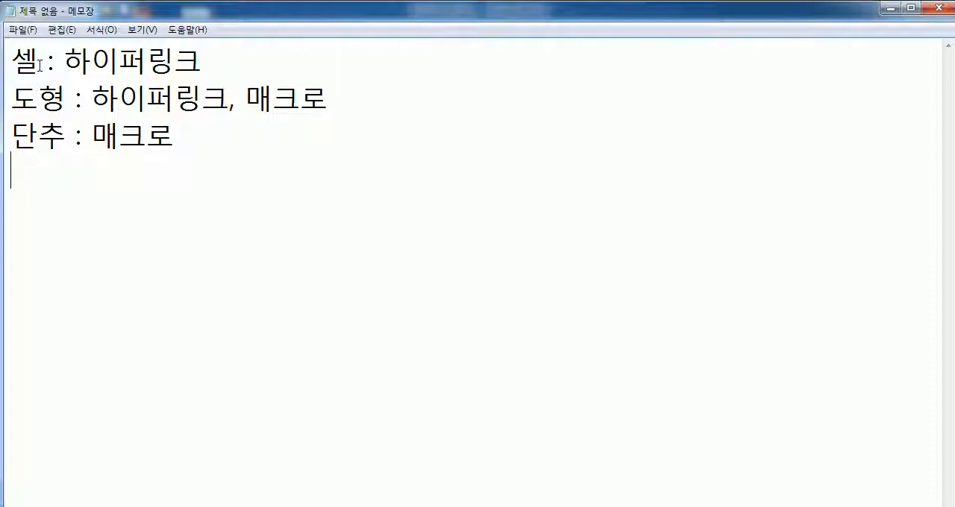
drag(64, 60, 205, 59)
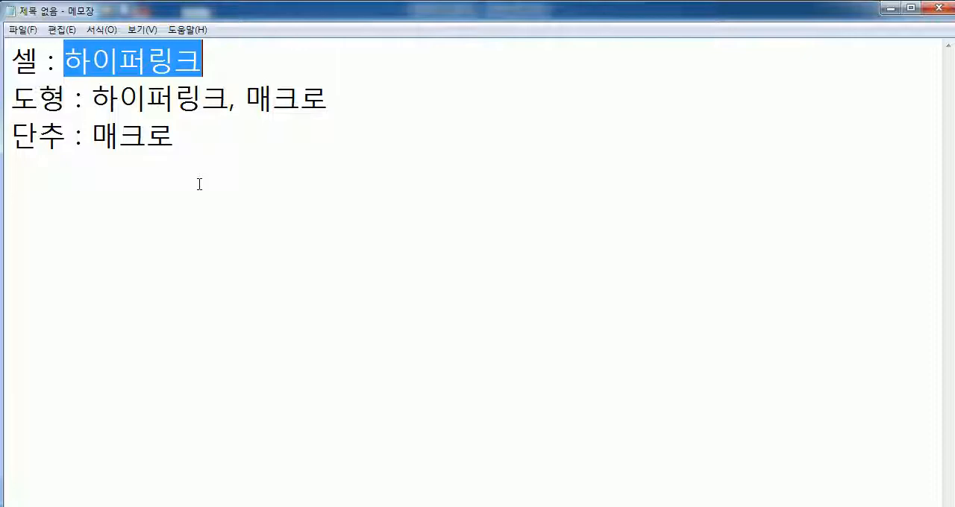
drag(66, 134, 9, 134)
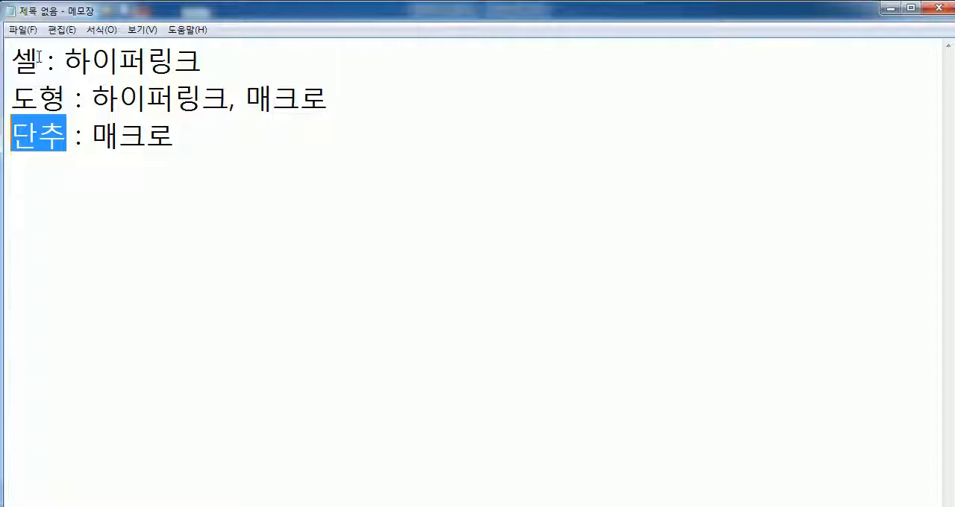
drag(38, 59, 10, 58)
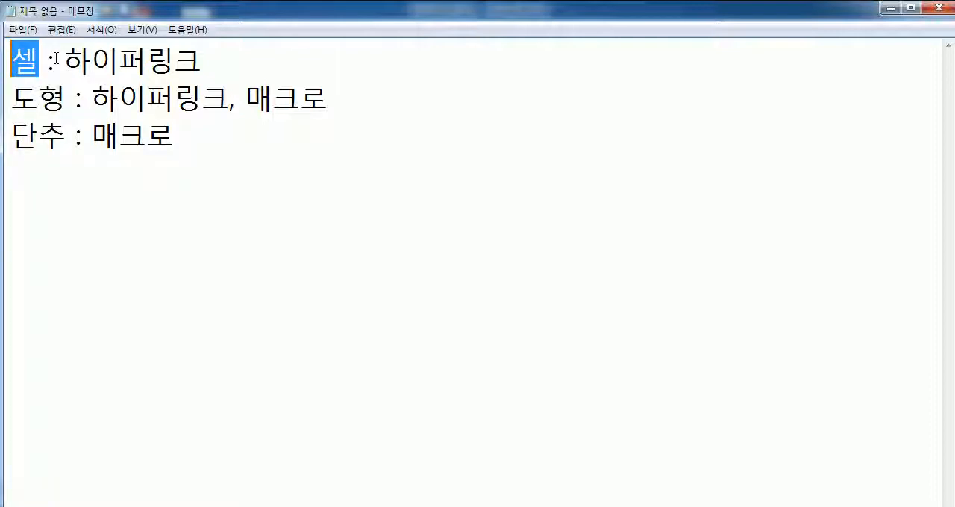
click(80, 200)
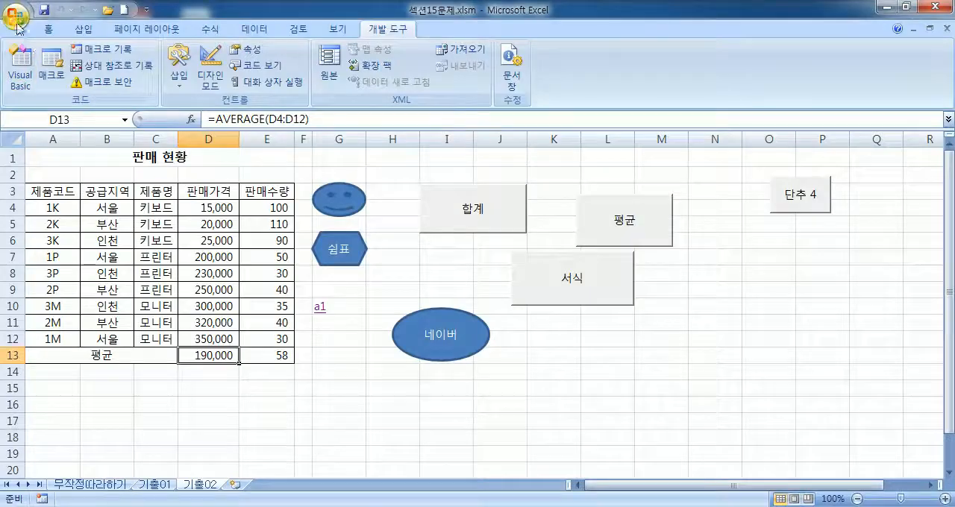
Step: Switch back to Excel and open the workbook 섹션16문제.xlsm
click(16, 12)
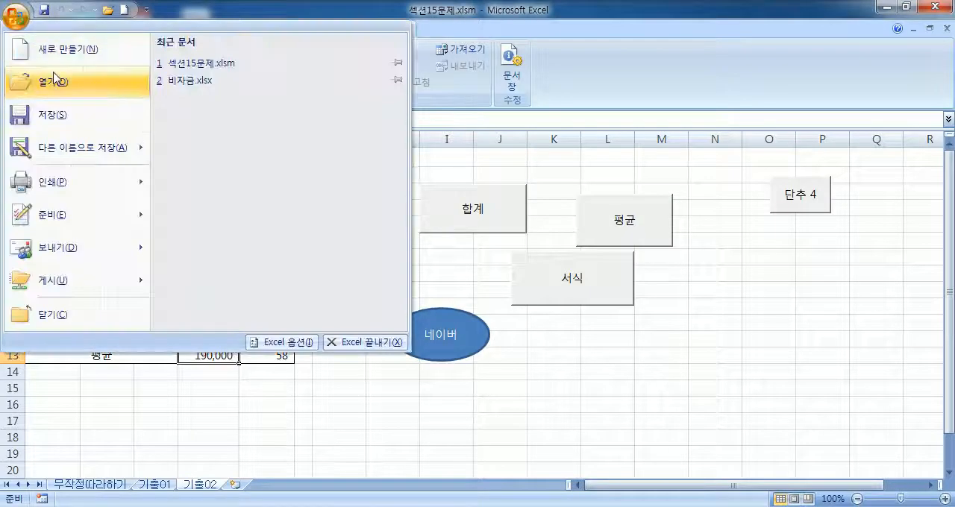
click(52, 81)
click(235, 190)
scroll(243, 226, down, 5)
scroll(243, 225, down, 2)
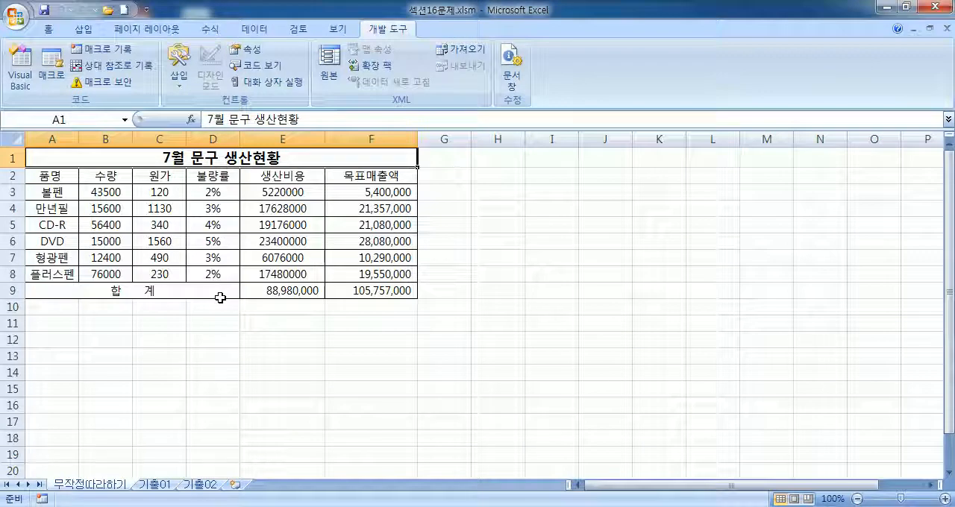
Step: Look through the 무작정따라하기, 기출01 and 기출02 sheets, examining their tables and charts
mouse_move(681, 506)
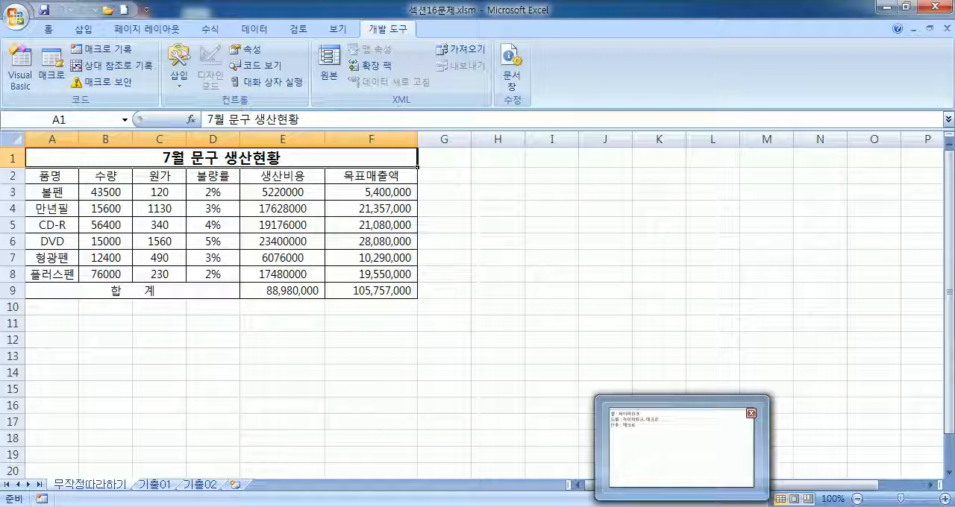
scroll(273, 373, down, 12)
scroll(187, 382, up, 8)
scroll(187, 381, up, 4)
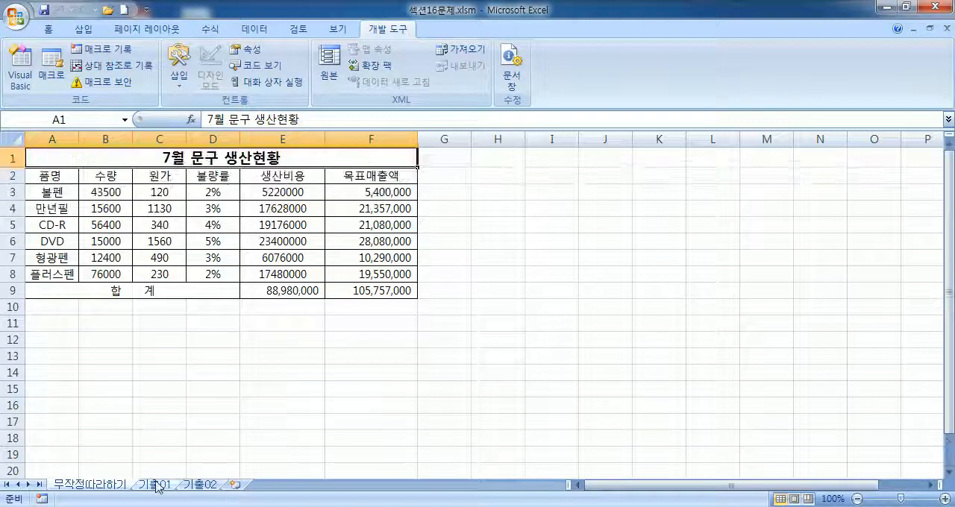
click(155, 485)
scroll(228, 336, down, 7)
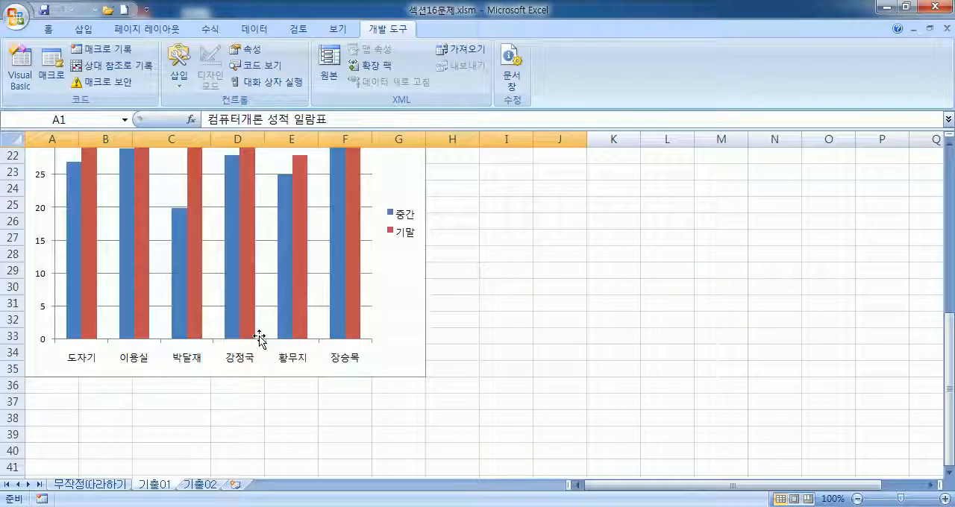
scroll(260, 338, up, 2)
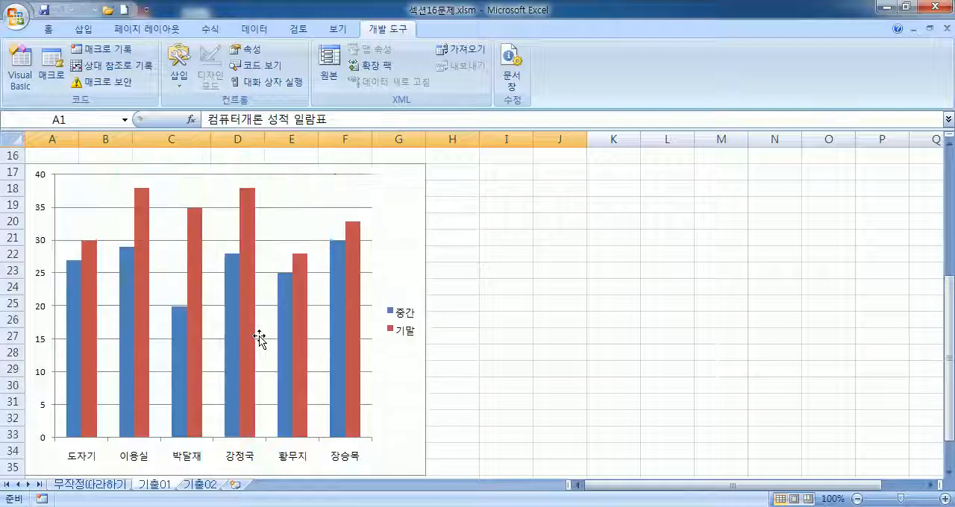
click(199, 485)
scroll(367, 277, down, 3)
scroll(367, 276, up, 3)
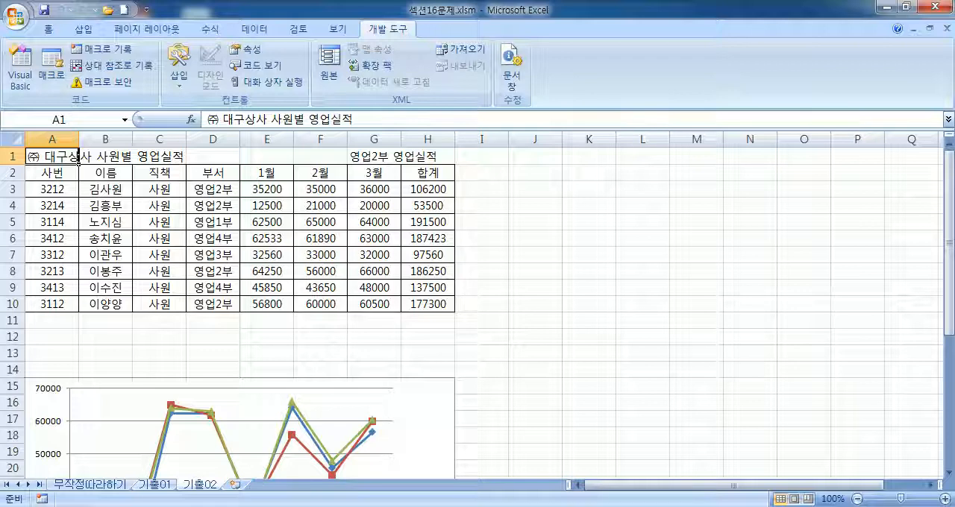
Step: Return to the 기출01 sheet and examine its 컴퓨터개론 성적 일람표 table together with the column chart below
click(159, 485)
scroll(208, 368, up, 5)
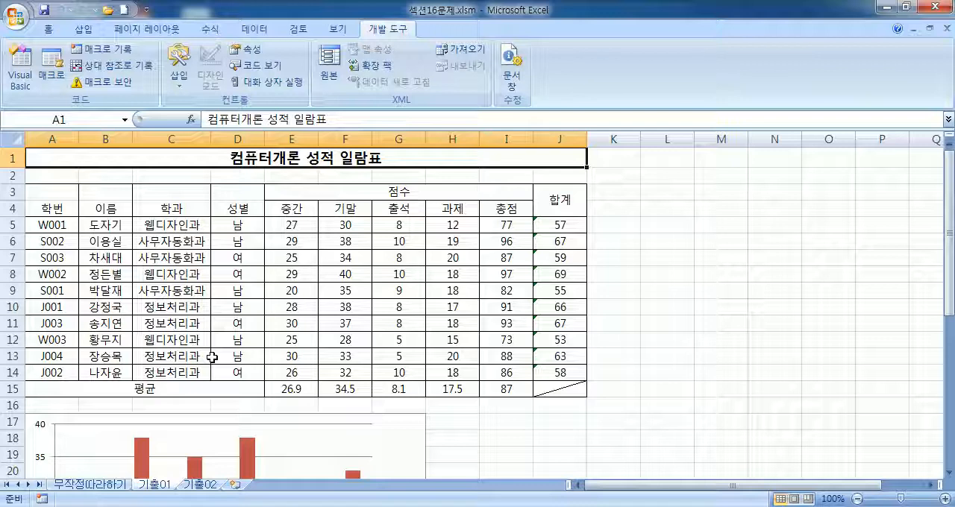
scroll(327, 336, down, 3)
scroll(437, 346, up, 3)
scroll(425, 345, down, 4)
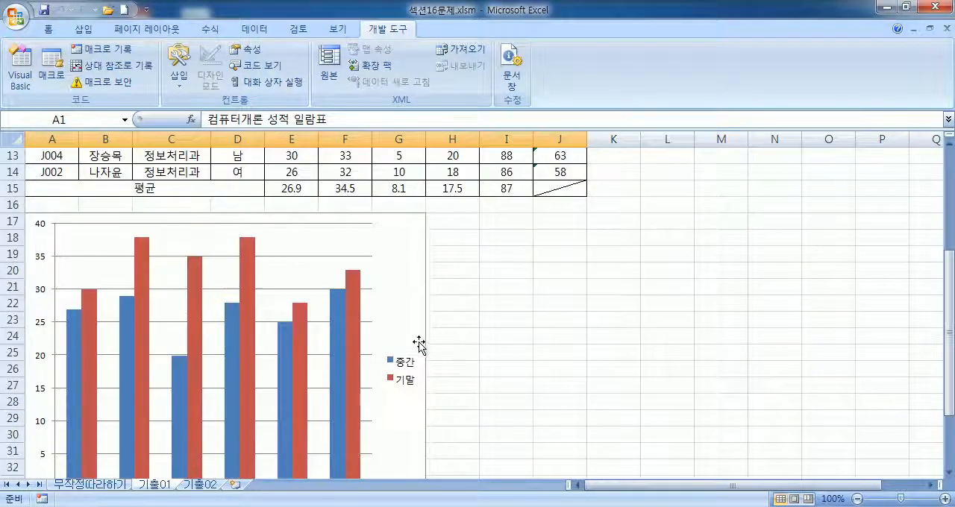
scroll(403, 366, up, 3)
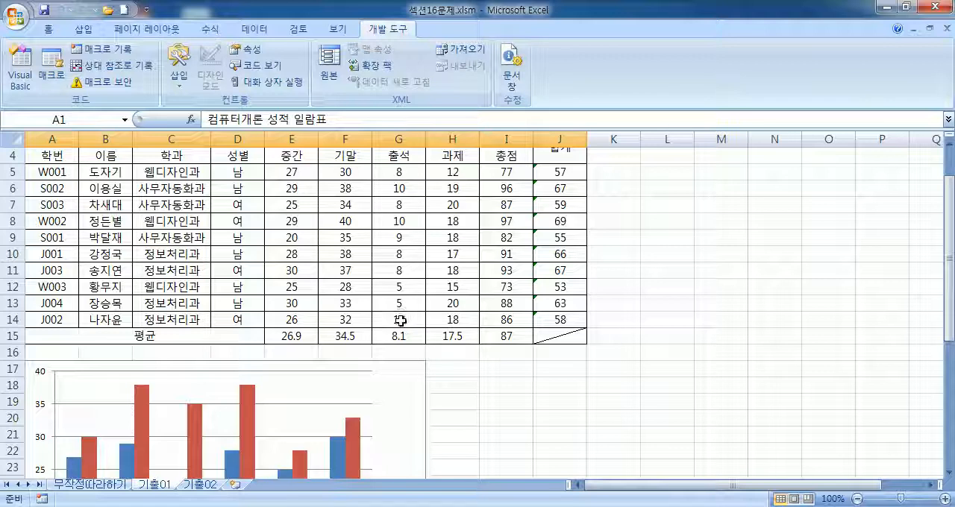
Step: Examine the column chart on the 기출01 sheet and the line chart with its table on the 기출02 sheet
scroll(398, 373, down, 4)
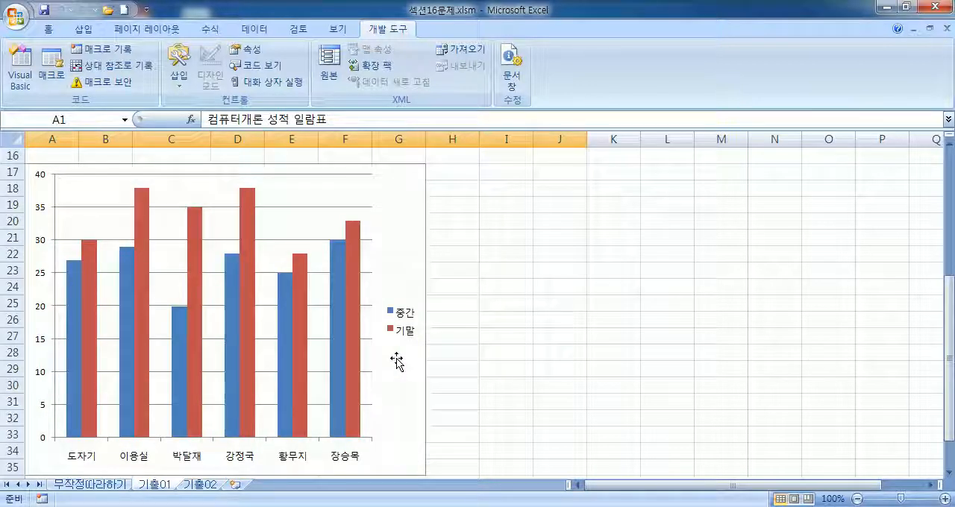
click(199, 484)
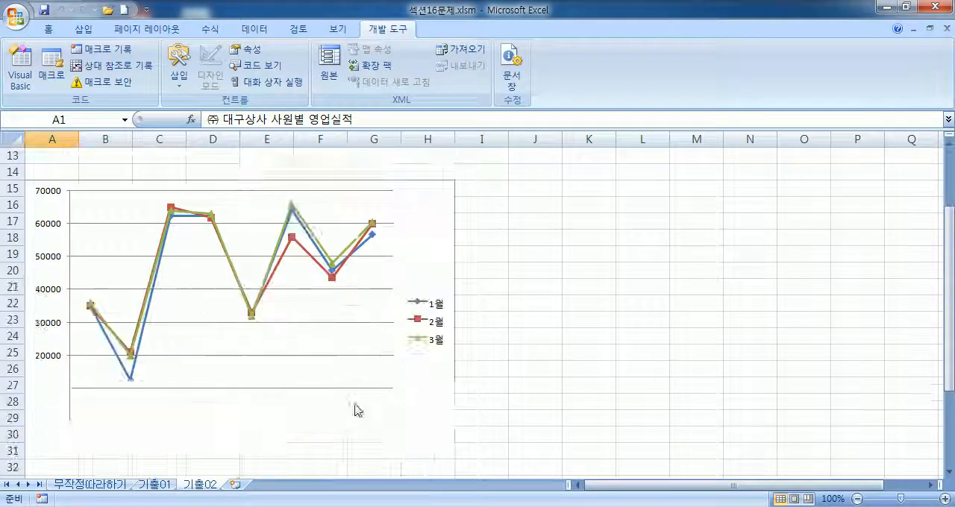
scroll(335, 337, down, 6)
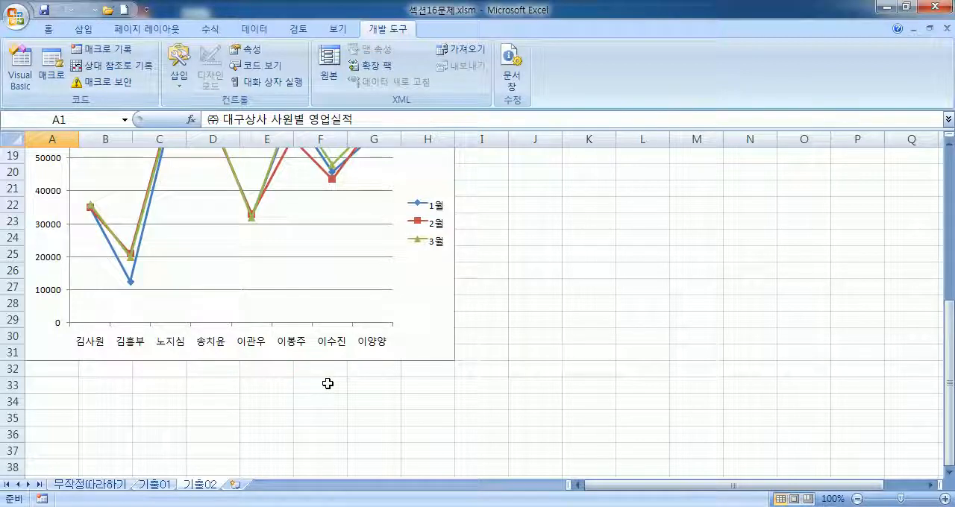
scroll(327, 383, up, 4)
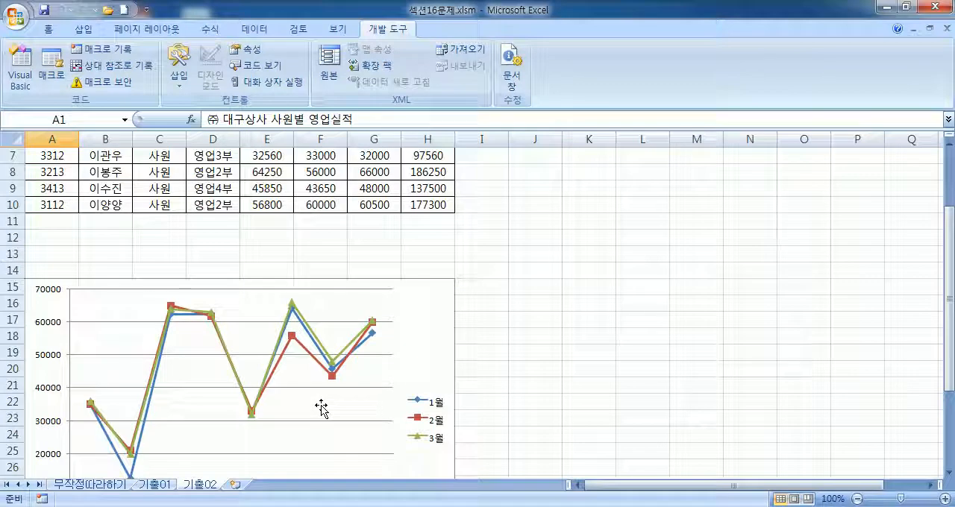
Step: Return to the 무작정따라하기 sheet and select the 품명, 불량률 and 생산비용 data together as A2:A8 and D2:E8
click(97, 485)
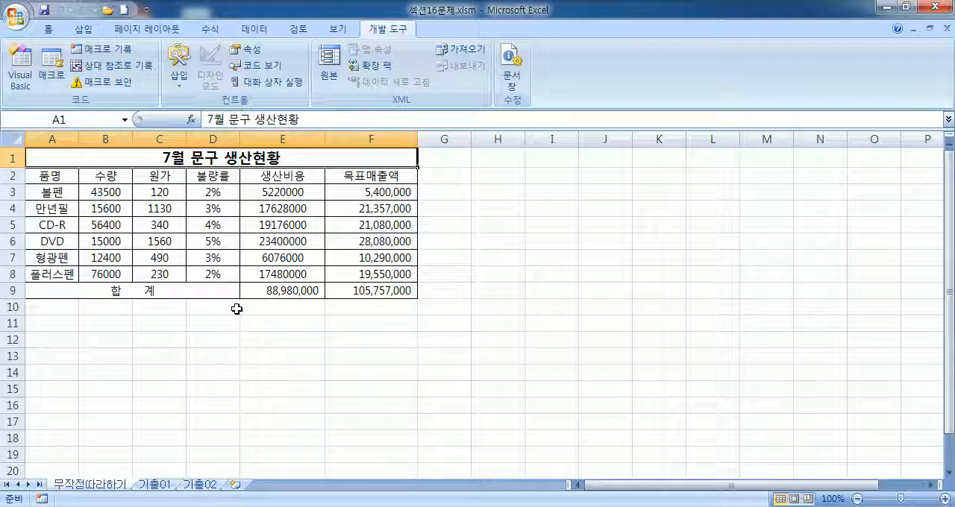
drag(64, 173, 60, 273)
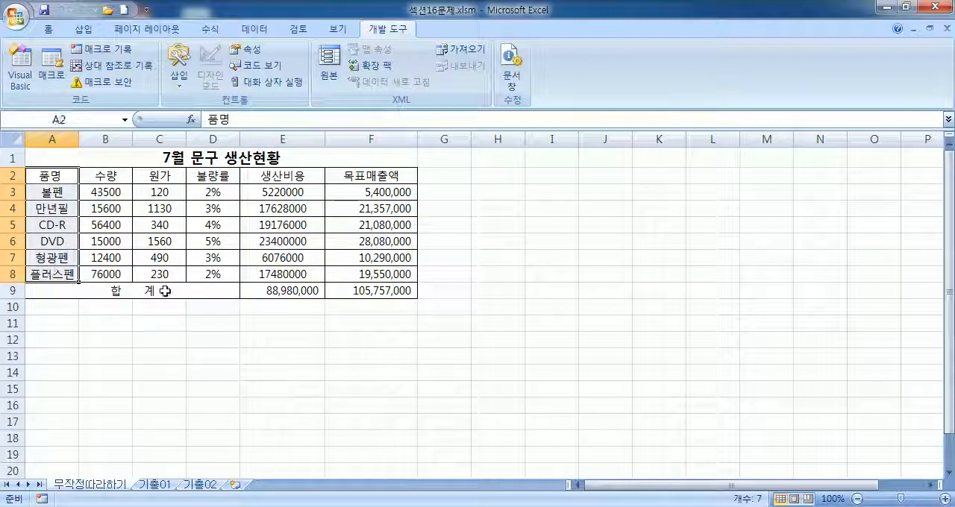
ctrl+click(215, 176)
drag(215, 177, 276, 274)
drag(74, 176, 59, 273)
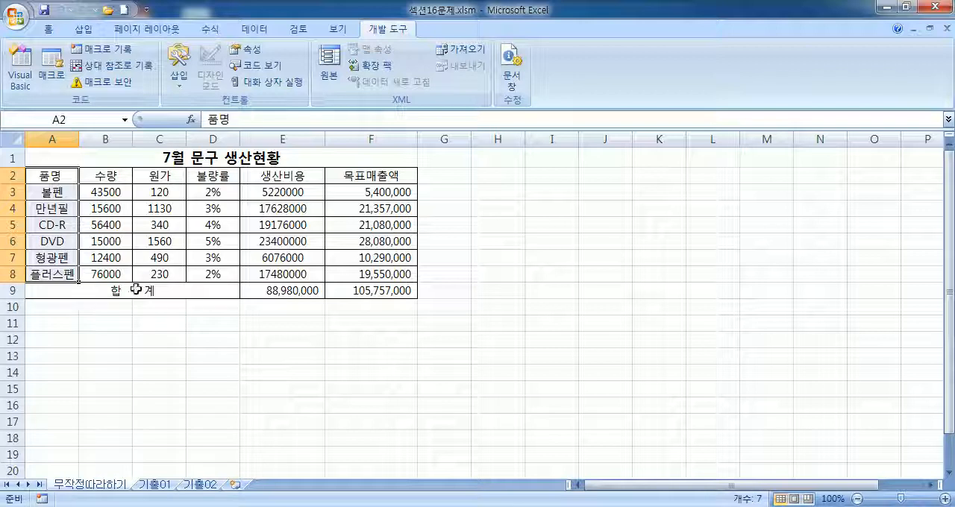
drag(224, 176, 279, 276)
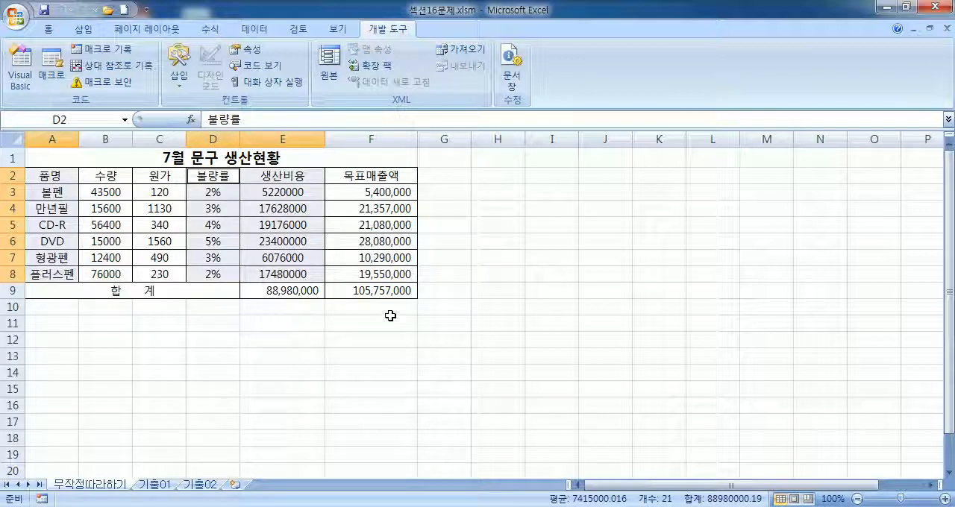
Step: Practise the multiple selection with A2:A8, D2:D8 and E2:E8 as separate ranges, and again as A2:A8 with D2:E8
drag(71, 177, 60, 271)
drag(216, 182, 217, 275)
drag(278, 182, 283, 273)
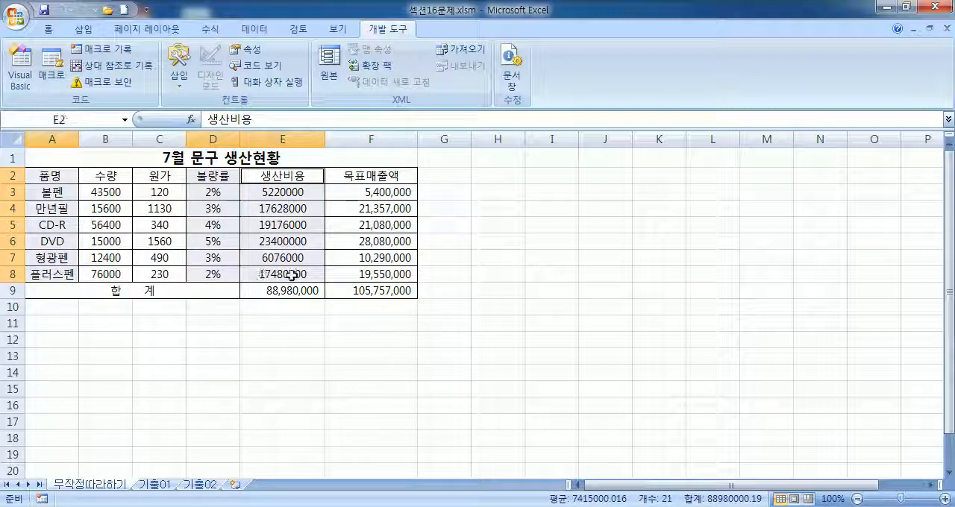
drag(74, 173, 69, 271)
drag(210, 175, 299, 273)
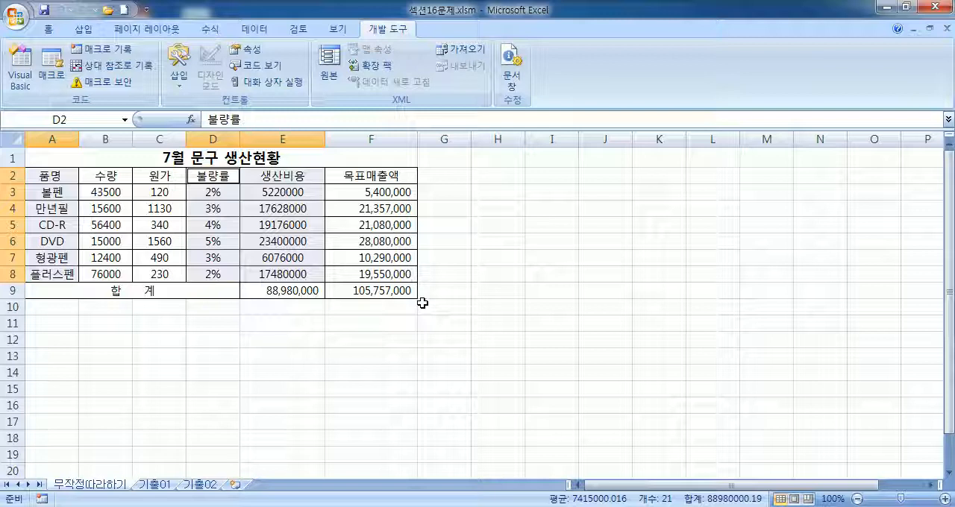
drag(43, 179, 48, 272)
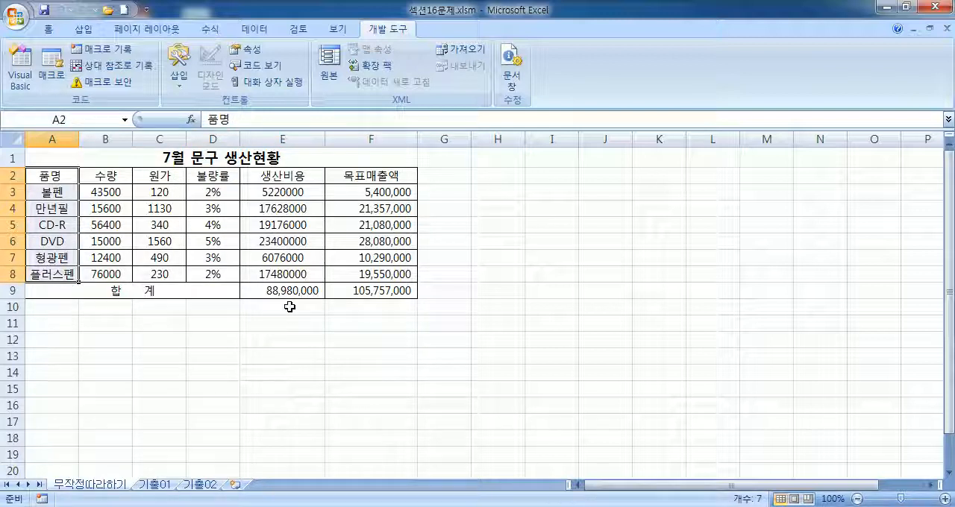
drag(215, 177, 288, 274)
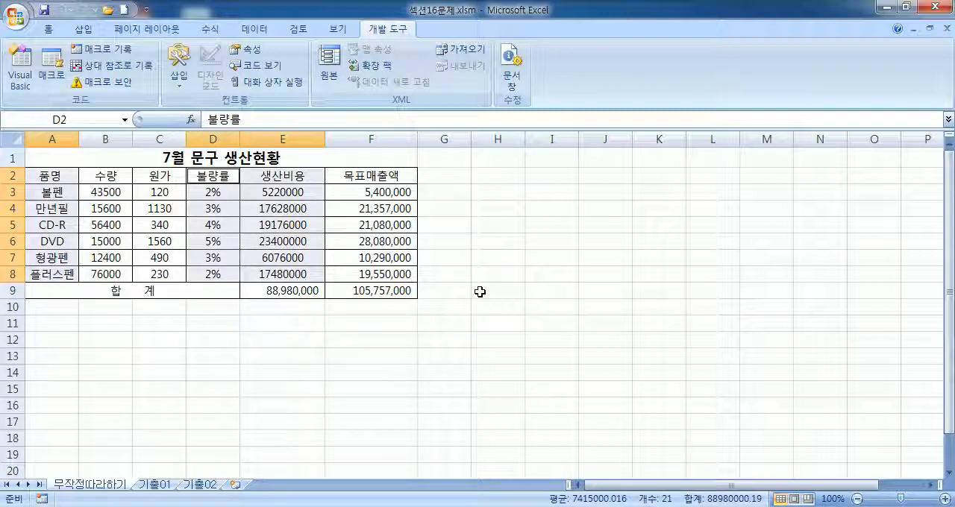
Step: Try adding A2:A8 and J5:J11 to selections started at blank cell H9, and reselect only A2:A8 with D2:E8
click(492, 294)
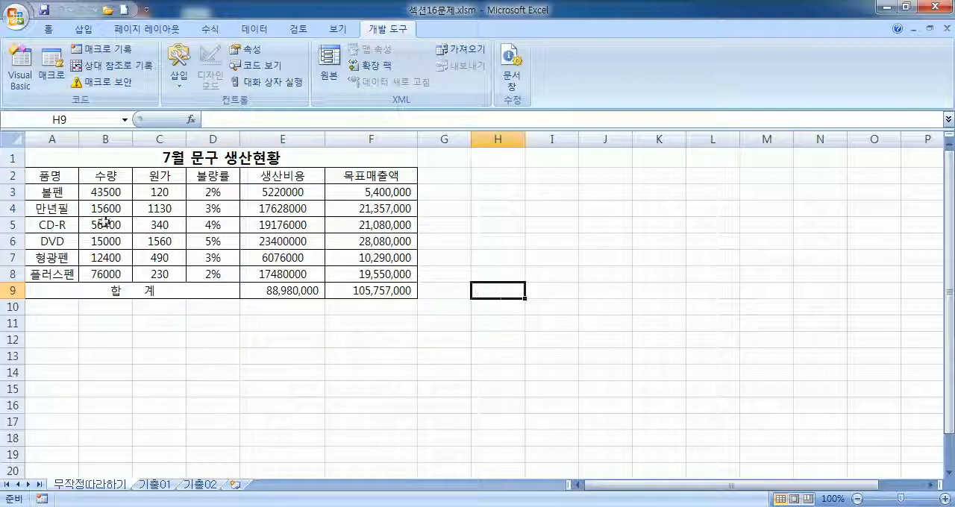
drag(53, 176, 55, 273)
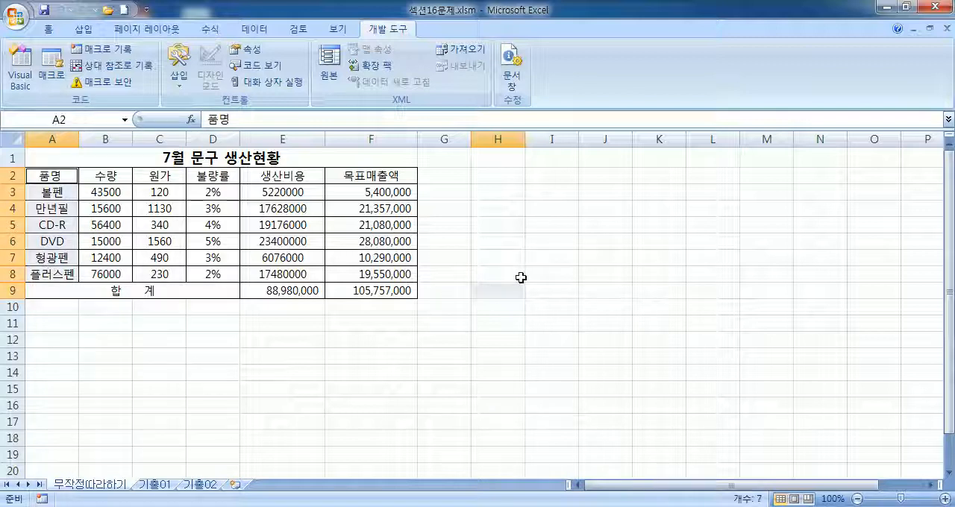
click(498, 294)
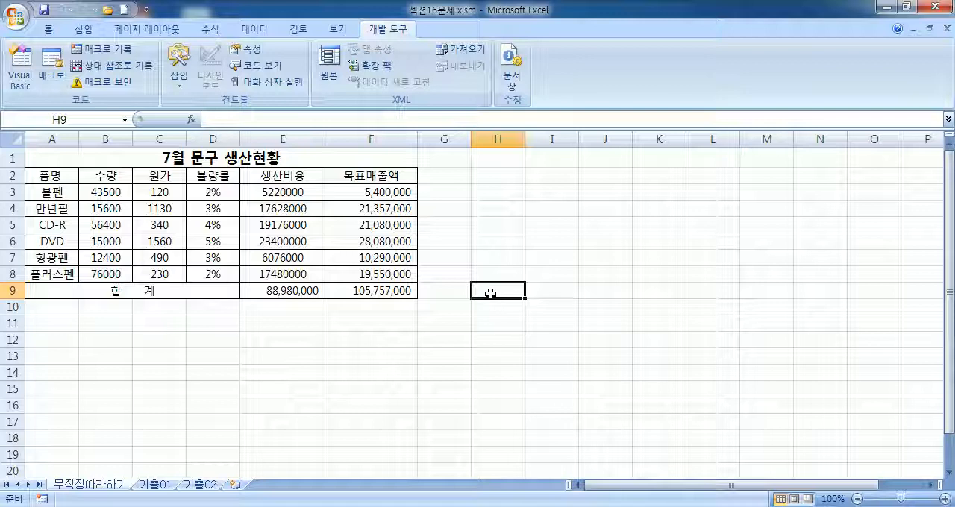
drag(619, 224, 616, 325)
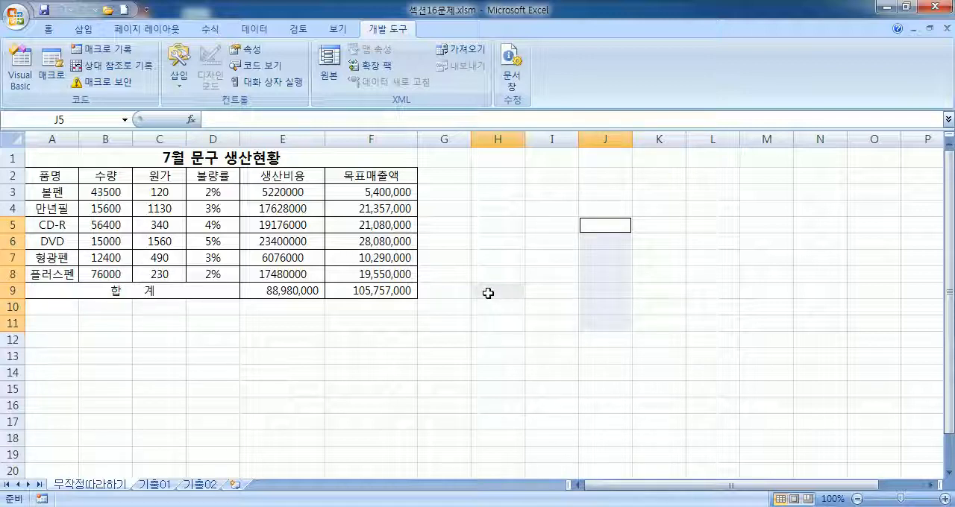
drag(51, 176, 46, 274)
drag(216, 176, 283, 275)
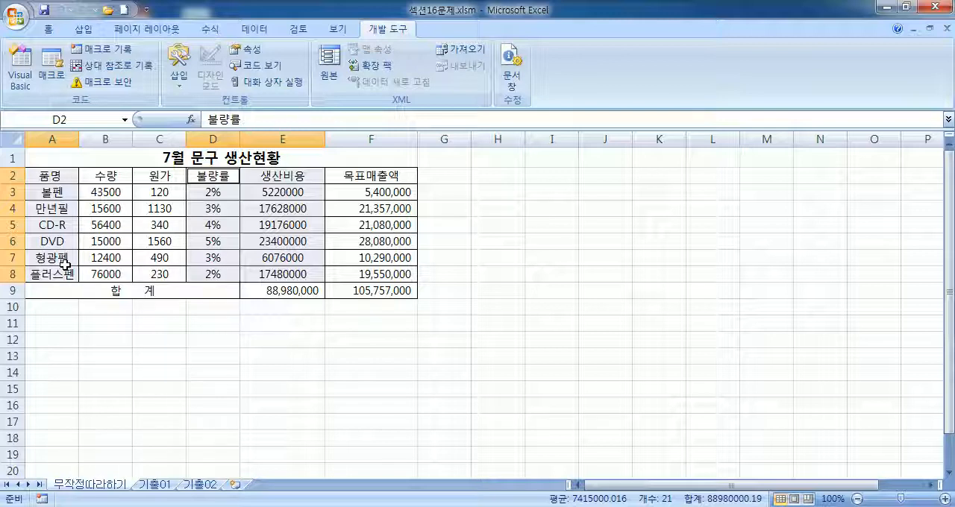
Step: Select the headers and only the 볼펜, 만년필, 형광펜 and 플러스펜 data in the 품명, 불량률 and 생산비용 columns
drag(60, 177, 59, 209)
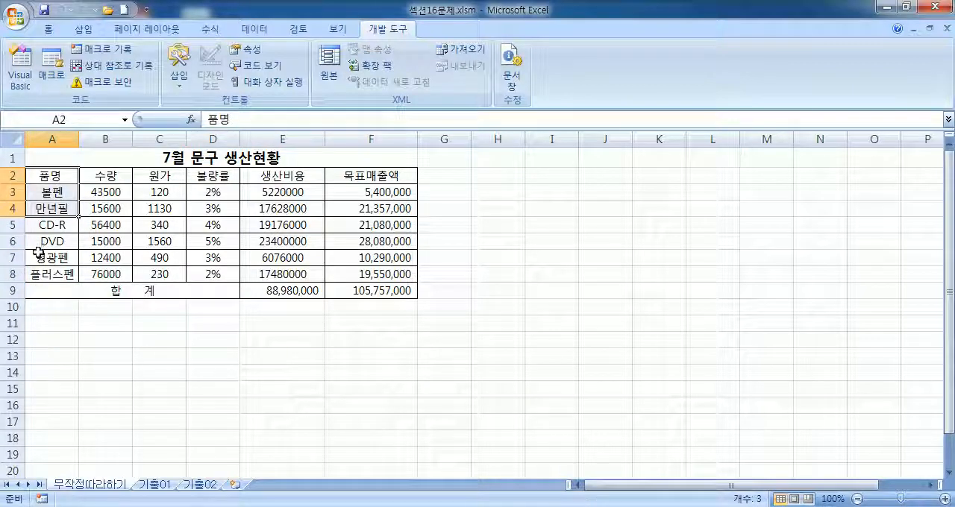
ctrl+drag(42, 258, 41, 274)
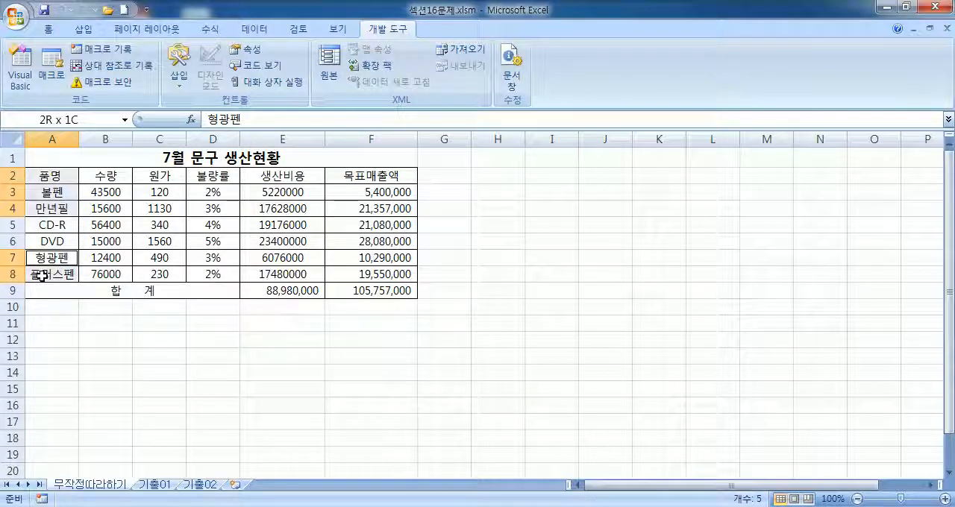
ctrl+drag(210, 177, 285, 209)
ctrl+drag(204, 260, 268, 273)
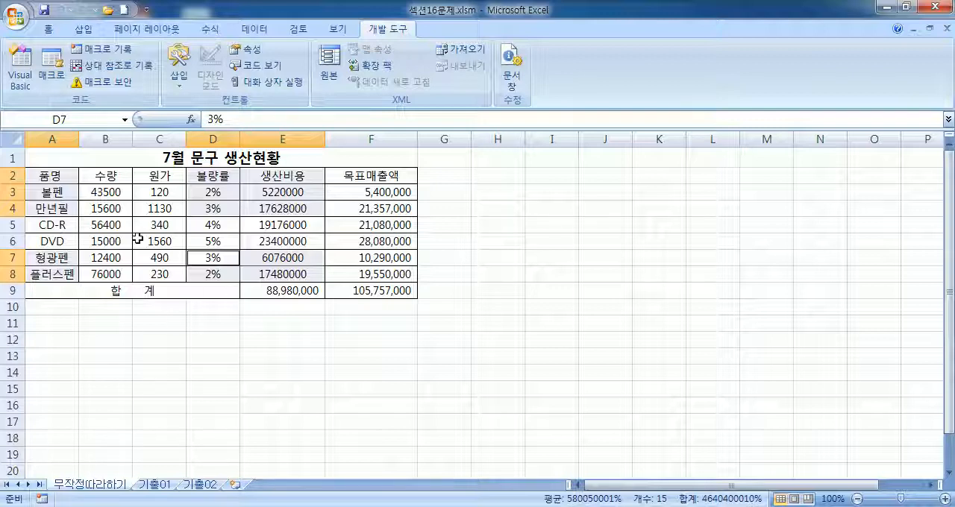
Step: Try a 2-D line chart with markers from A2:A8 and D2:E8, placed beside the table, and delete it
drag(64, 173, 58, 269)
drag(215, 176, 269, 274)
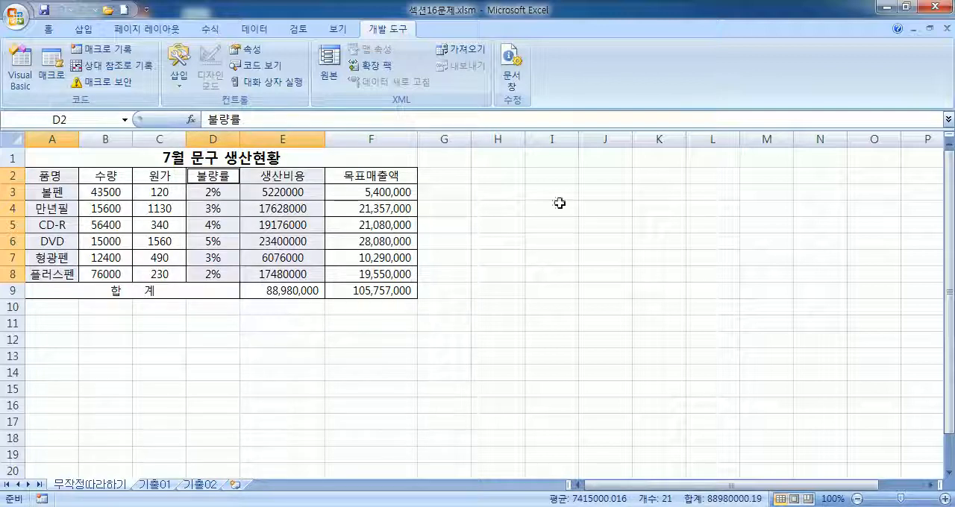
click(84, 29)
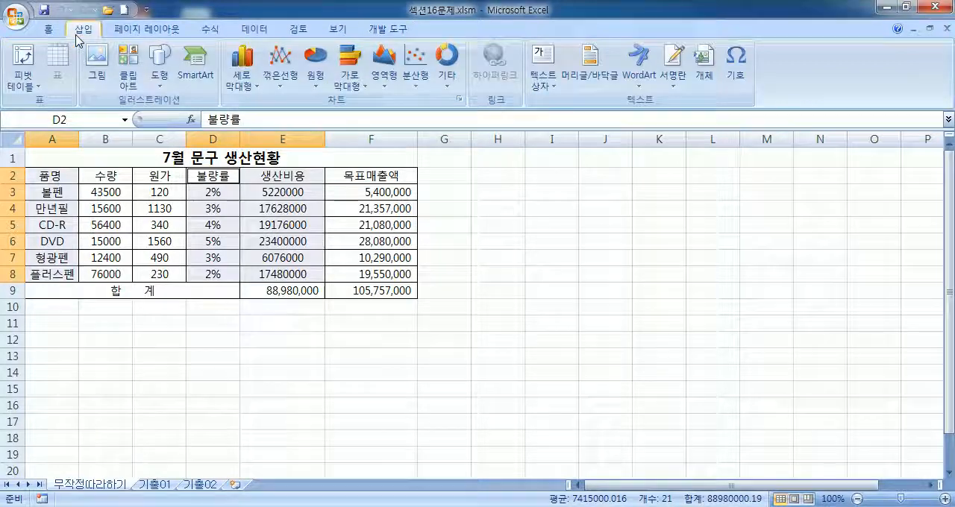
click(291, 83)
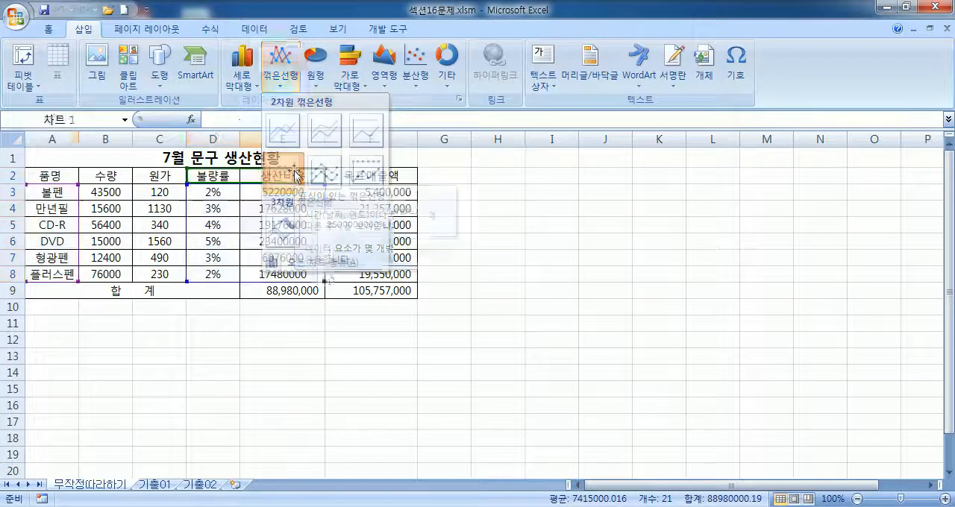
click(297, 176)
drag(629, 242, 741, 245)
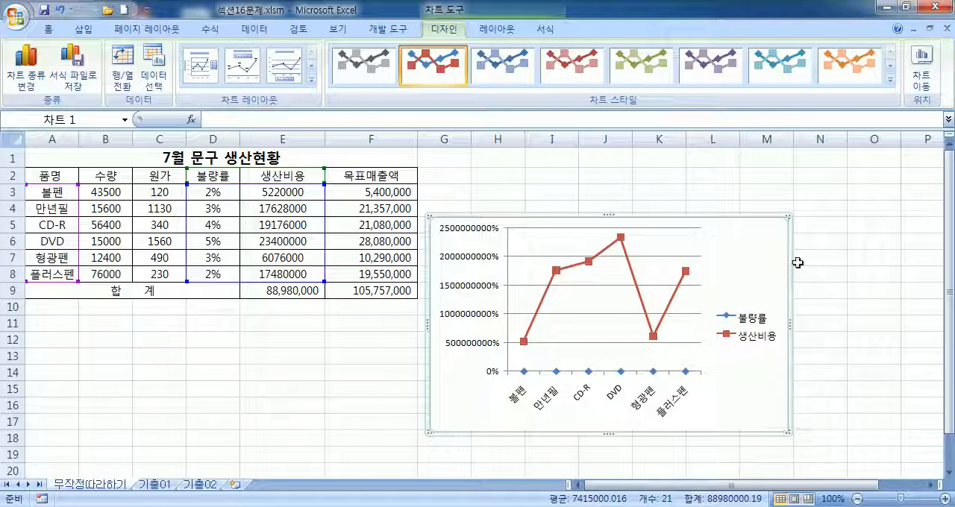
key(Delete)
Step: Try the line chart with markers while blank cell H8 is selected along with A2:A8 and D2:E8, and delete it
click(505, 273)
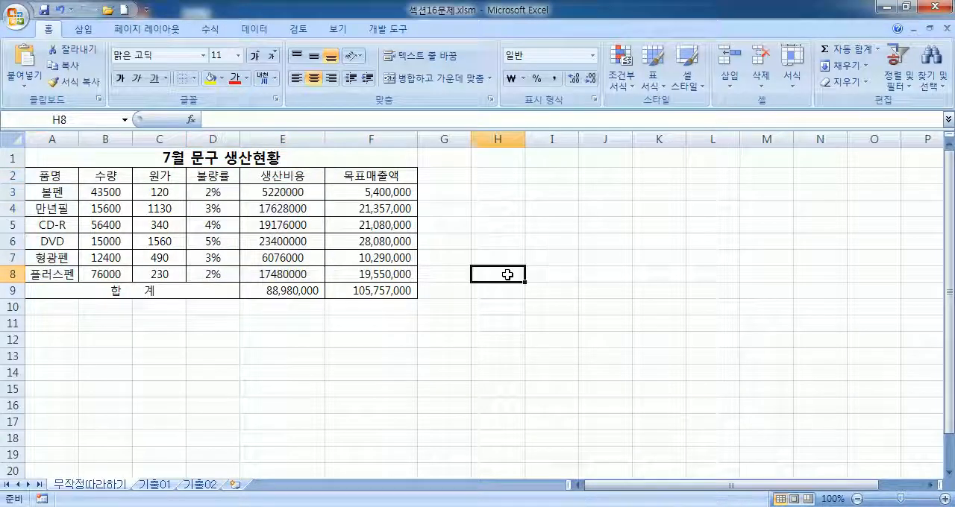
drag(78, 179, 41, 273)
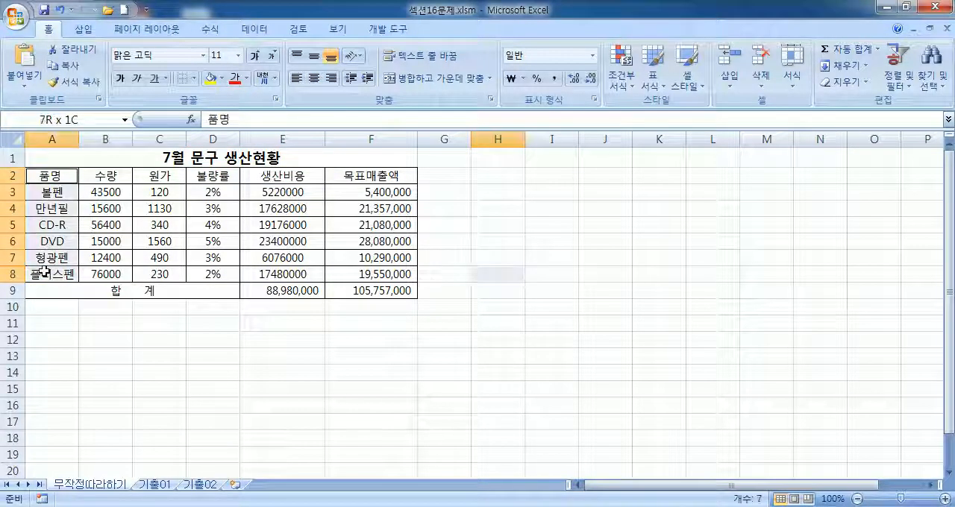
drag(216, 177, 259, 274)
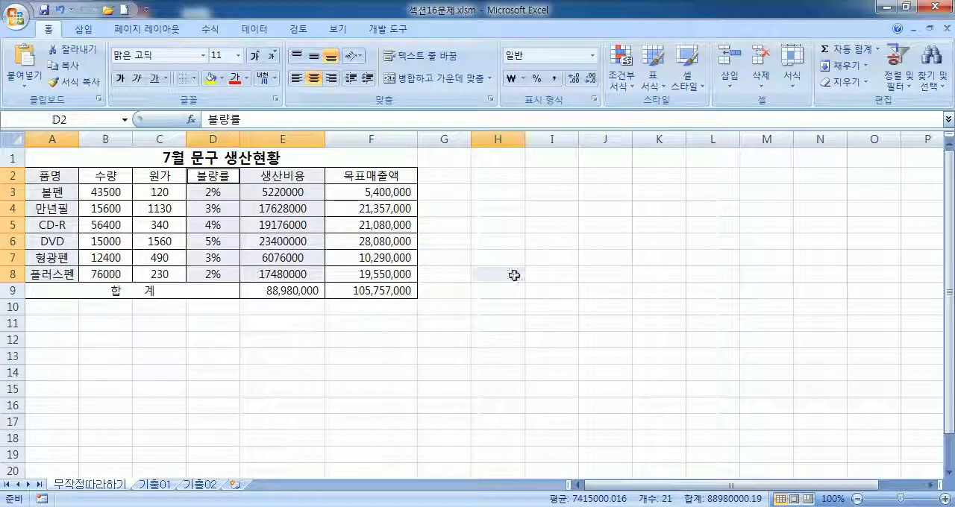
click(84, 29)
click(280, 75)
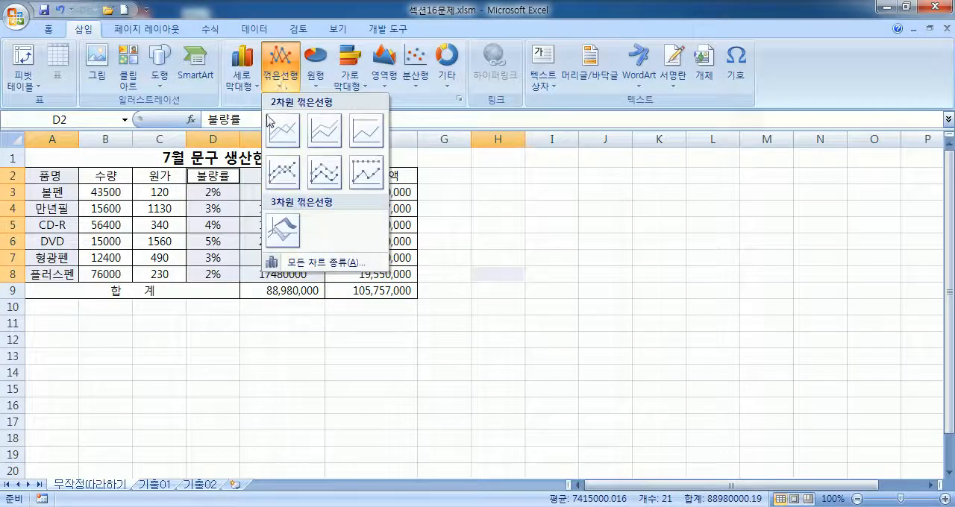
click(278, 171)
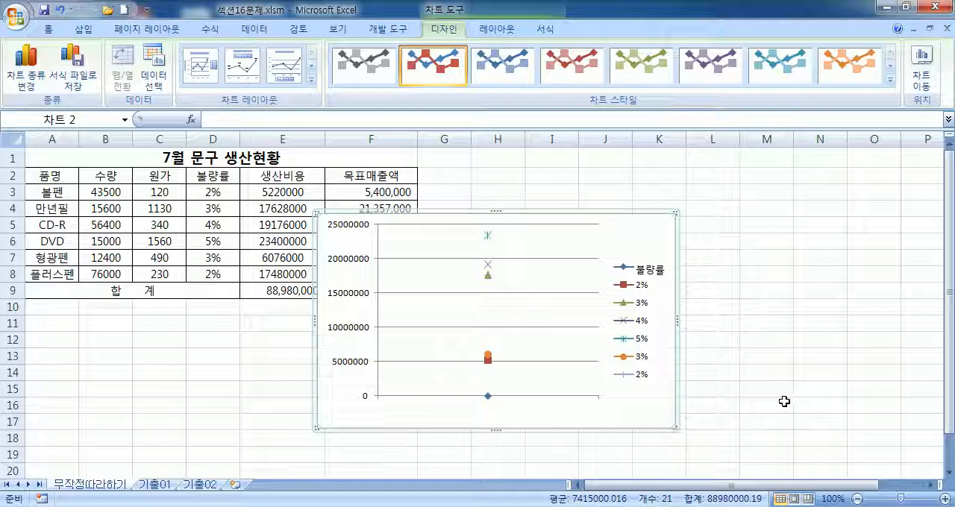
key(Delete)
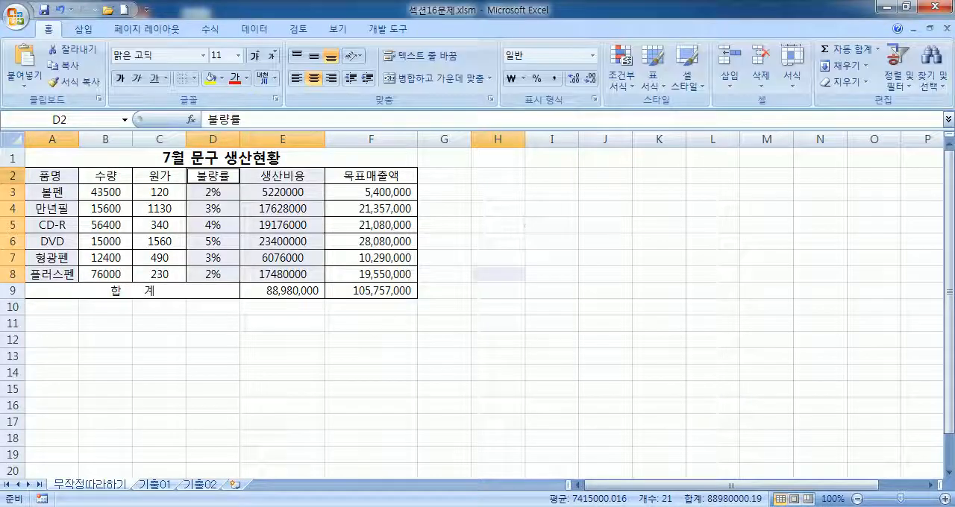
Step: Insert a 2-D line chart with markers from the 품명, 불량률 and 생산비용 ranges A2:A8, D2:D8 and E2:E8
drag(37, 177, 41, 276)
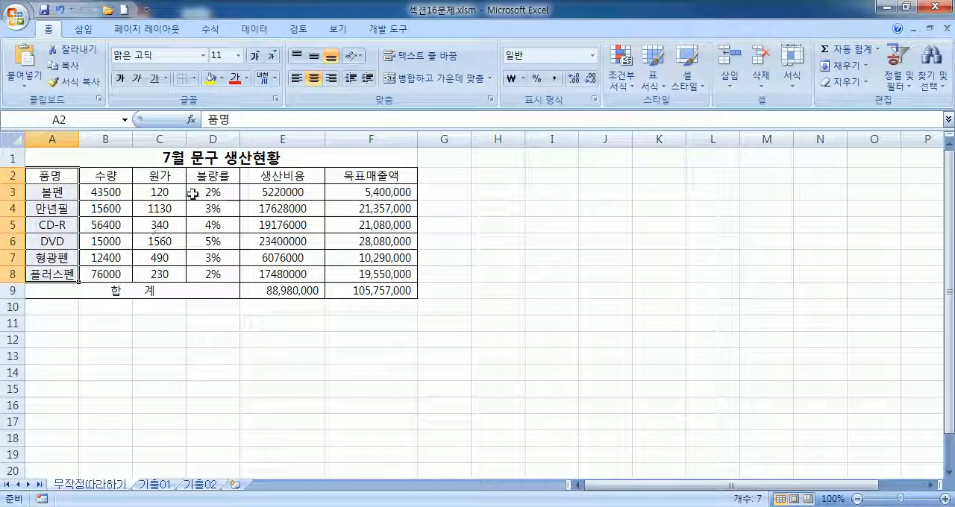
drag(203, 177, 232, 276)
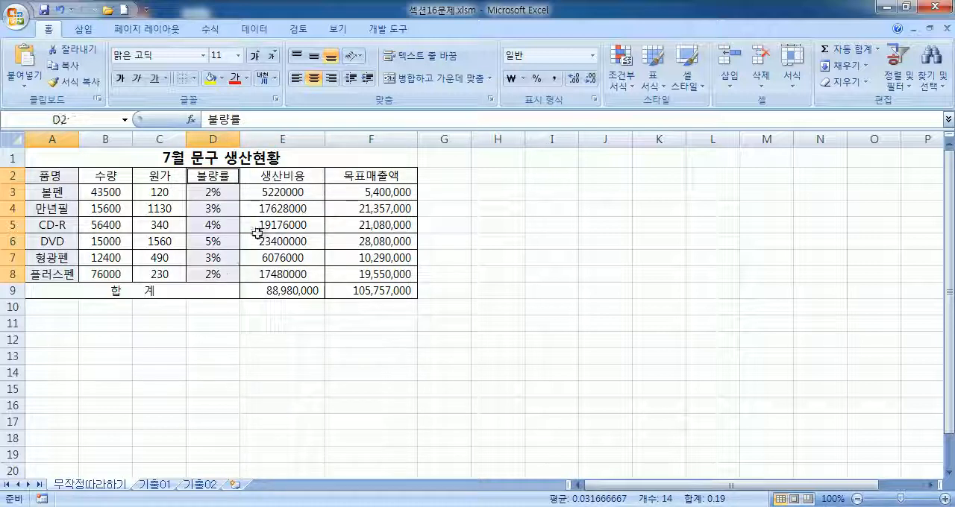
drag(274, 176, 265, 273)
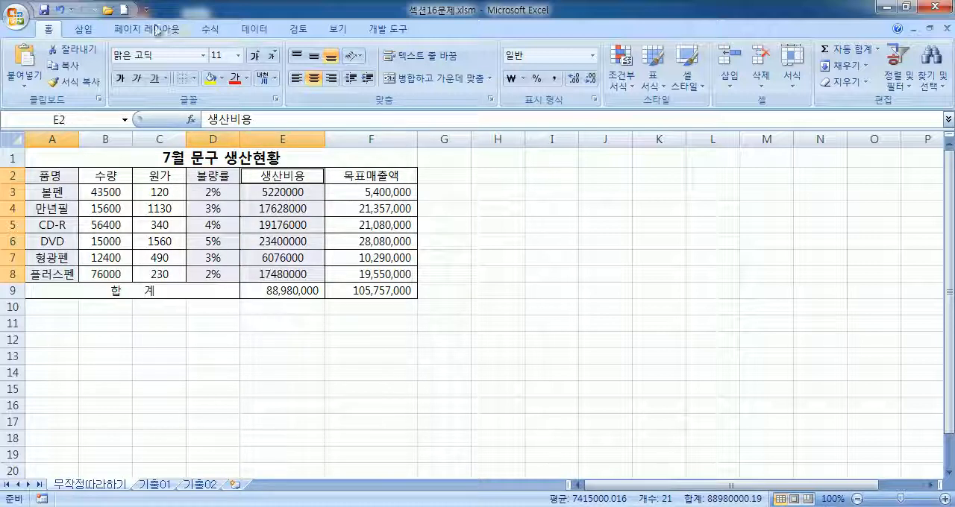
click(84, 29)
click(288, 79)
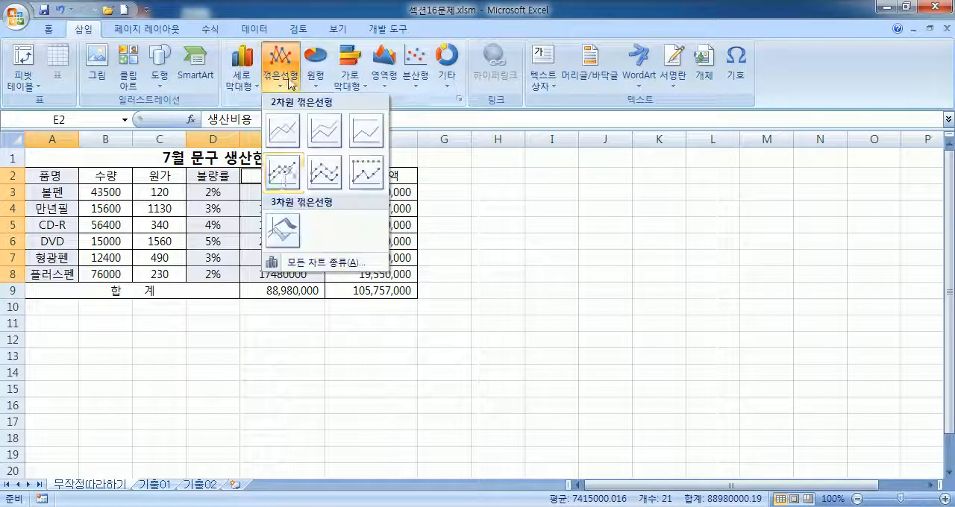
click(282, 173)
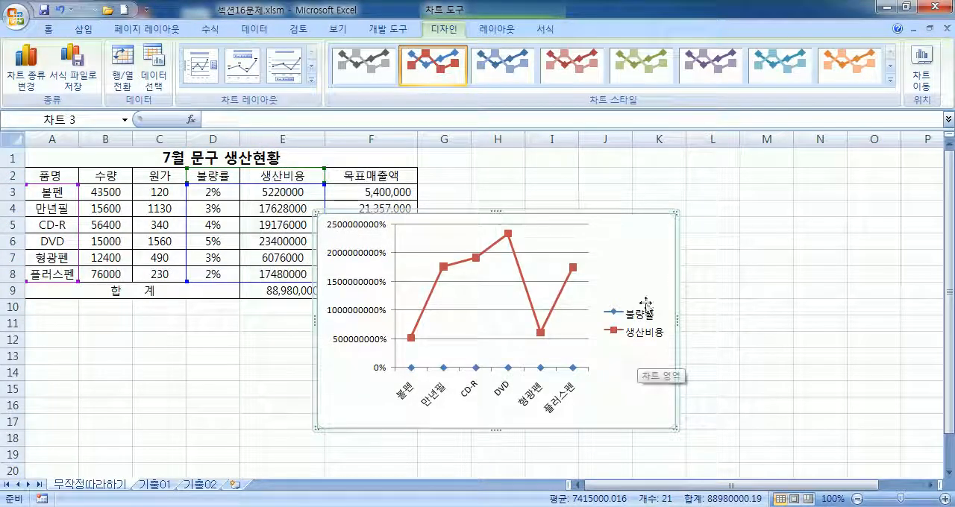
Step: Delete the existing chart and insert a new 2-D line chart with markers from A2:A8 and D2:E8
key(Delete)
drag(41, 181, 43, 273)
drag(213, 176, 287, 276)
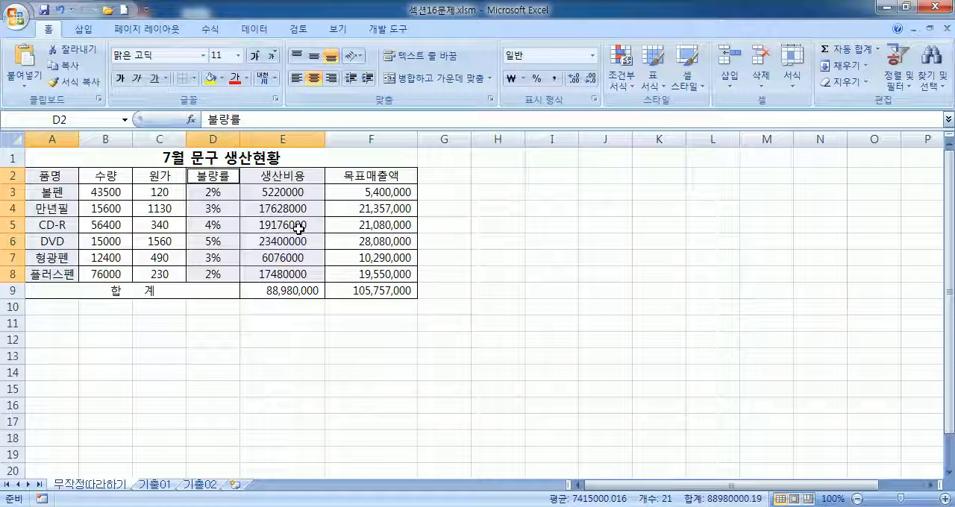
click(84, 30)
click(281, 63)
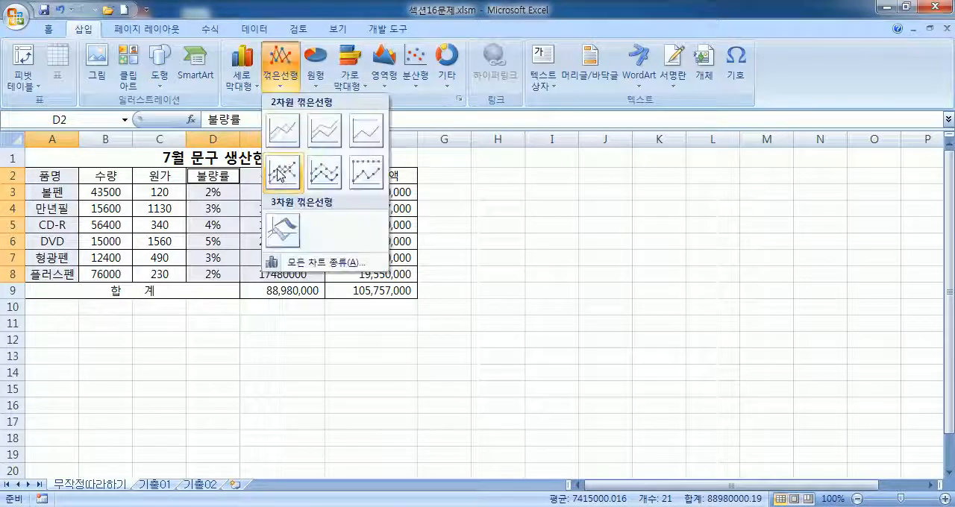
click(283, 171)
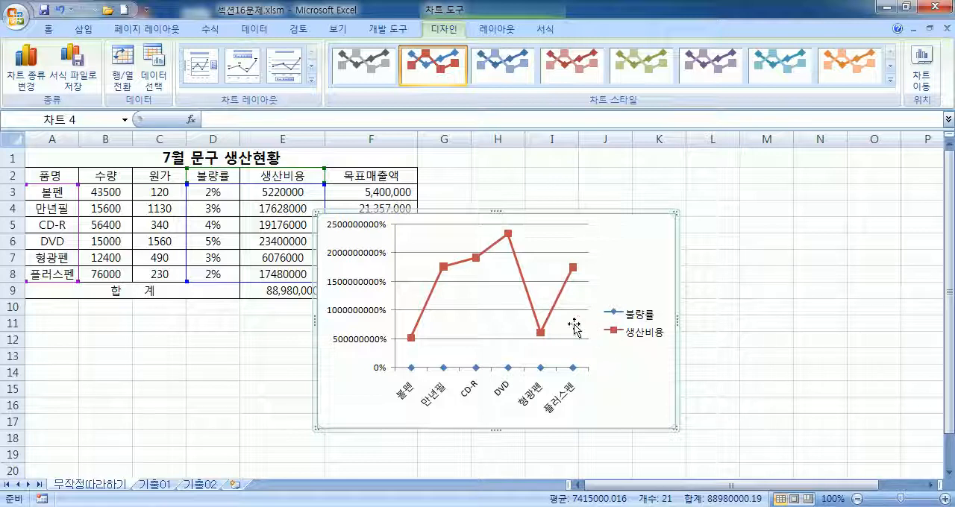
Step: Select the 생산비용 series line and the chart area alternately to examine how each chart element is selected
click(525, 285)
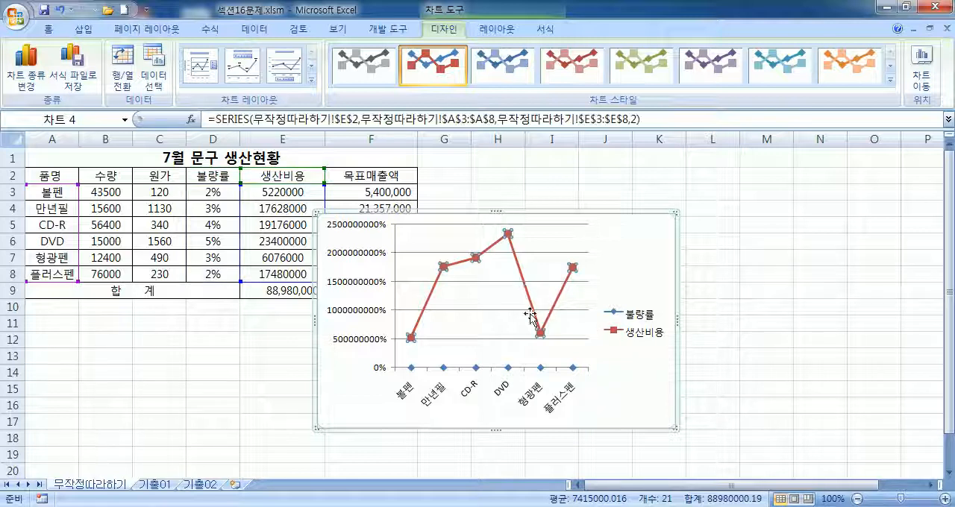
click(646, 276)
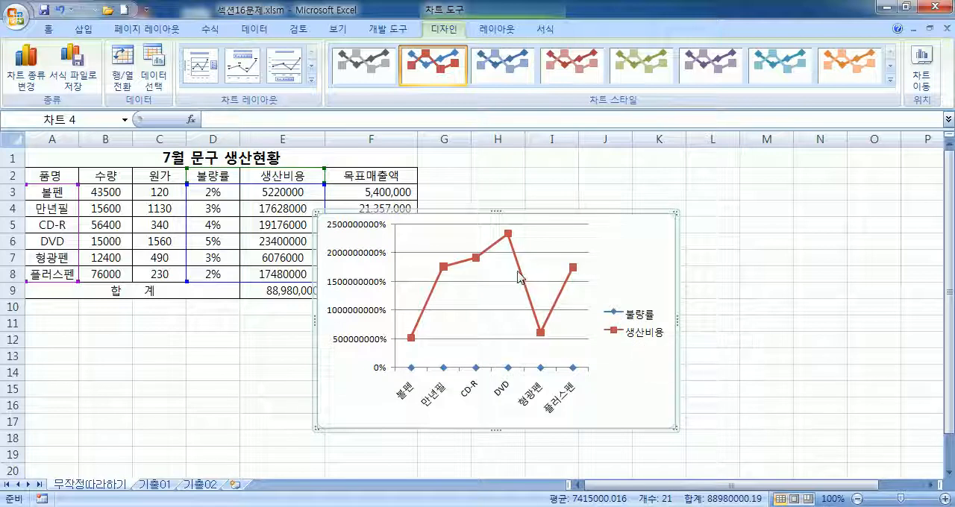
click(523, 277)
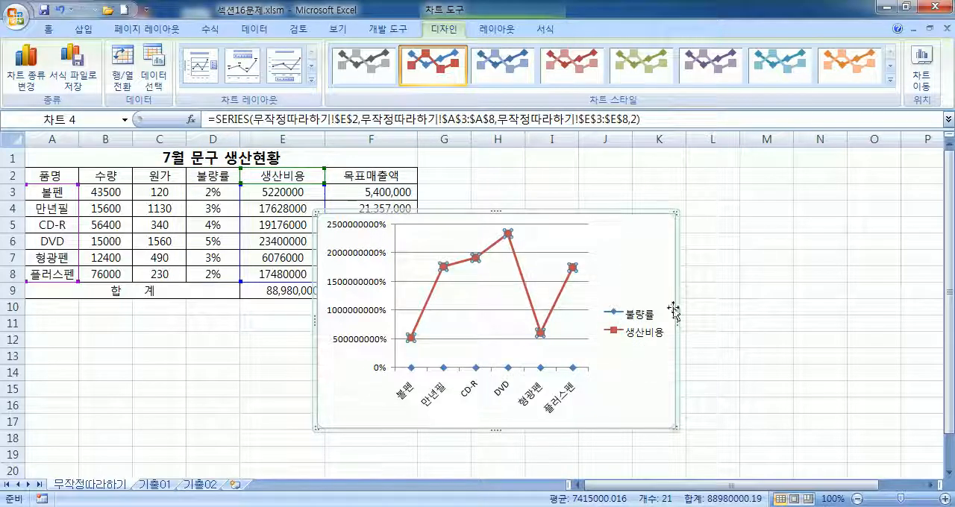
click(627, 267)
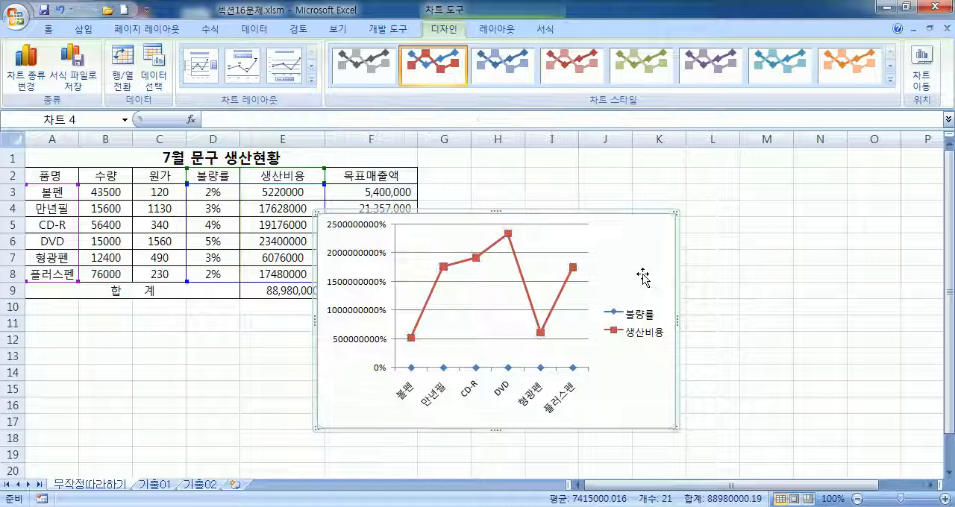
click(525, 278)
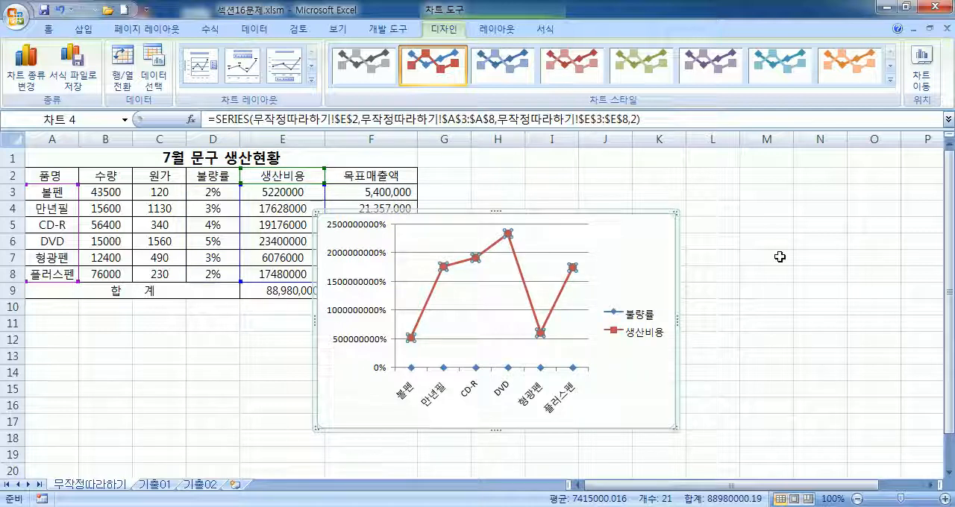
click(633, 278)
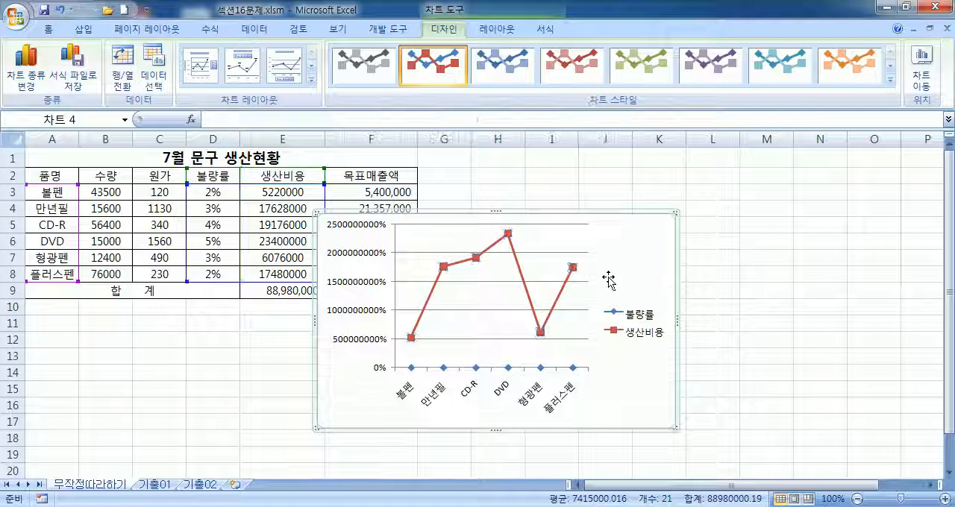
click(524, 283)
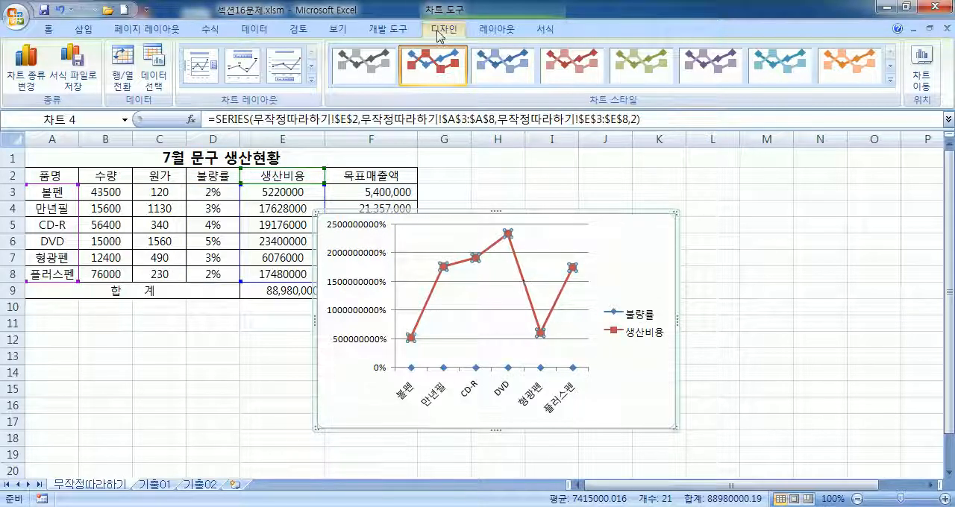
click(768, 260)
click(299, 30)
click(634, 239)
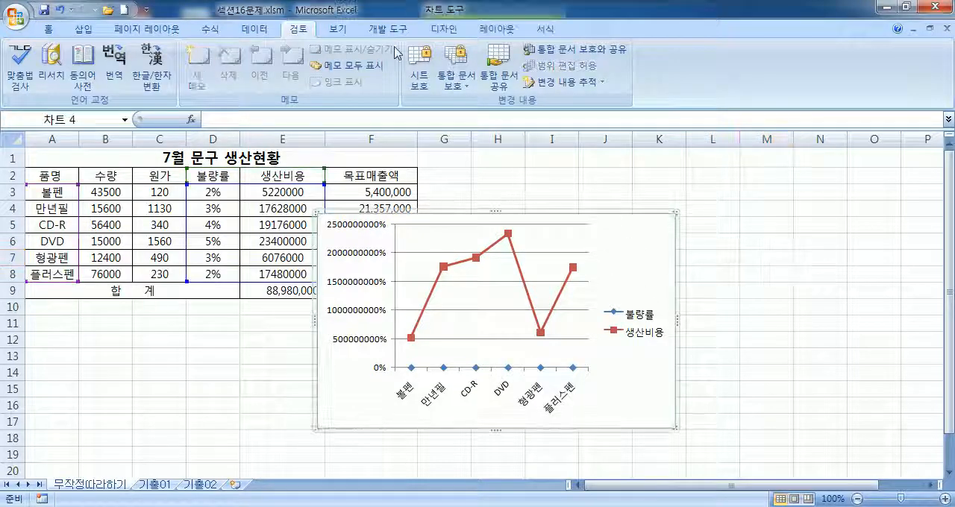
Step: Select the 생산비용 series, view its data series formatting options, and close them without changes
click(520, 274)
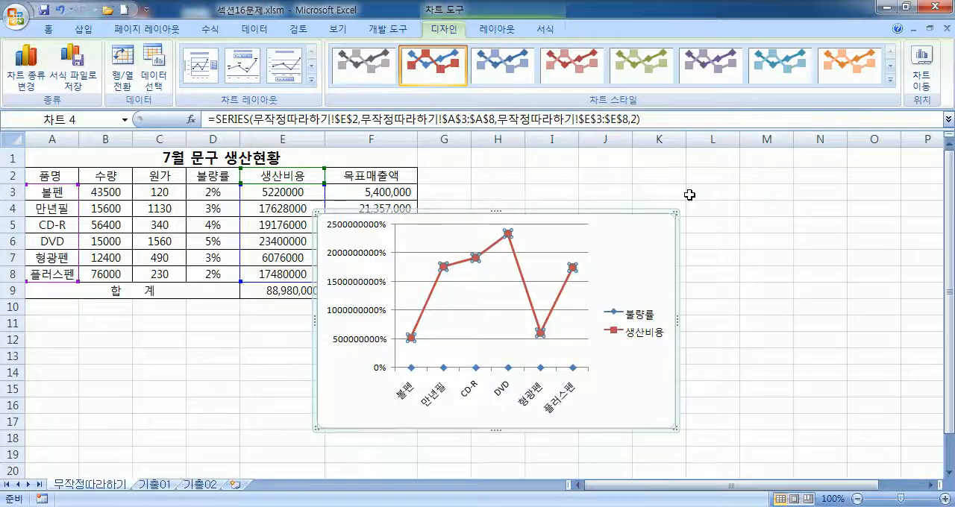
key(ctrl+1)
drag(538, 67, 851, 62)
key(Escape)
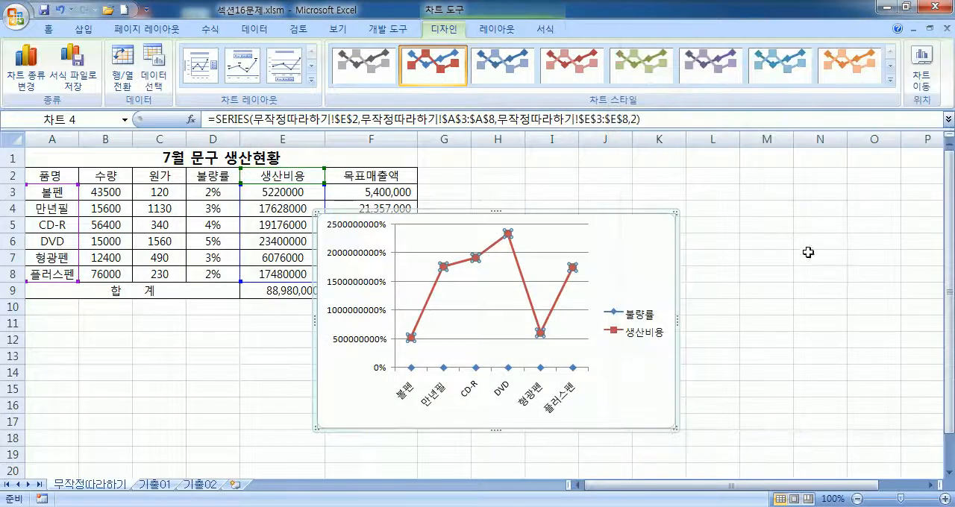
click(640, 258)
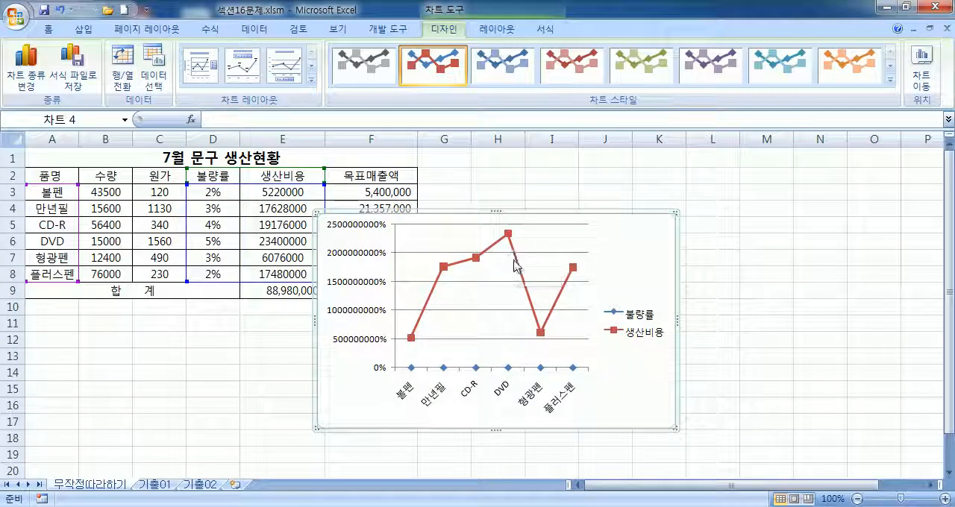
click(520, 270)
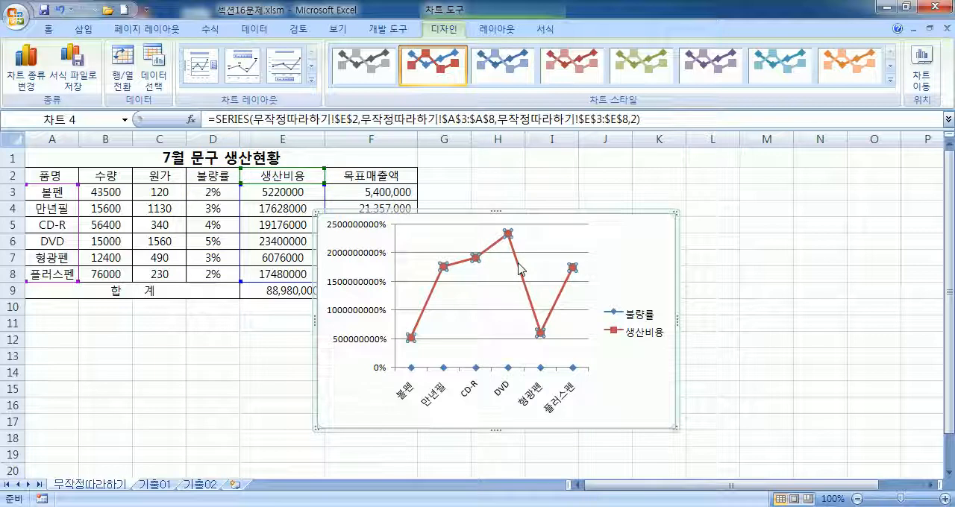
double_click(520, 268)
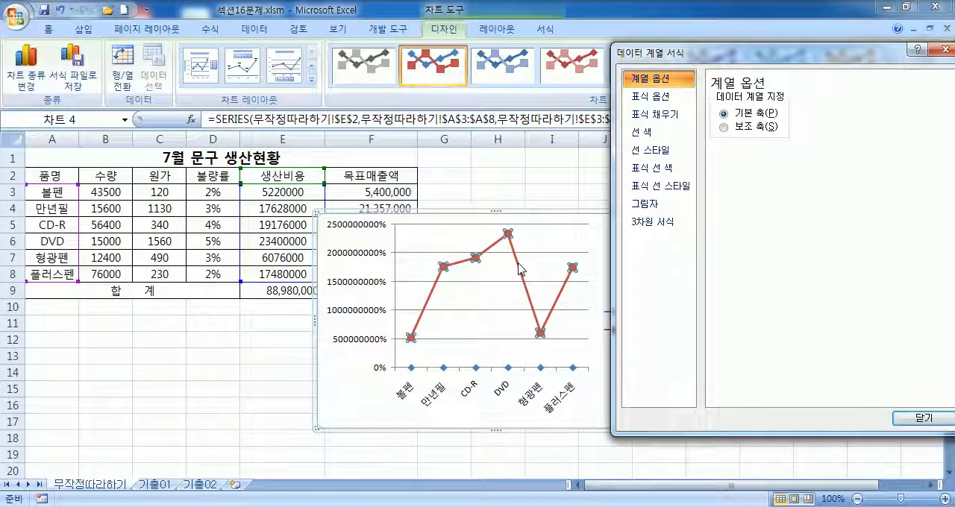
key(Escape)
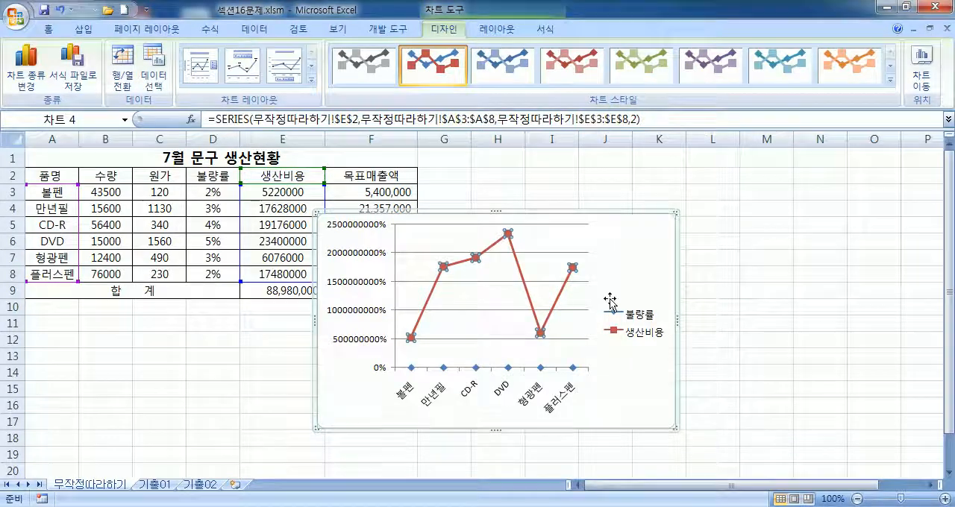
Step: Select a single point of the 생산비용 line, reselect the whole series, and review its primary and secondary axis options
click(527, 287)
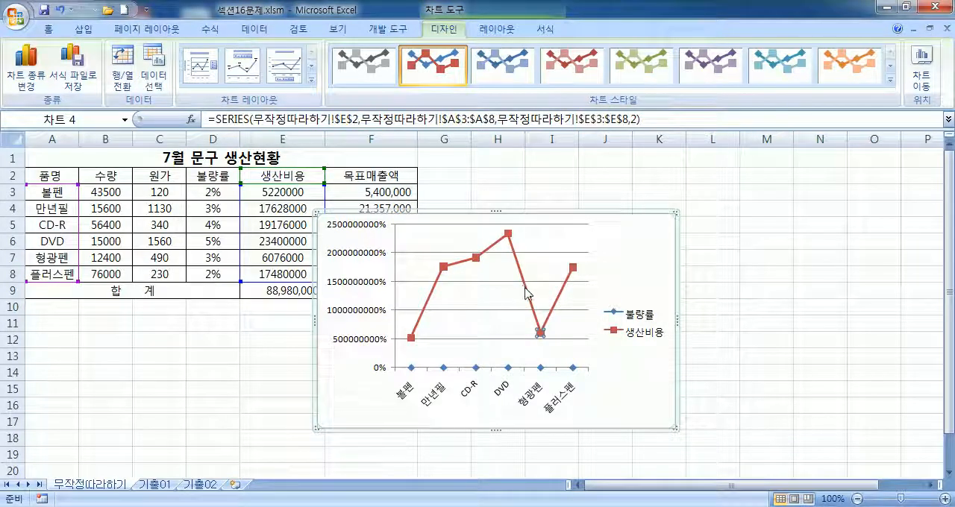
click(630, 263)
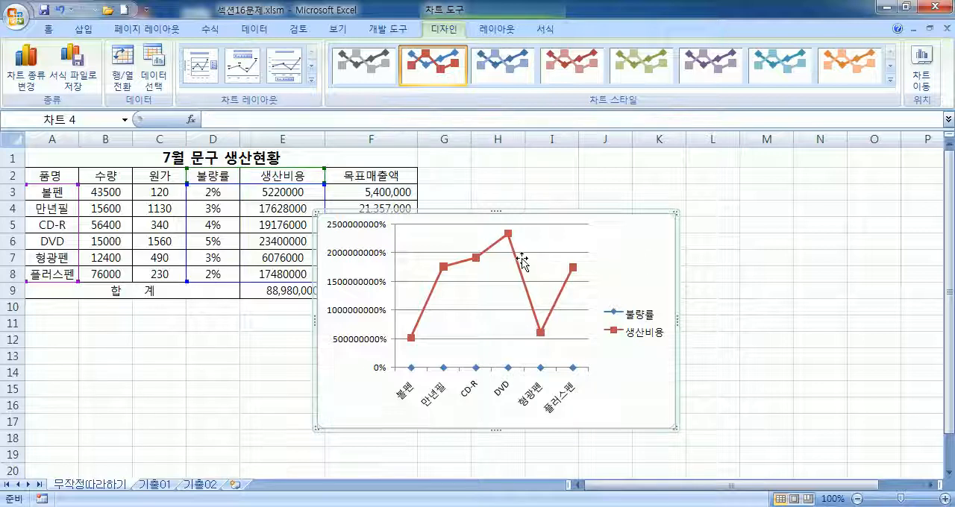
click(519, 267)
key(ctrl+1)
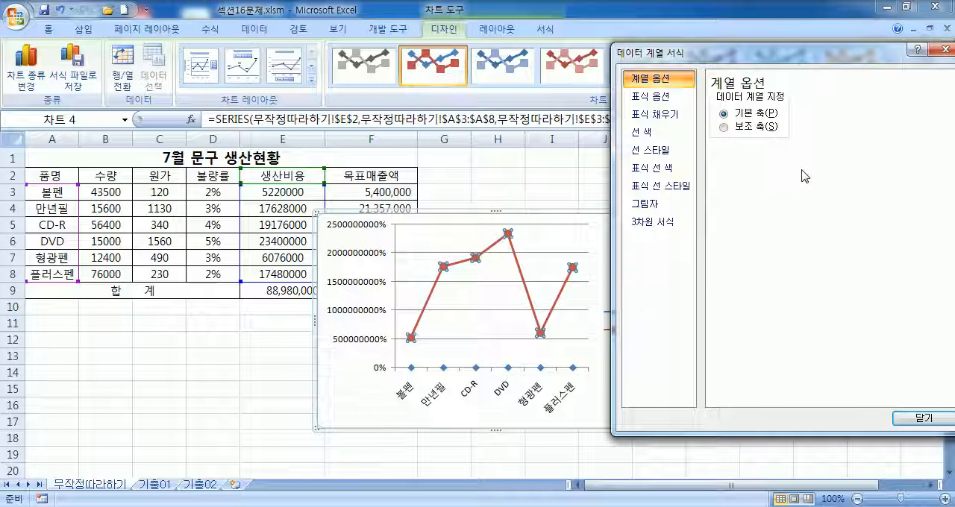
drag(779, 53, 765, 67)
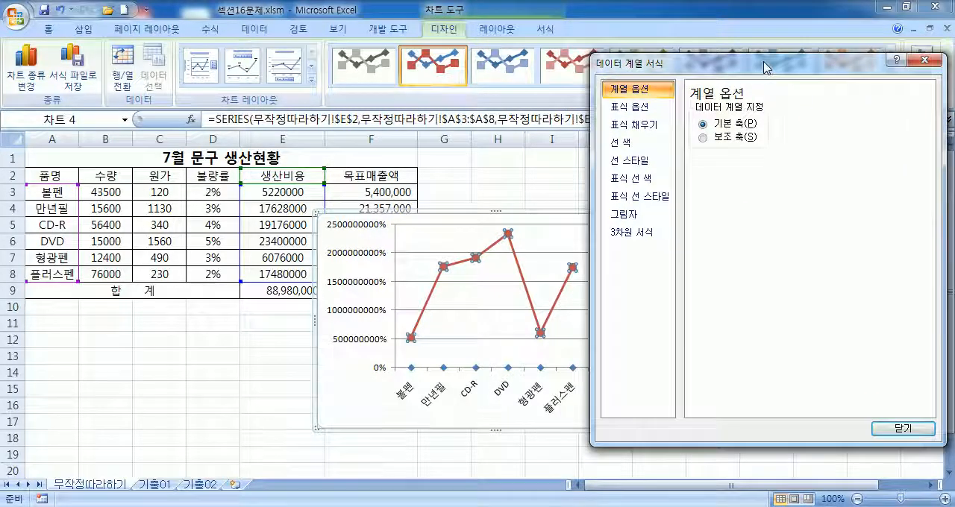
key(Escape)
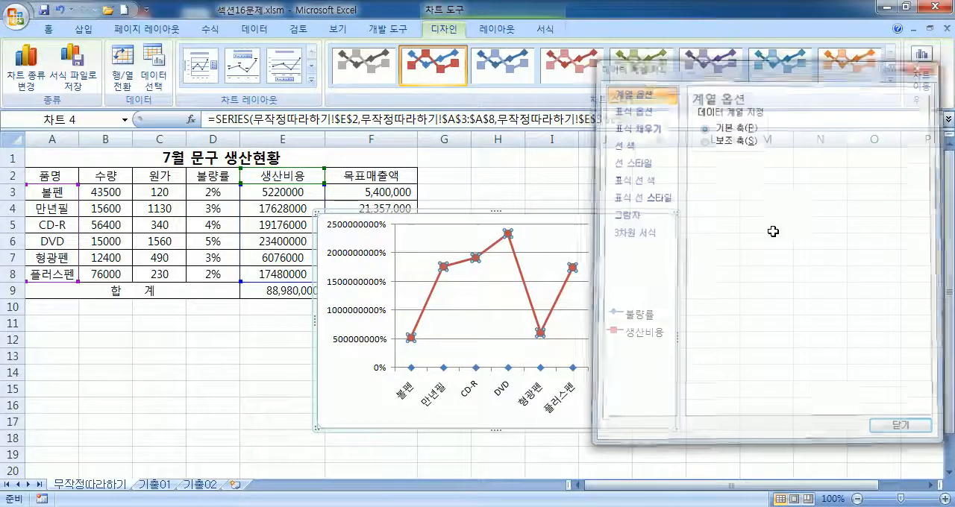
Step: Plot the 생산비용 series on the secondary axis (보조 축) through its data series formatting
click(522, 274)
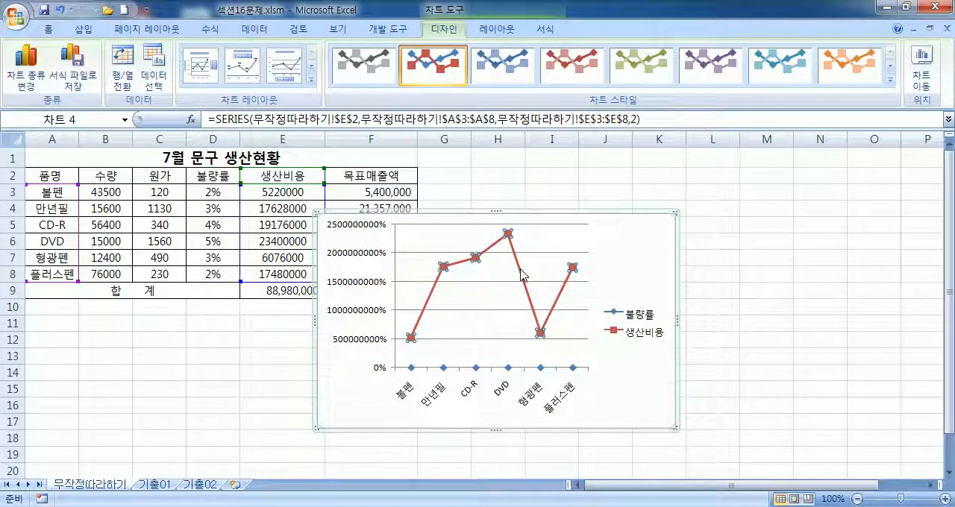
right_click(521, 273)
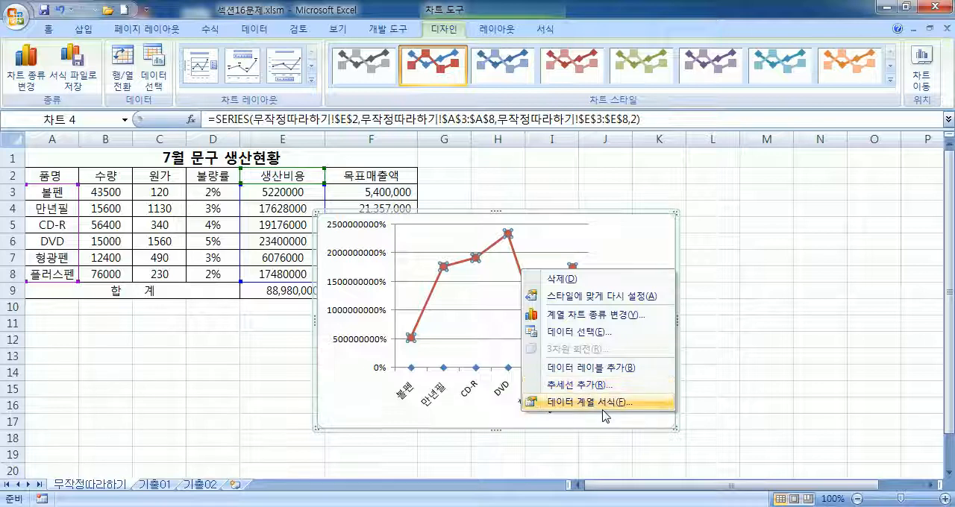
click(507, 31)
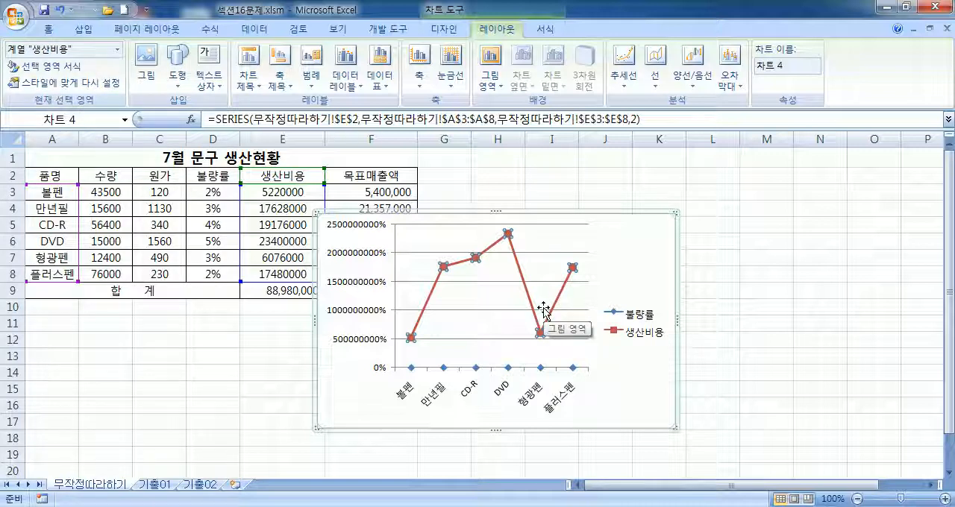
key(ctrl+1)
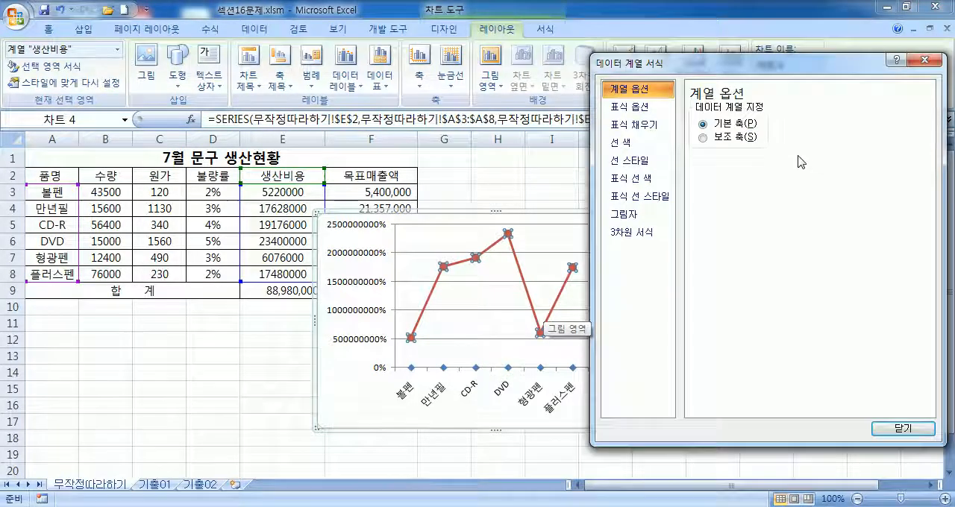
click(735, 140)
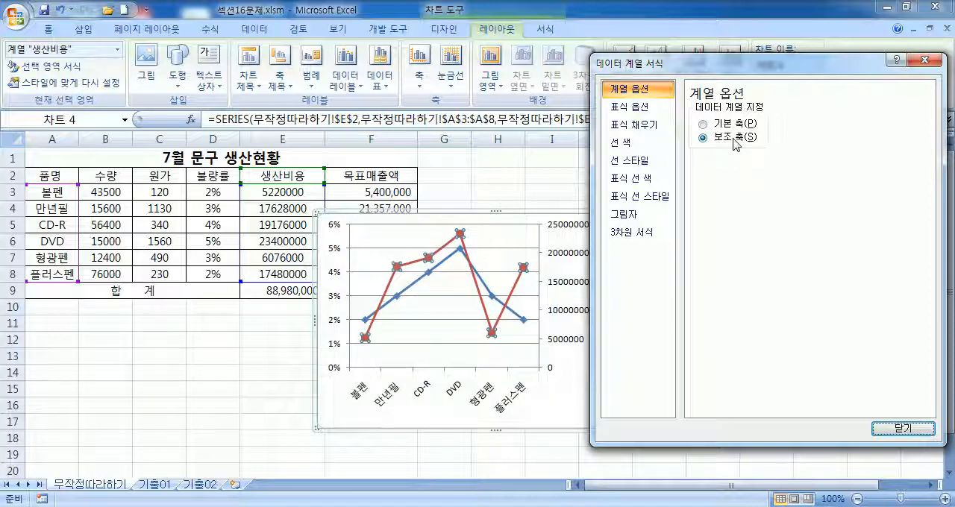
click(732, 126)
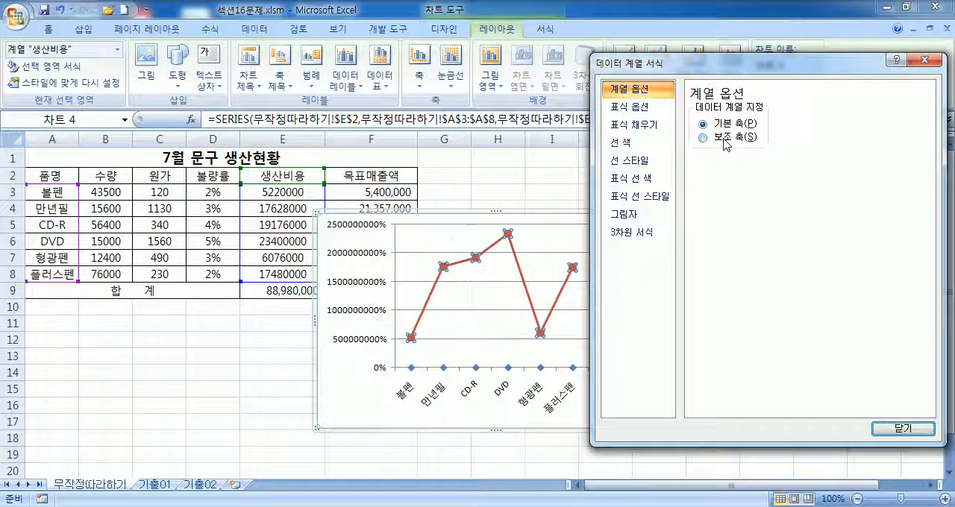
click(723, 139)
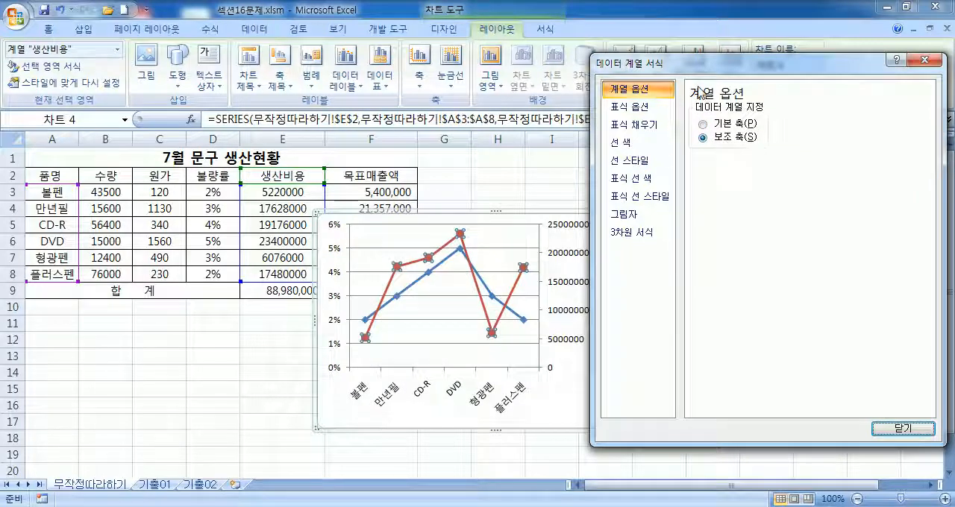
Step: Keep the formatting dialog clear of the chart and view the options for the legend, chart area, plot area and secondary vertical axis
drag(709, 71, 814, 57)
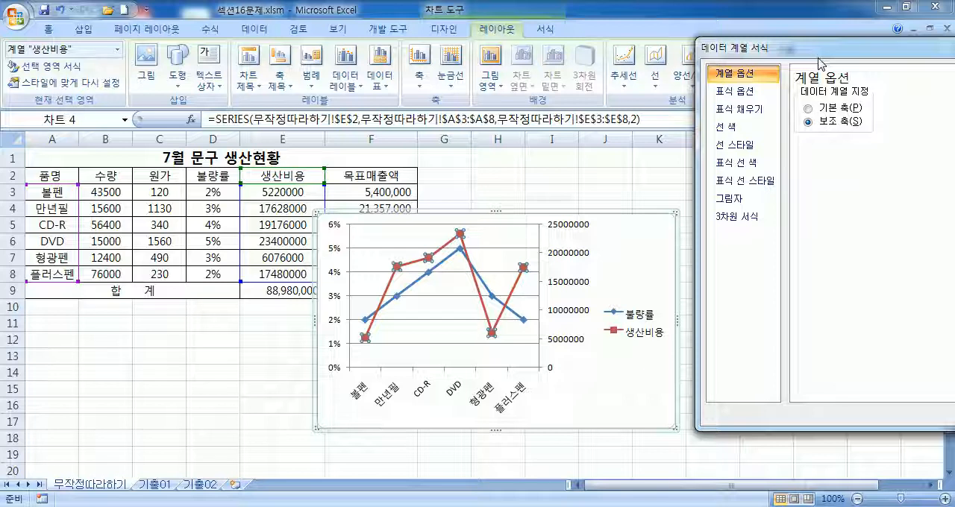
drag(844, 56, 900, 82)
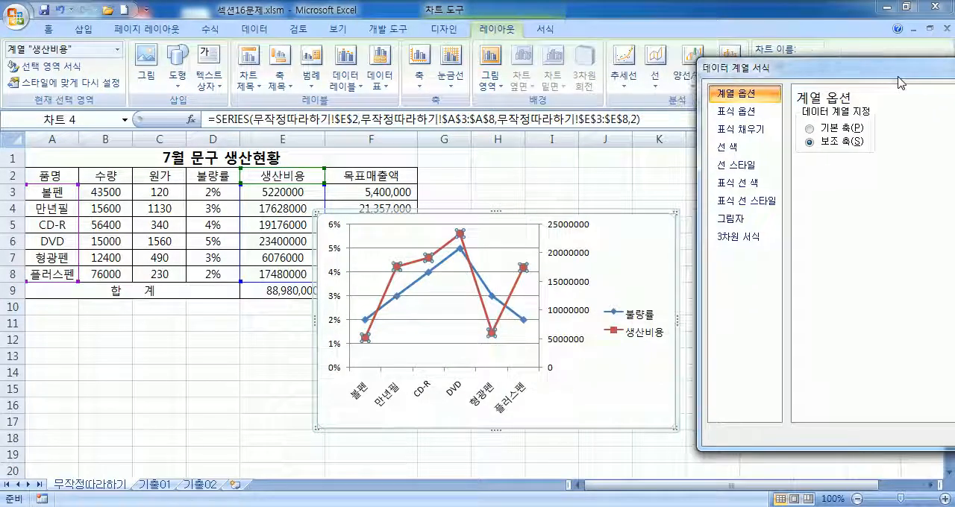
click(646, 328)
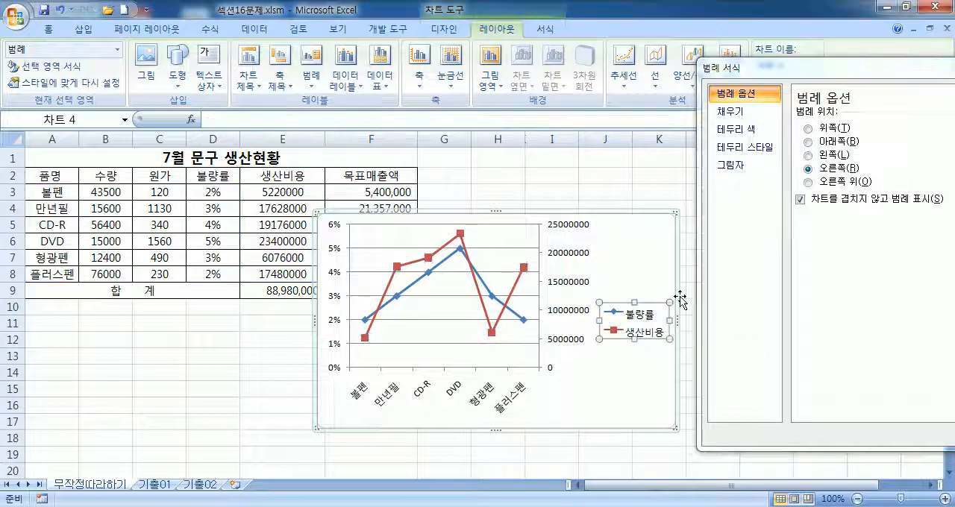
click(671, 240)
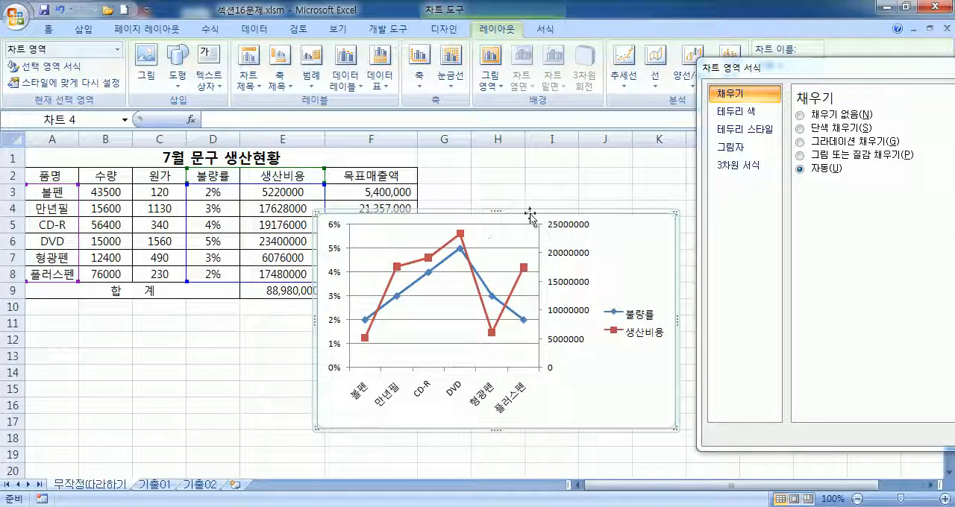
click(447, 261)
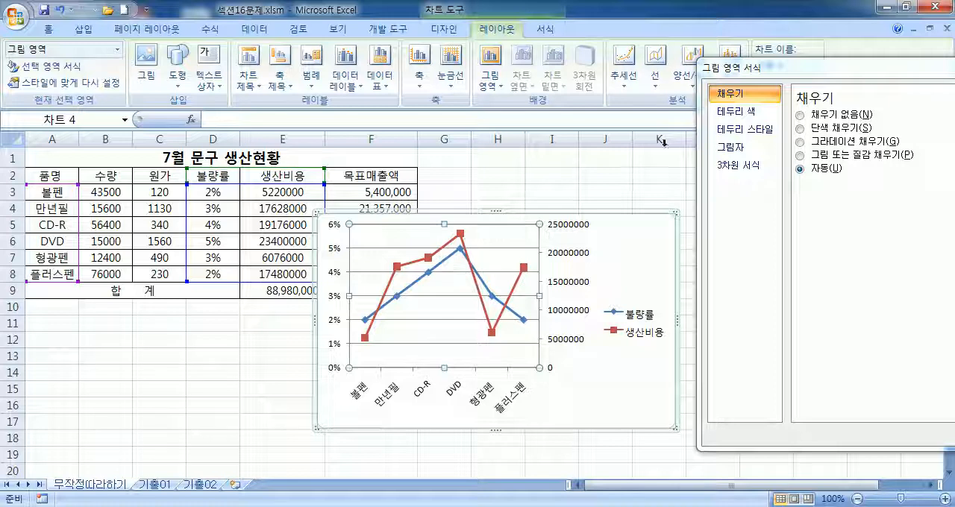
click(578, 236)
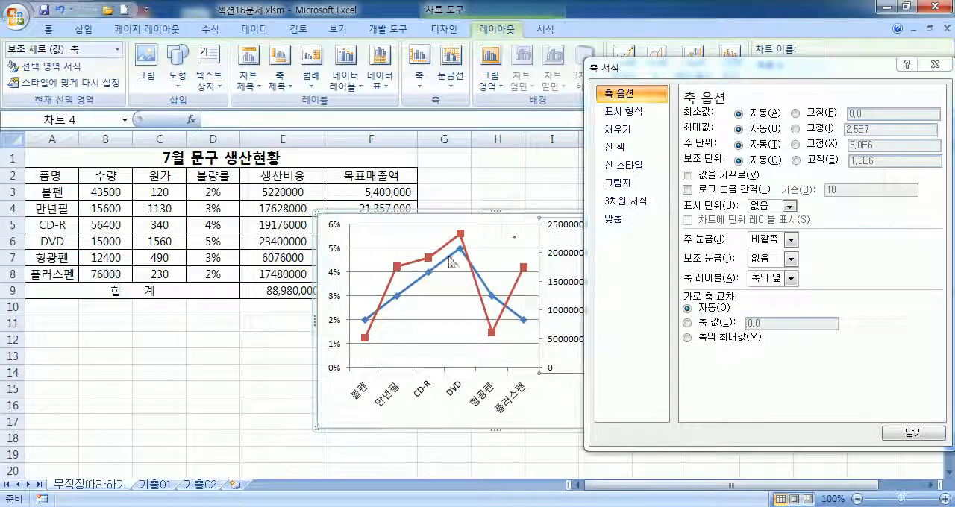
Step: View the formatting options of the vertical axis major gridlines and of the legend, closing both without changes
click(508, 248)
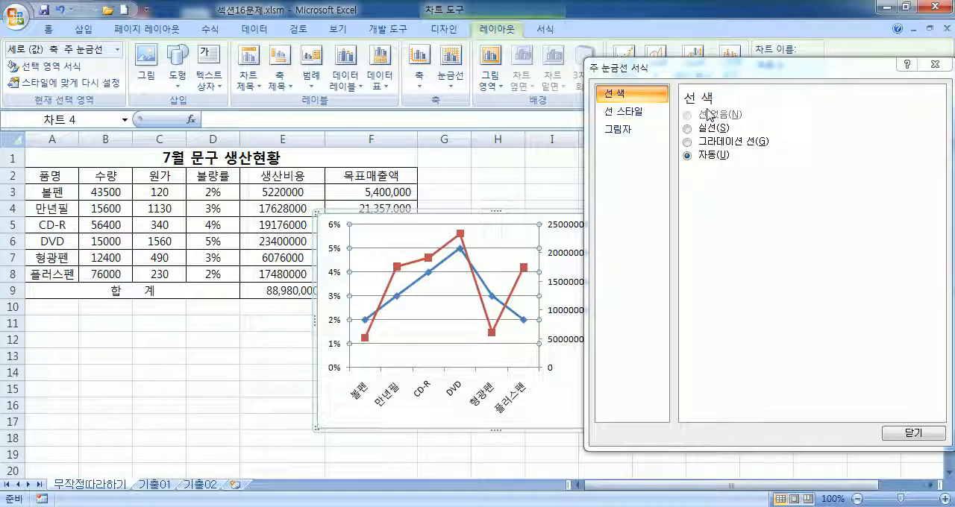
drag(781, 67, 694, 67)
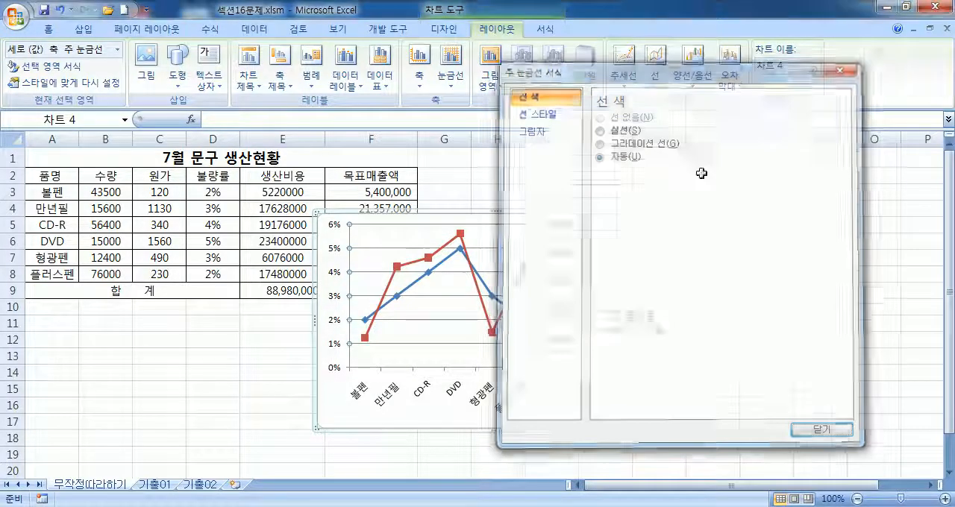
key(Escape)
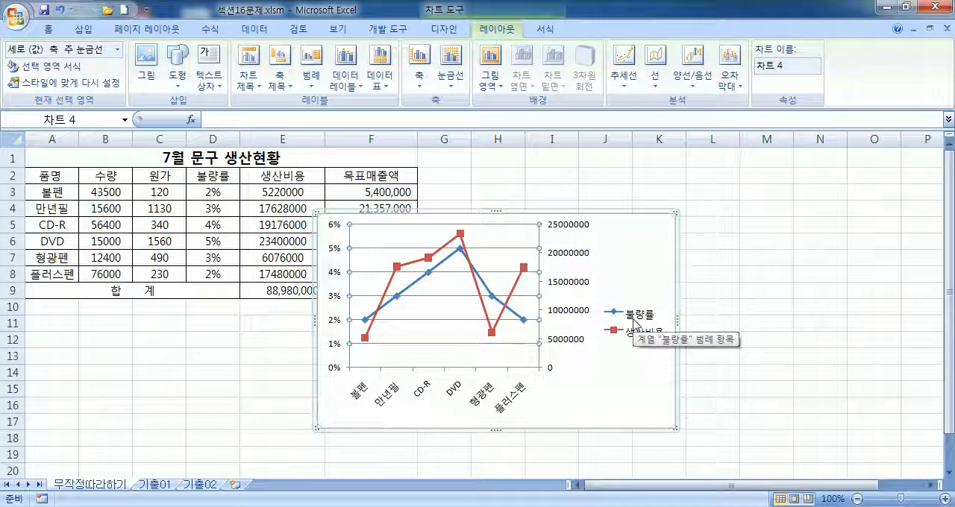
click(635, 322)
double_click(676, 309)
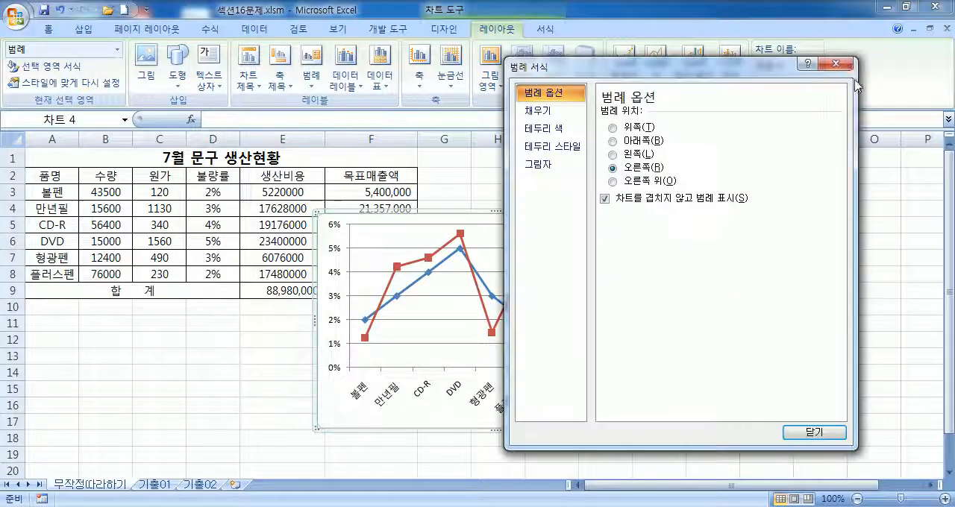
click(836, 63)
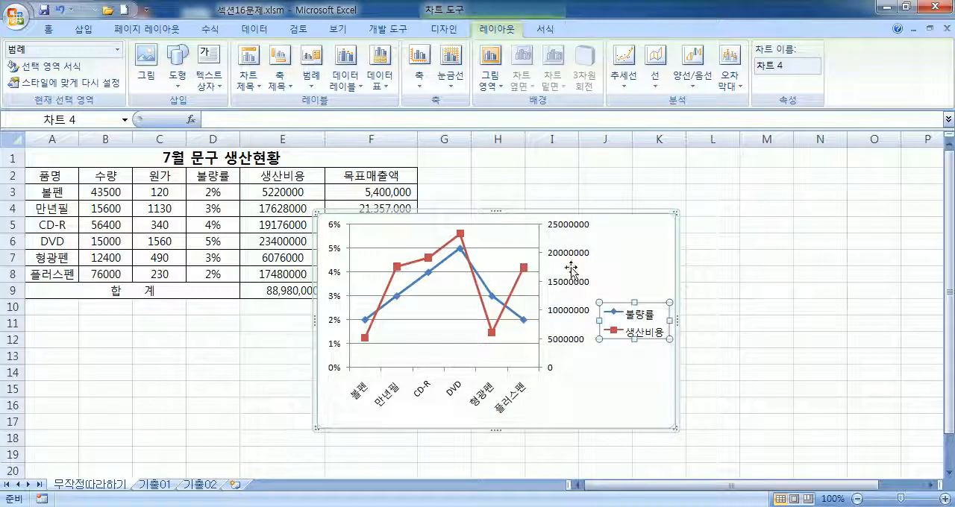
Step: Move the whole chart down and to the right to uncover more of the 목표매출액 column
click(663, 254)
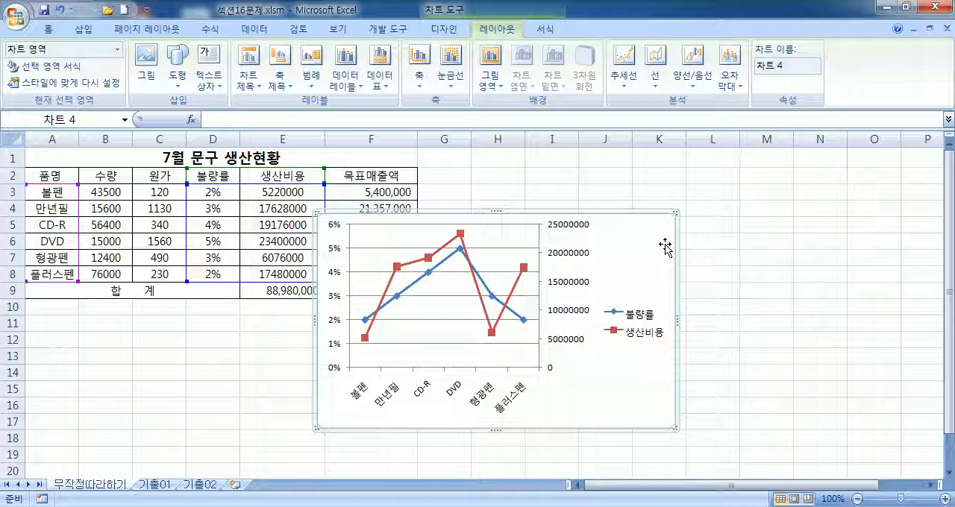
drag(652, 228, 691, 270)
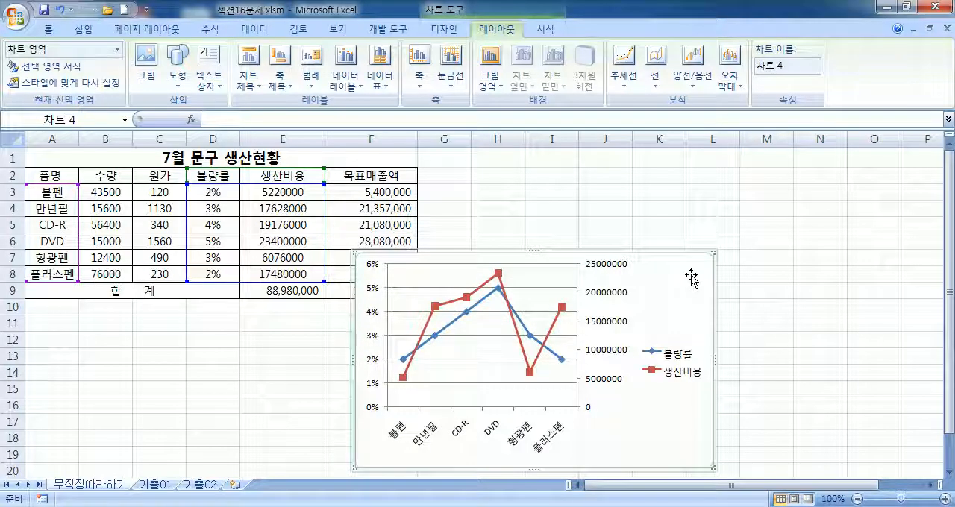
click(442, 31)
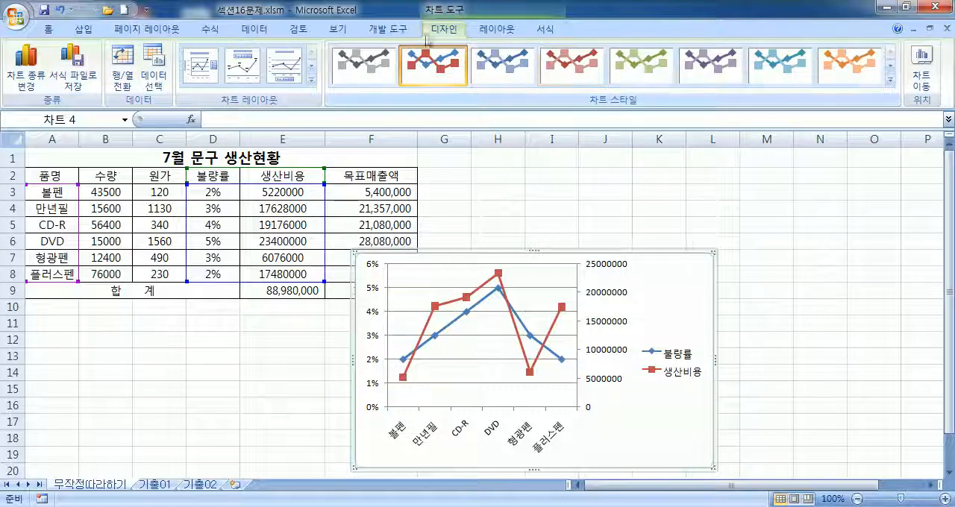
click(492, 34)
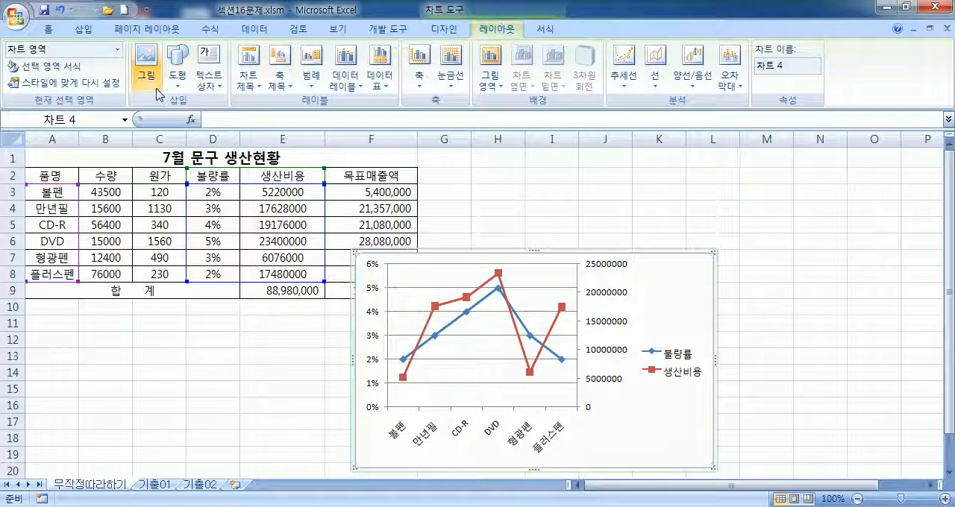
Step: Try a chart title placed above the chart and remove it with the 없음 option
click(252, 84)
click(294, 203)
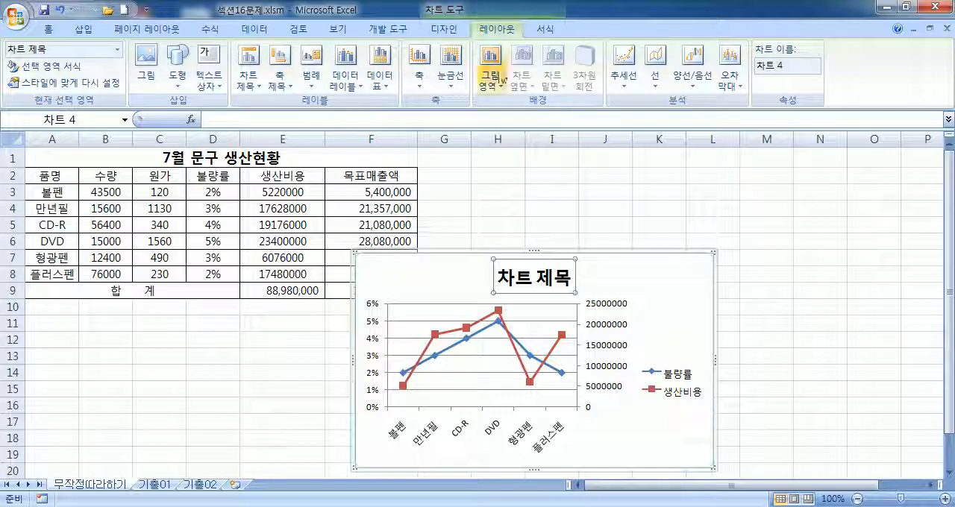
click(550, 35)
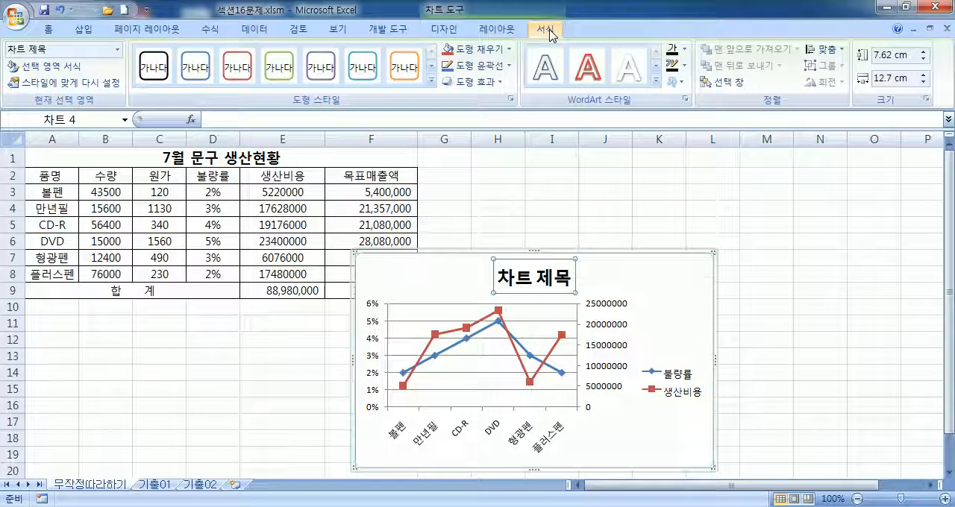
click(444, 29)
click(513, 30)
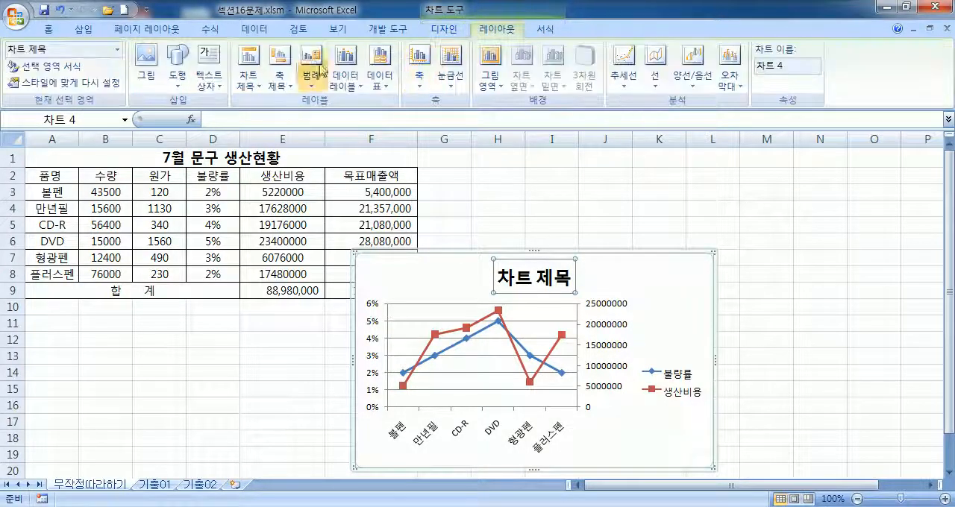
click(249, 75)
click(277, 119)
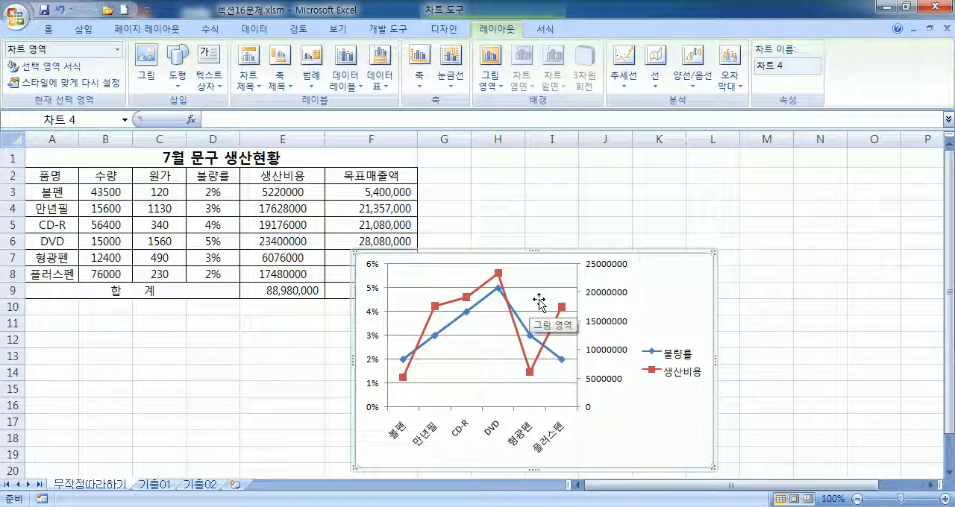
Step: Add a chart title above the plot using the 차트 위 option
click(249, 74)
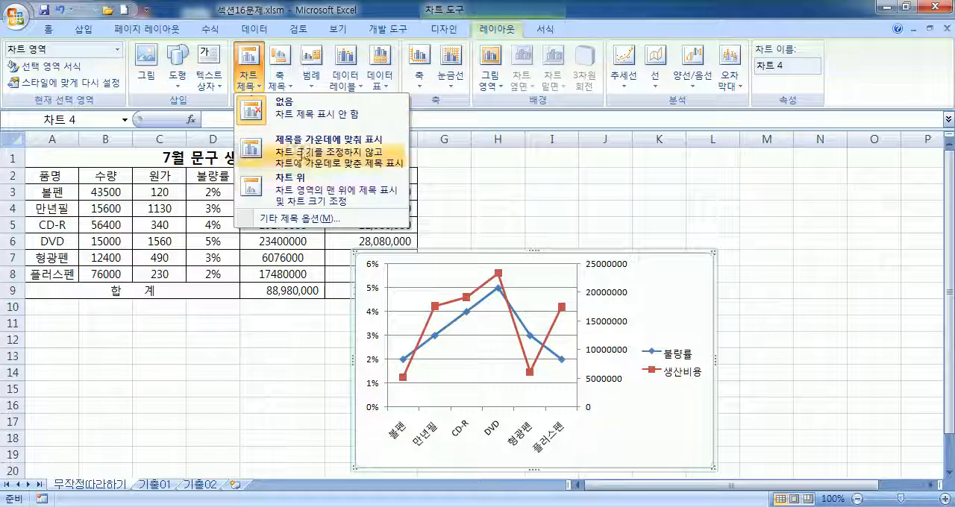
click(313, 190)
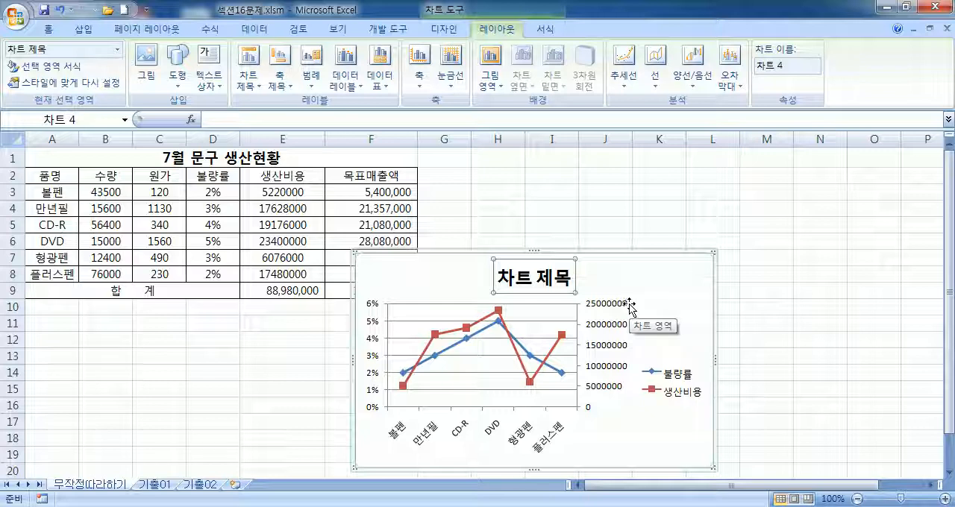
Step: Select the primary vertical, secondary vertical and horizontal category axes in turn to identify each one
scroll(725, 264, down, 1)
scroll(679, 273, down, 2)
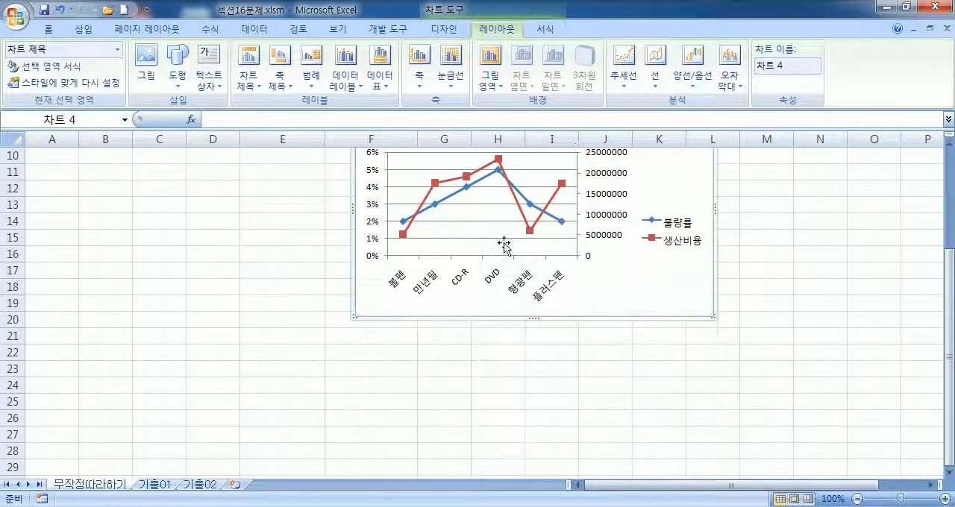
click(371, 193)
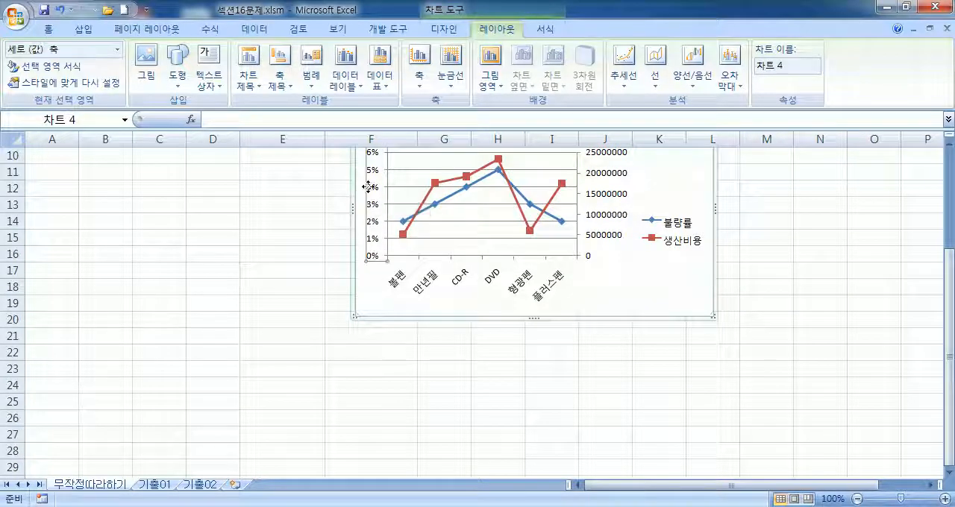
click(599, 205)
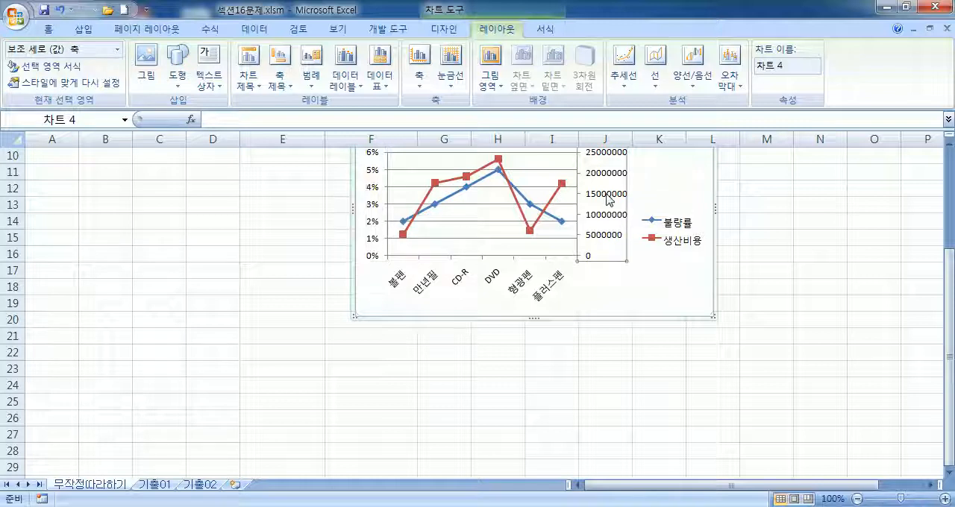
click(494, 282)
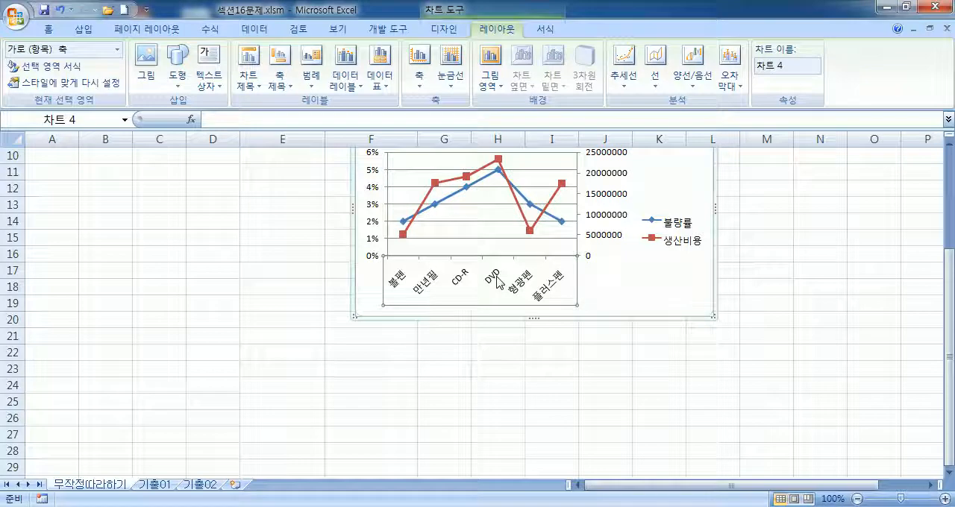
scroll(498, 282, up, 2)
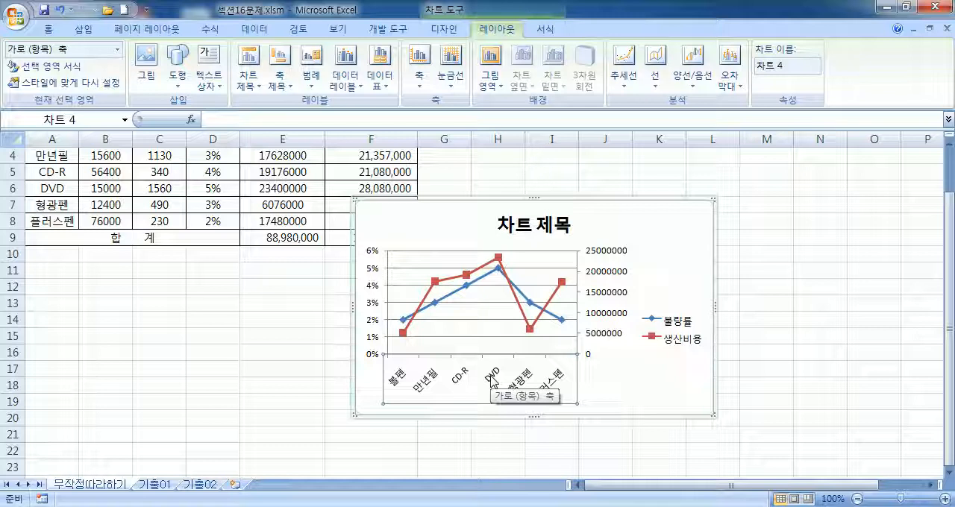
click(374, 275)
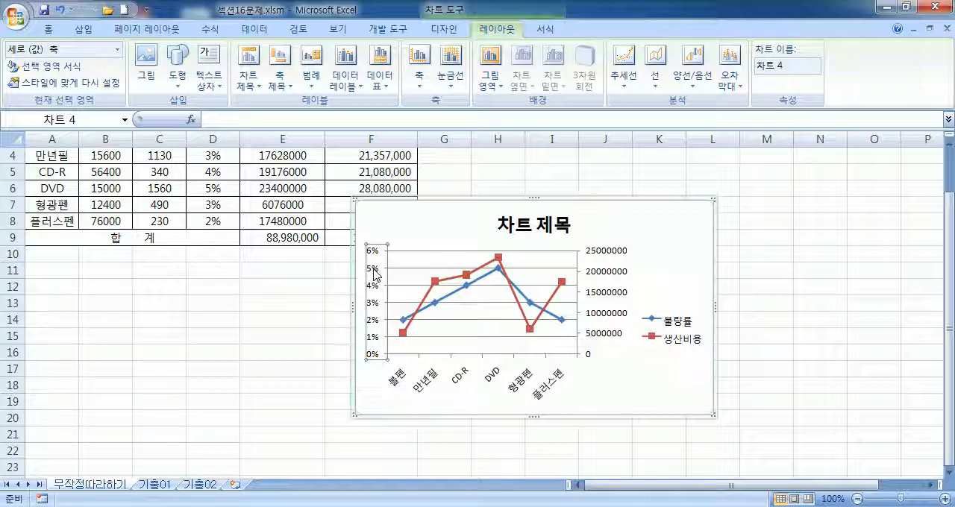
Step: Add a primary vertical axis title to the chart with the 세로 제목 option
click(377, 229)
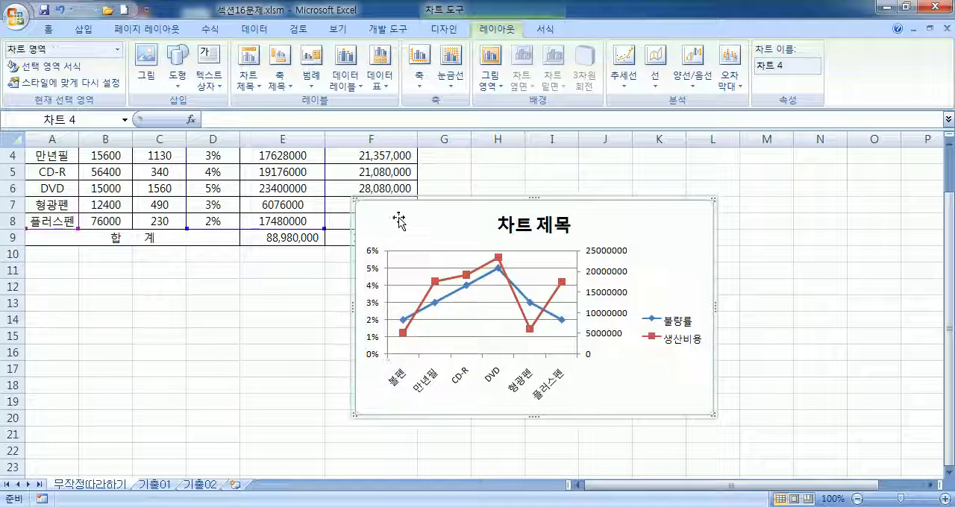
click(276, 86)
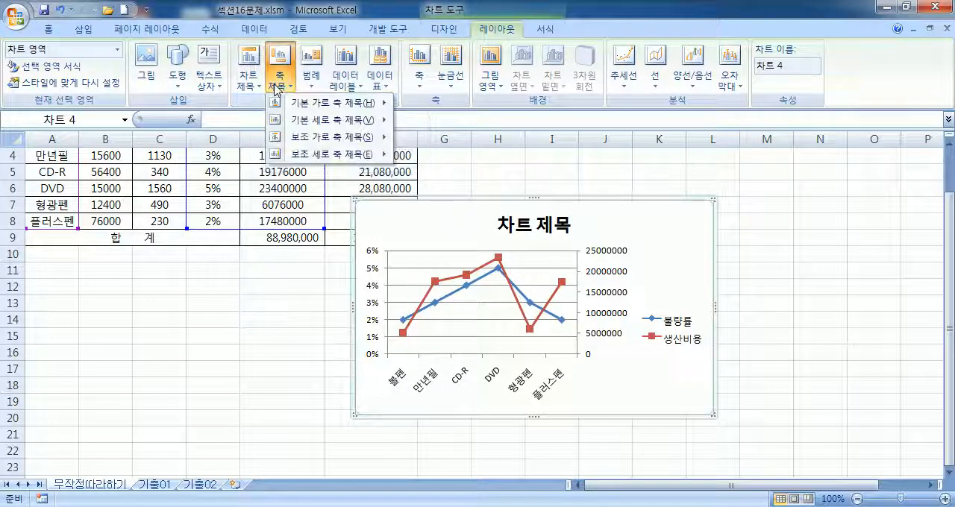
mouse_move(340, 120)
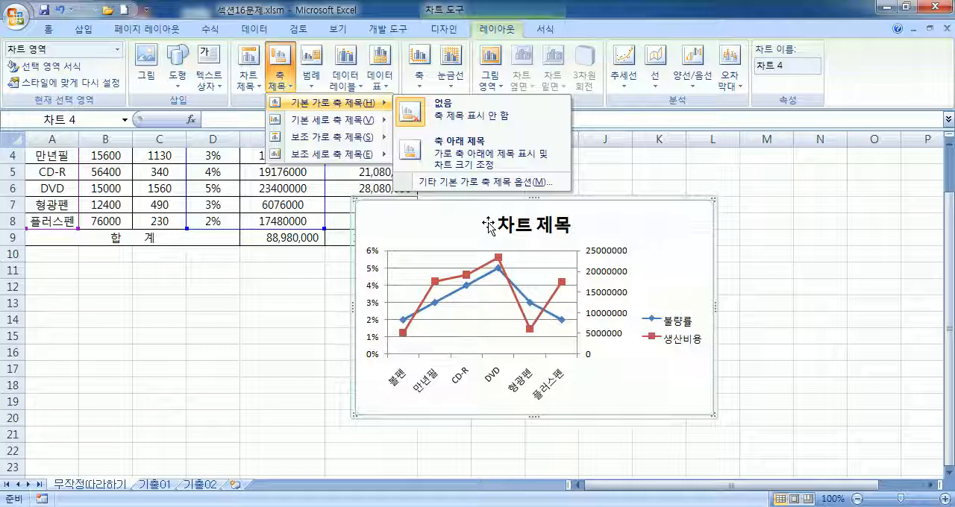
mouse_move(296, 123)
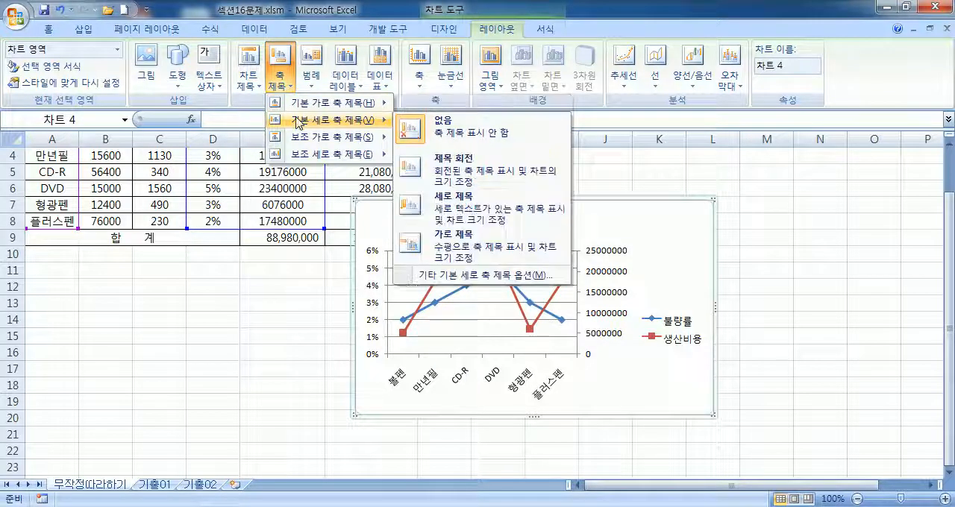
click(451, 208)
Step: Add a secondary vertical axis title to the chart with the 세로 제목 option
click(252, 93)
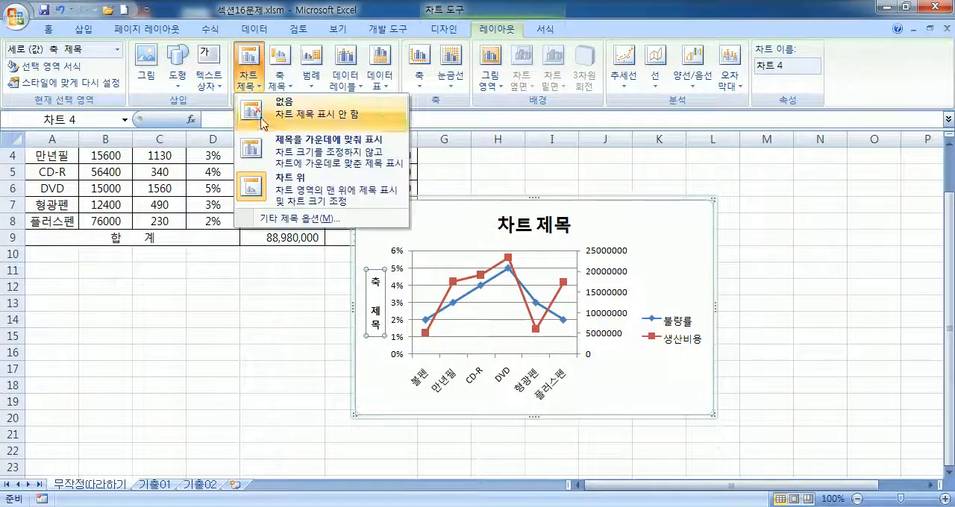
click(277, 82)
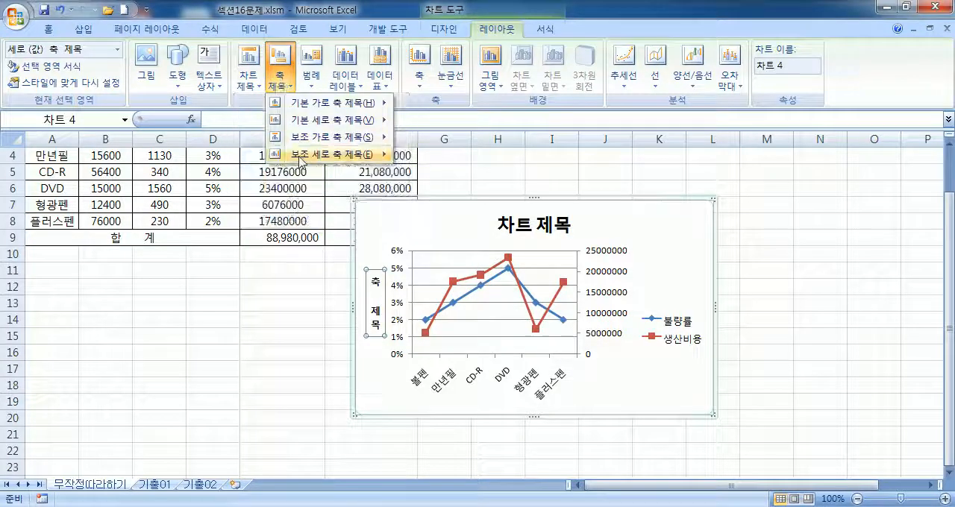
mouse_move(301, 159)
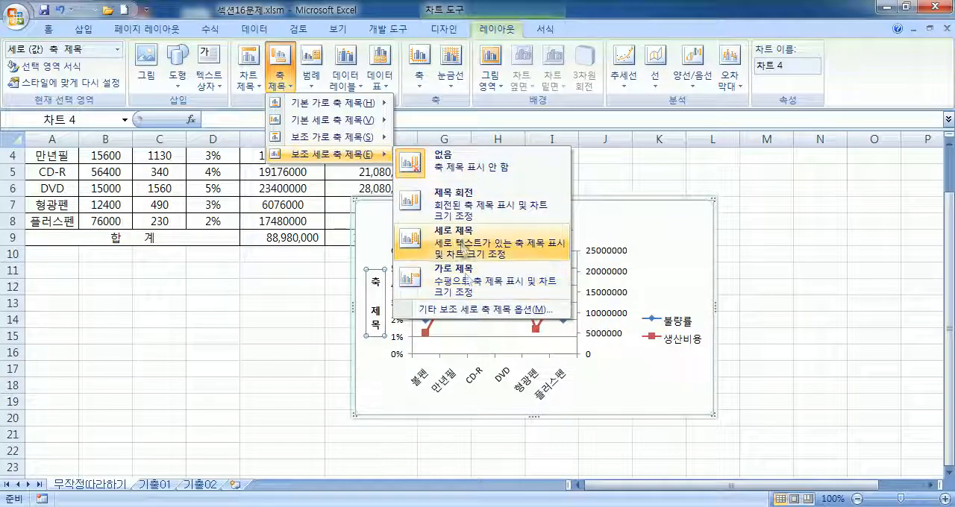
click(478, 244)
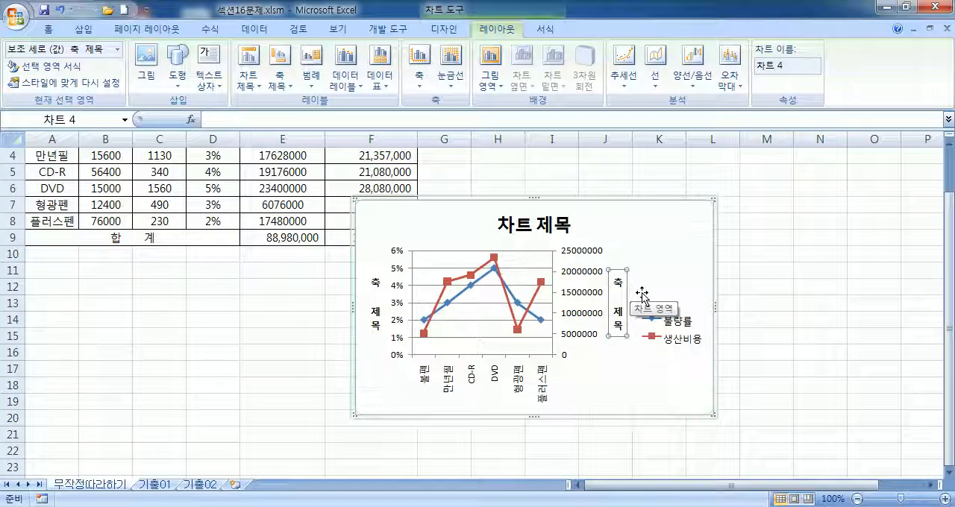
Step: Replace the chart title text with 품목별 불량률 및 생산비용
click(548, 226)
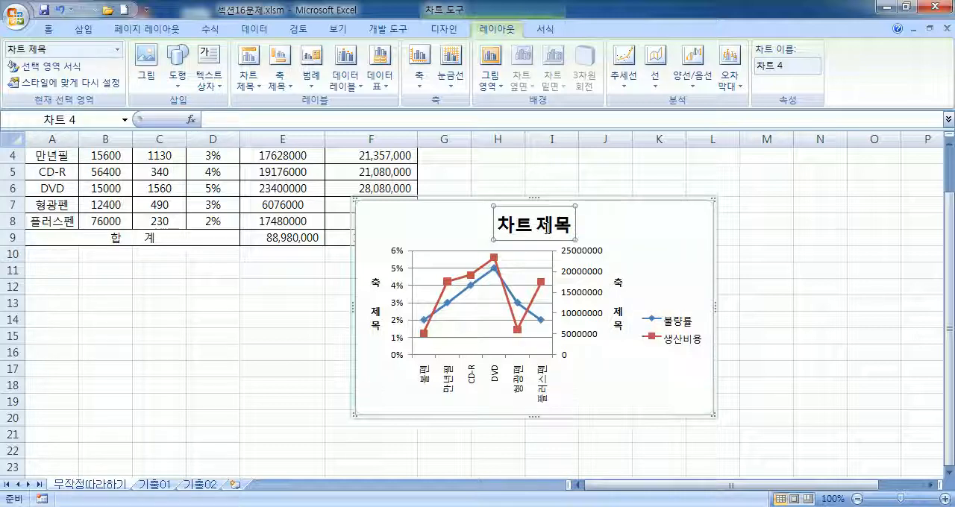
text(vn)
key(BackSpace)
text(푸)
text(목별)
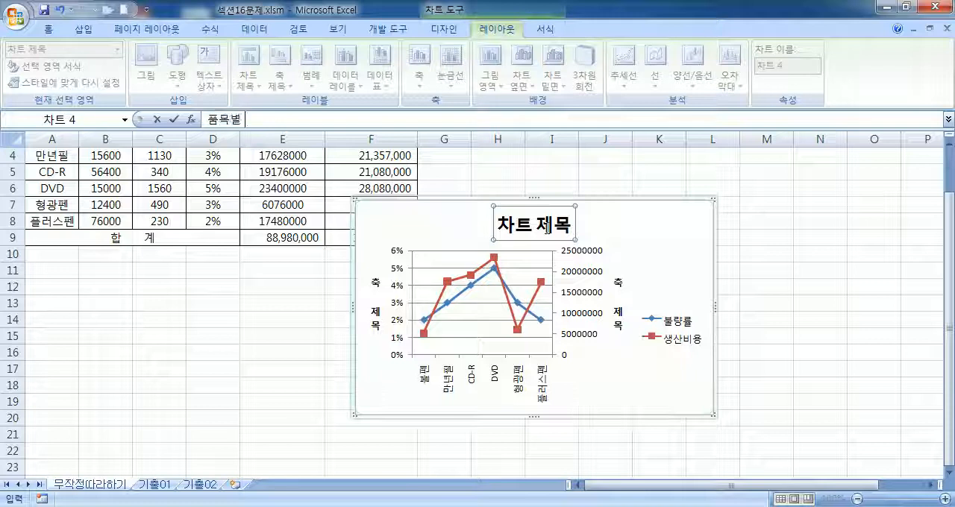
text( 불려)
key(BackSpace)
text(랴)
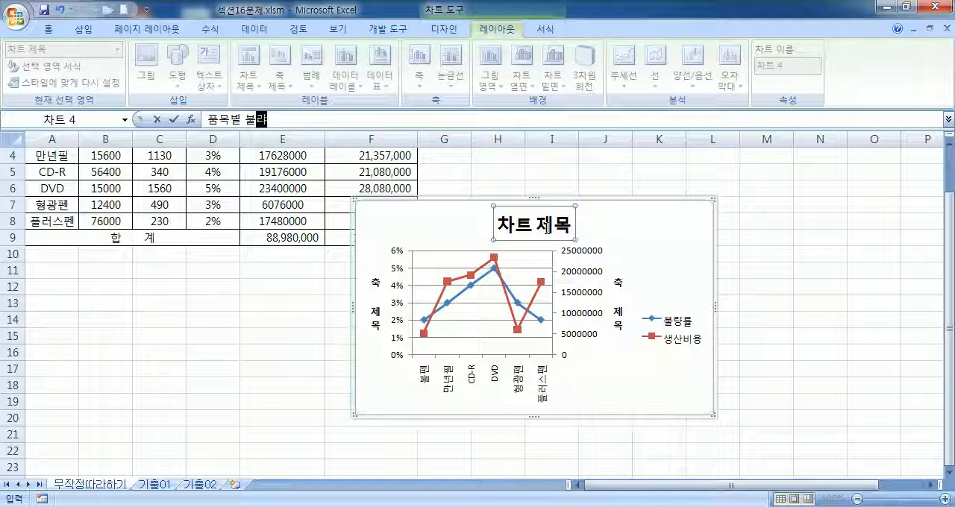
text(률 및)
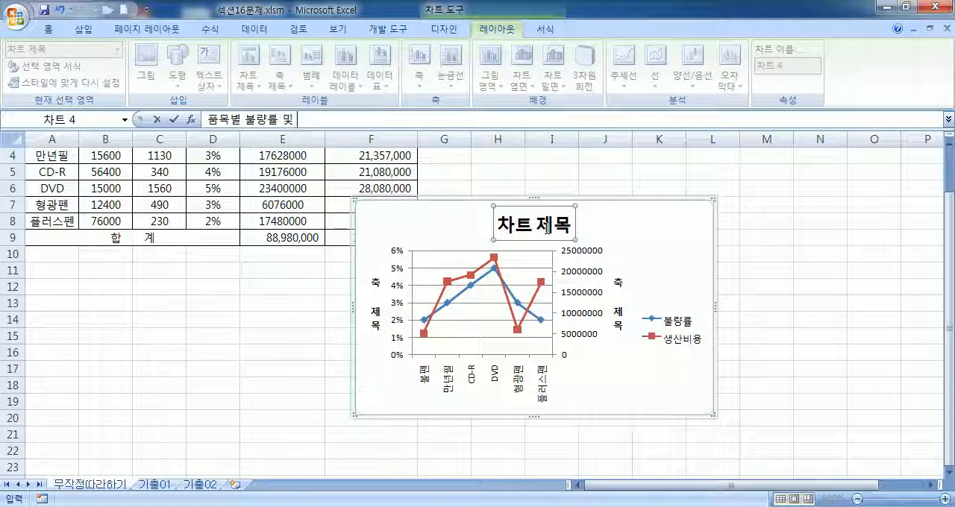
text( 생산비요)
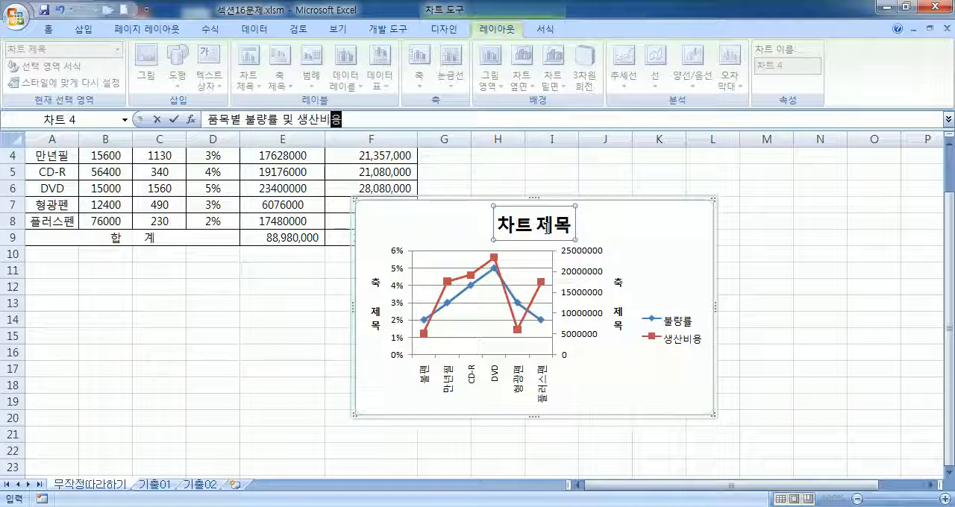
key(Return)
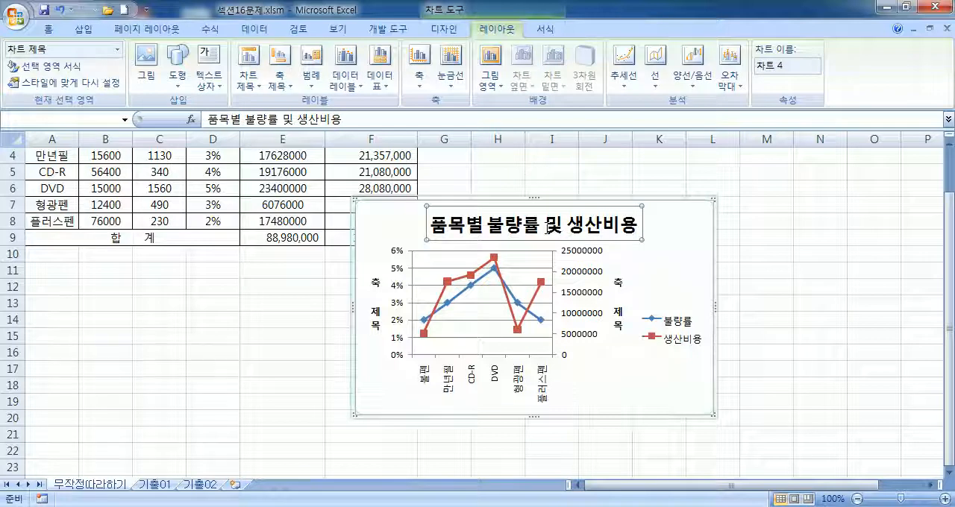
Step: Replace the primary vertical axis title's placeholder text with 불량률
click(377, 287)
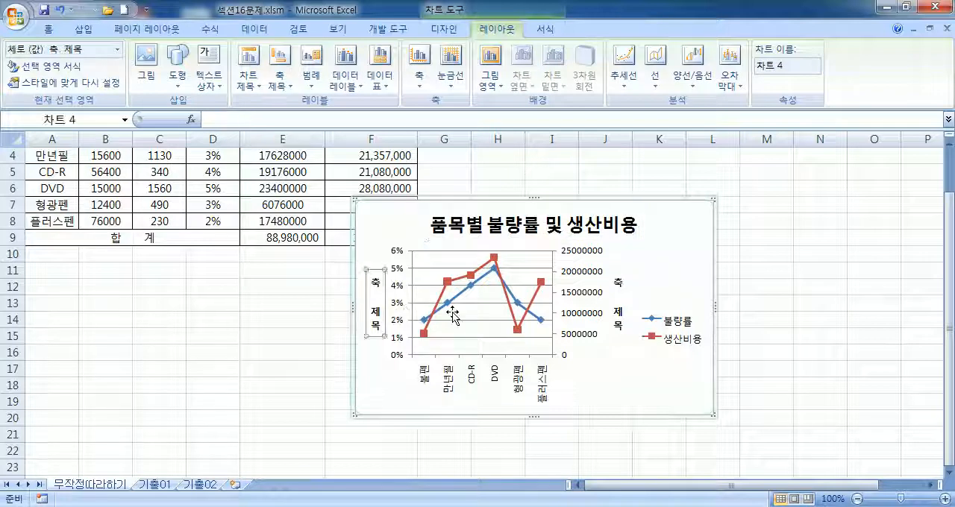
text(불량)
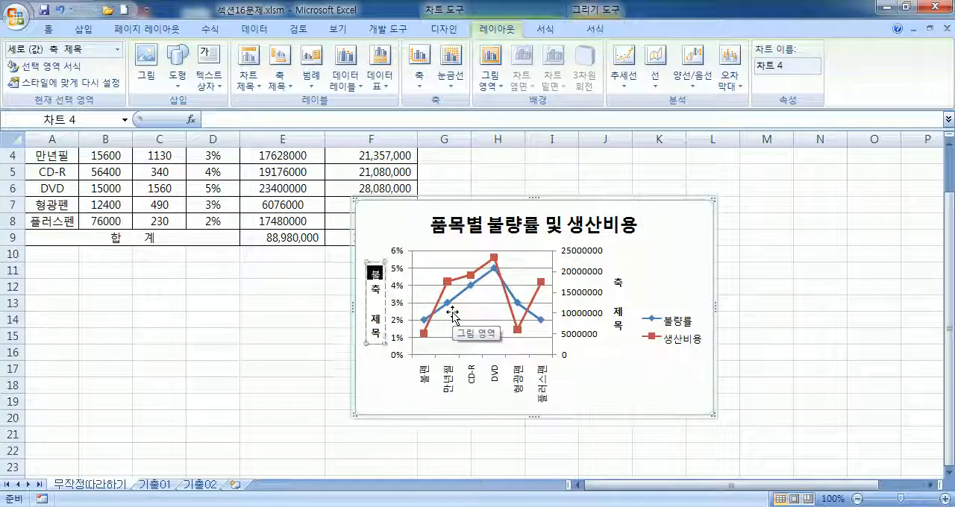
text(률)
key(Escape)
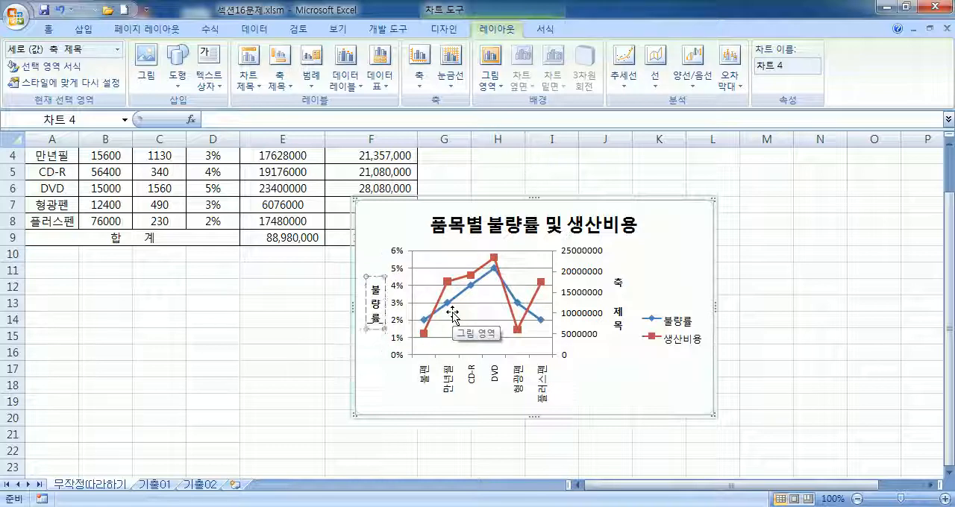
Step: Replace the secondary vertical axis title's placeholder text with 생산비용
click(616, 285)
click(612, 283)
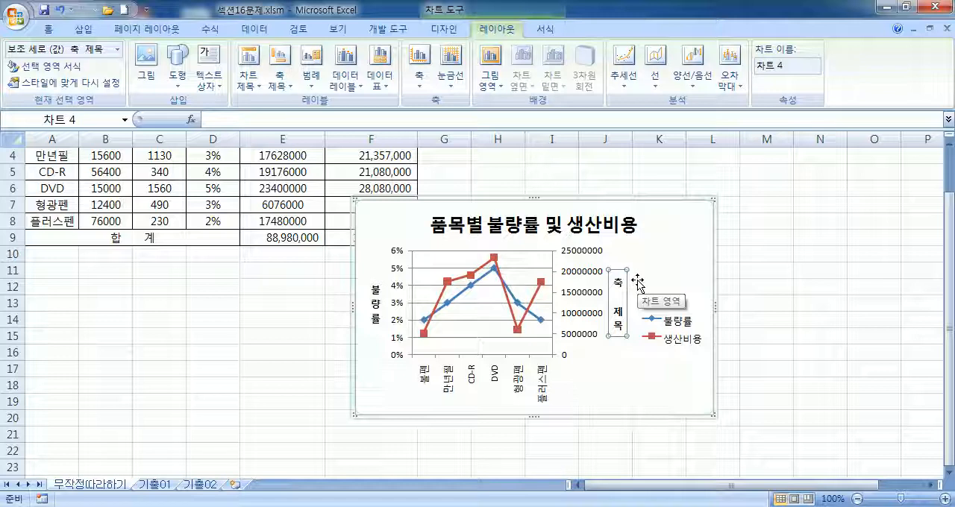
text(생산비요)
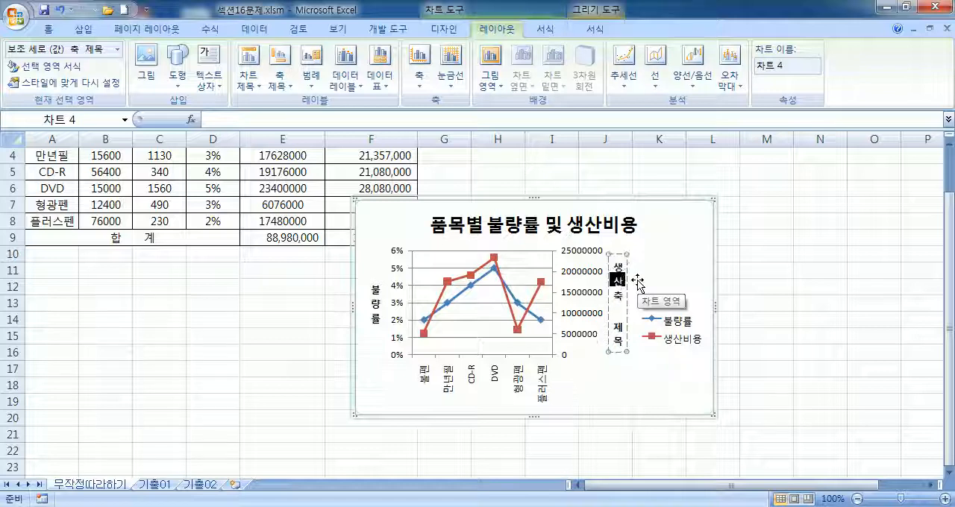
text(ㅇ)
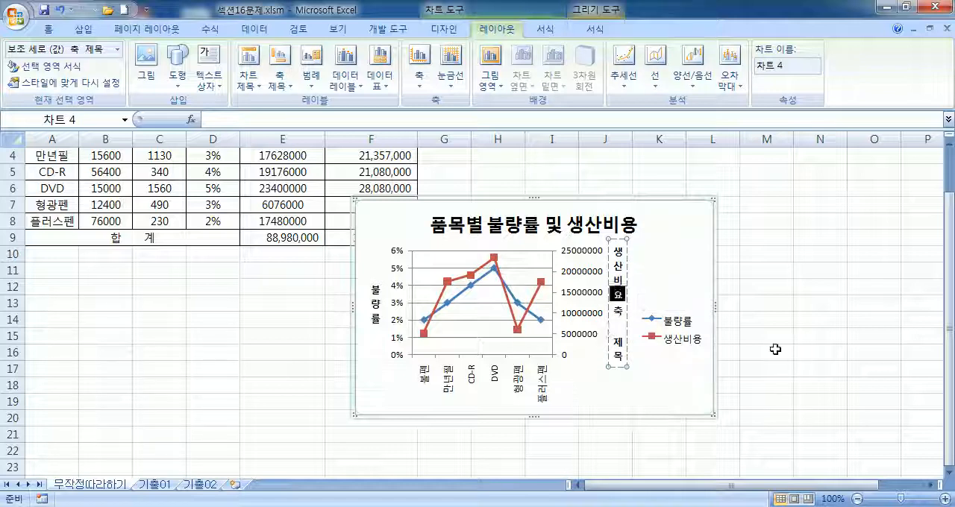
key(Delete)
key(Delete)
key(Delete)
key(Delete)
key(Return)
key(BackSpace)
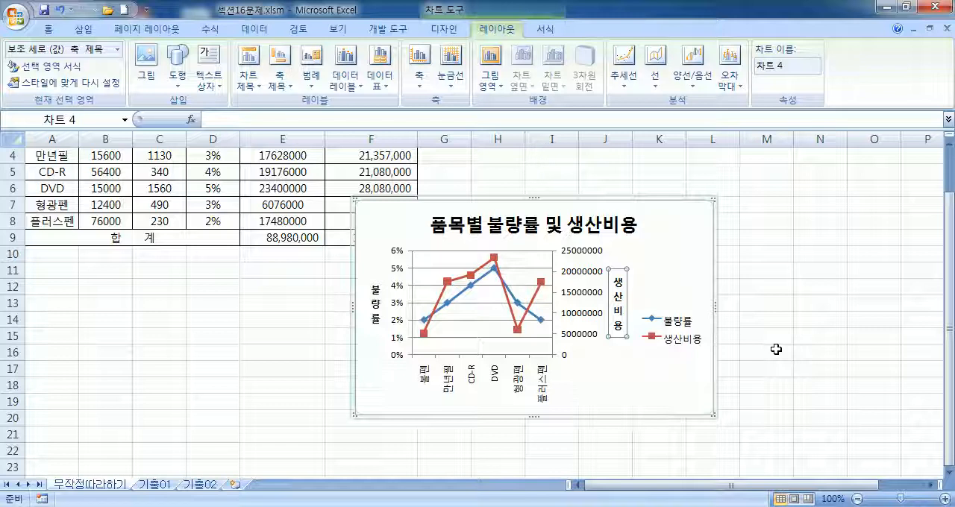
Step: Review the chart title's font settings and the fill options in its 차트 제목 서식 dialog
click(543, 226)
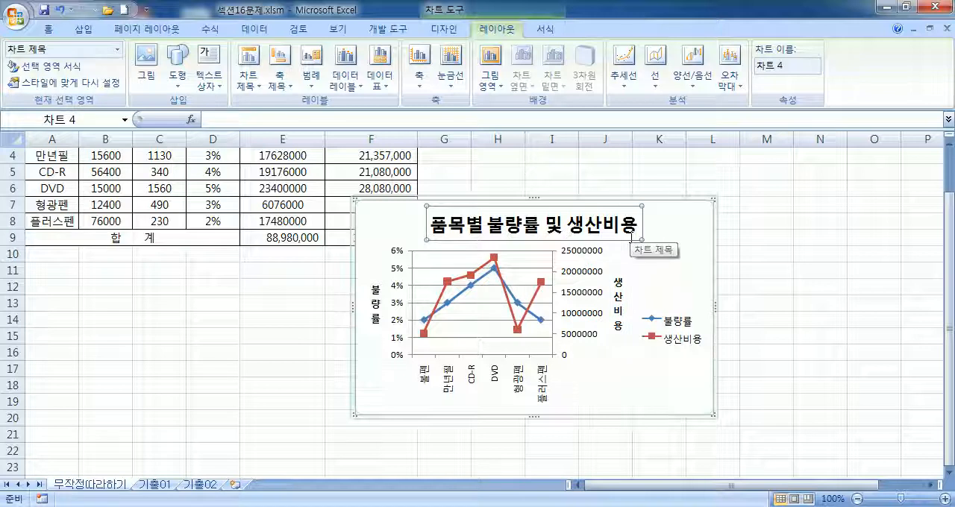
click(48, 29)
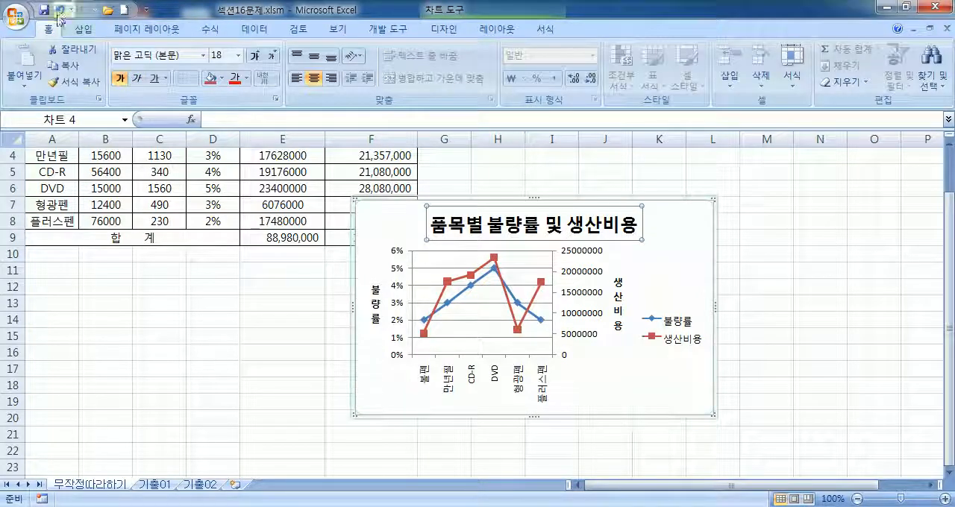
double_click(618, 283)
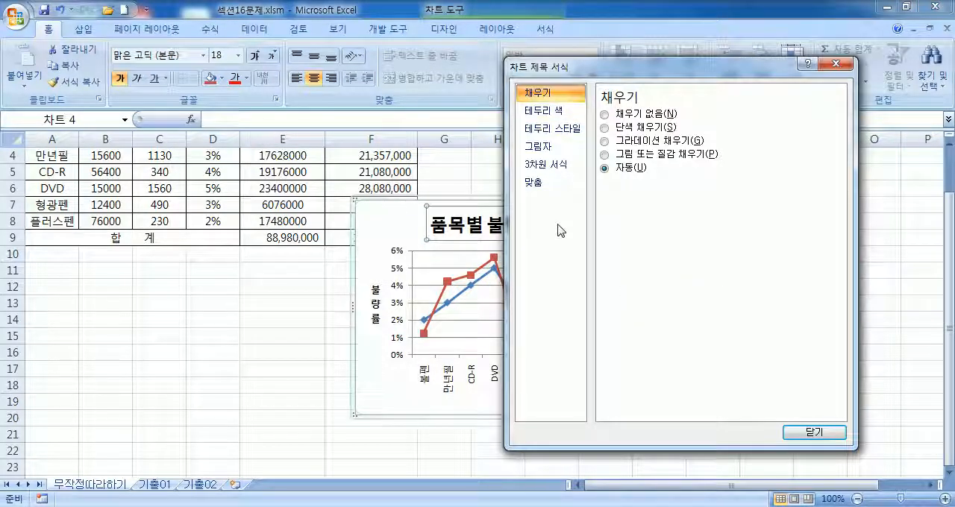
key(Escape)
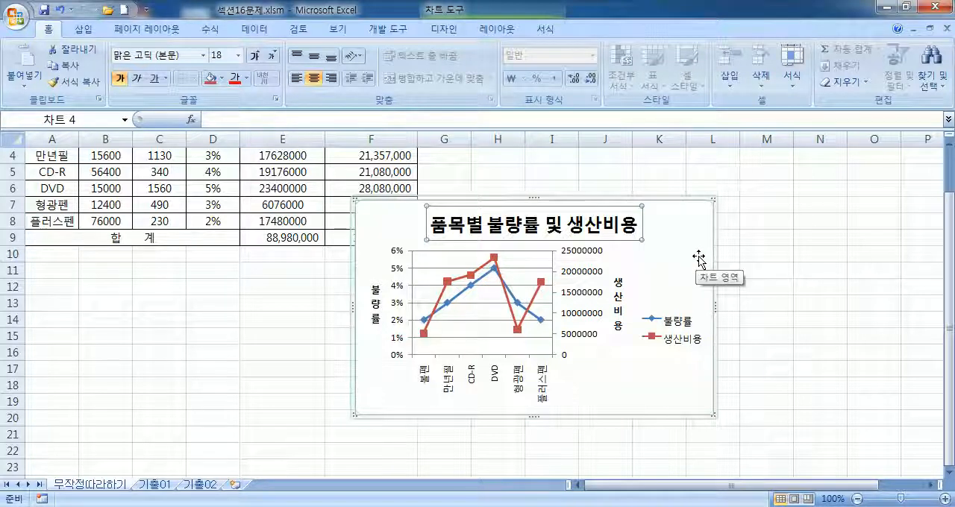
Step: Move the chart into the empty area below the table, spanning about rows 11 to 24, and leave it selected
scroll(698, 258, up, 1)
drag(692, 256, 574, 338)
scroll(629, 341, down, 4)
scroll(632, 338, up, 2)
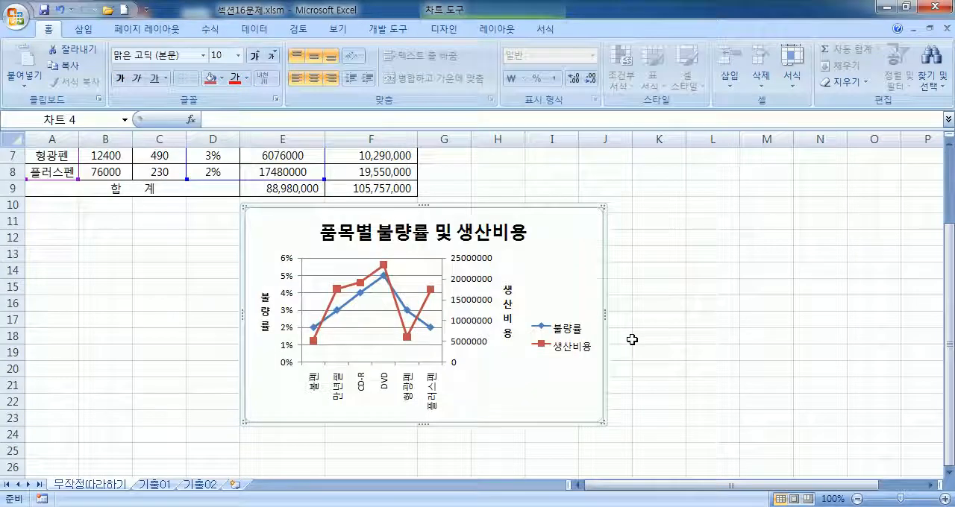
drag(564, 273, 629, 281)
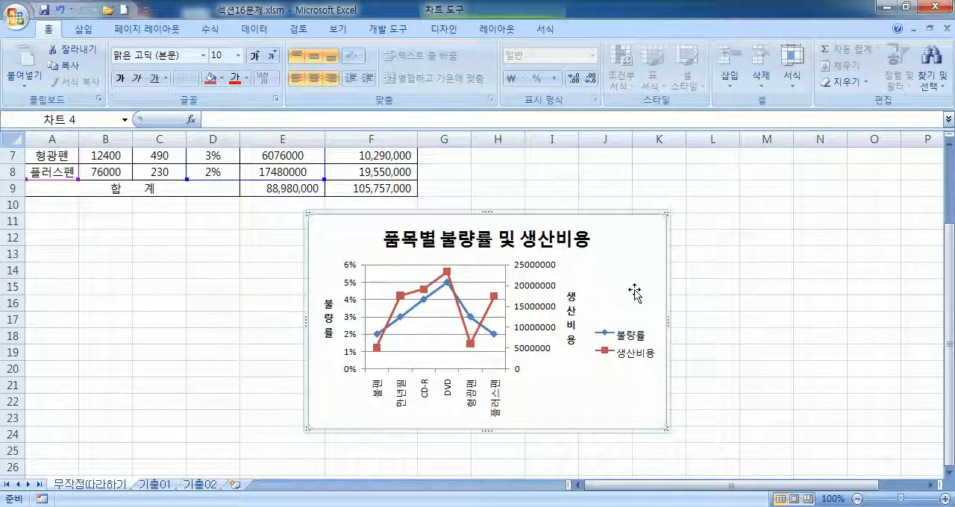
click(773, 210)
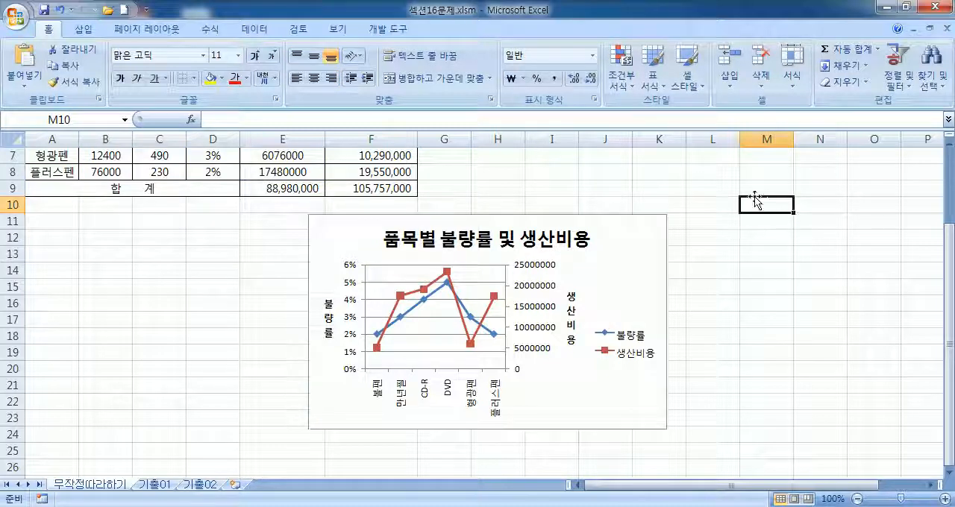
click(635, 236)
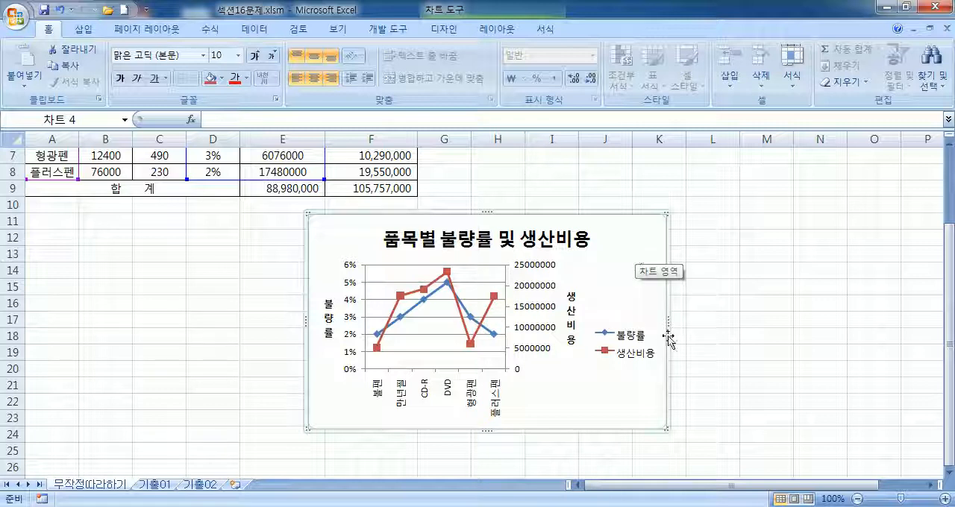
Step: Move and resize the chart below the table so it spans about columns A to F and rows 13 to 28
drag(652, 300, 472, 317)
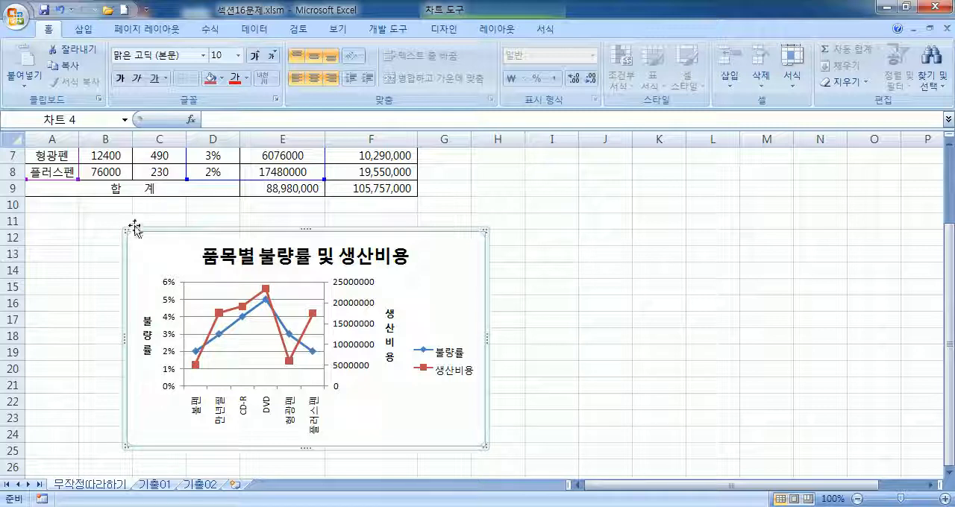
drag(124, 230, 26, 245)
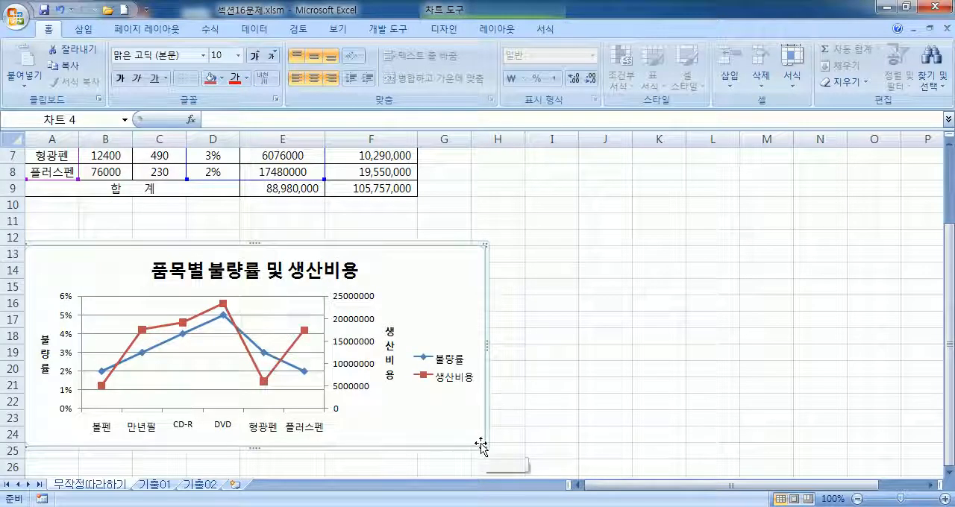
drag(485, 446, 416, 458)
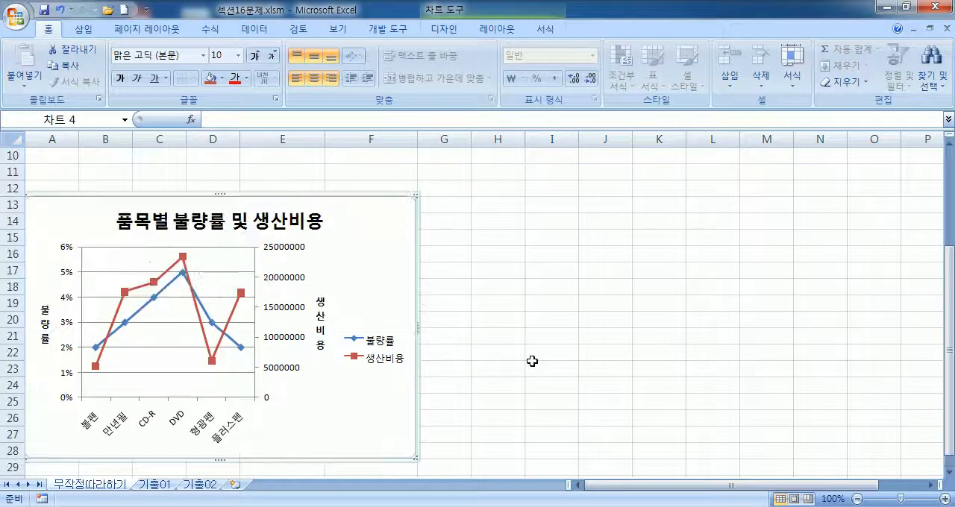
Step: Draw an oval about 4.92 cm wide and 2.94 cm high in the empty cells around I10 to K15
scroll(532, 361, up, 1)
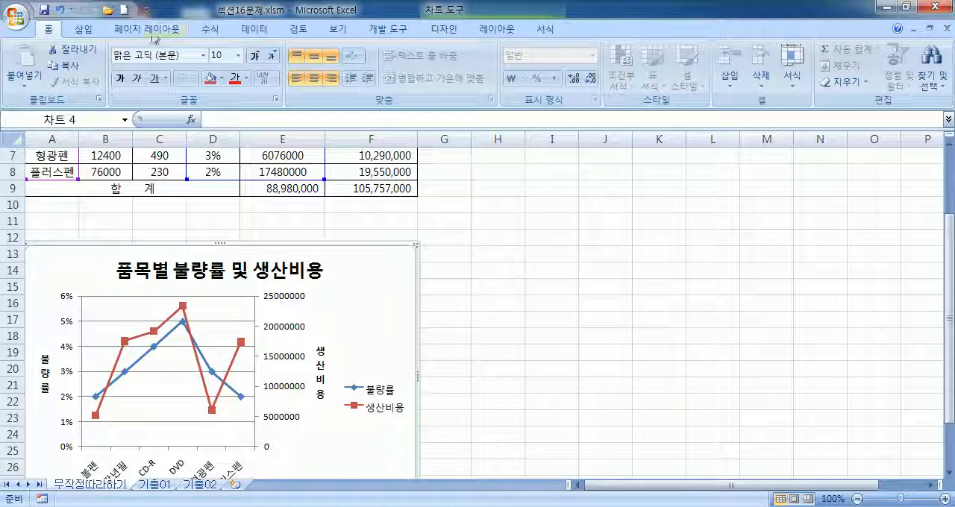
click(83, 30)
click(159, 66)
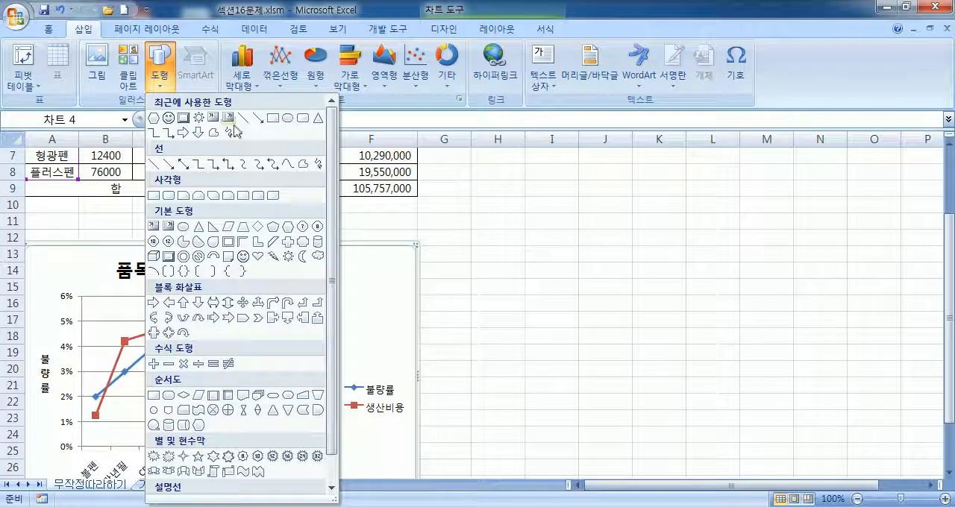
click(288, 122)
drag(548, 209, 687, 291)
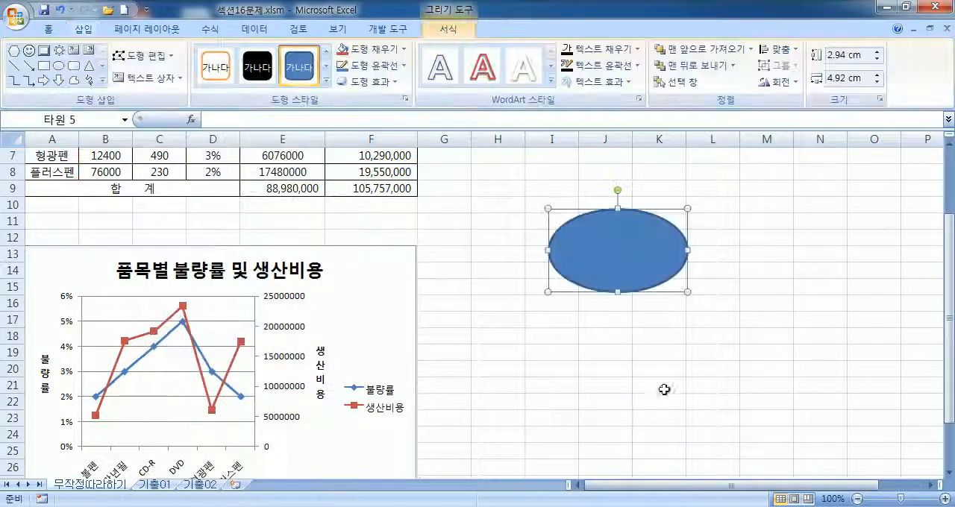
click(643, 436)
Step: Reposition the oval to about rows 8 to 14 beside the chart and delete it from the sheet
click(619, 252)
mouse_move(619, 252)
mouse_down()
mouse_move(582, 231)
mouse_move(599, 239)
mouse_move(595, 228)
mouse_move(607, 226)
mouse_move(599, 226)
mouse_up()
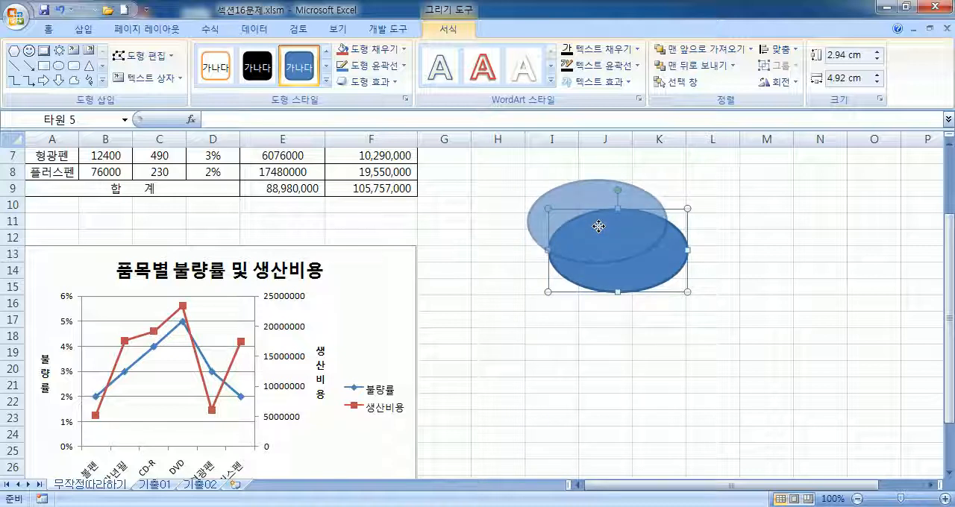
drag(599, 226, 598, 226)
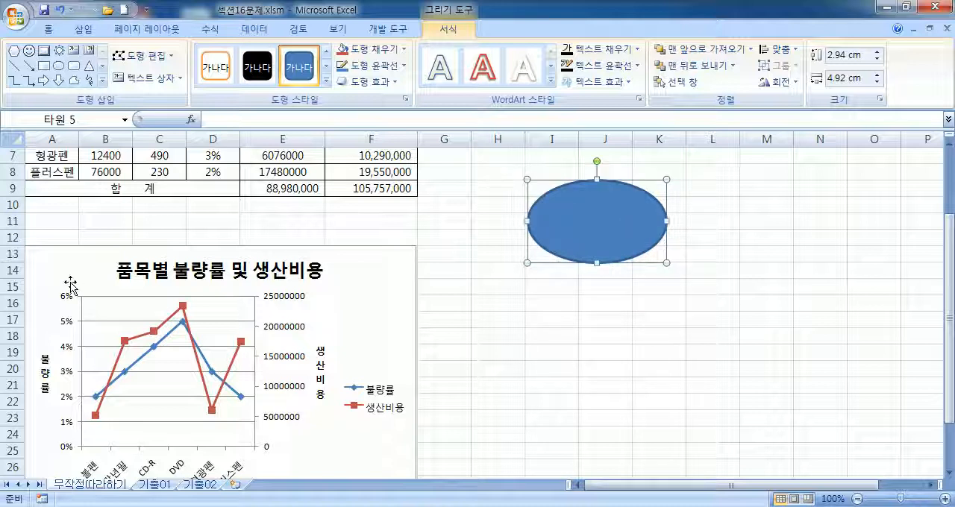
drag(566, 229, 565, 231)
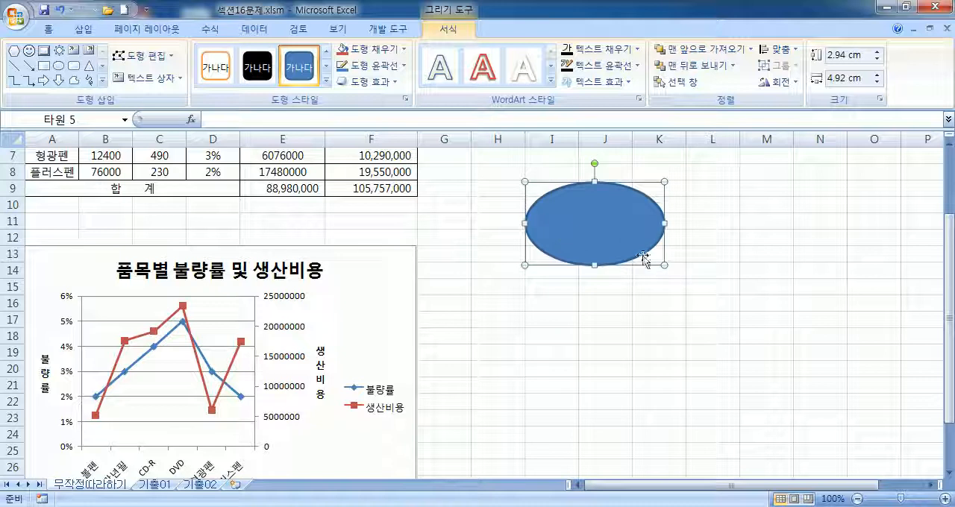
drag(665, 269, 810, 396)
key(Delete)
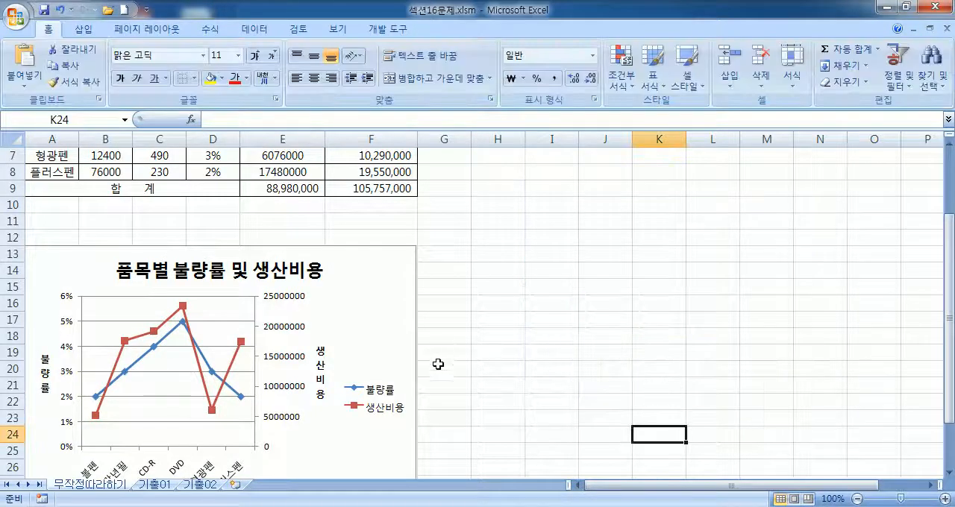
Step: Widen the chart slightly to align its edge with the right border of column F, leaving cell H28 selected
scroll(439, 359, down, 4)
click(372, 275)
drag(415, 179, 419, 179)
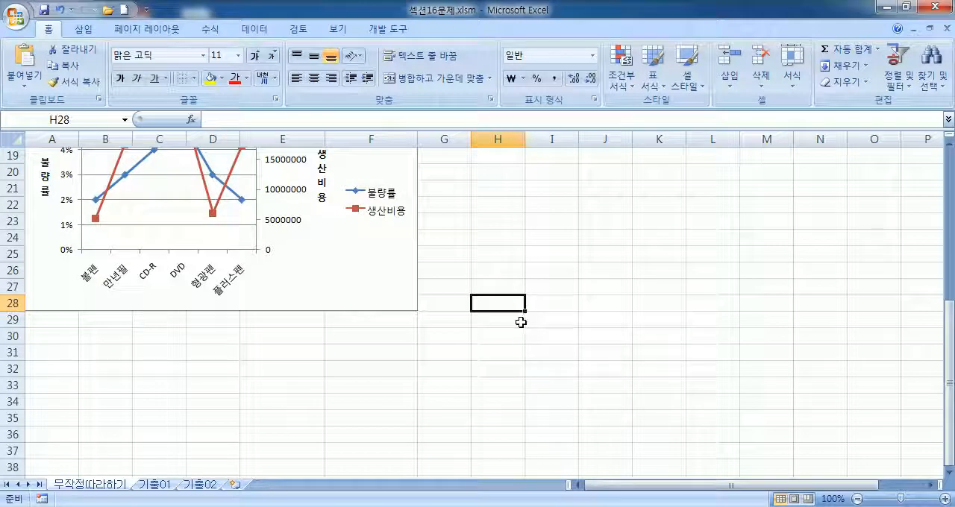
scroll(520, 321, up, 3)
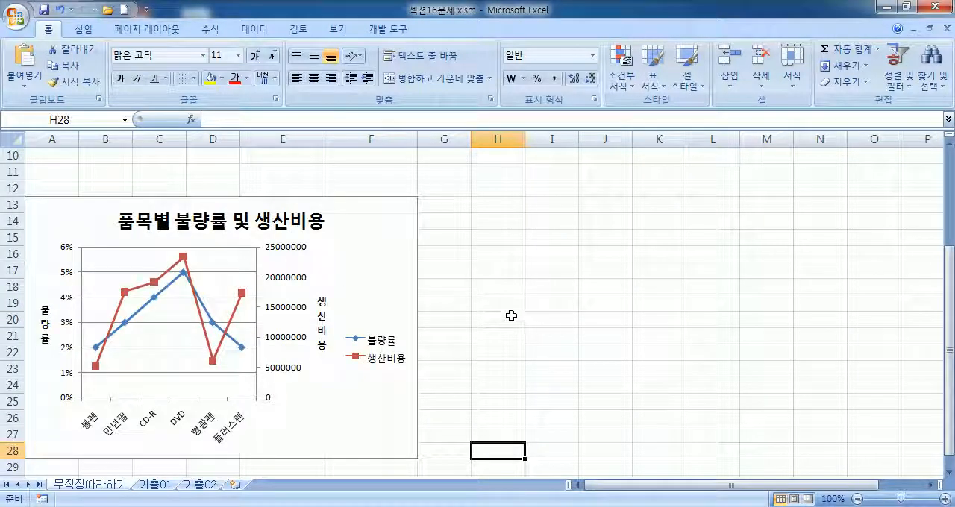
Step: Format the chart title with the 굴림 font, size 14, in bold
click(321, 224)
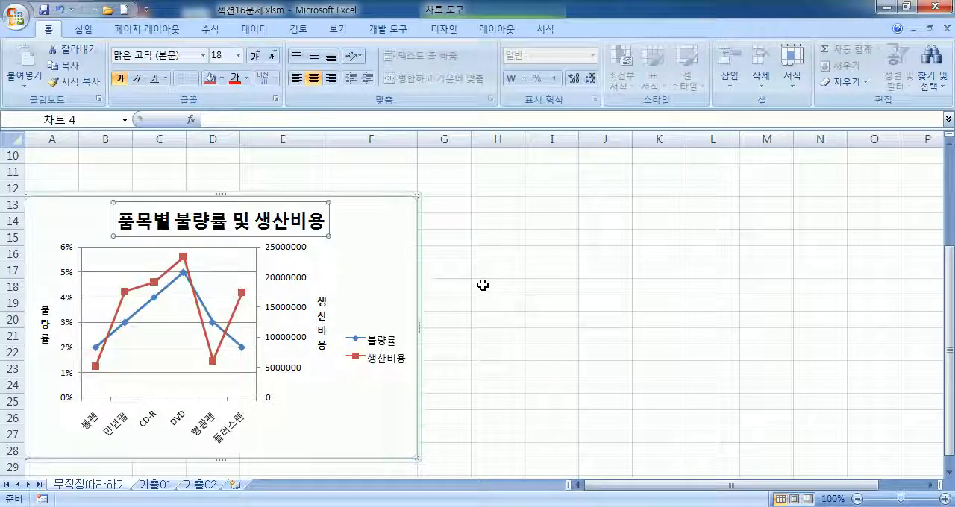
click(191, 55)
key(BackSpace)
text(굴림)
key(Return)
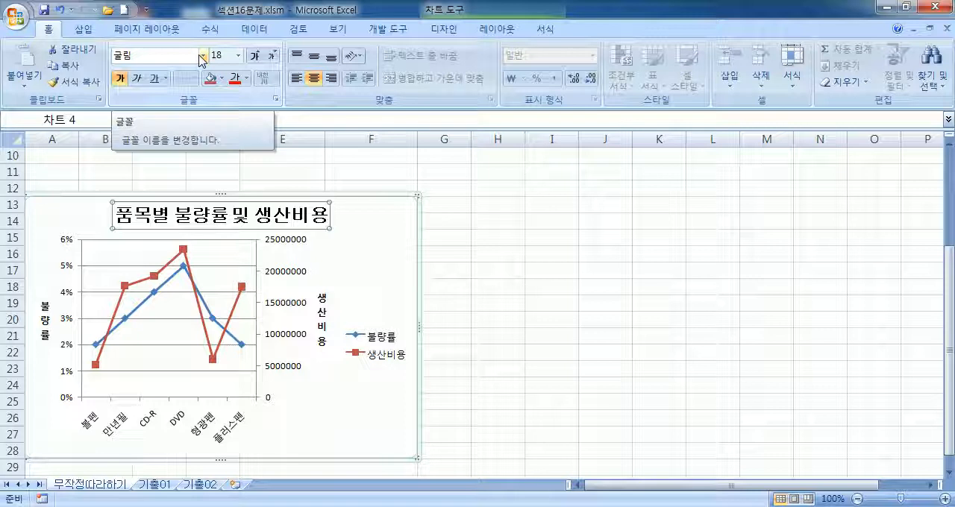
click(269, 57)
click(268, 57)
click(268, 58)
click(254, 56)
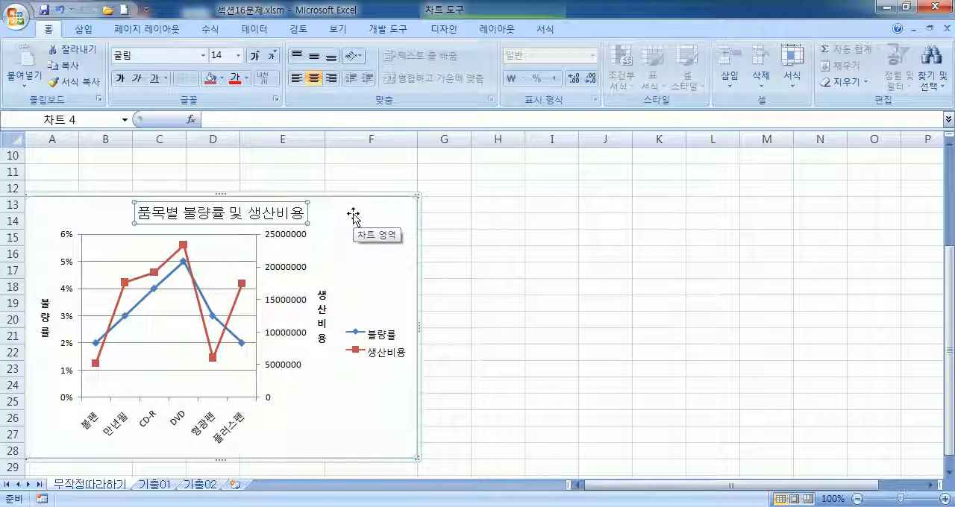
click(121, 78)
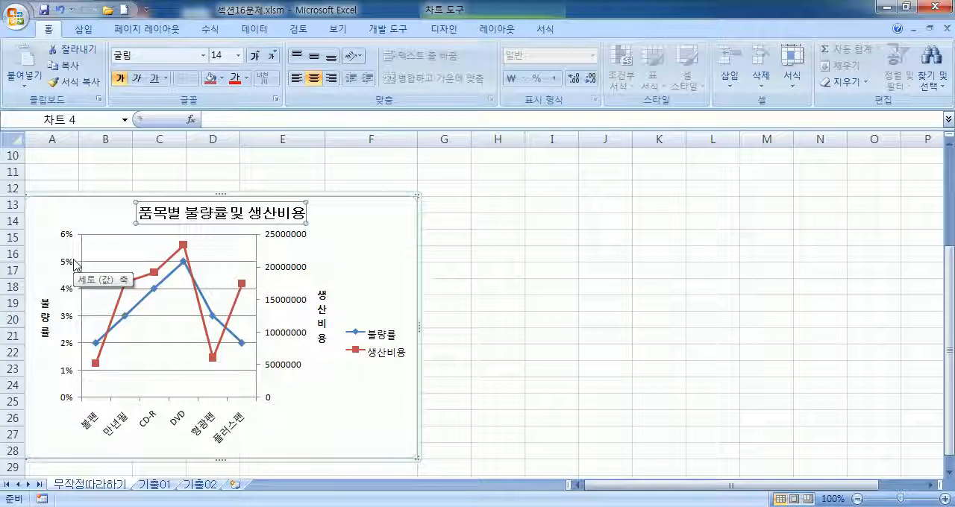
click(299, 273)
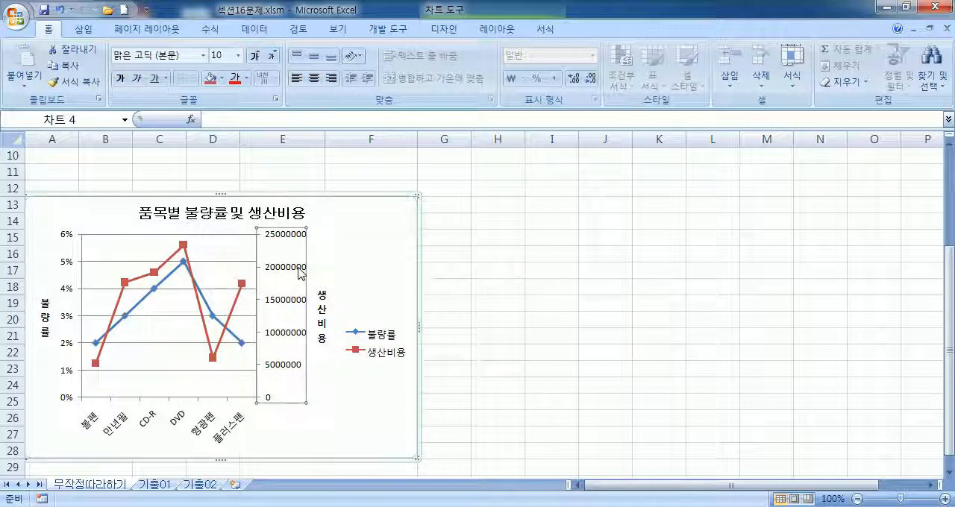
click(400, 250)
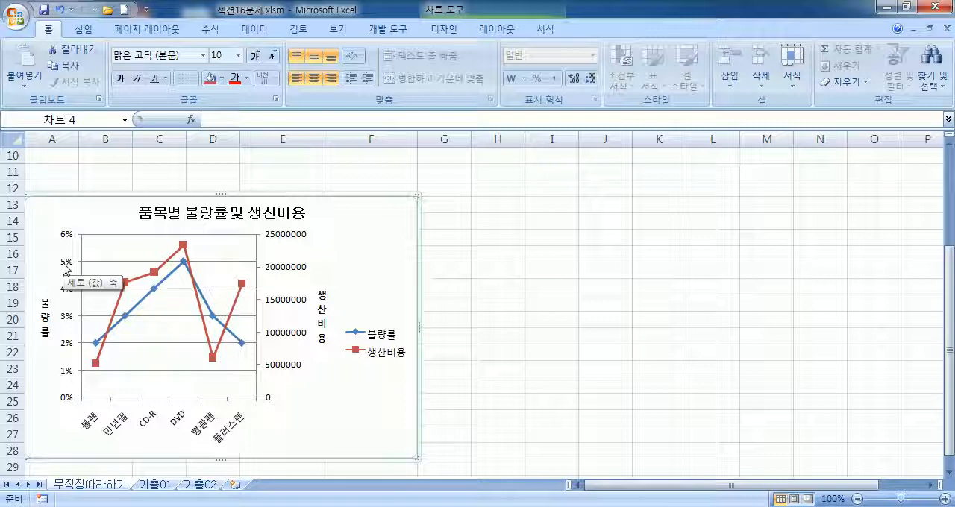
click(296, 273)
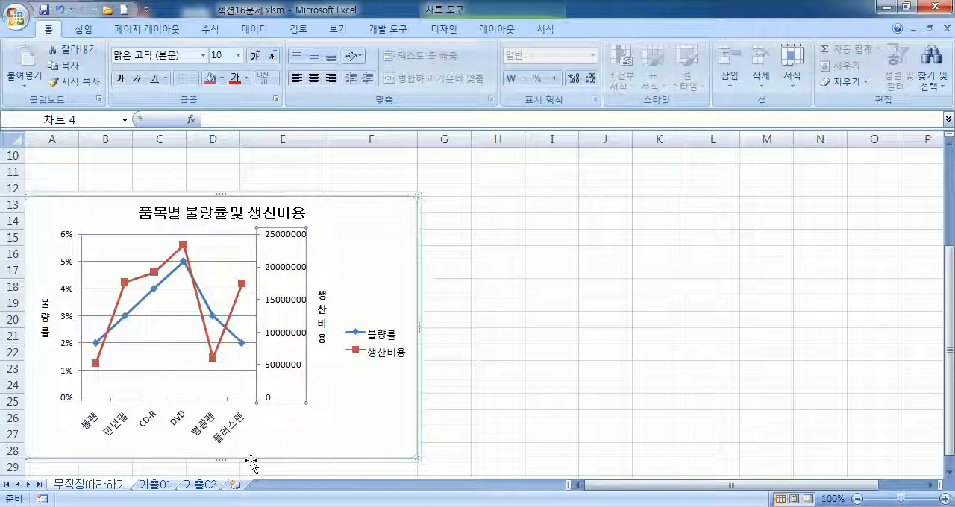
click(375, 276)
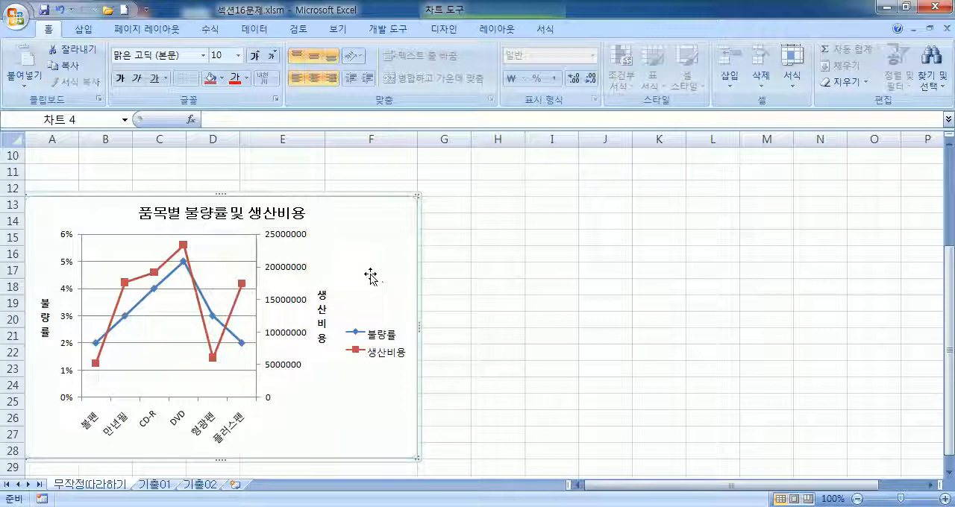
Step: Set the secondary vertical axis maximum to a fixed value of 30000000 in its 축 서식 dialog
click(275, 269)
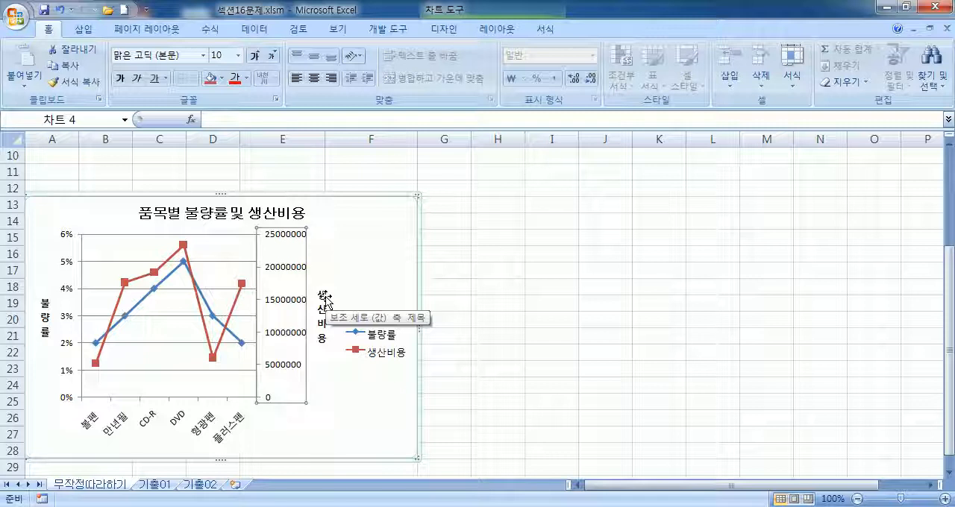
key(ctrl+1)
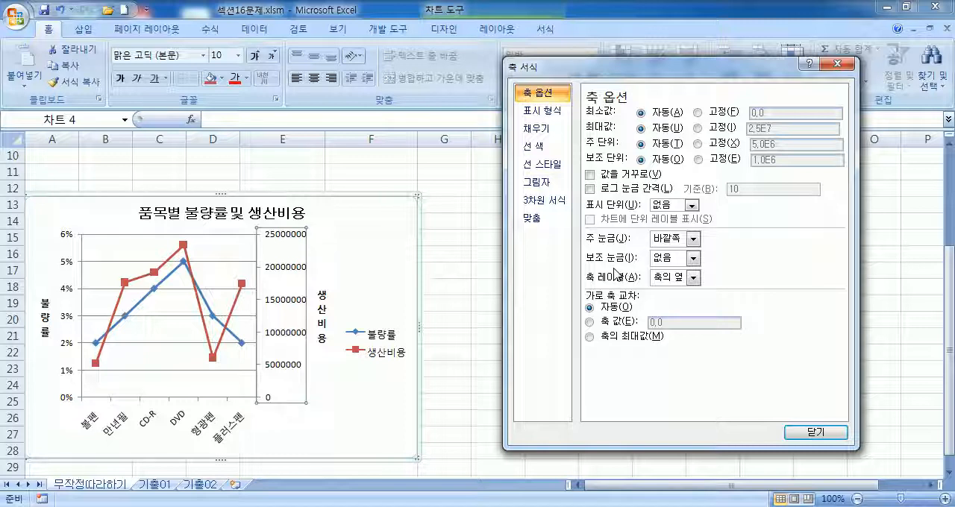
drag(645, 70, 586, 67)
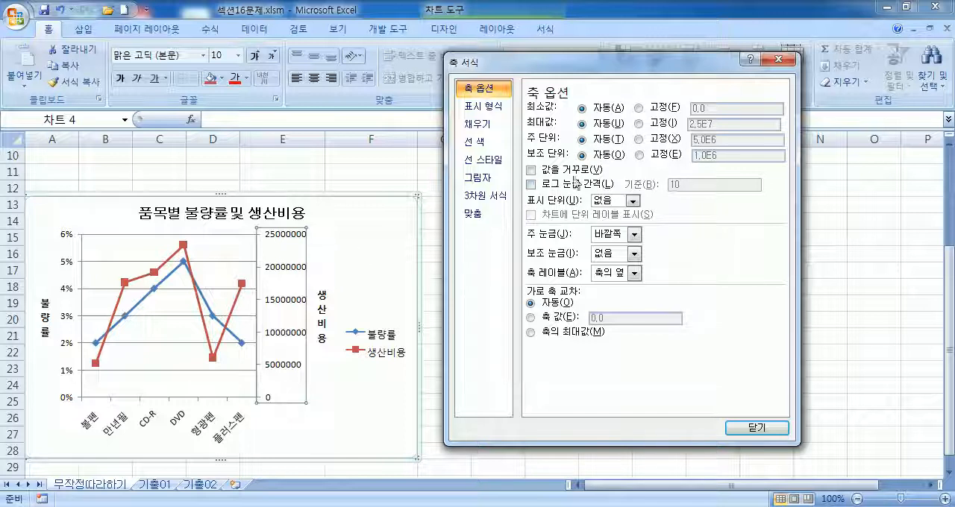
click(638, 124)
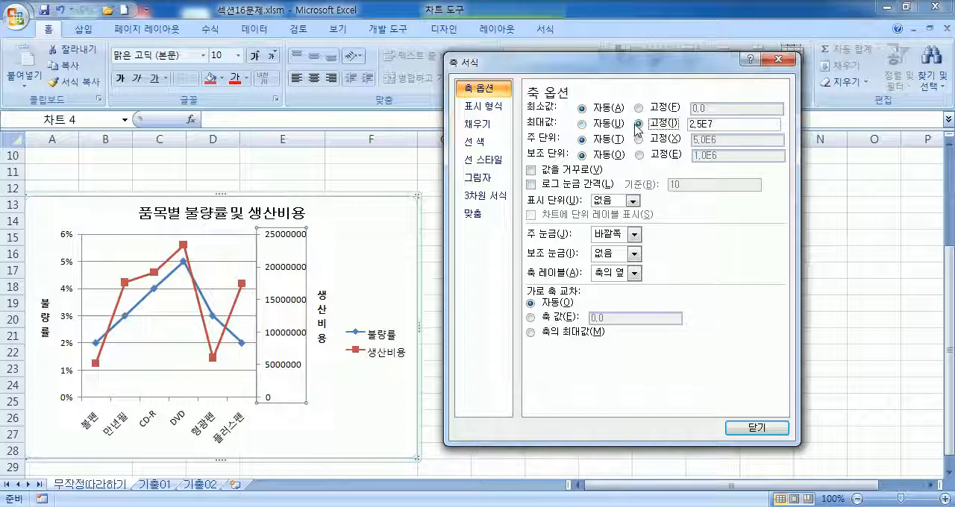
click(727, 124)
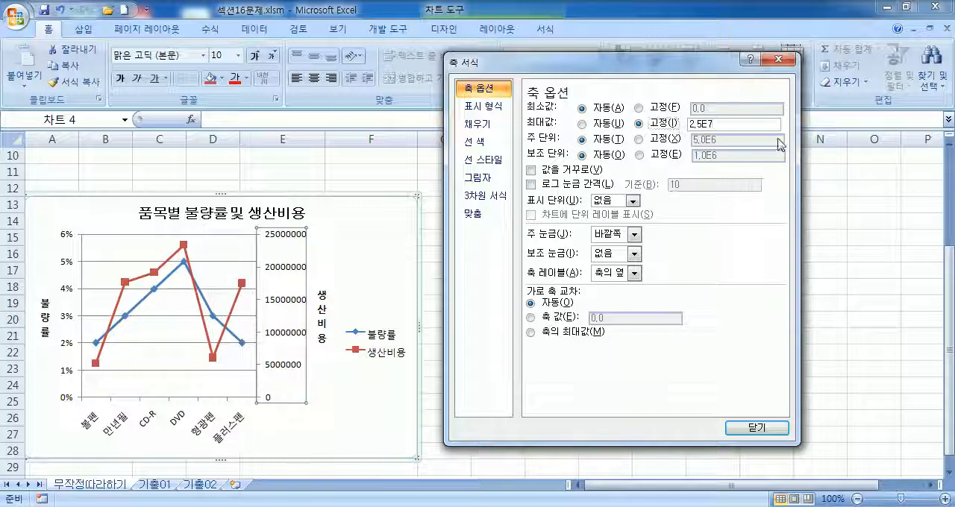
key(BackSpace)
key(BackSpace)
key(BackSpace)
key(BackSpace)
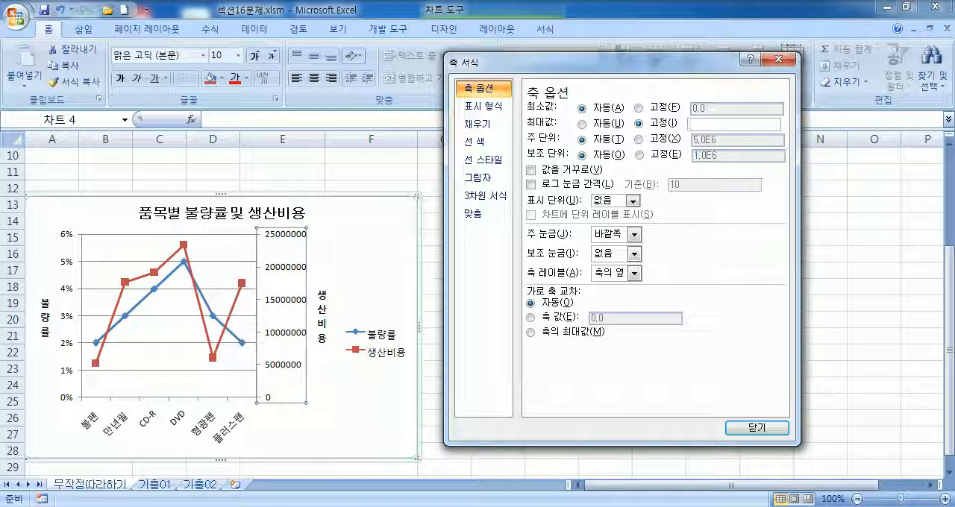
text(30000000)
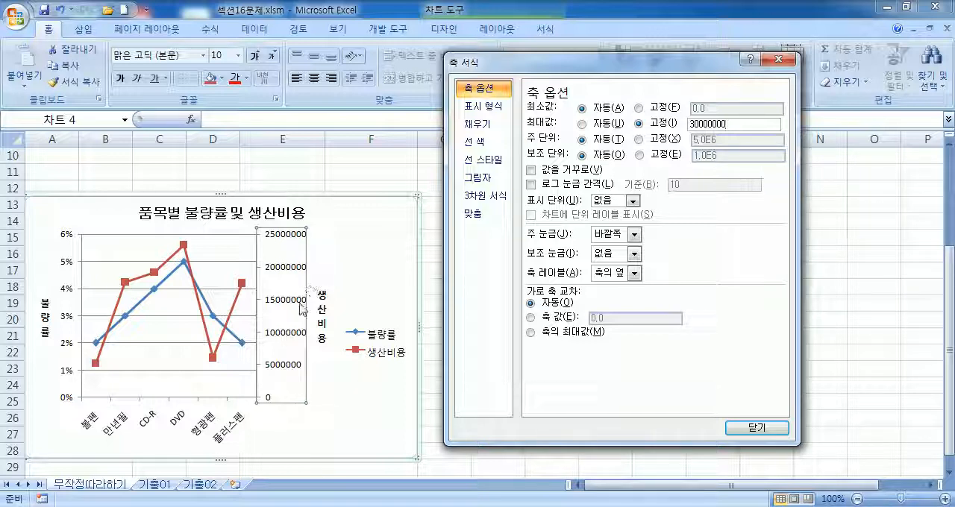
Step: Set the secondary vertical axis major unit to a fixed value of 10000000
click(639, 140)
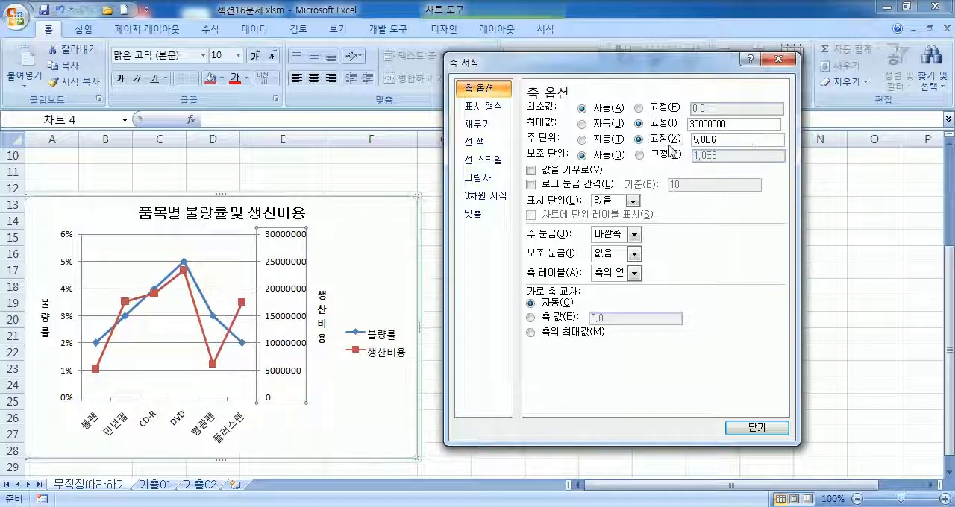
text(10000000)
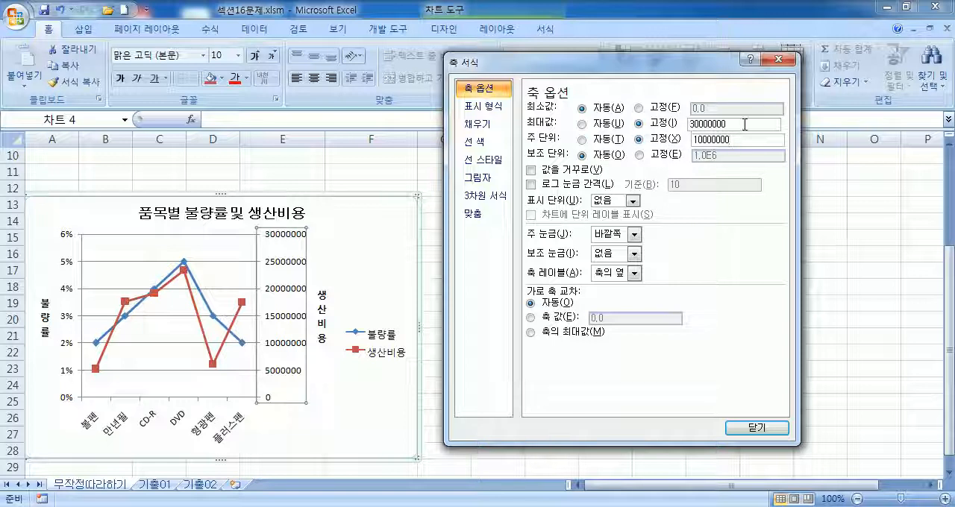
click(651, 140)
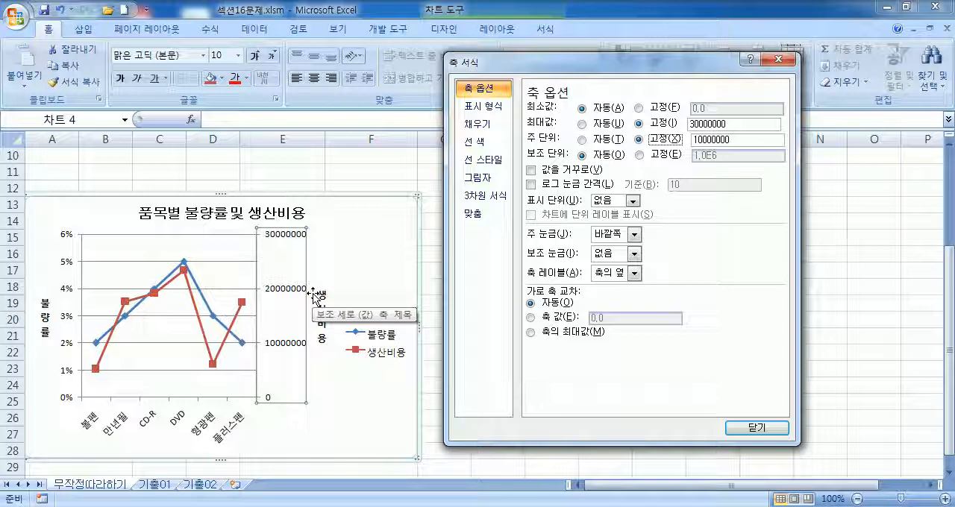
Step: Give the secondary vertical axis labels the 숫자 number format with 0 decimal places
click(486, 114)
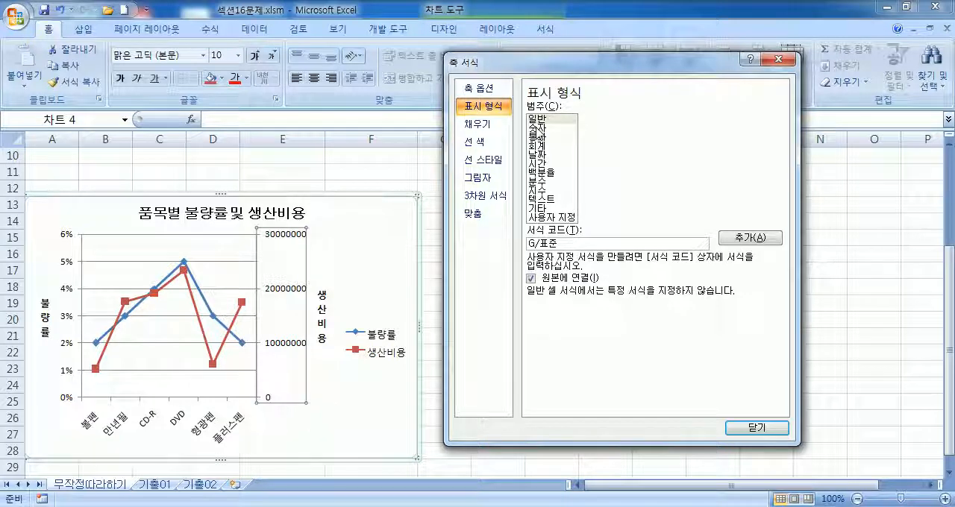
click(541, 128)
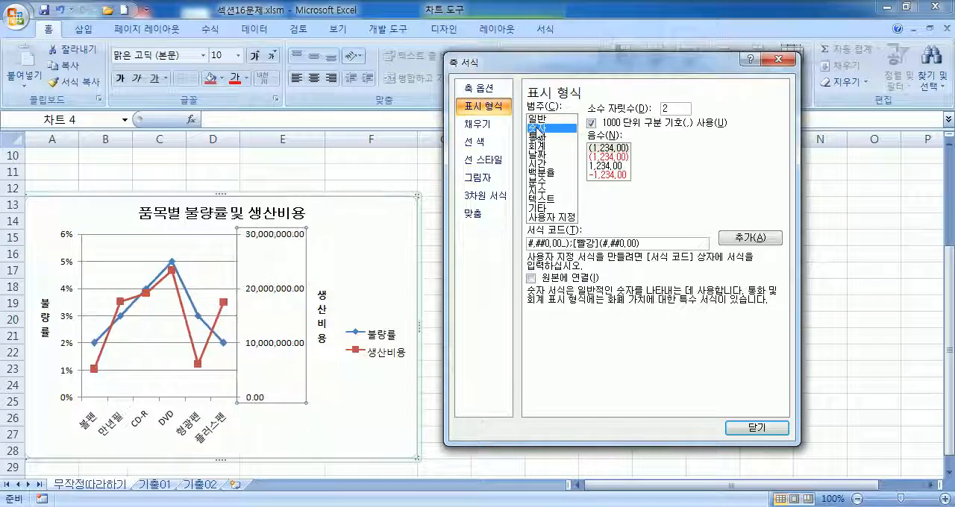
click(681, 109)
key(BackSpace)
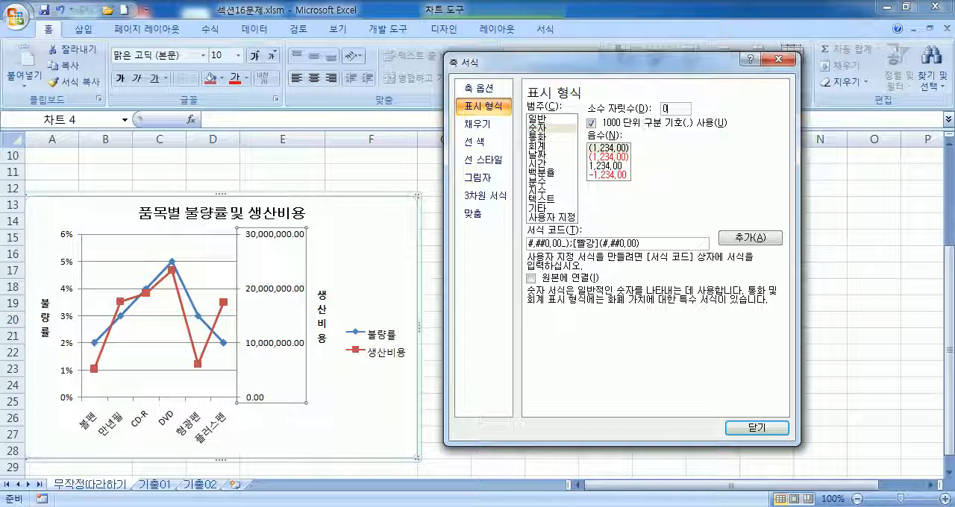
text(0)
click(554, 128)
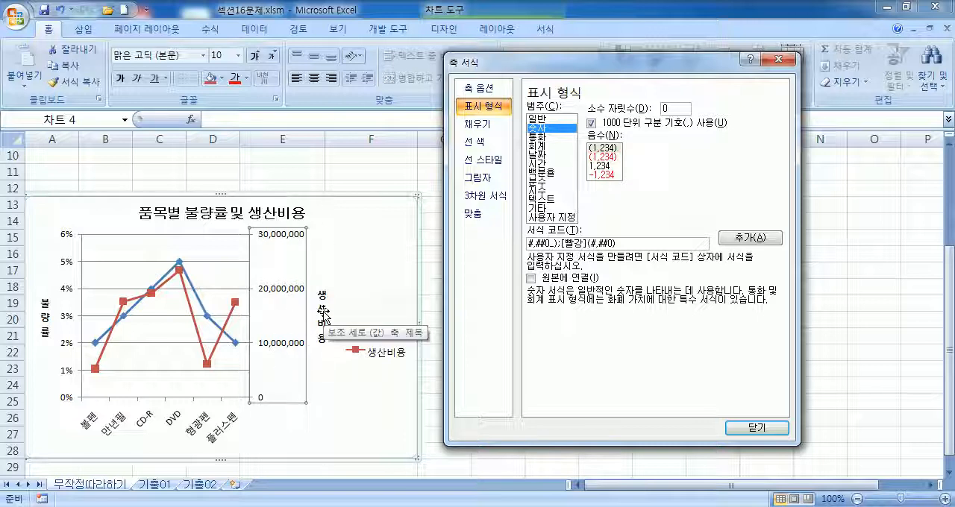
Step: Turn off the 1000 단위 구분 기호 option in the secondary vertical axis number format
click(487, 95)
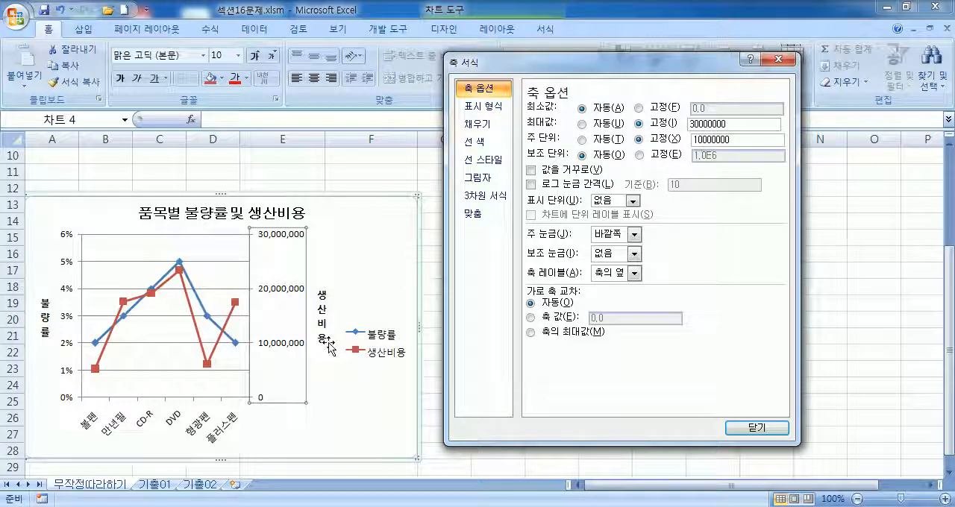
click(480, 112)
click(591, 123)
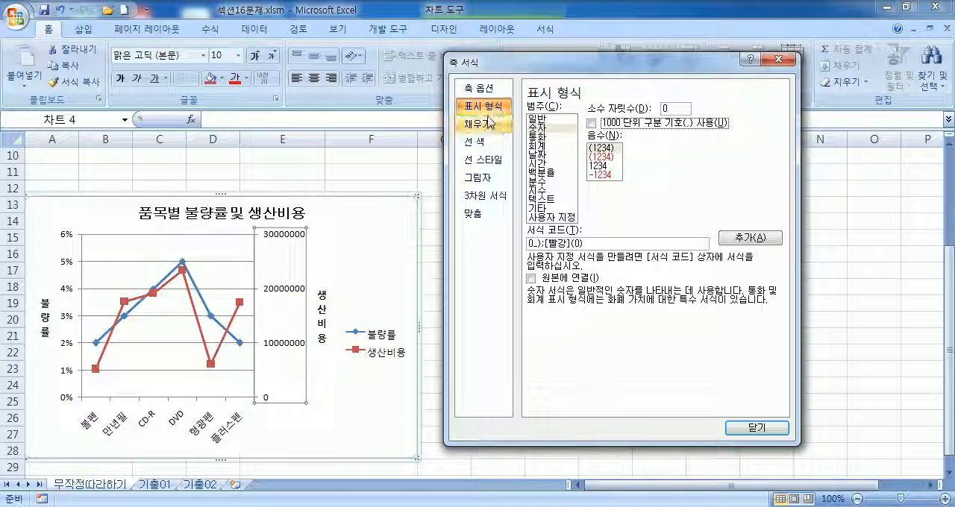
Step: Format the secondary vertical axis labels as 숫자 with the 1000 단위 구분 기호 on and 0 decimal places, and close the dialog
click(538, 119)
click(539, 127)
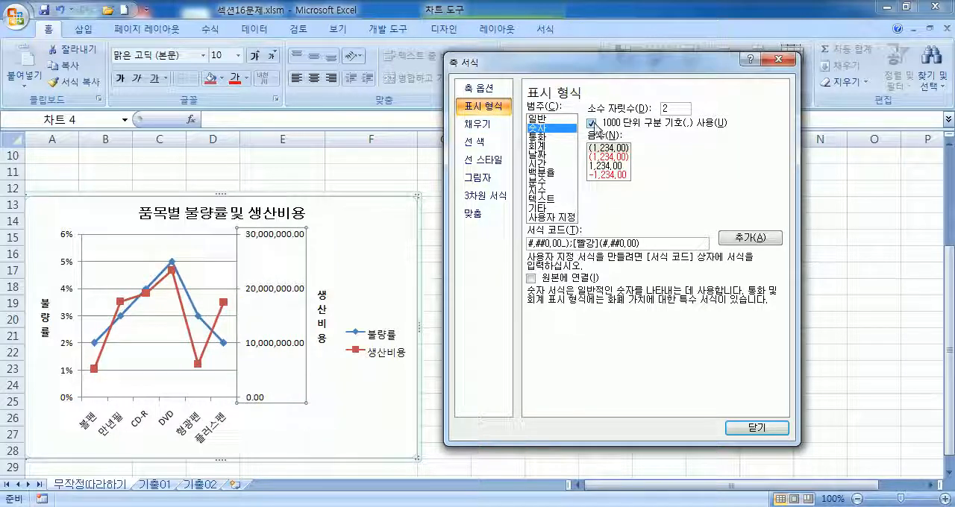
click(590, 123)
click(591, 123)
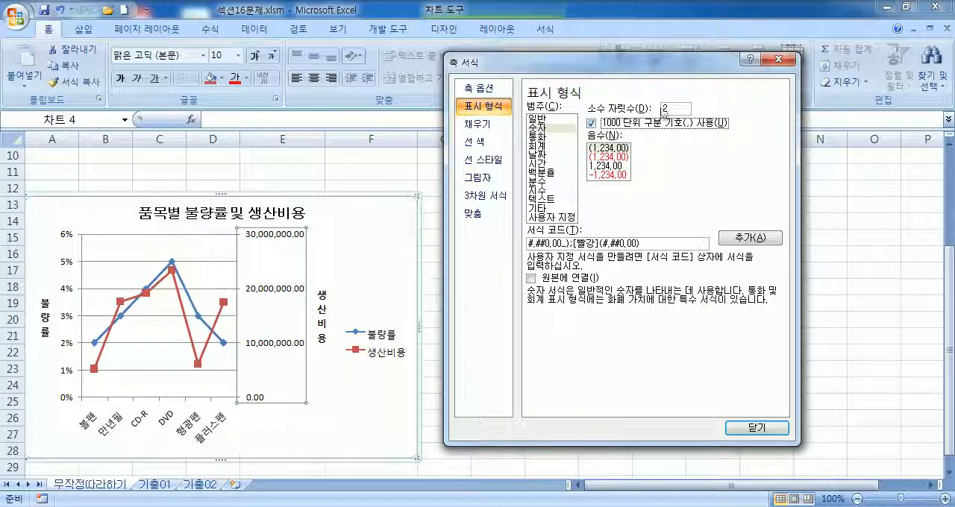
click(680, 108)
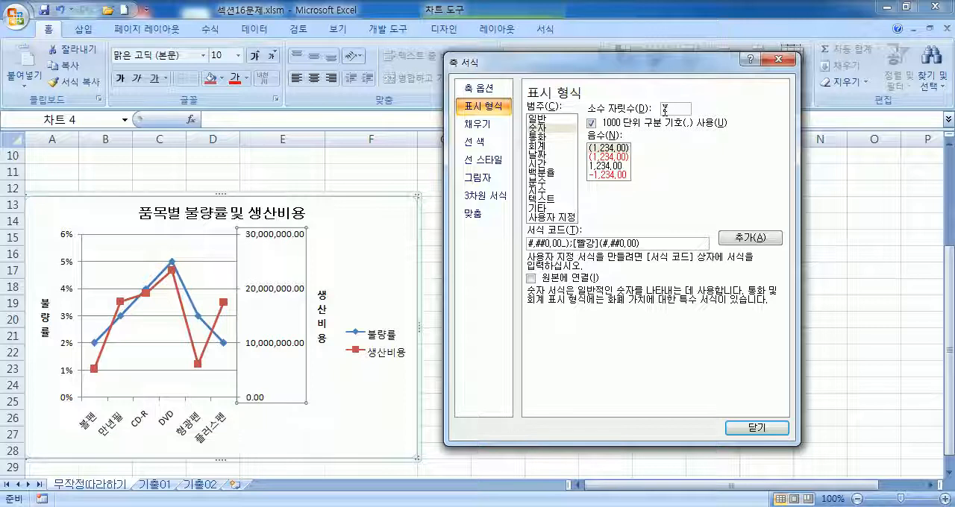
key(BackSpace)
text(0)
click(544, 131)
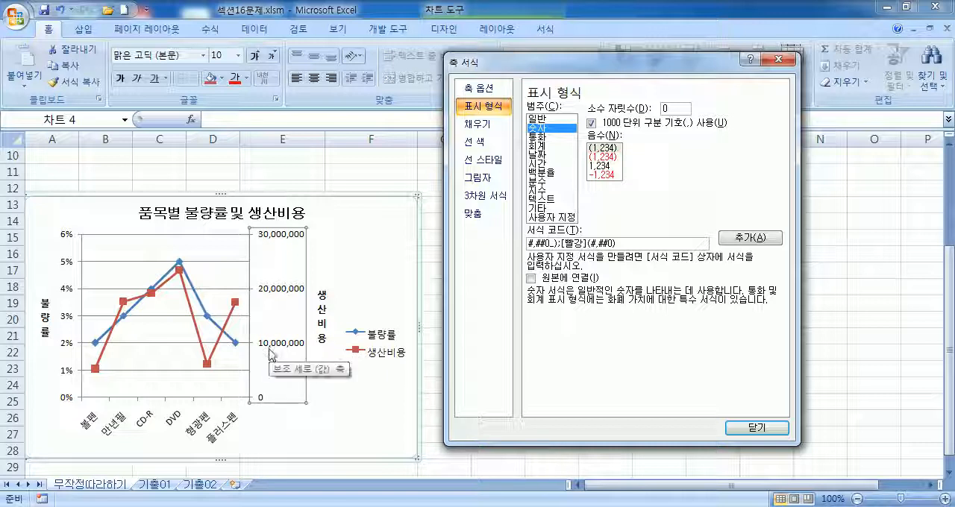
click(756, 428)
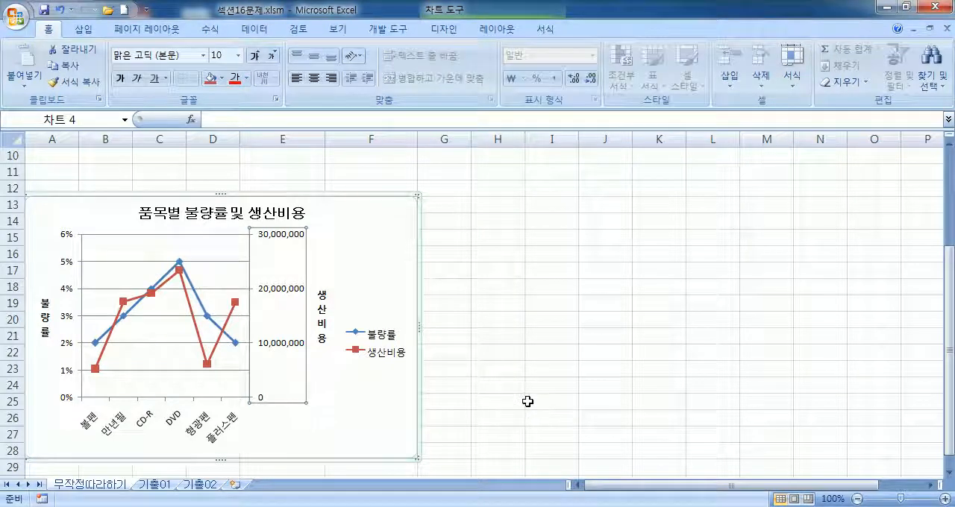
Step: Try the 아래쪽 legend position in the 범례 서식 dialog and return the legend to 오른쪽
click(395, 336)
scroll(397, 431, down, 2)
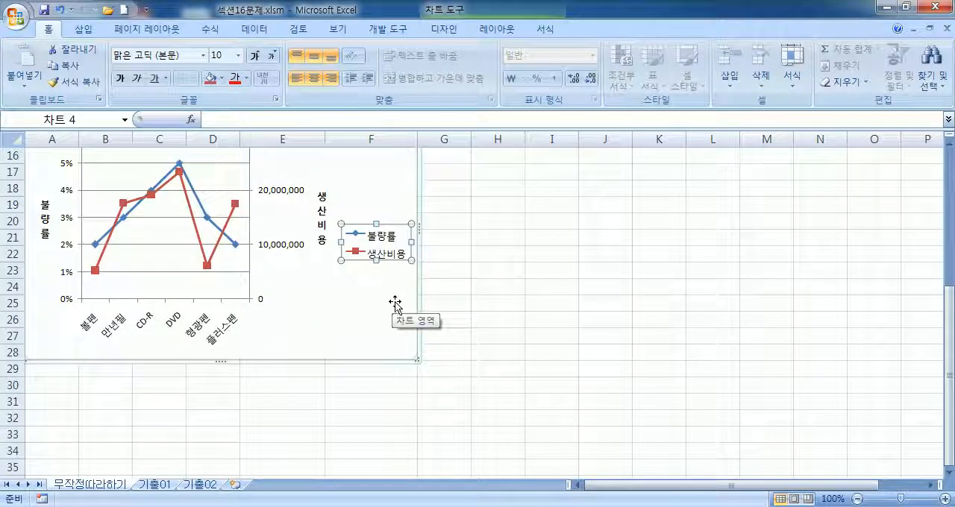
double_click(408, 253)
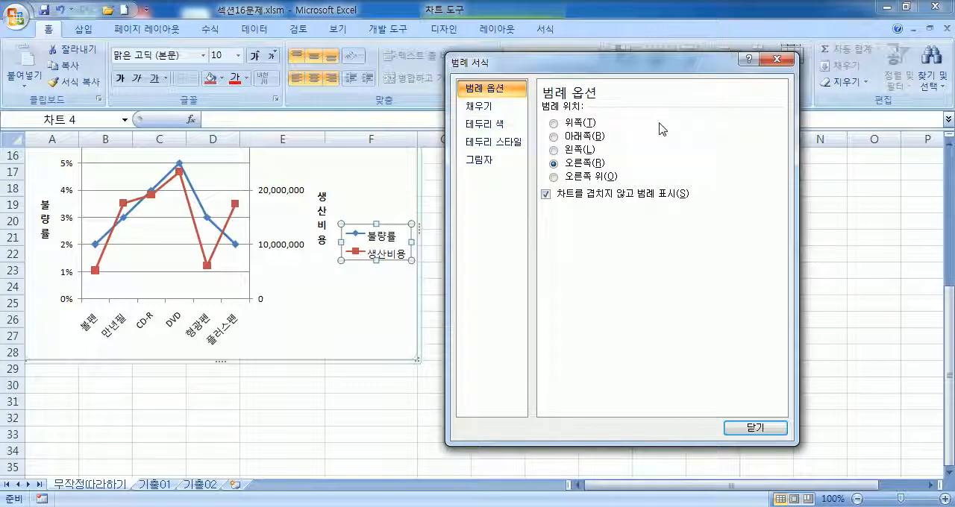
click(601, 139)
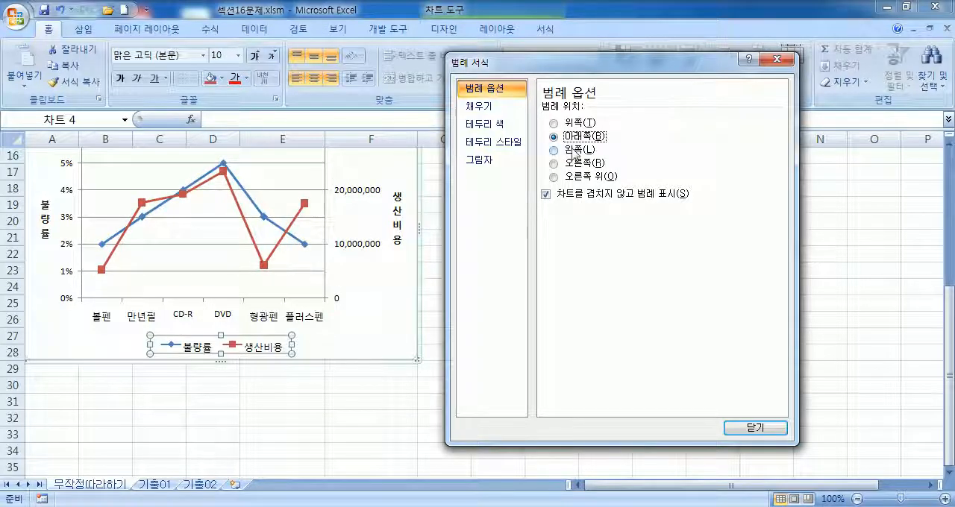
click(585, 163)
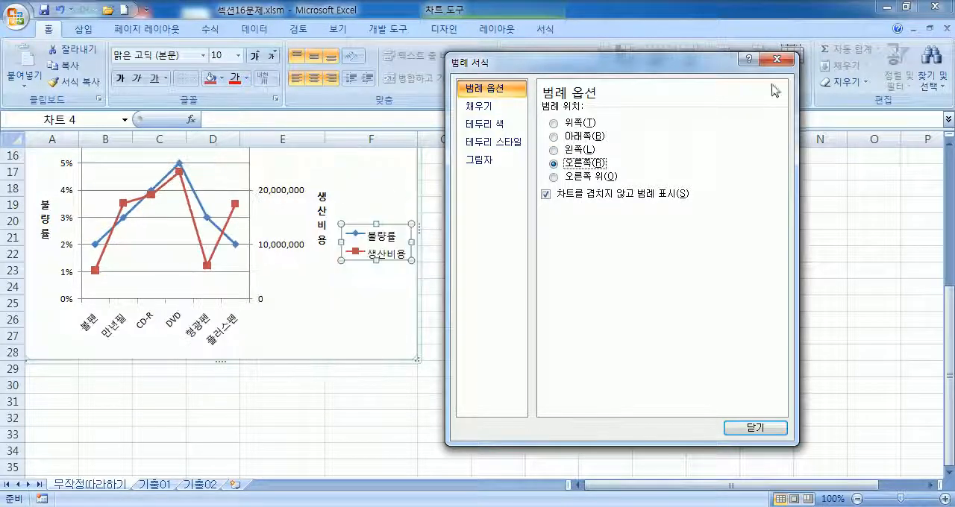
click(779, 59)
click(394, 323)
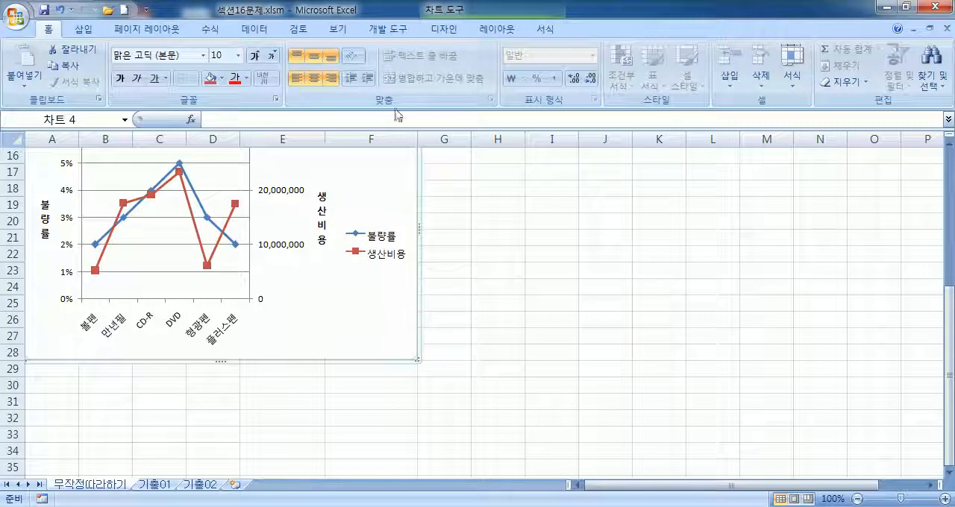
Step: Apply the 아래쪽에 범례 표시 layout option to the legend and switch it back to 오른쪽에 범례 표시
click(451, 33)
click(491, 32)
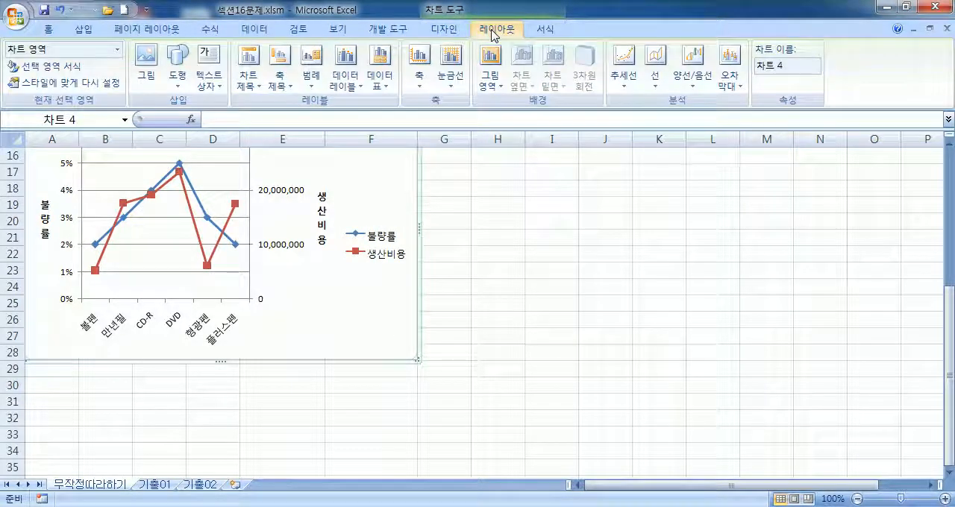
click(448, 30)
click(483, 31)
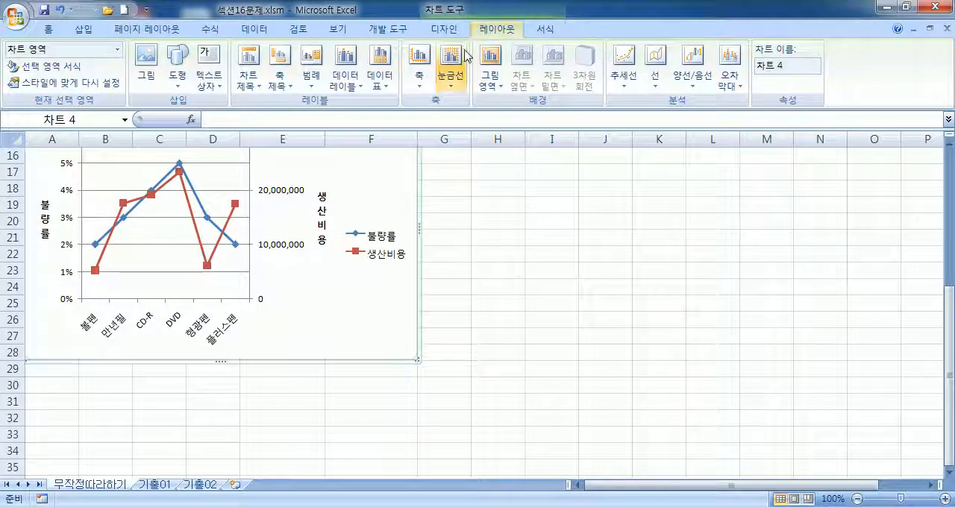
scroll(224, 224, up, 2)
scroll(328, 241, down, 1)
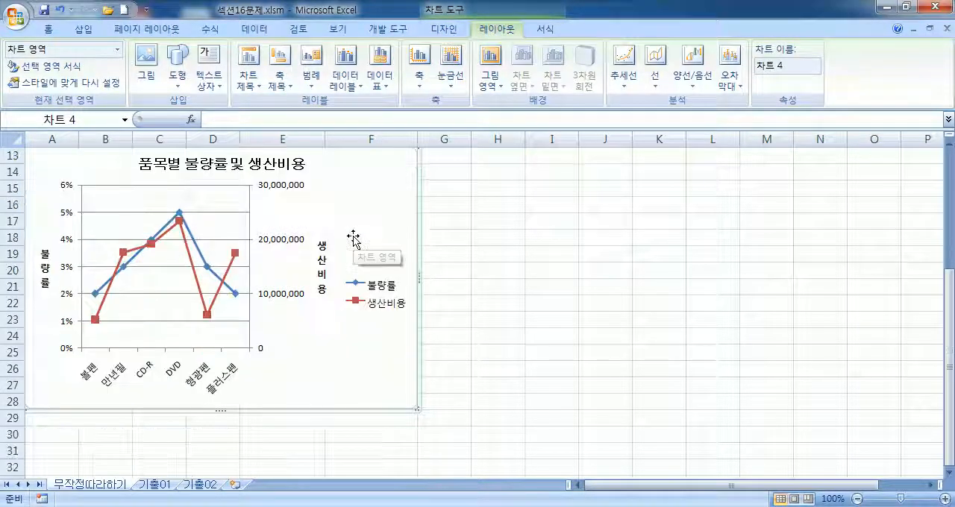
click(248, 74)
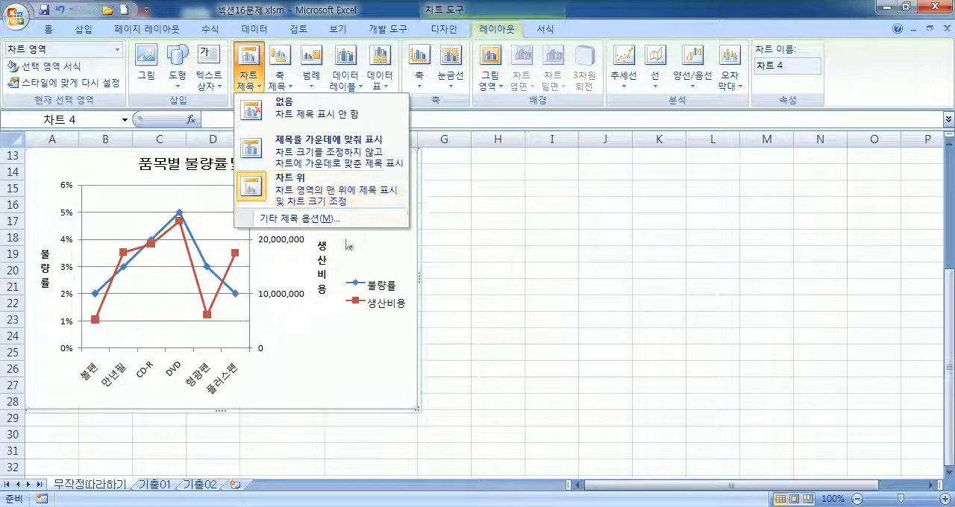
click(312, 76)
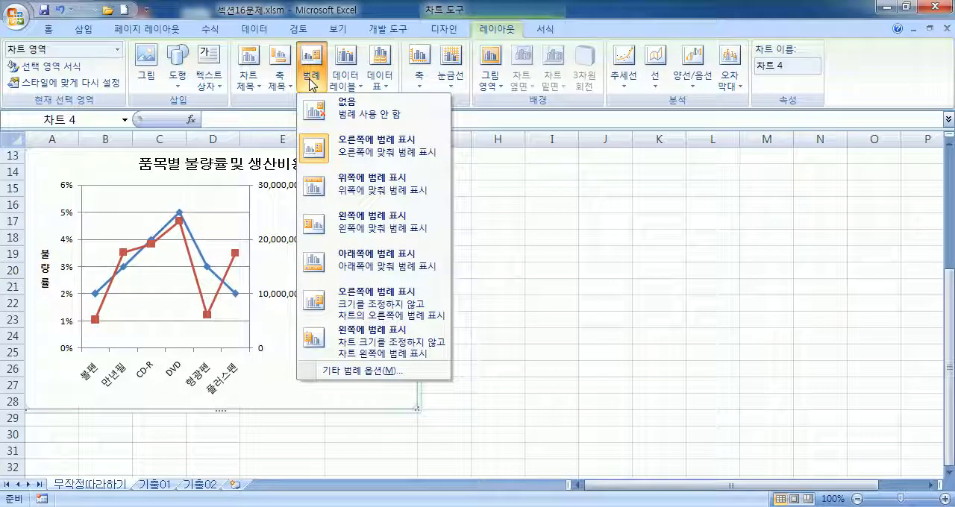
click(358, 260)
click(312, 71)
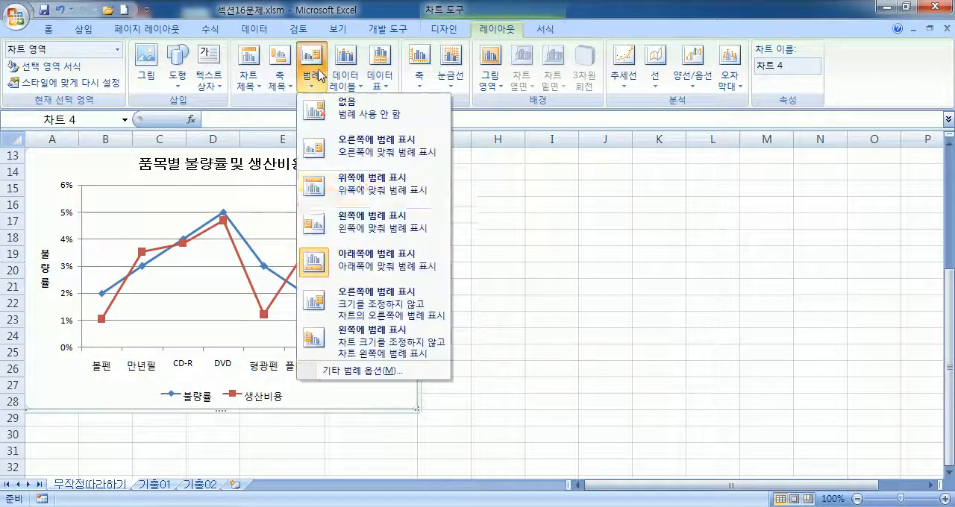
click(371, 162)
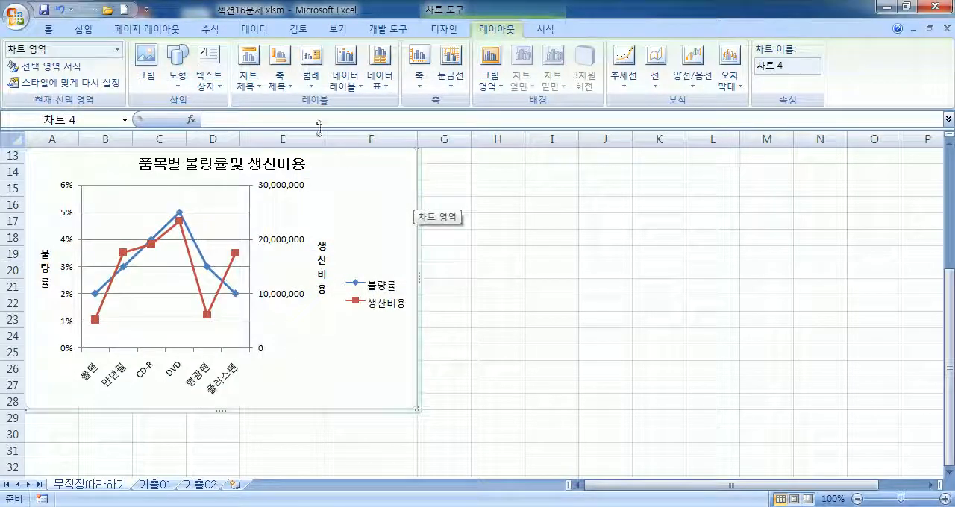
Step: Apply the 아래쪽에 범례 표시 layout once more and restore the legend position to 오른쪽 through its formatting dialog
click(304, 89)
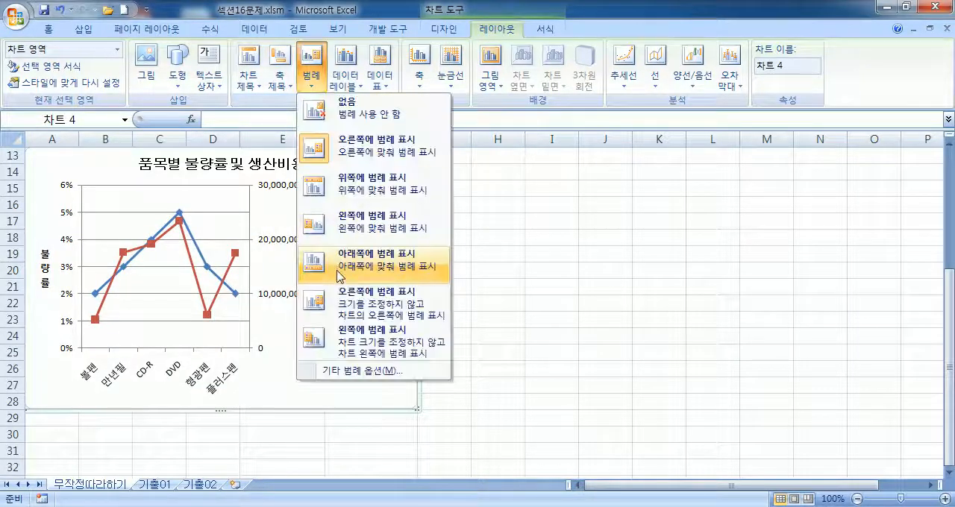
click(336, 273)
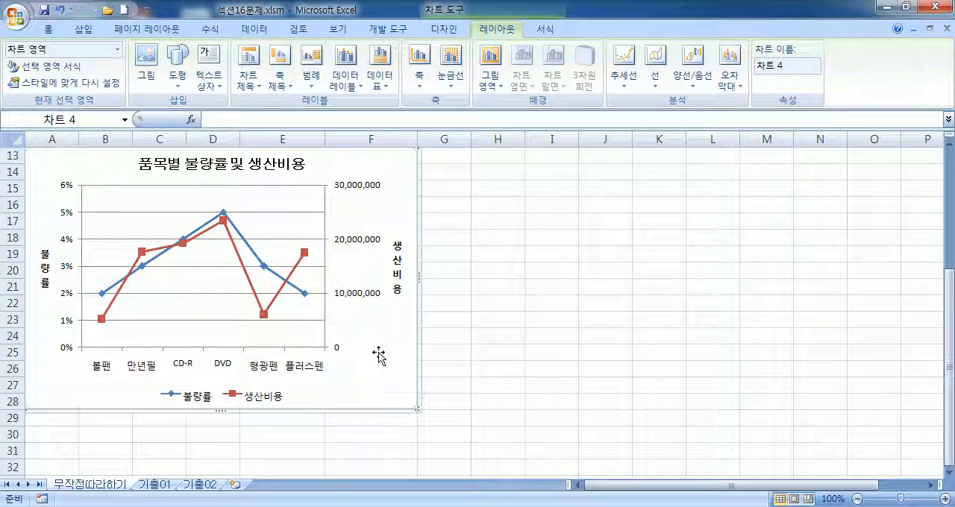
double_click(270, 396)
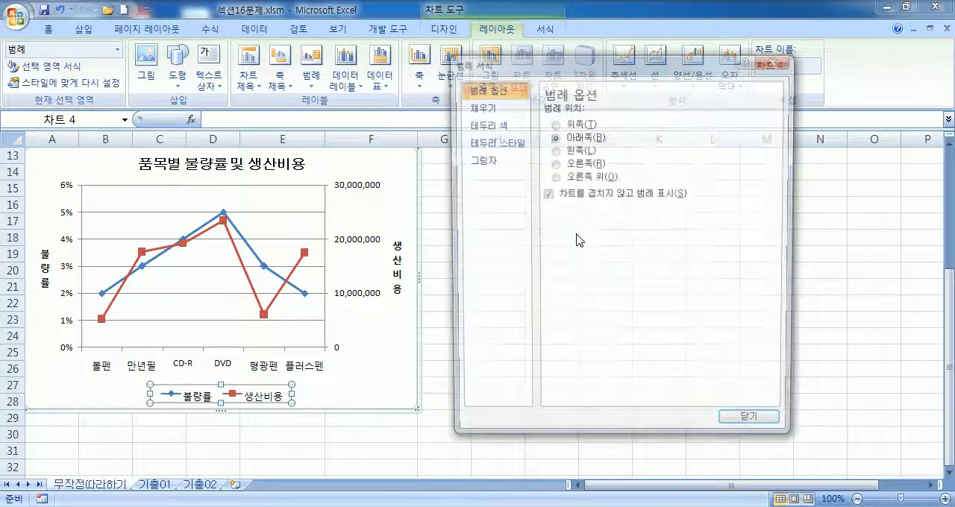
click(348, 362)
click(258, 397)
click(569, 167)
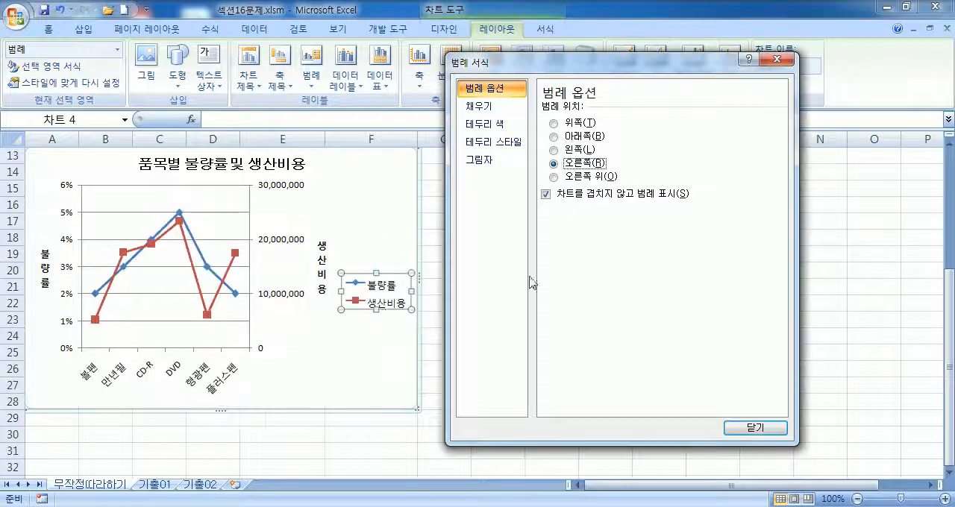
Step: Set the legend position to 아래쪽 and move the 범례 서식 dialog away from the chart
click(373, 234)
click(381, 289)
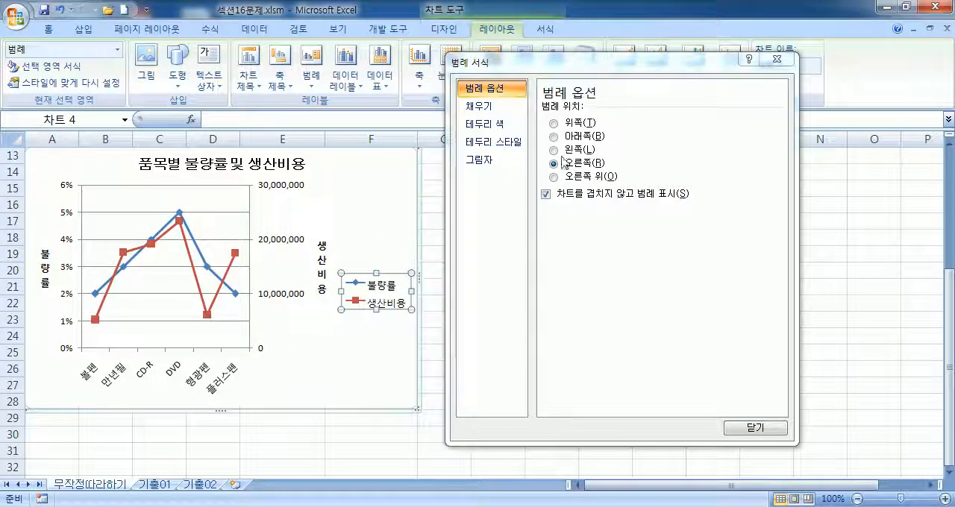
click(567, 138)
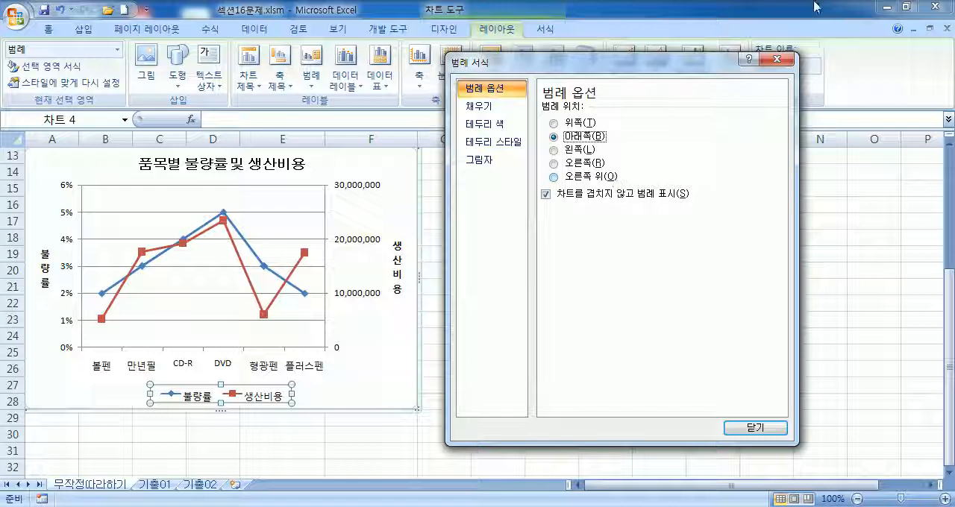
drag(593, 62, 727, 22)
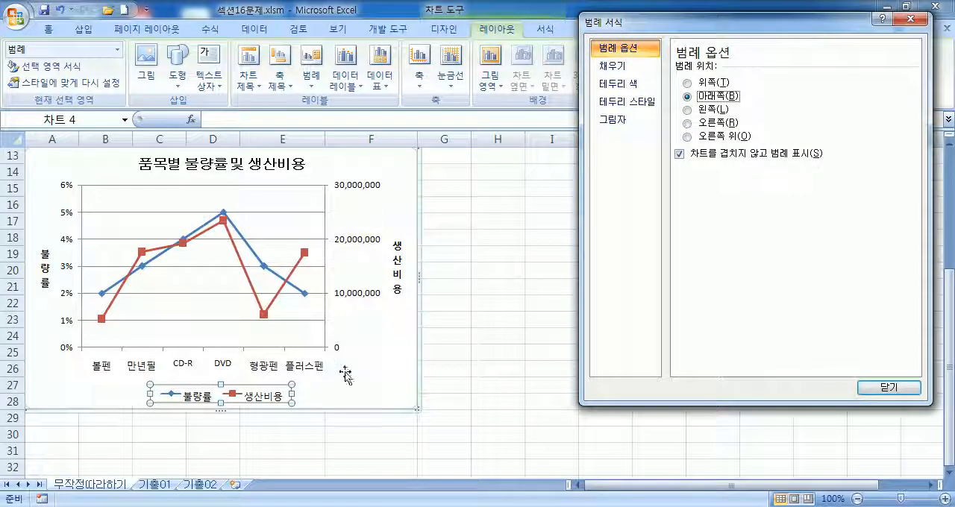
Step: Try solid and dotted 대시 종류 settings in the legend's 테두리 스타일 options and close the dialog
click(324, 385)
click(250, 386)
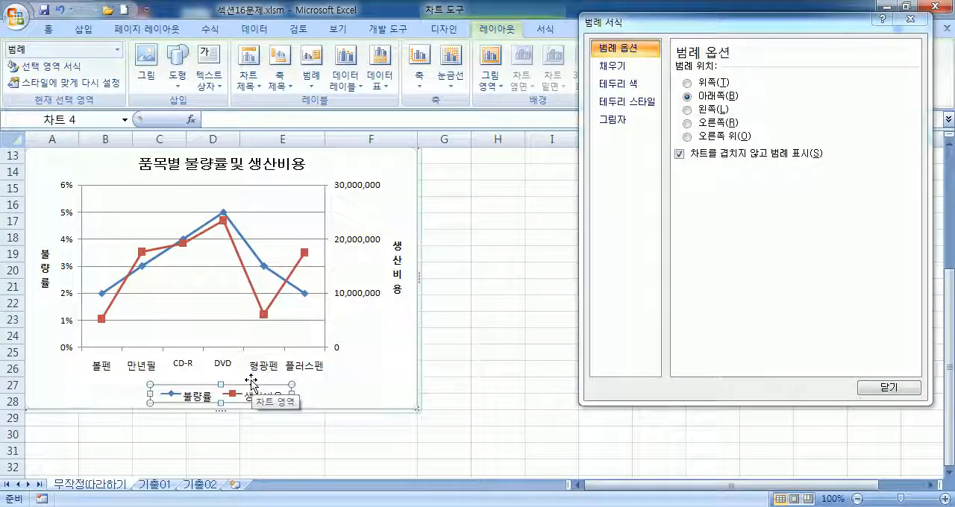
click(625, 85)
click(621, 104)
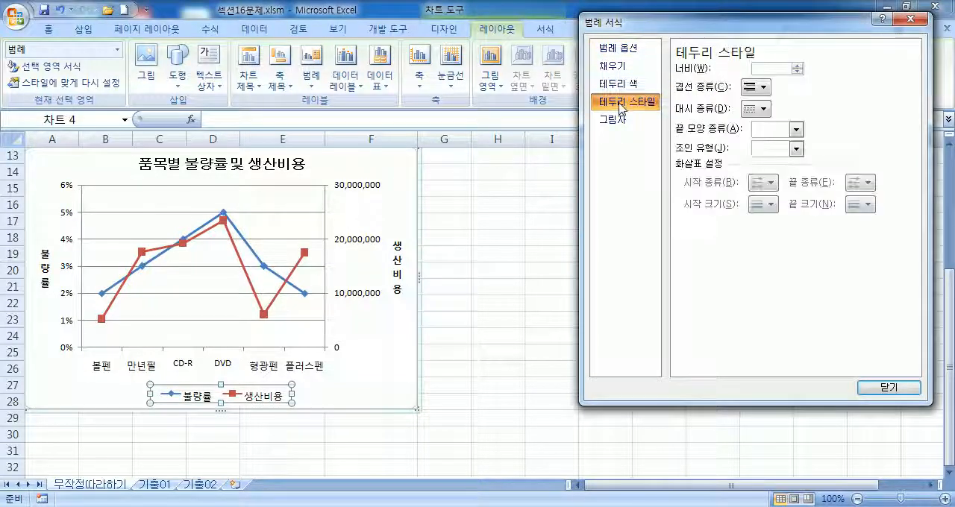
click(761, 108)
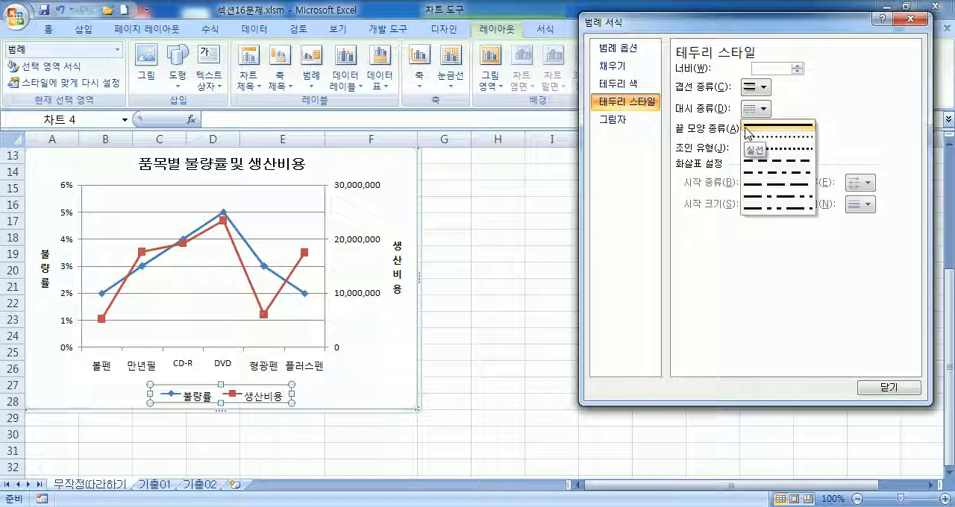
click(748, 133)
click(757, 109)
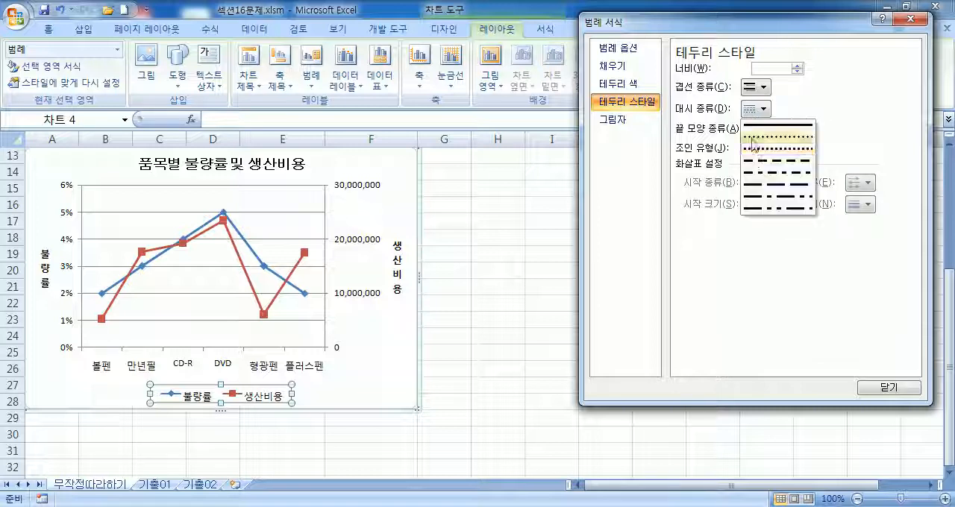
click(756, 154)
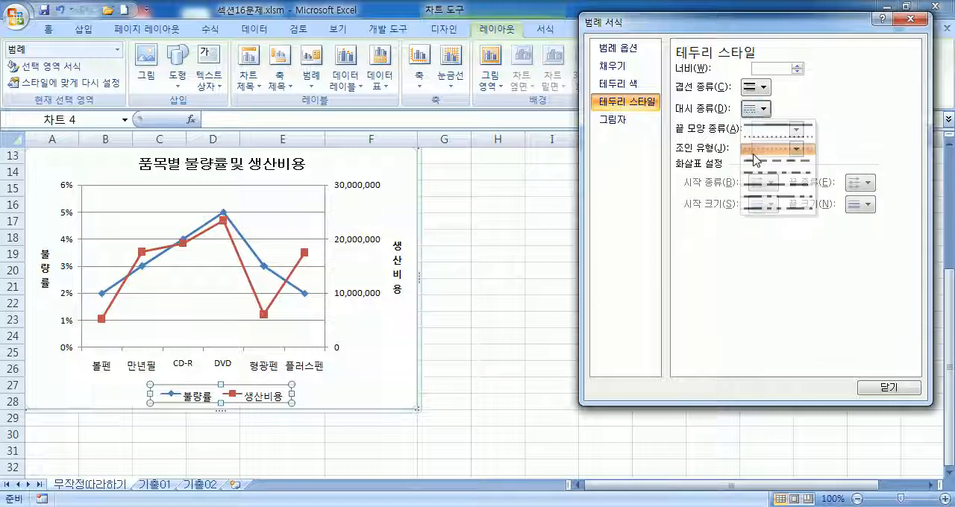
click(758, 110)
click(759, 139)
click(287, 405)
click(242, 399)
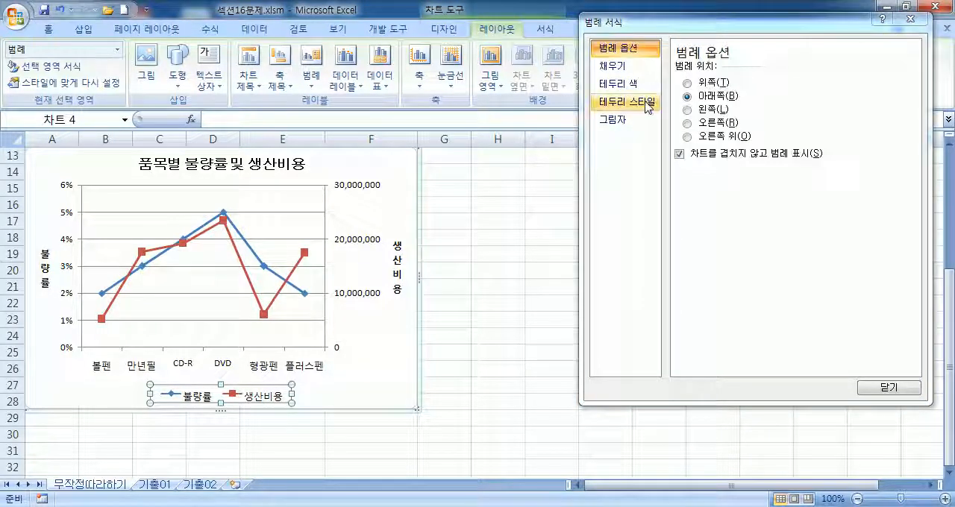
click(625, 103)
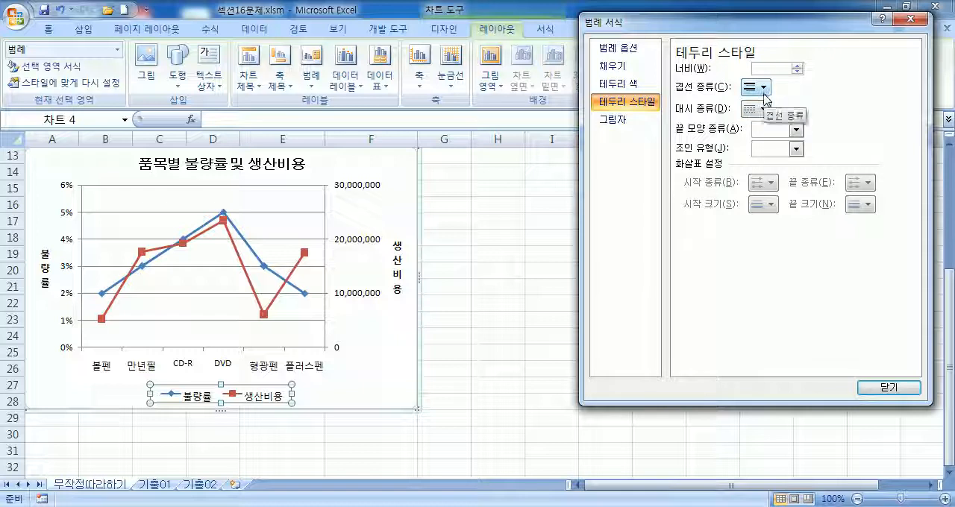
click(888, 387)
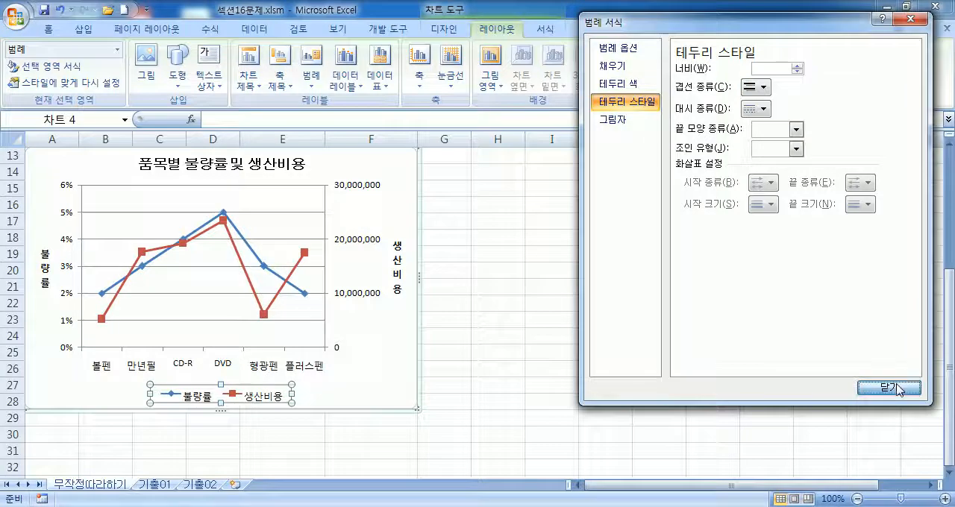
Step: Open the legend's 범례 서식 settings again and try a round-dot 대시 종류 on its border
click(386, 382)
click(253, 400)
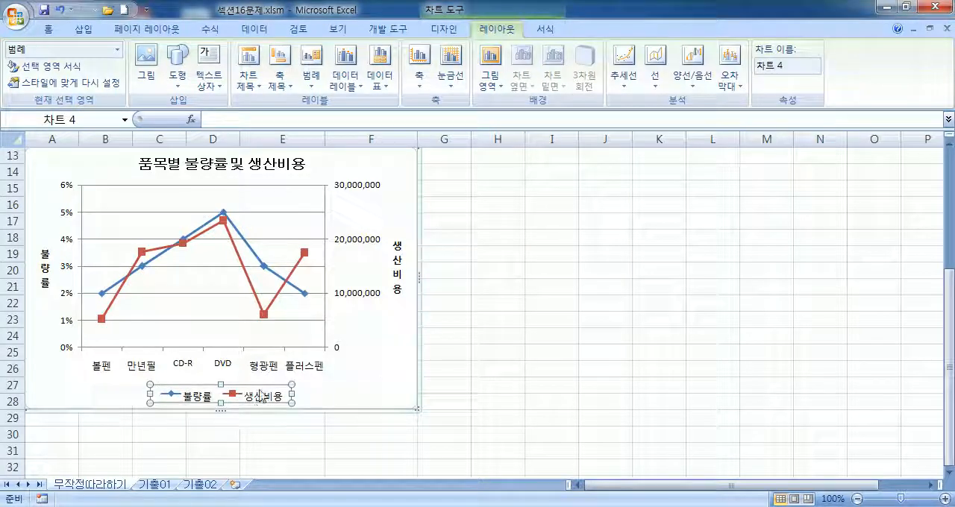
key(ctrl+1)
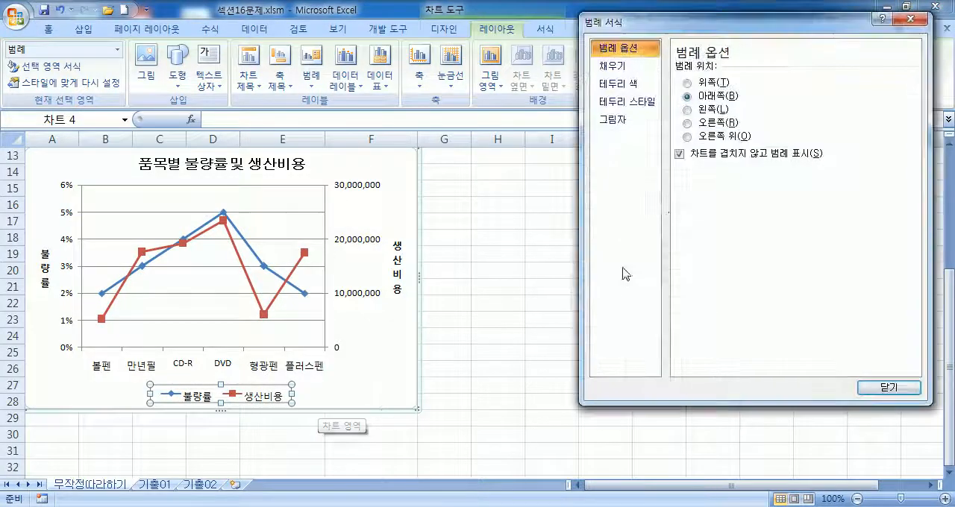
click(611, 89)
click(610, 104)
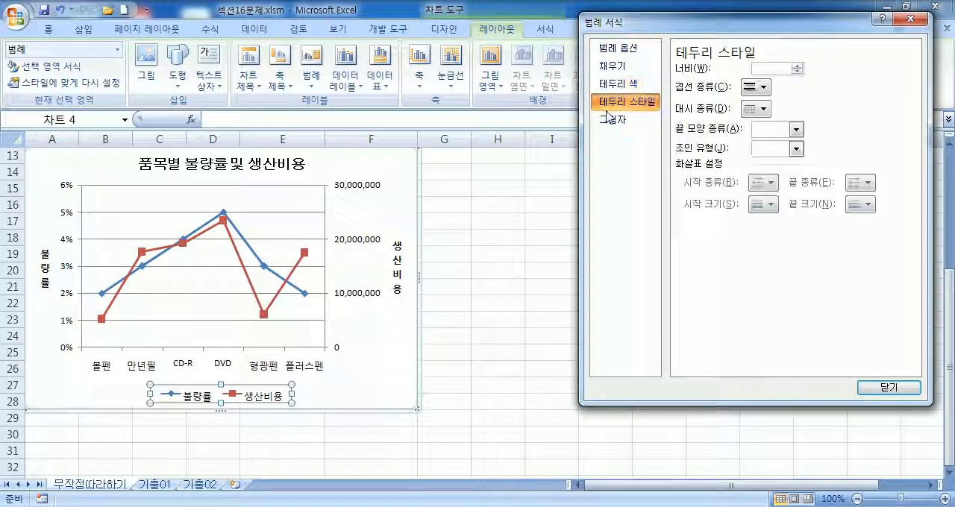
click(755, 109)
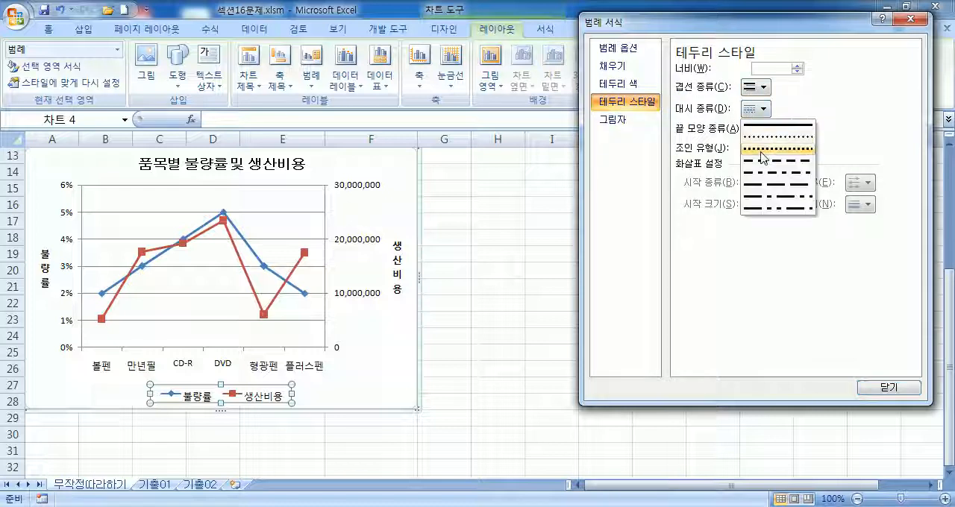
click(763, 137)
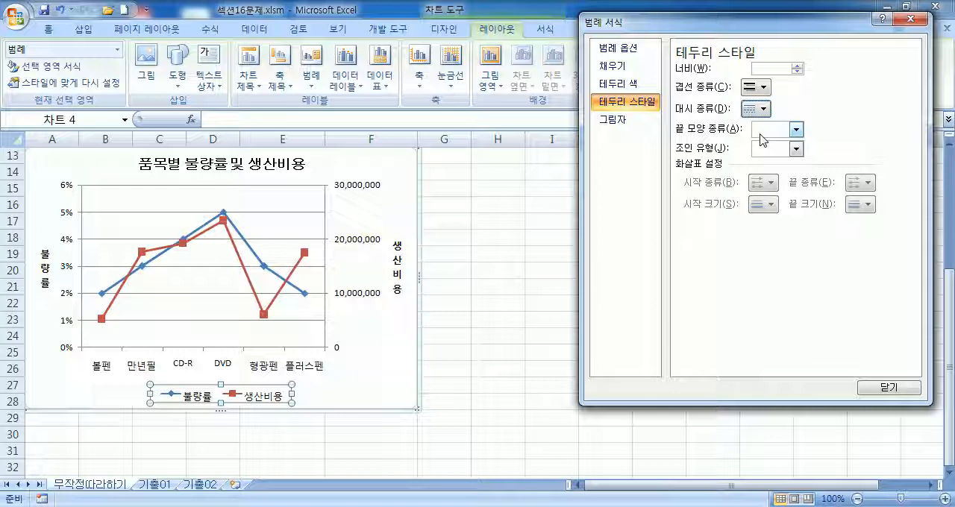
Step: Set the legend's 테두리 색 to 실선 in the standard blue color and deselect the legend
click(625, 84)
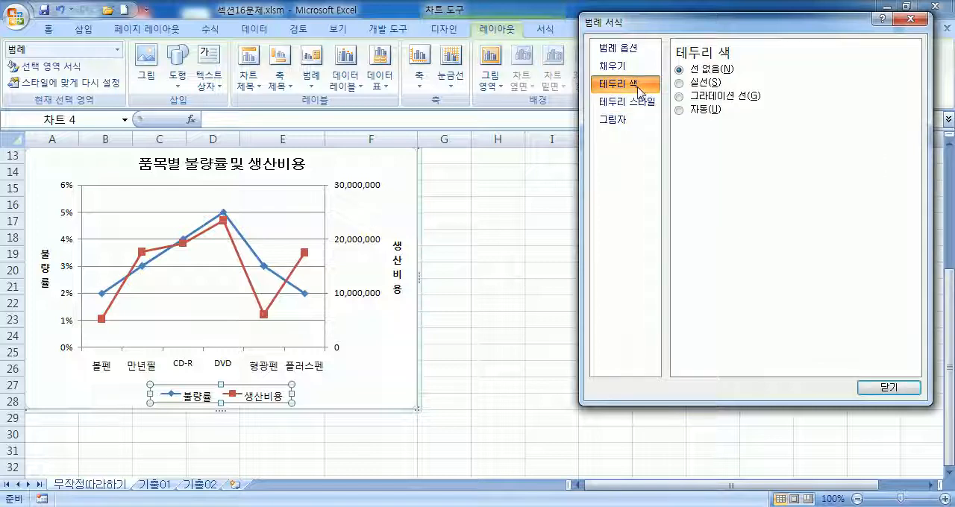
click(705, 84)
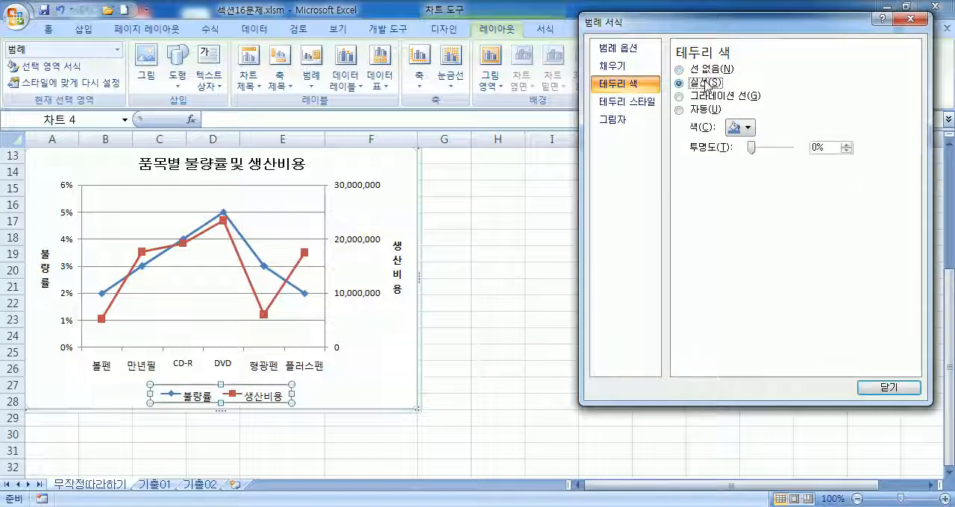
click(746, 128)
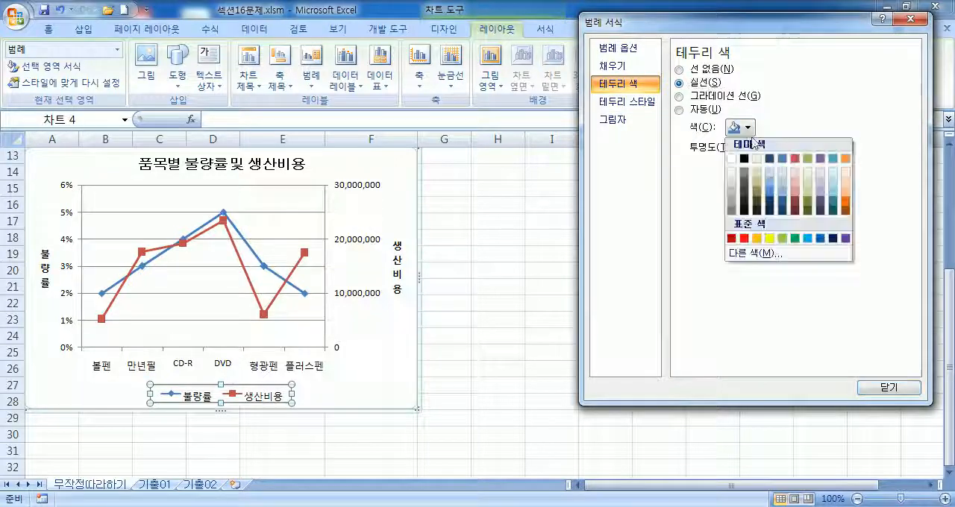
click(808, 238)
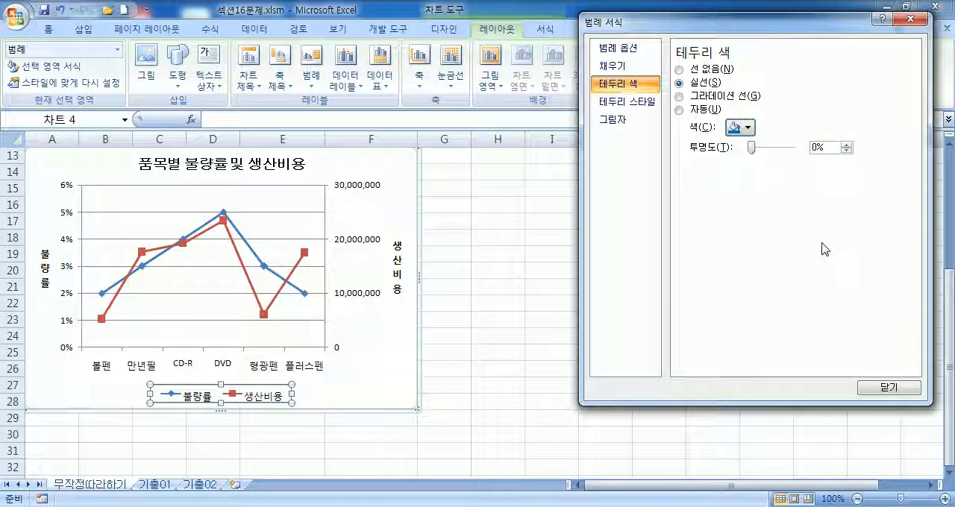
click(277, 405)
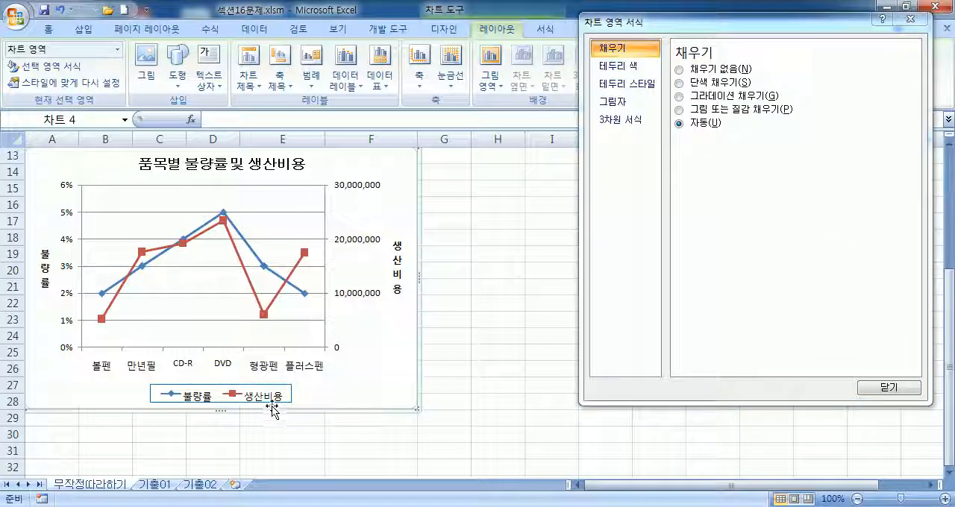
Step: Reselect the legend and set its border's 대시 종류 to the solid line
click(278, 400)
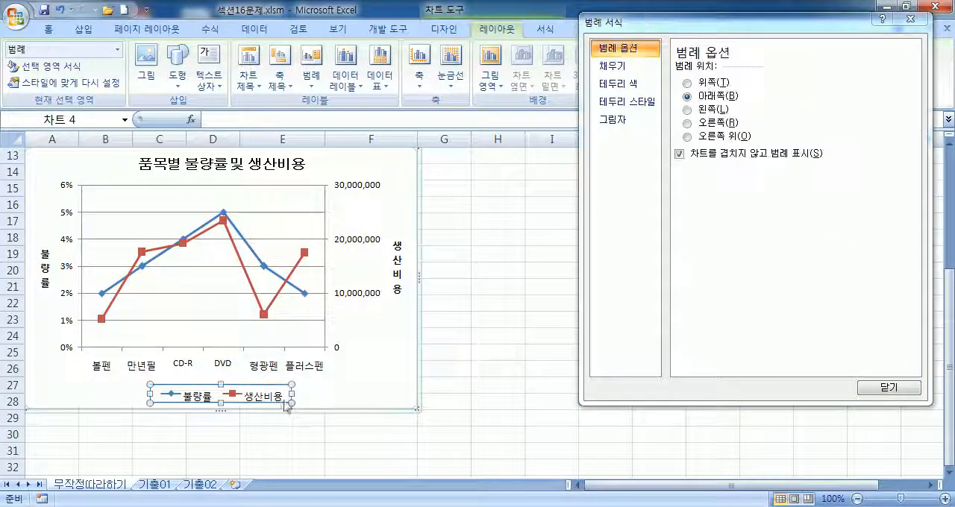
click(624, 102)
click(755, 108)
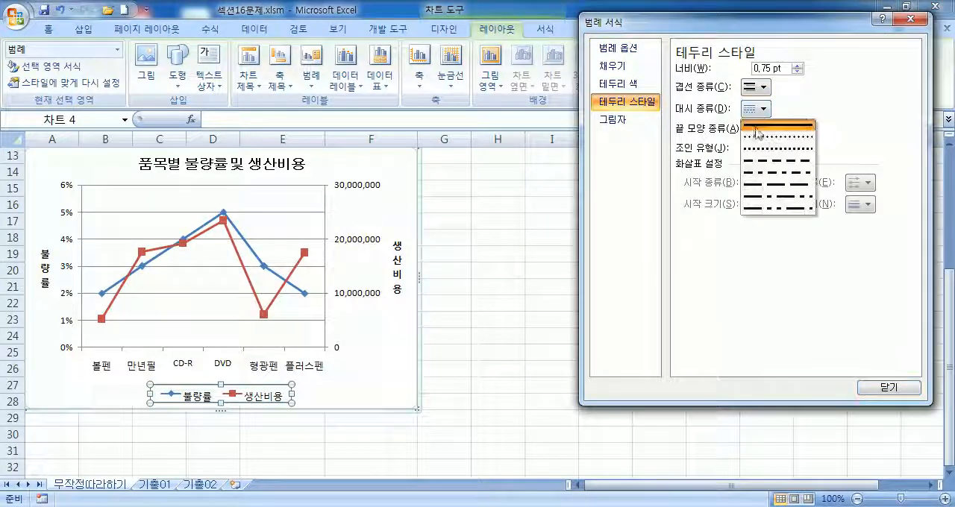
click(758, 128)
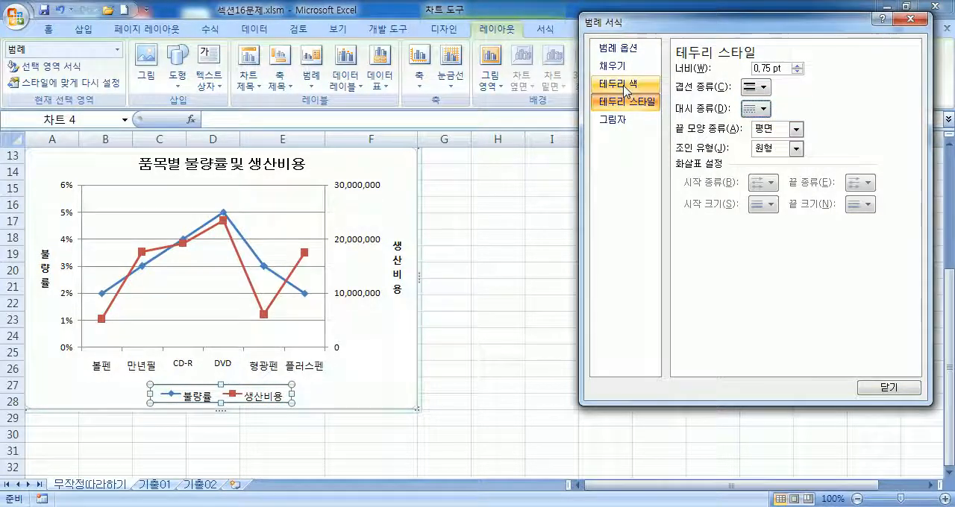
Step: Switch the legend's 테두리 색 to 자동 and back to 실선, picking standard blue again
click(625, 88)
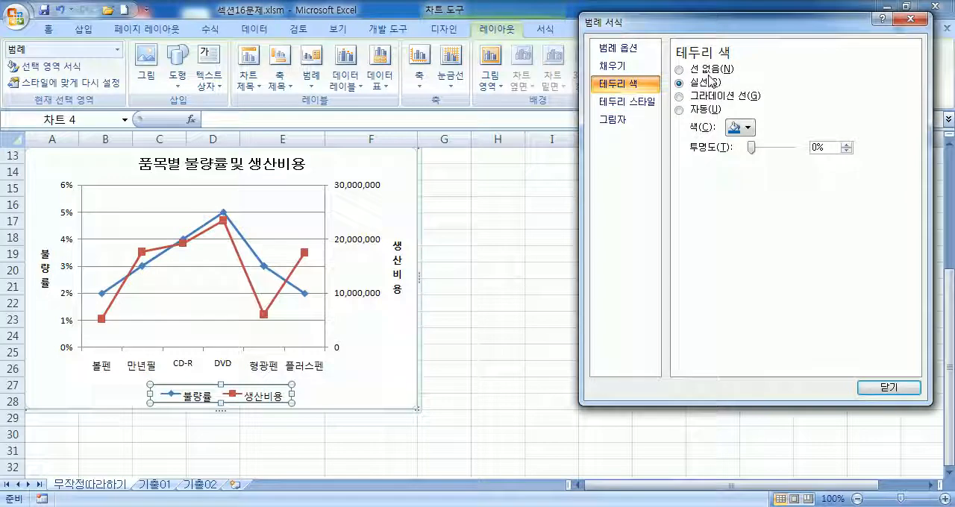
click(700, 112)
click(694, 84)
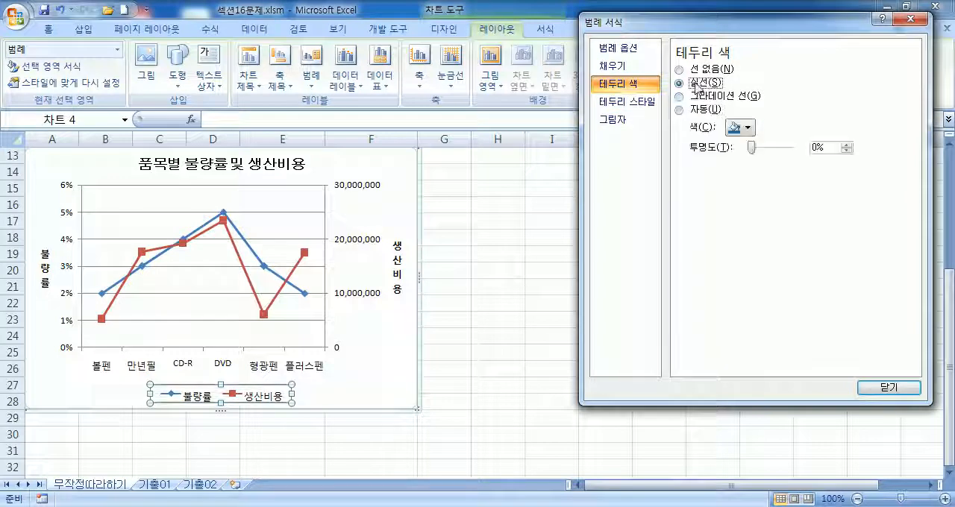
click(745, 130)
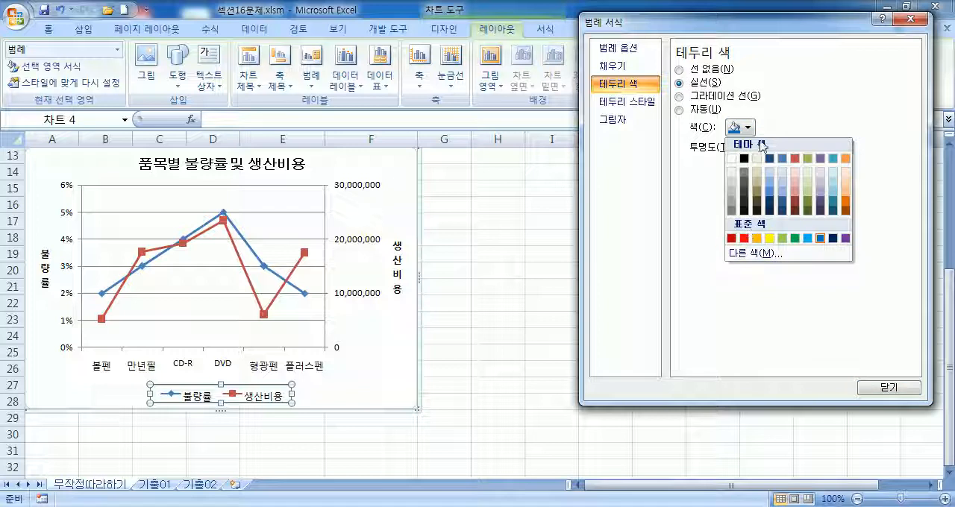
click(820, 238)
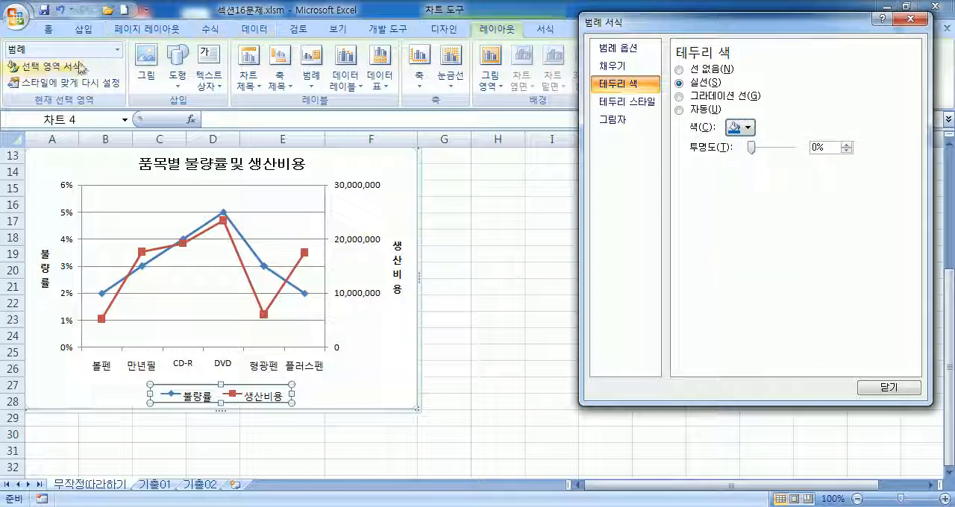
Step: Change the legend text font to 궁서
click(50, 30)
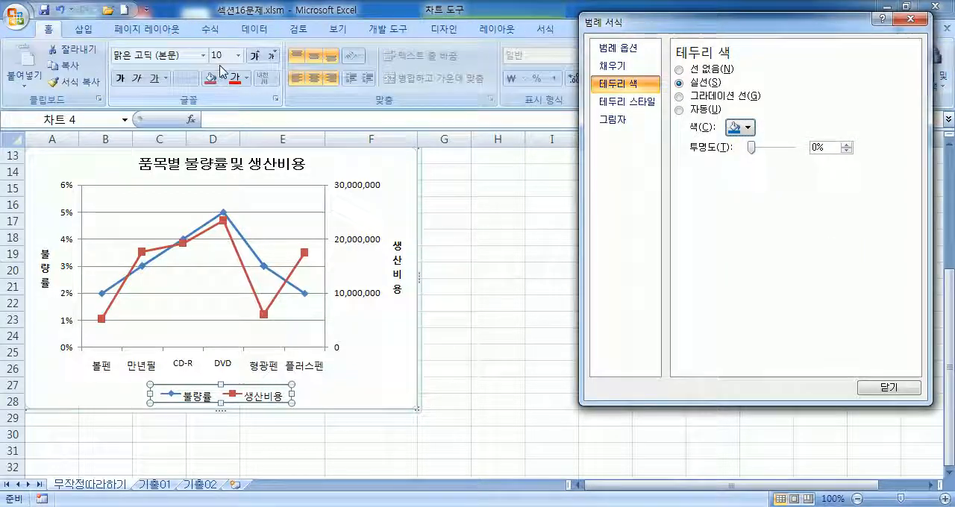
click(204, 57)
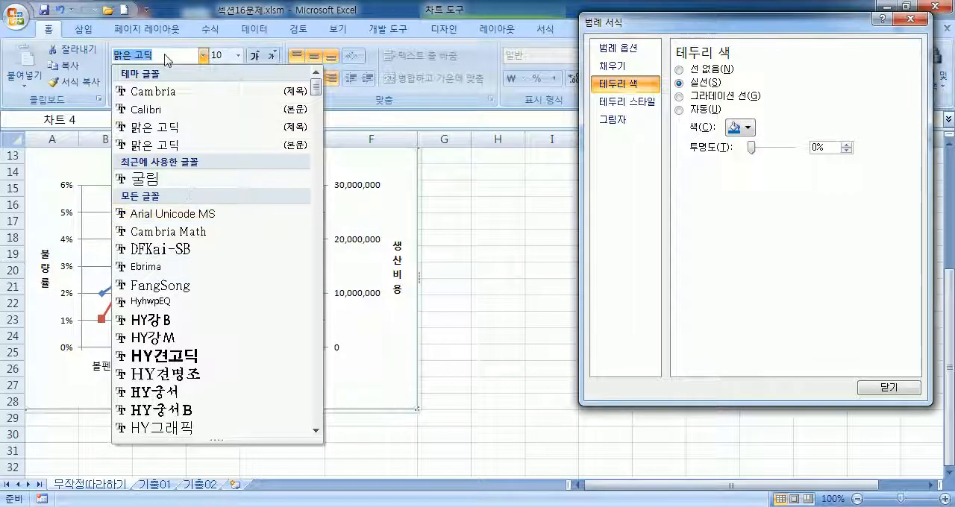
drag(317, 89, 317, 155)
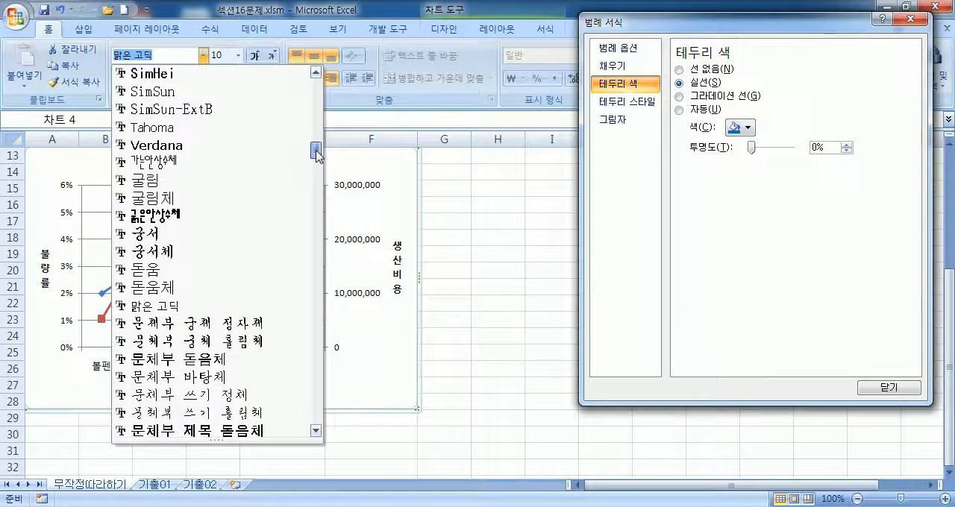
click(146, 238)
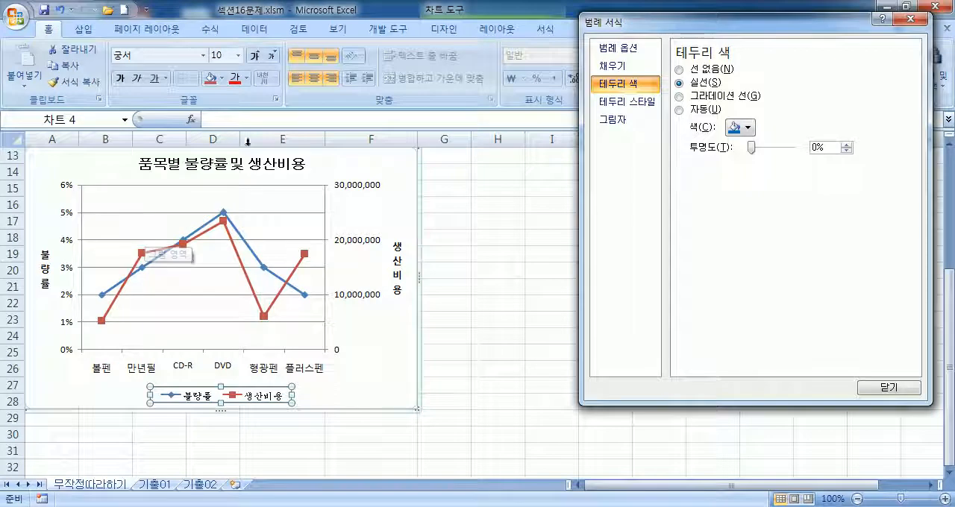
Step: Try larger and smaller legend text sizes, and set the font size to 13
click(255, 58)
click(255, 58)
click(255, 58)
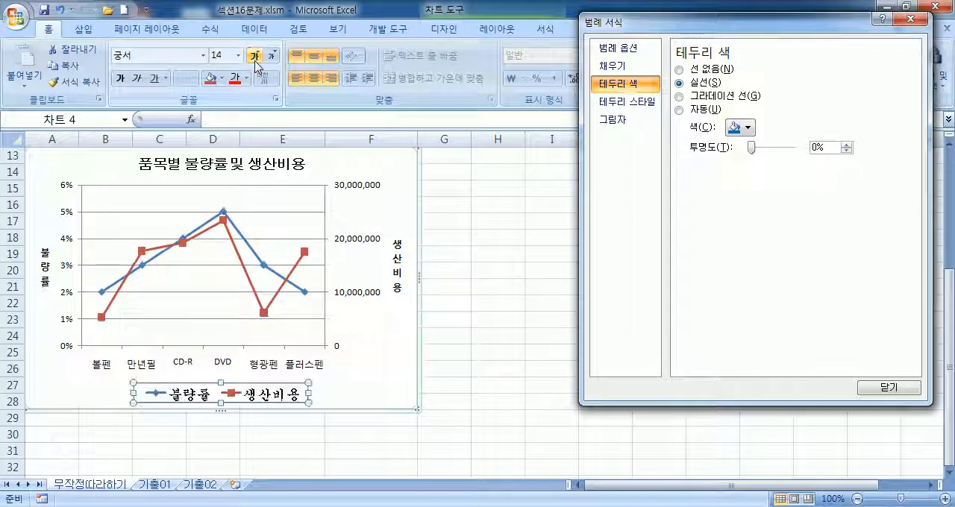
click(271, 55)
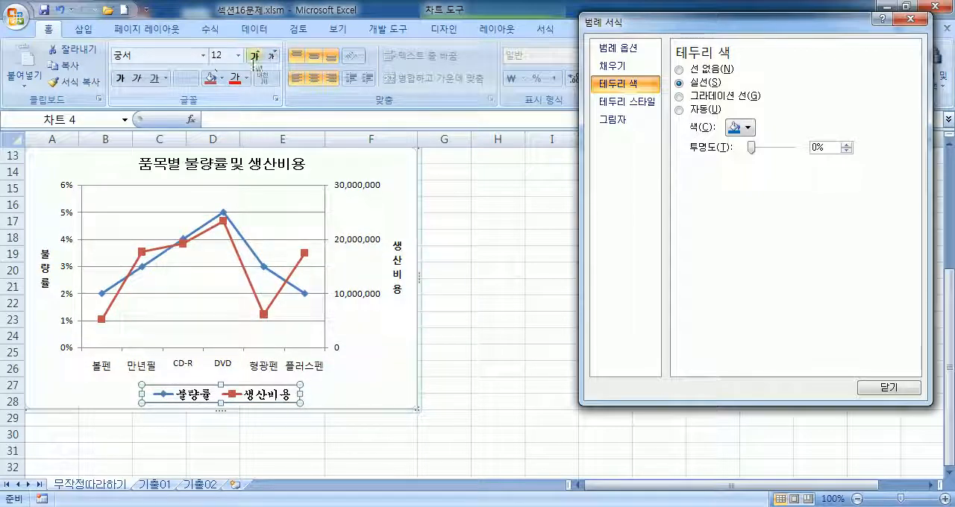
click(255, 58)
click(272, 57)
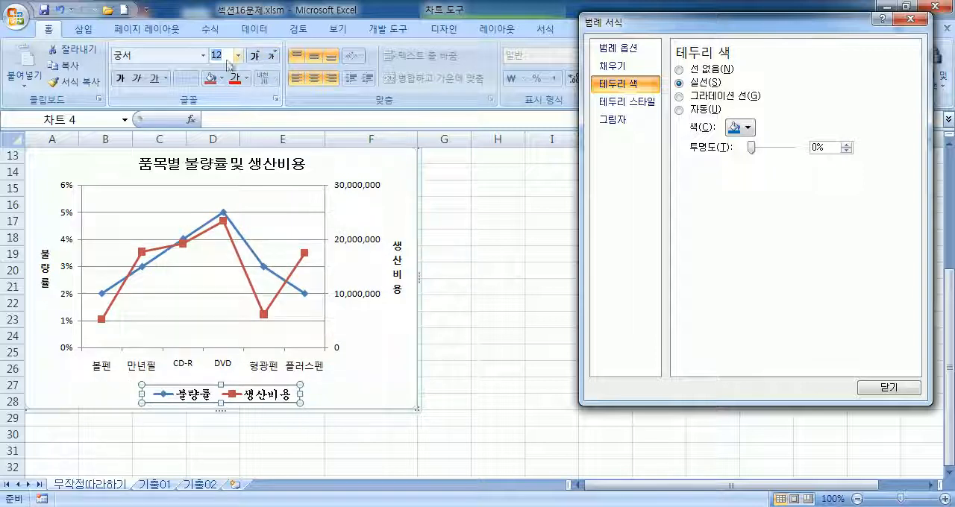
text(13)
key(Return)
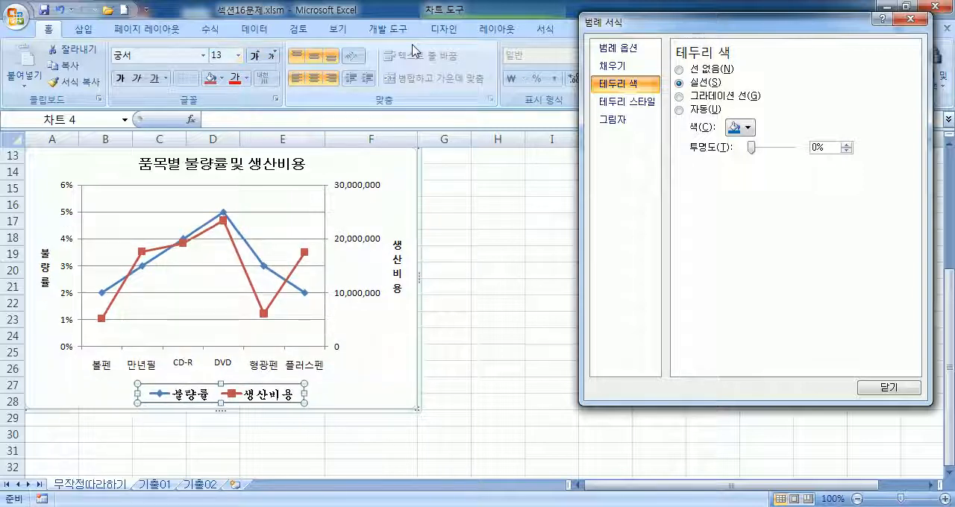
Step: Toggle bold on the legend text, leaving it bold, and deselect the chart
click(121, 77)
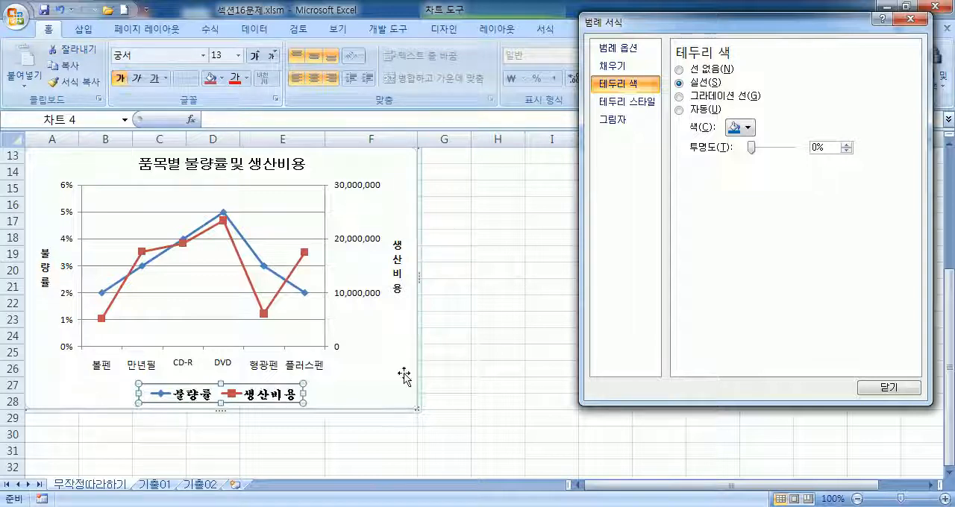
click(124, 81)
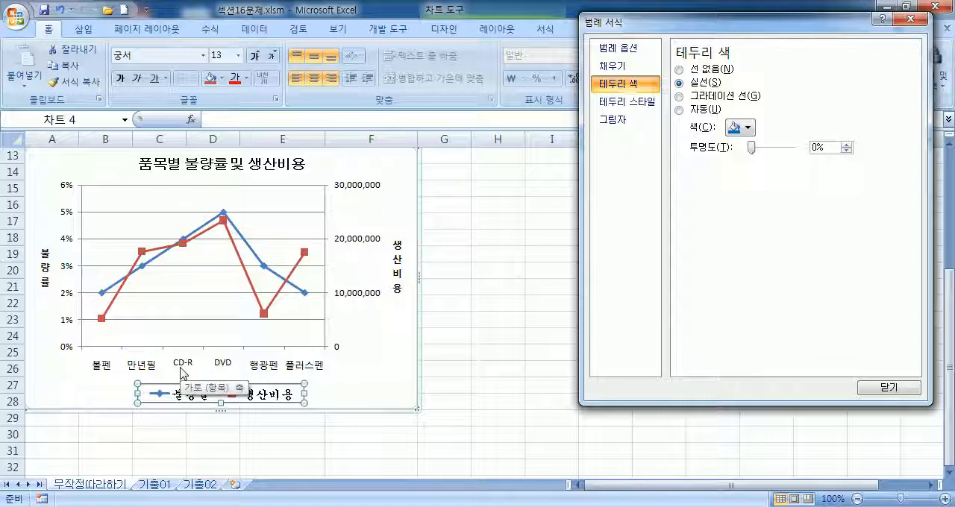
click(121, 80)
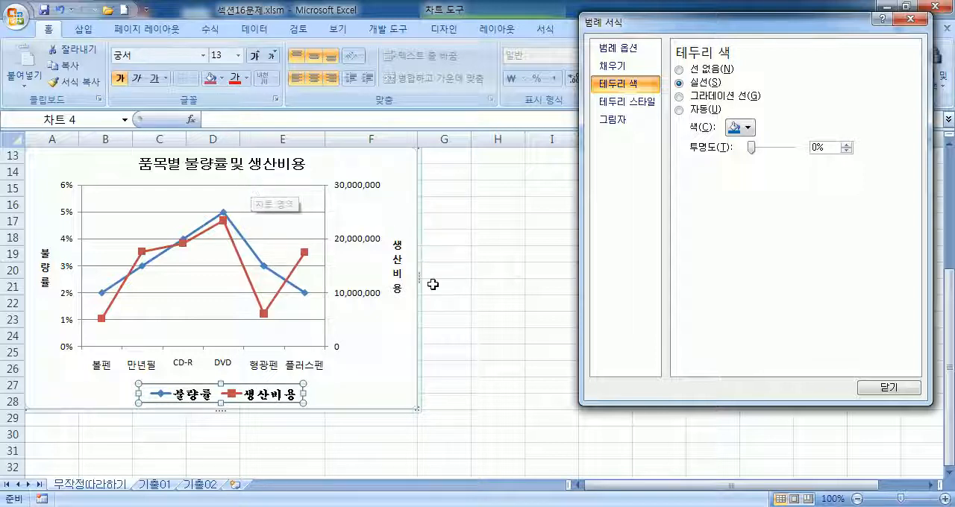
click(498, 303)
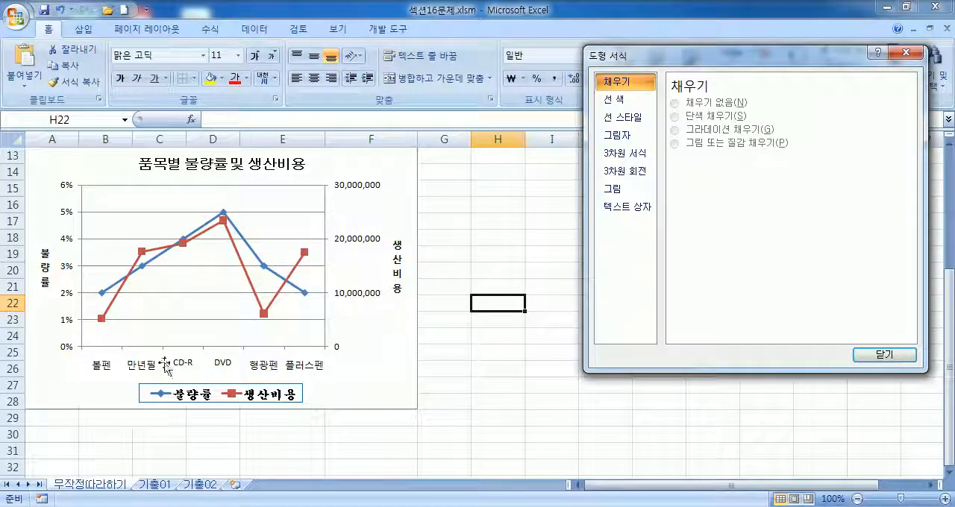
click(429, 368)
scroll(335, 329, down, 5)
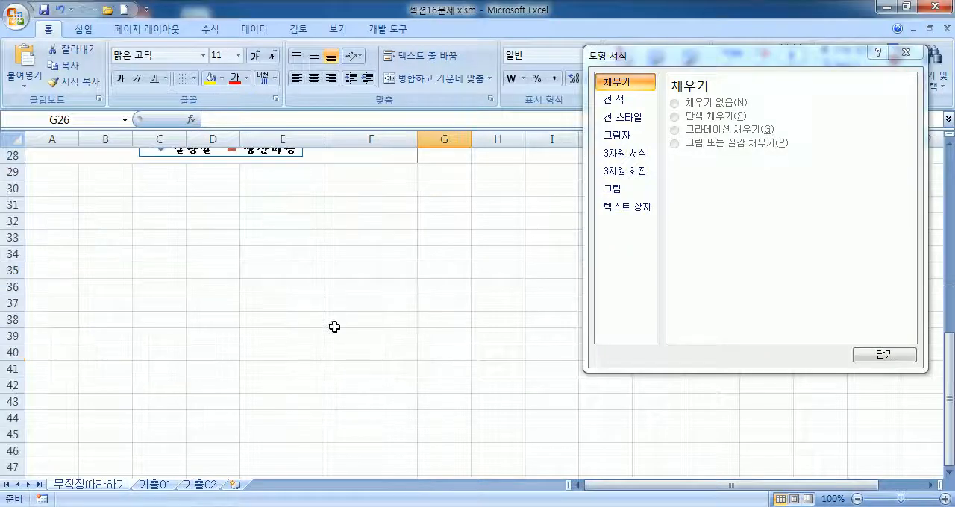
scroll(316, 334, up, 2)
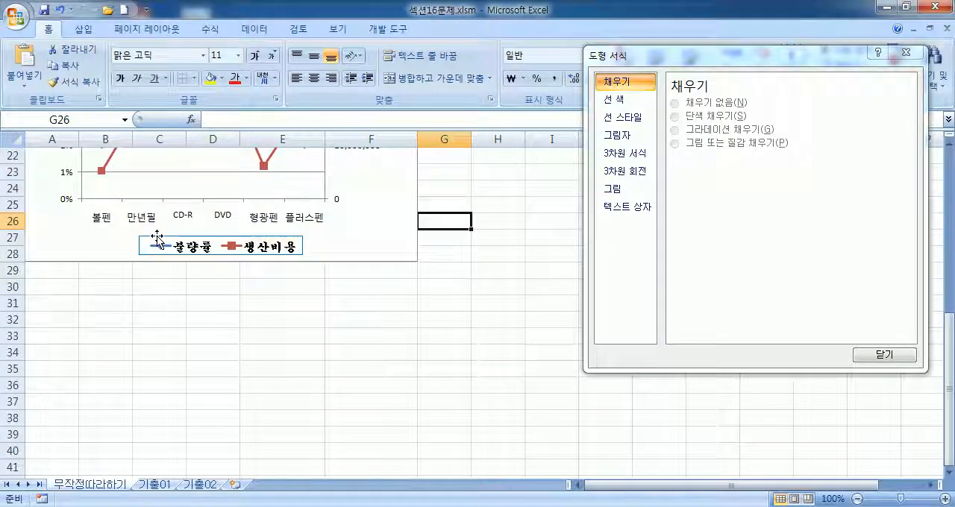
click(158, 240)
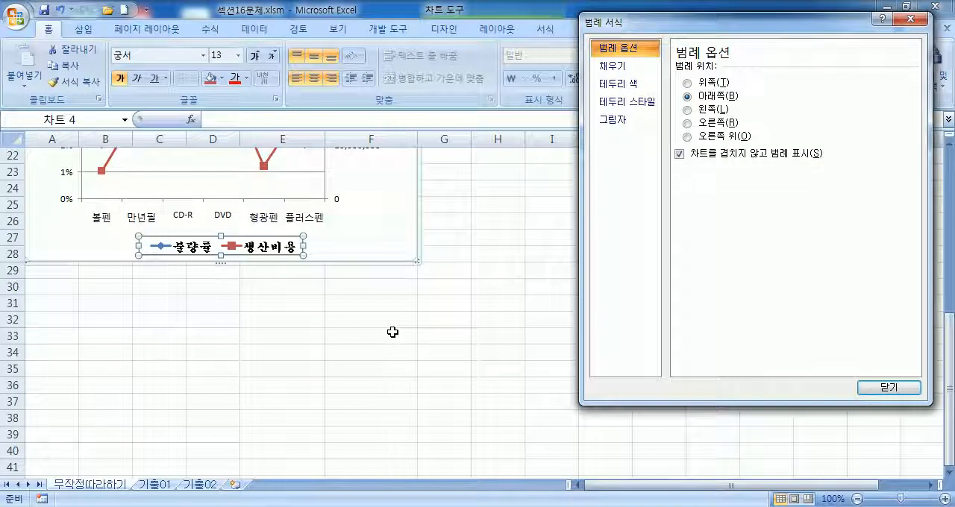
click(449, 288)
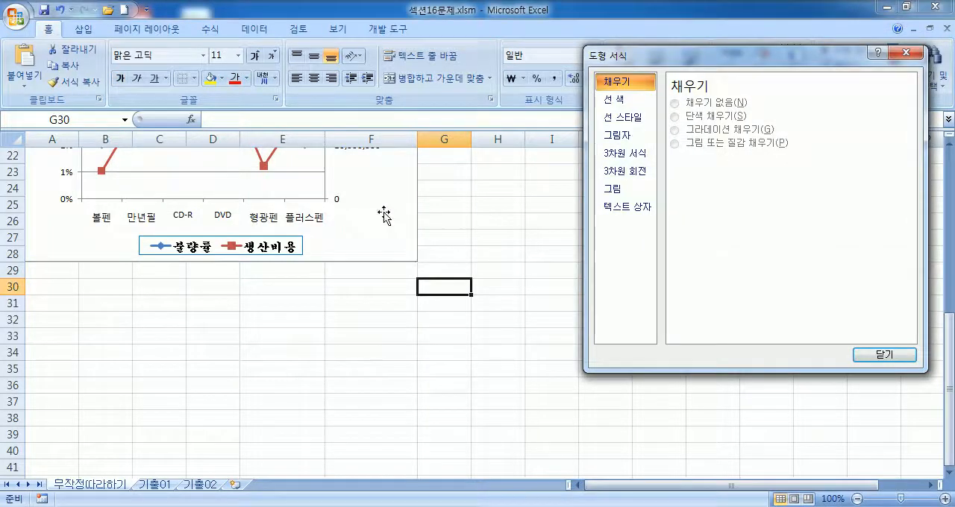
Step: Close the formatting dialog and select the whole chart again
click(412, 252)
click(885, 389)
click(572, 309)
scroll(522, 329, up, 1)
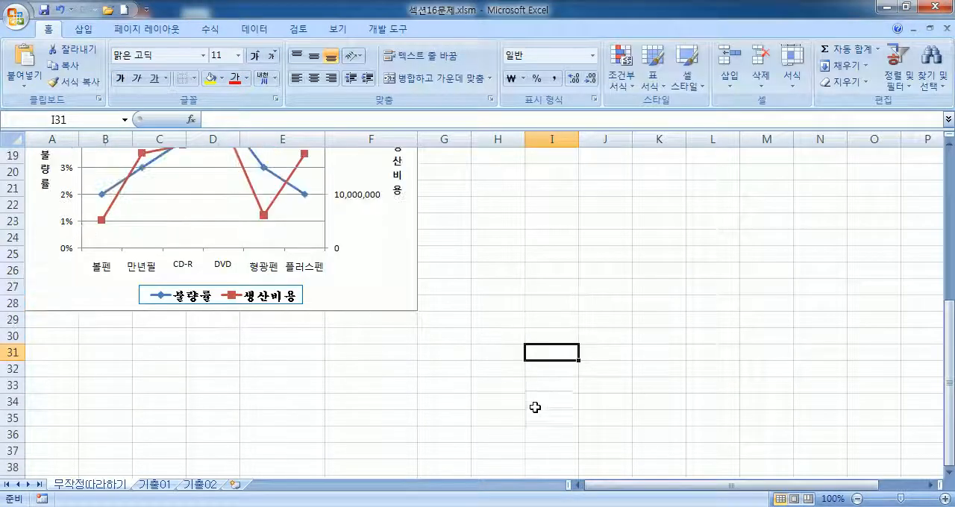
scroll(535, 394, up, 1)
click(371, 335)
scroll(372, 343, up, 1)
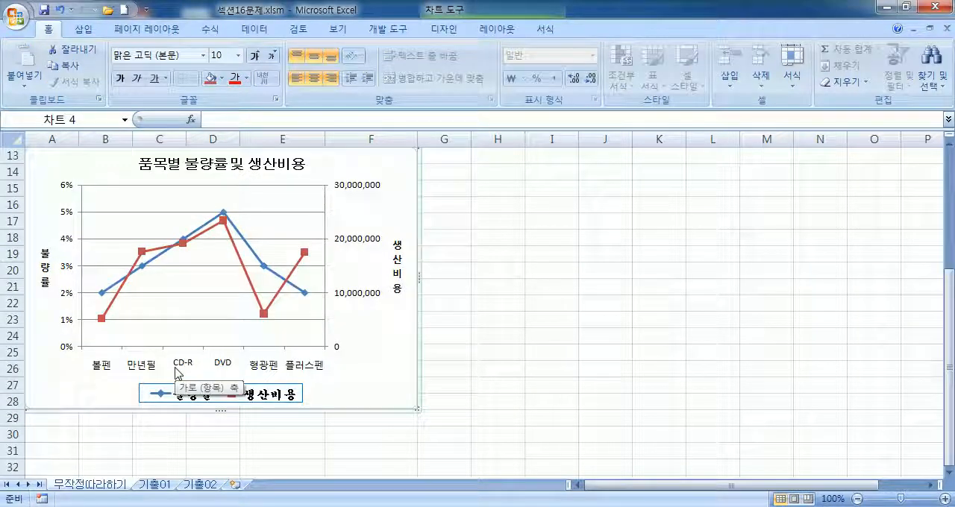
Step: Select the 불량률 line series and check which data label positions are offered for it
click(250, 252)
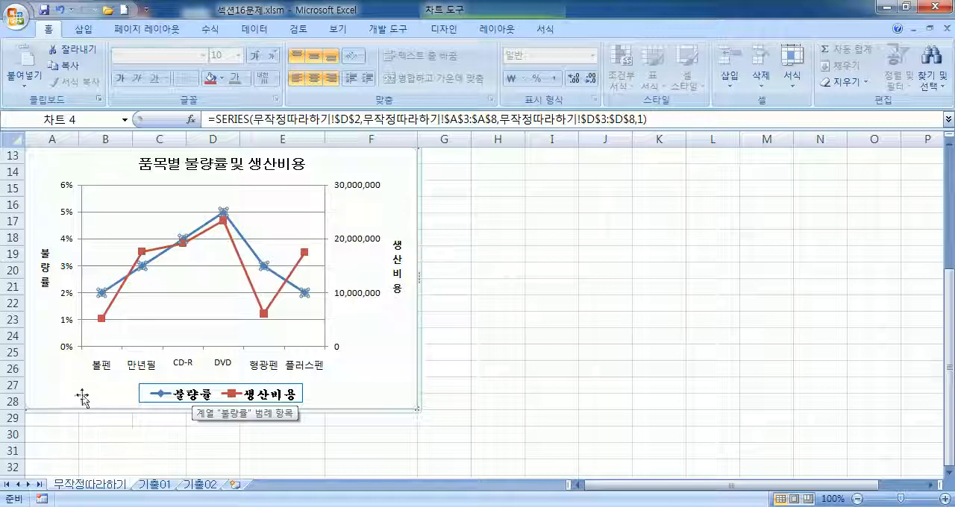
click(158, 267)
click(158, 264)
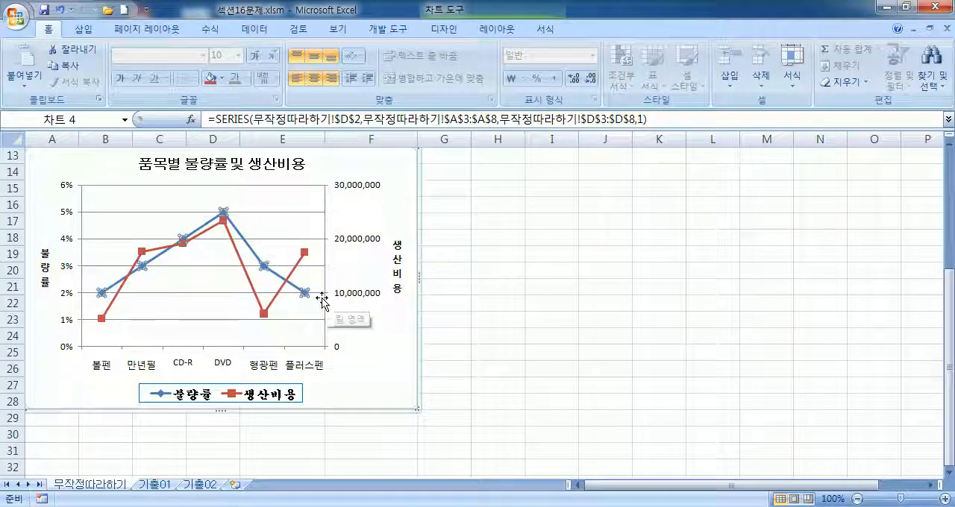
click(496, 31)
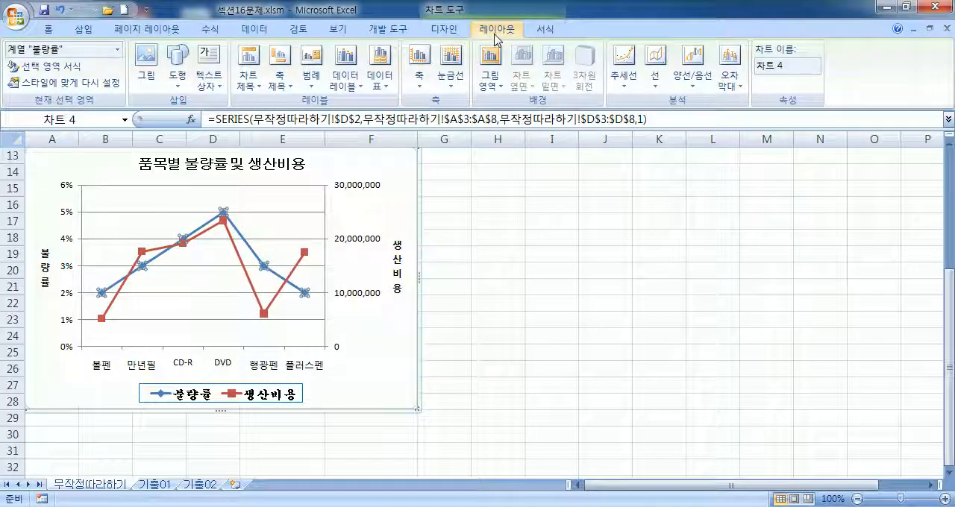
click(354, 91)
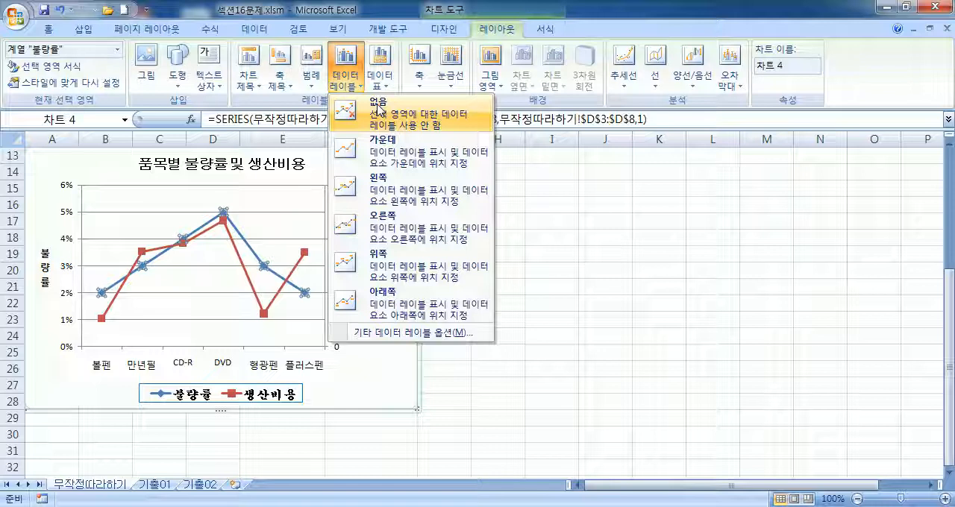
click(437, 33)
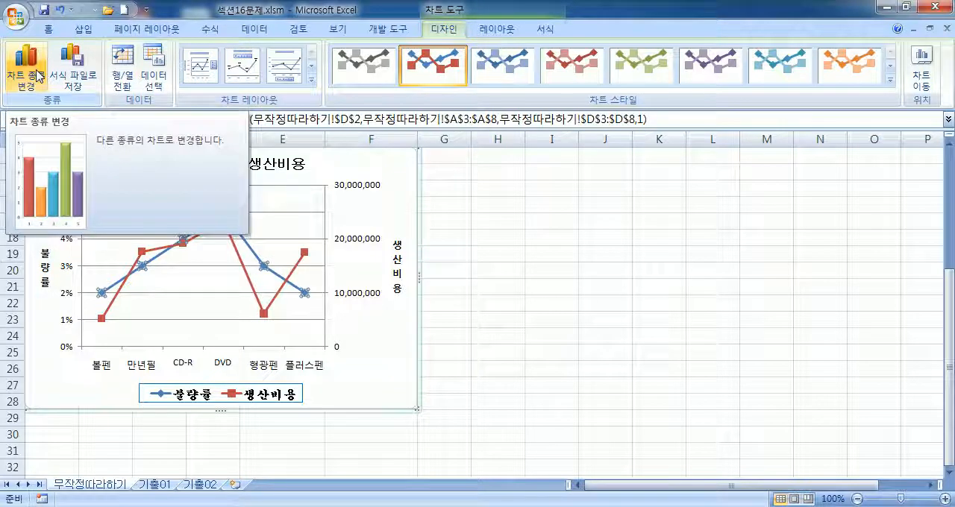
click(394, 206)
click(25, 70)
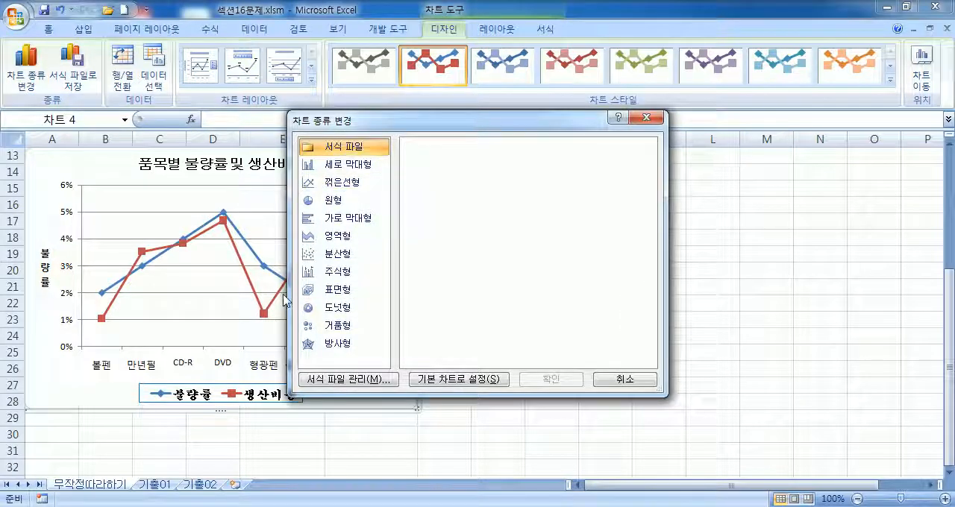
click(646, 382)
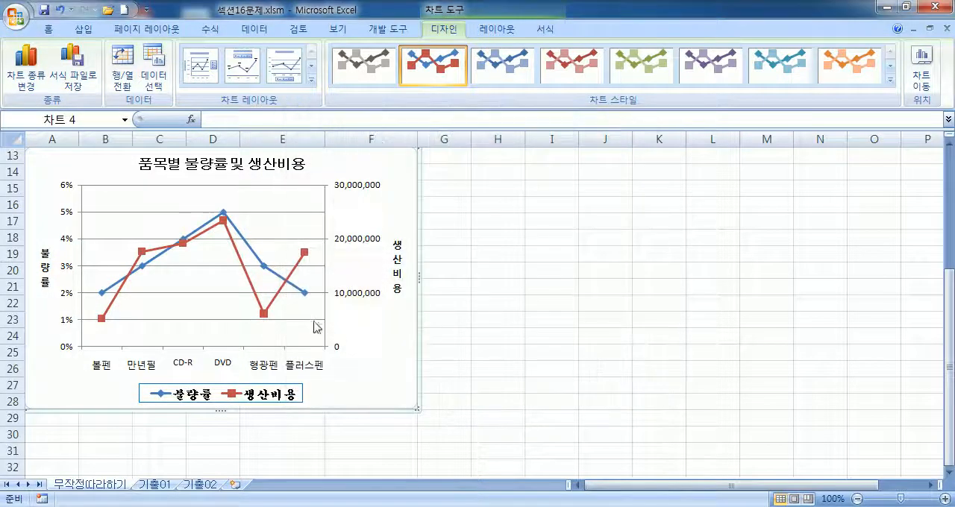
Step: Change only the 불량률 series to the clustered column type from the 세로 막대형 group
click(256, 260)
click(27, 75)
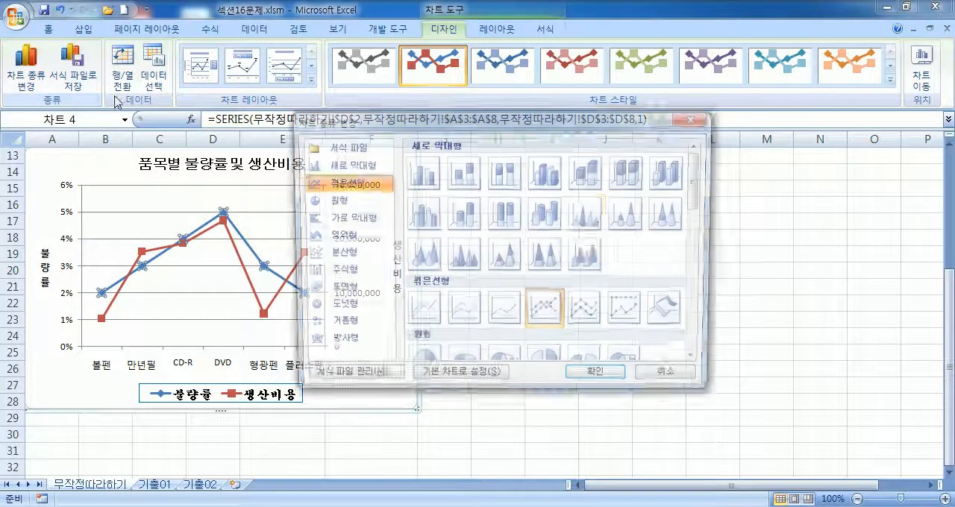
click(422, 177)
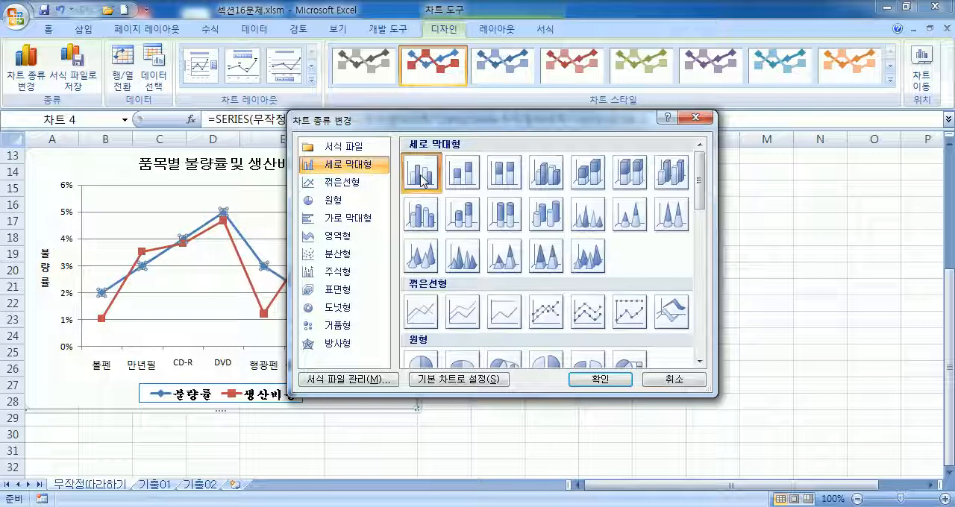
click(546, 312)
click(412, 177)
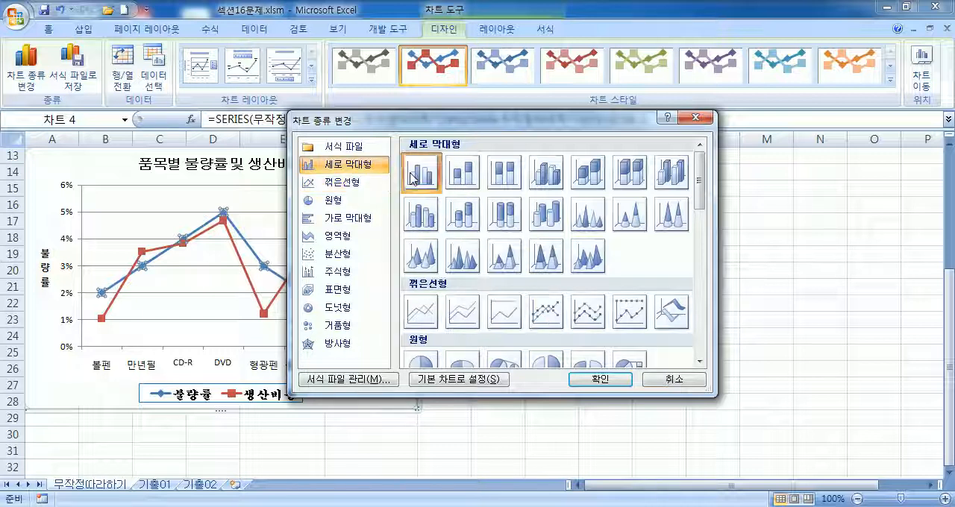
click(601, 380)
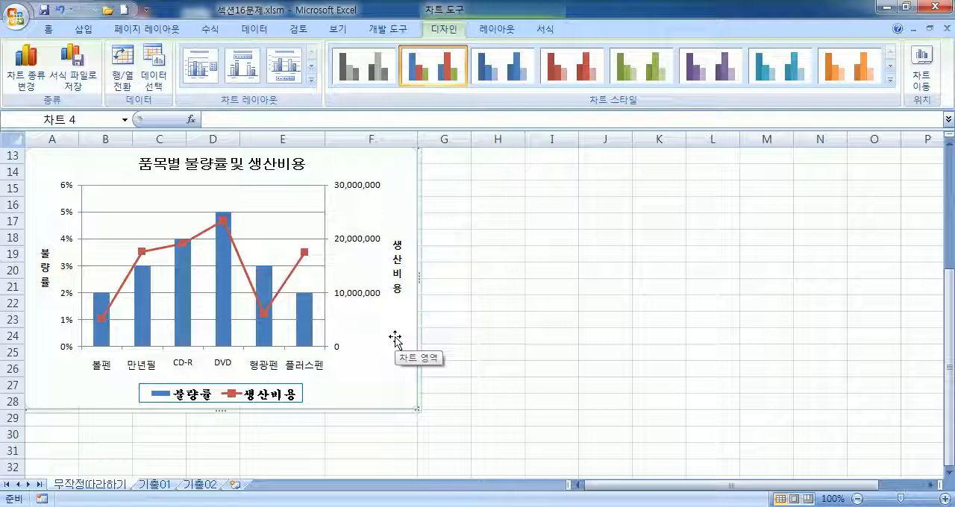
Step: Add data labels to the 불량률 columns, positioned at 바깥쪽 끝에
click(221, 317)
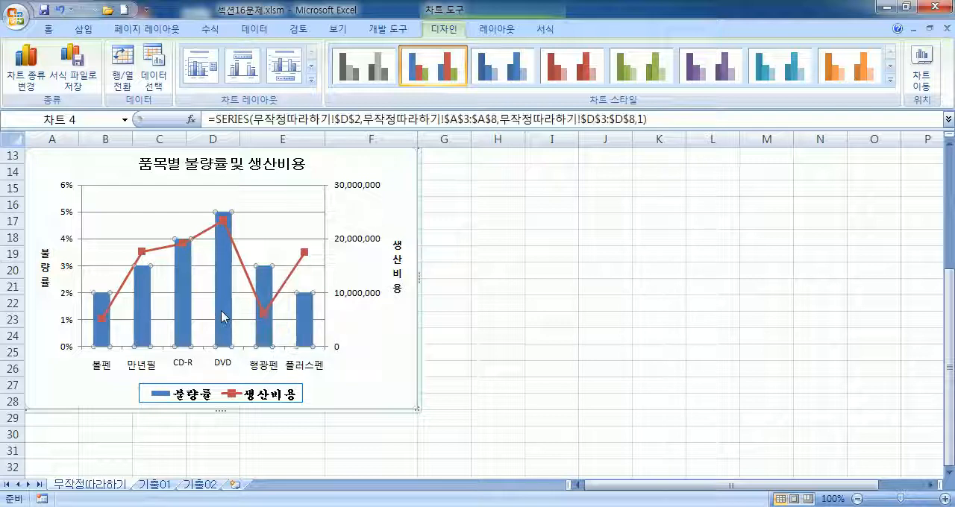
click(498, 31)
click(348, 83)
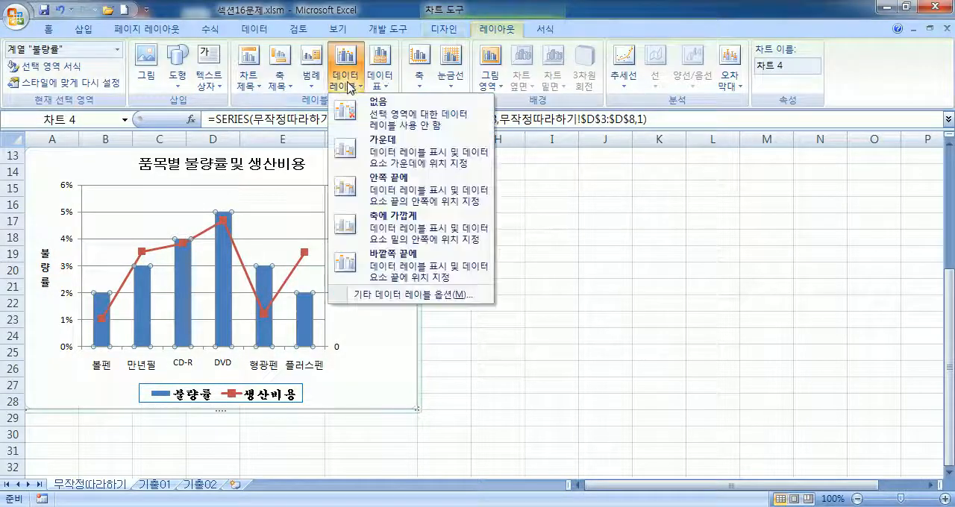
click(397, 266)
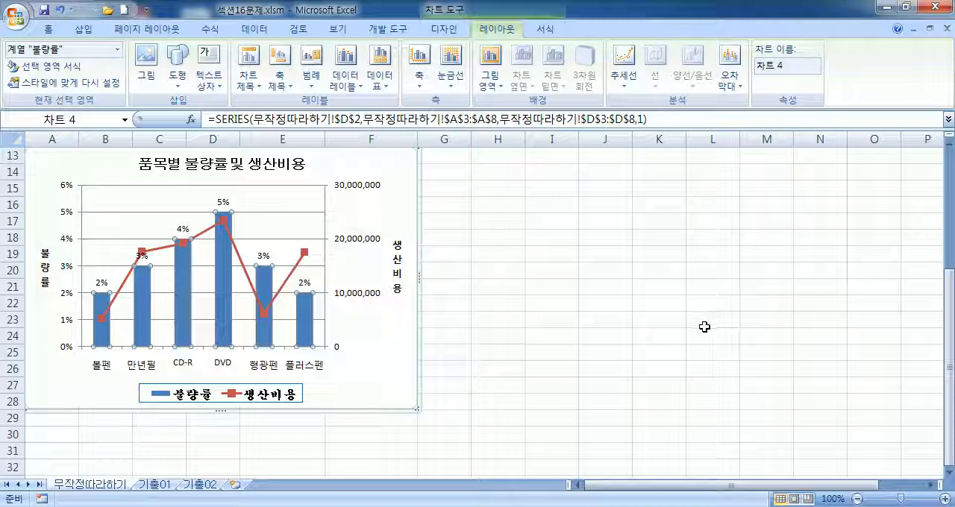
Step: Set the line width of the 생산비용 series to 4 pt
click(239, 258)
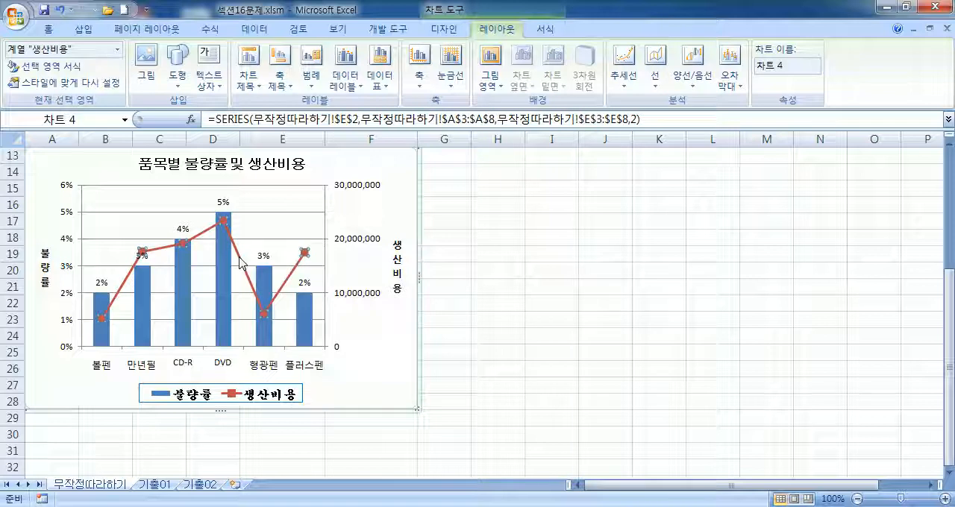
double_click(239, 258)
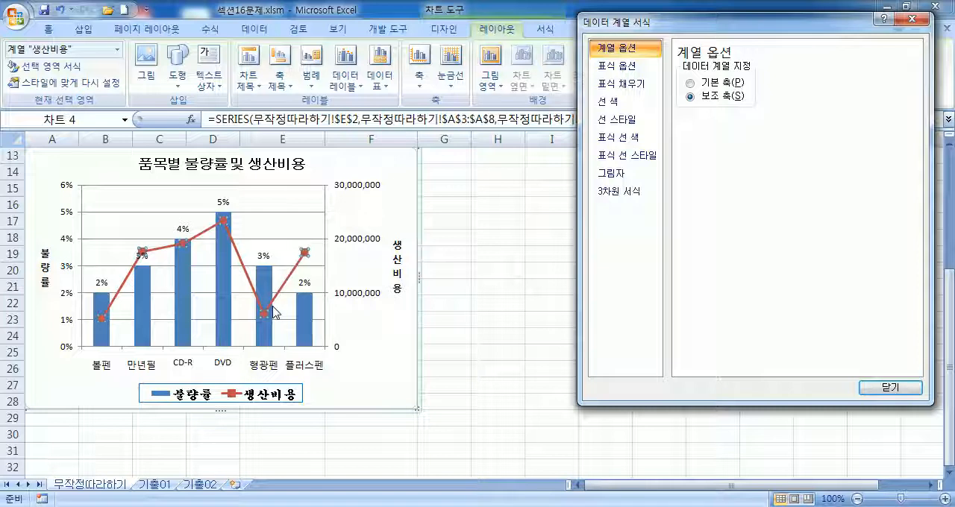
click(612, 122)
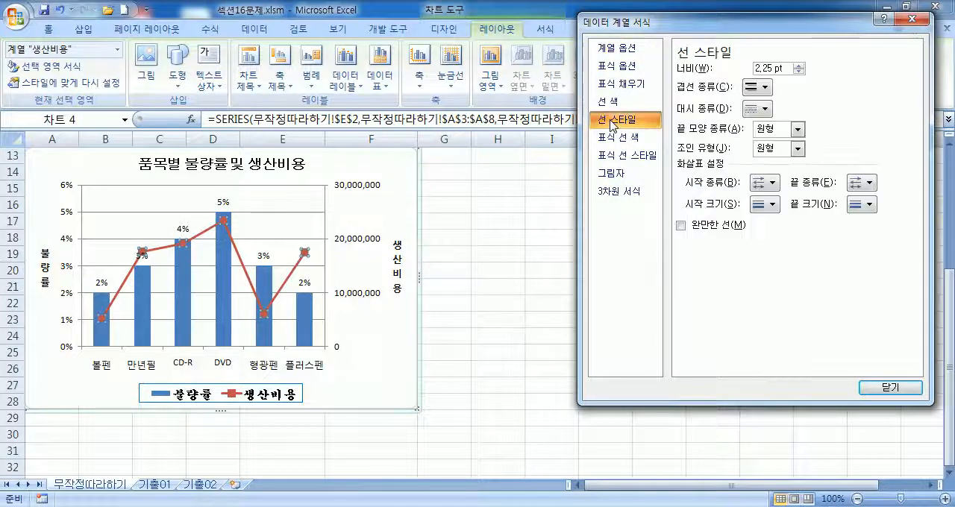
click(799, 66)
click(799, 65)
click(800, 65)
click(799, 66)
click(799, 65)
click(799, 66)
click(802, 66)
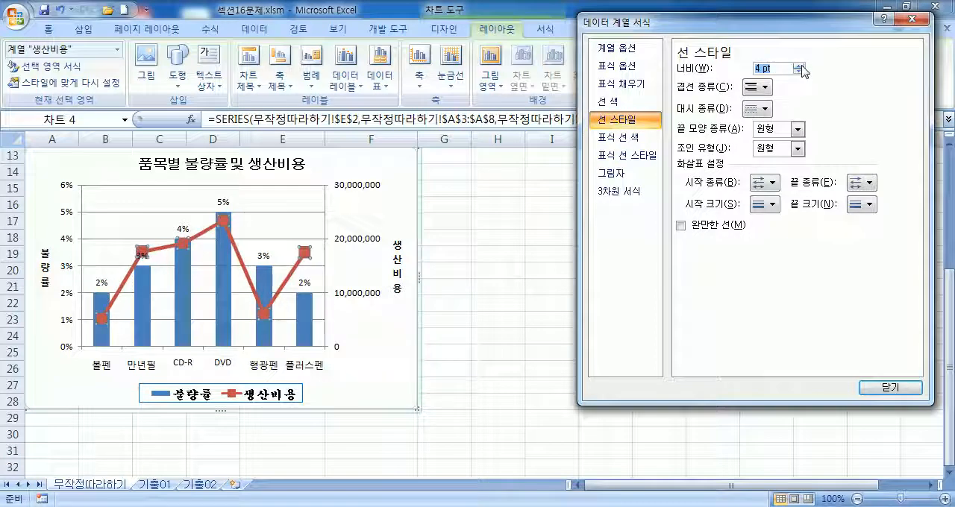
Step: Color the 생산비용 line 주황 from the standard colors and turn on 완만한 선 to smooth it
click(600, 103)
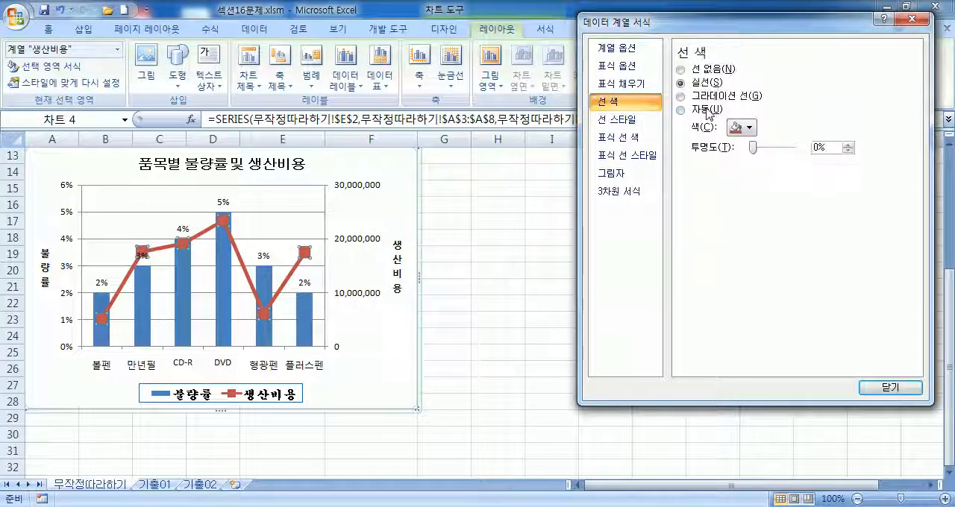
click(749, 128)
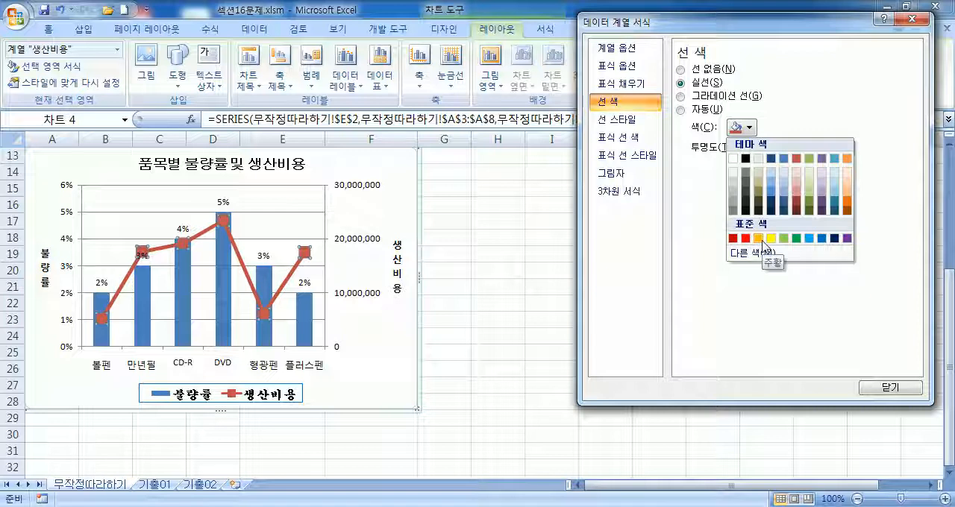
click(759, 239)
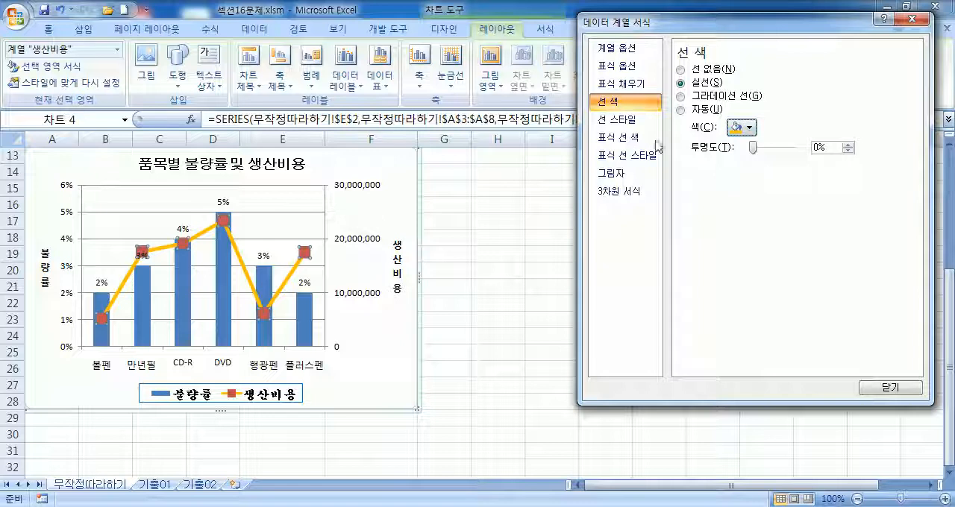
click(617, 122)
click(682, 226)
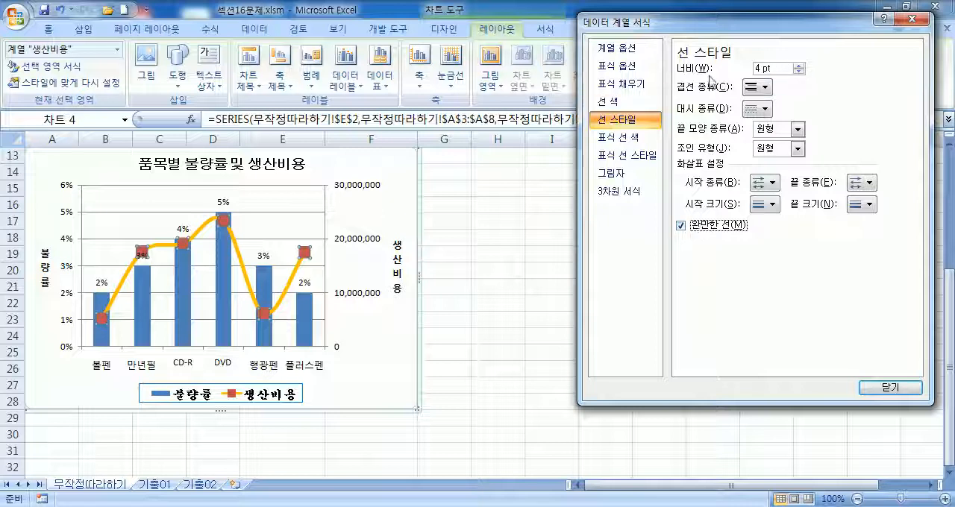
click(616, 101)
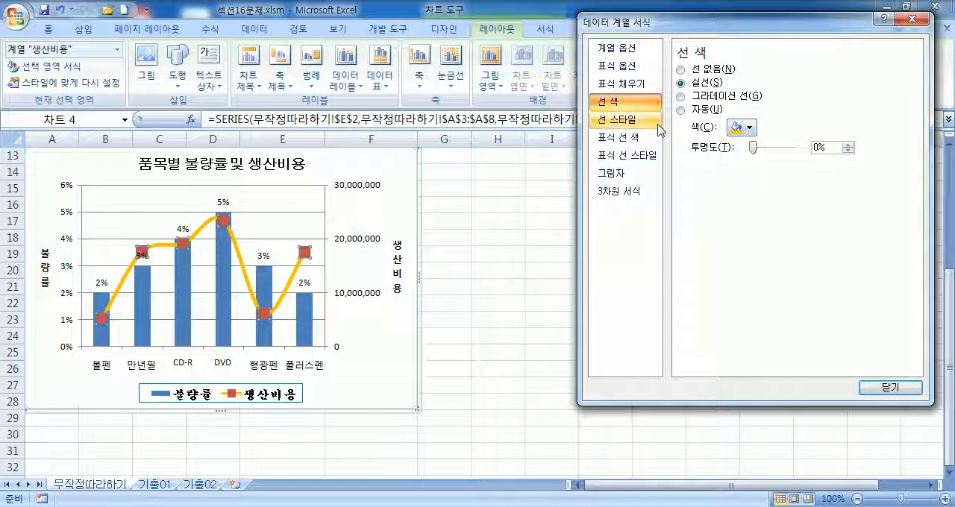
click(616, 119)
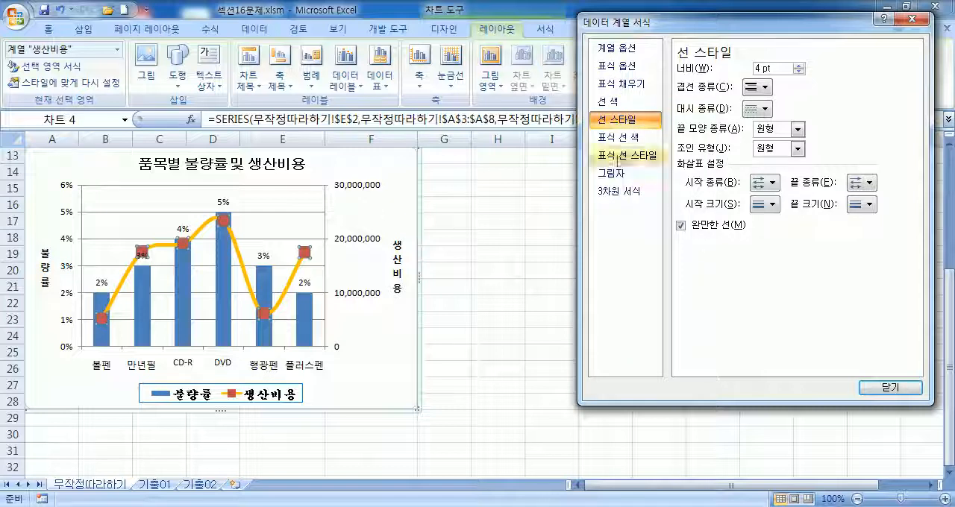
click(603, 104)
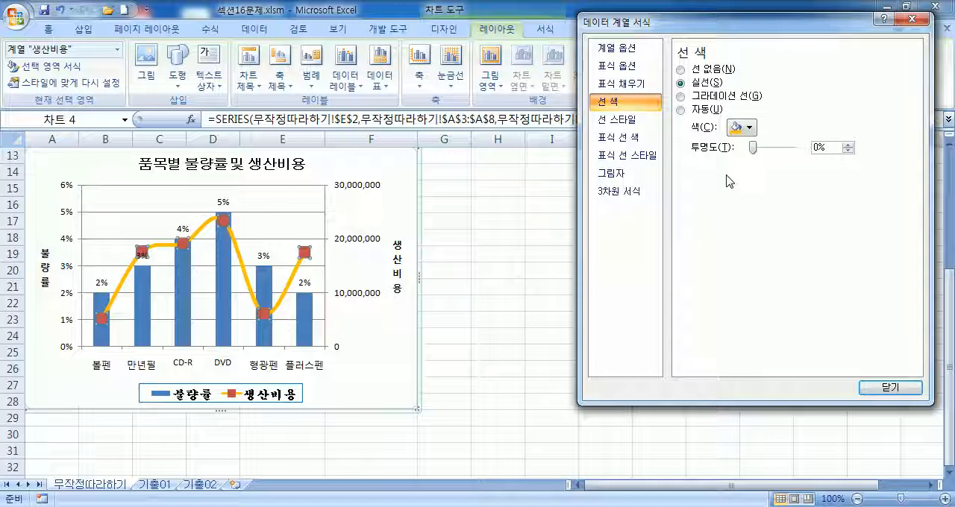
click(614, 120)
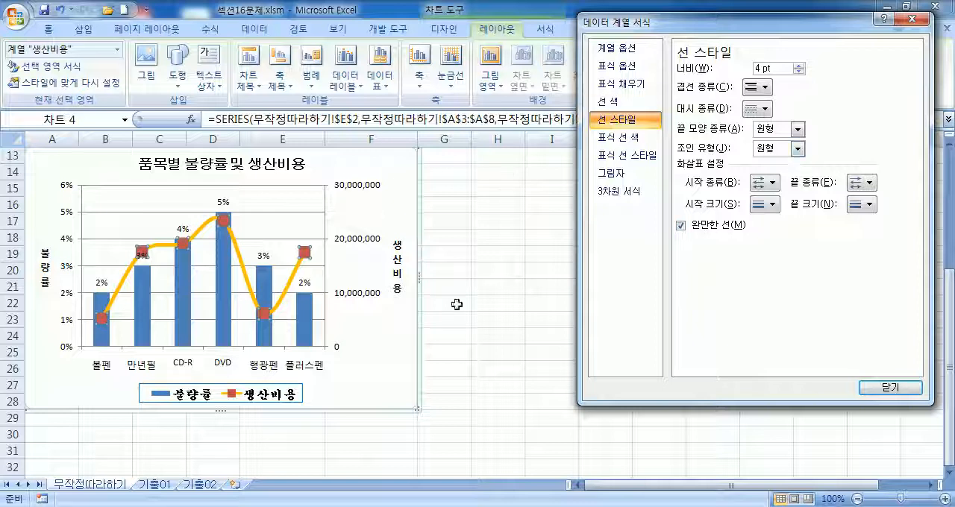
drag(686, 27, 655, 150)
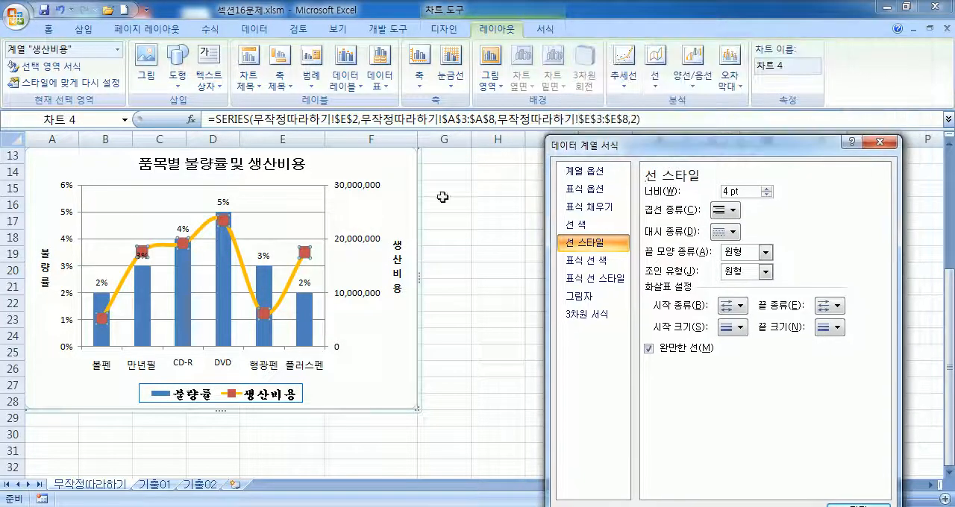
click(401, 211)
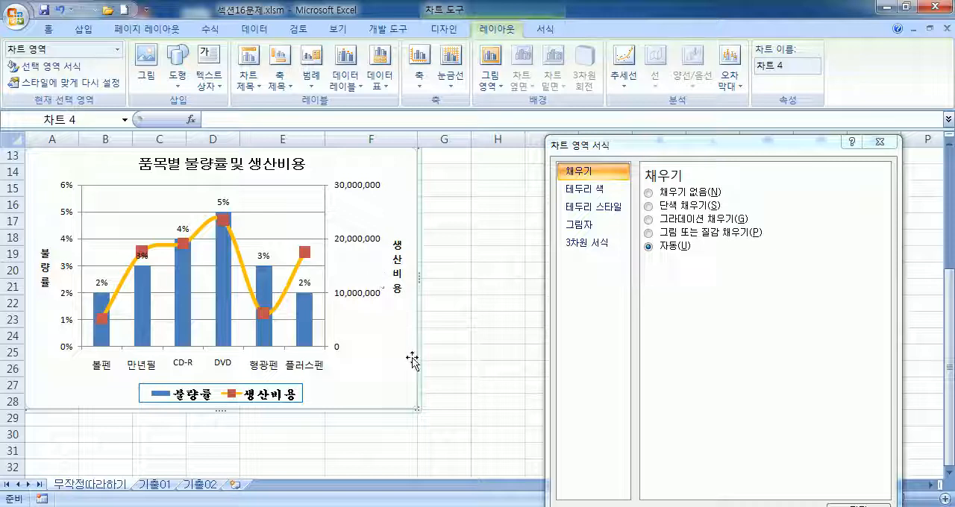
scroll(415, 354, up, 3)
scroll(416, 341, down, 3)
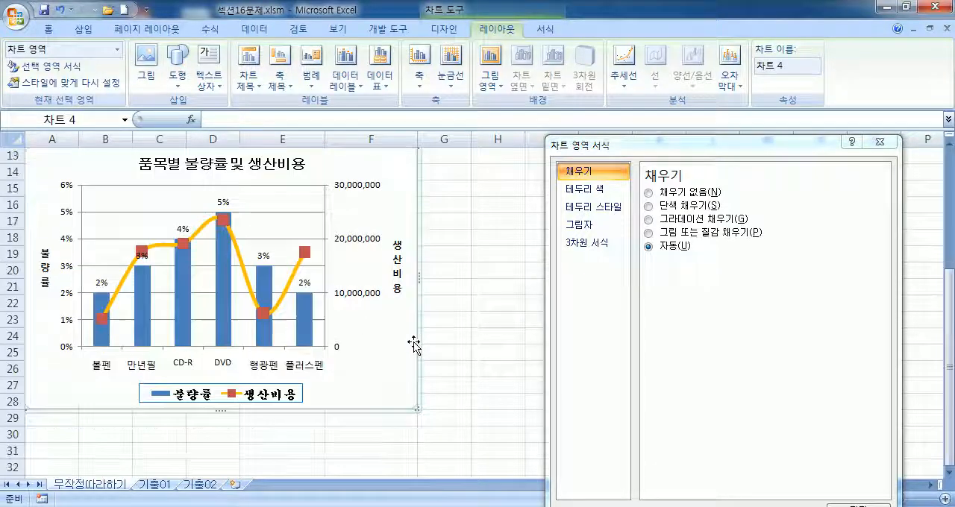
click(301, 264)
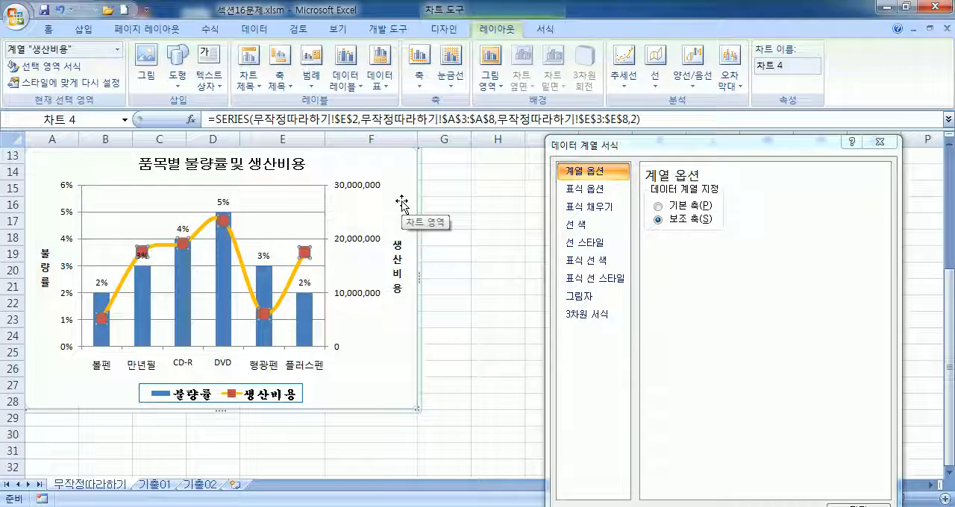
Step: Apply the outer shadow preset 오프셋 대각선 오른쪽 아래 to the chart area
click(395, 327)
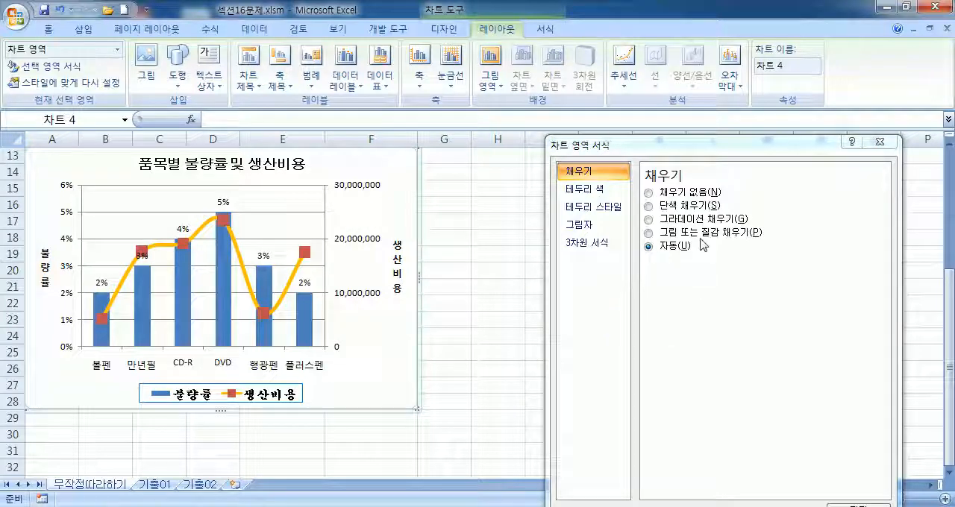
drag(637, 148, 612, 50)
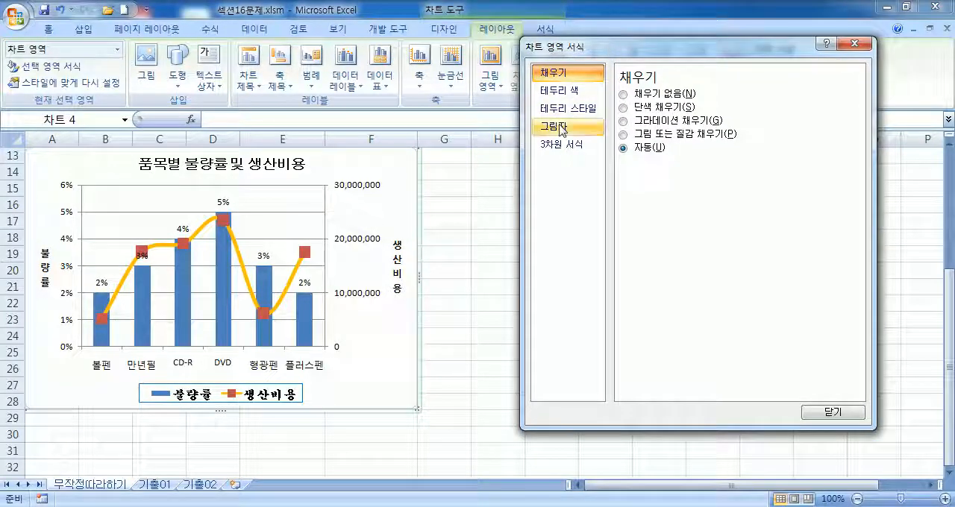
click(561, 127)
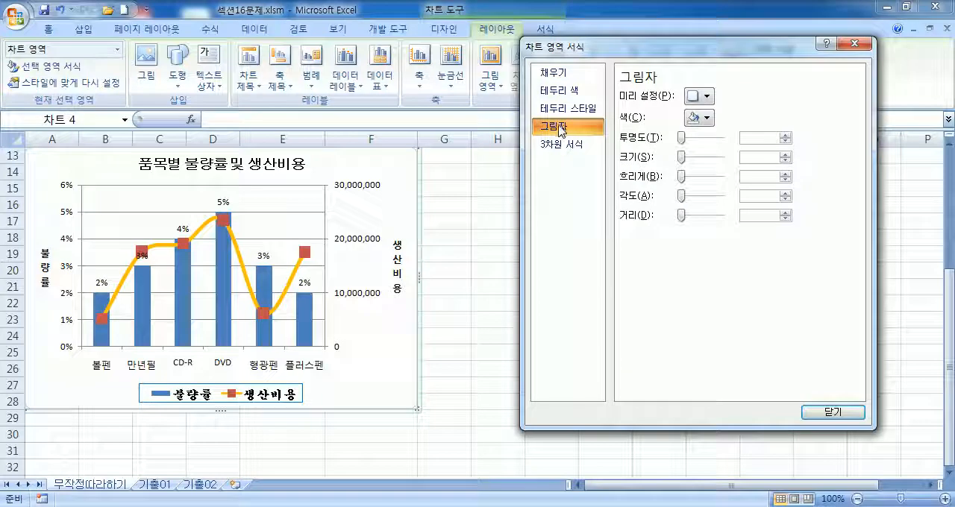
click(706, 96)
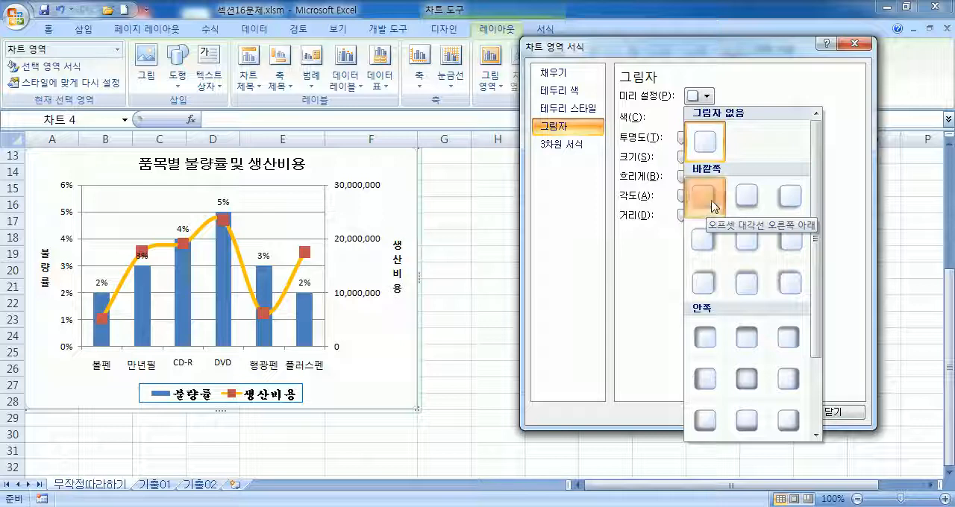
click(712, 200)
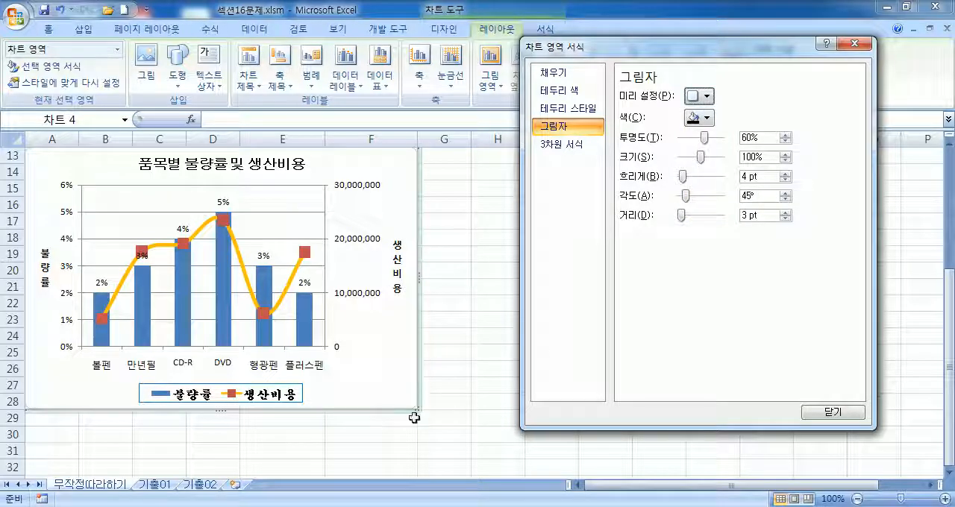
Step: Give the chart area border rounded corners (둥근 모서리) and close the formatting dialog
click(442, 418)
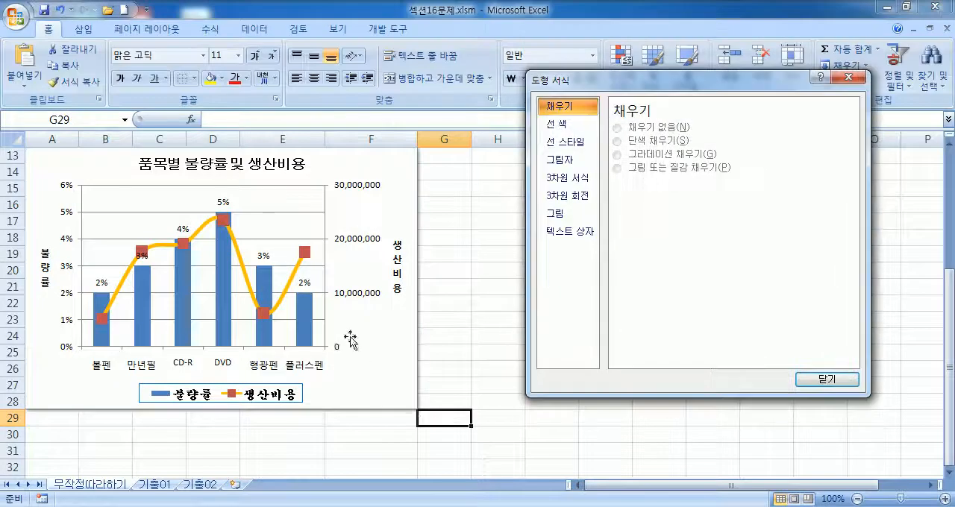
click(381, 381)
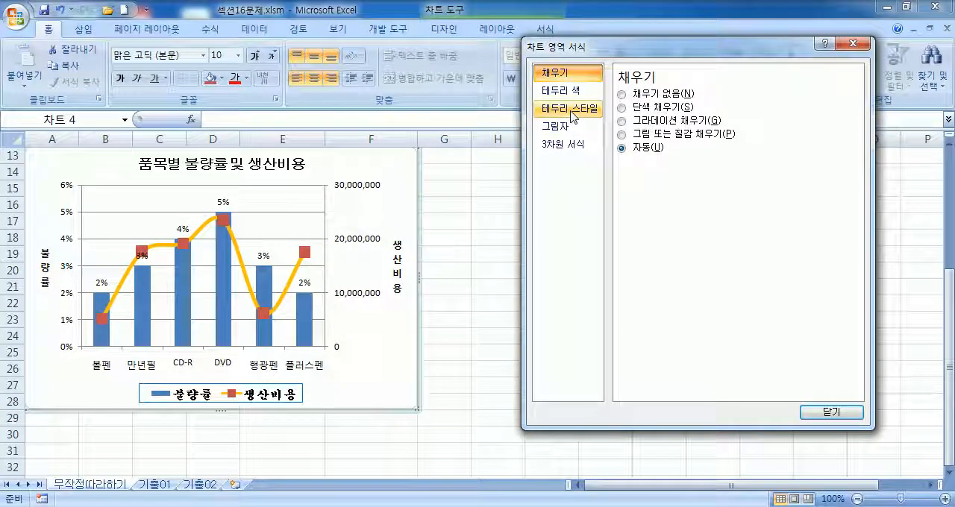
click(573, 109)
click(633, 250)
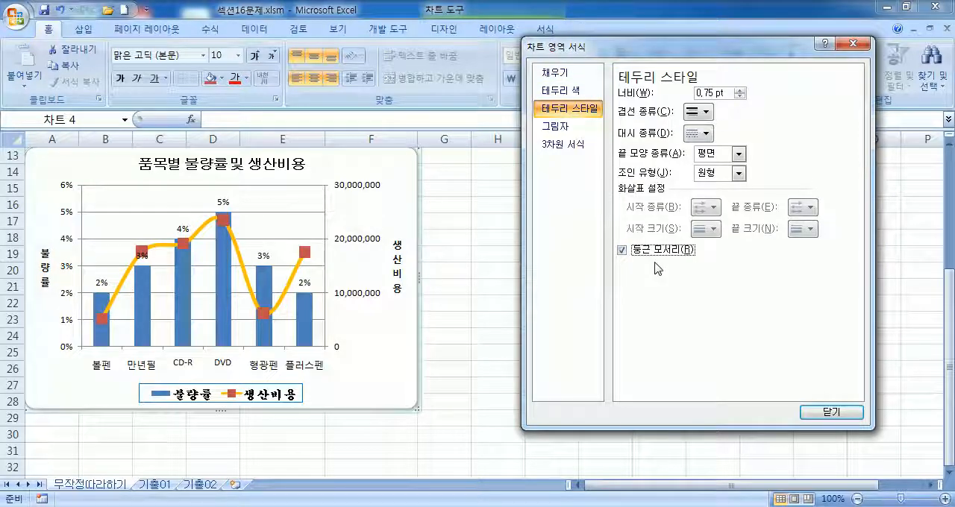
click(481, 302)
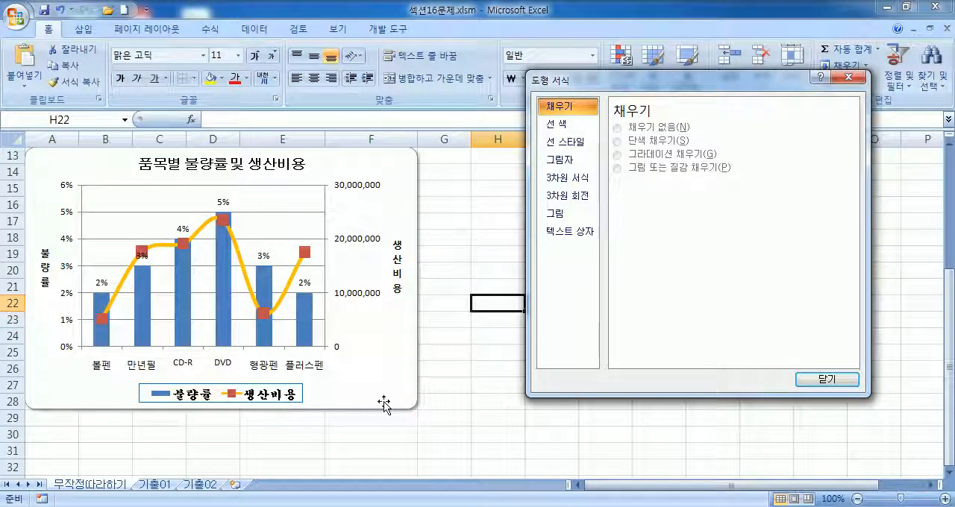
click(401, 359)
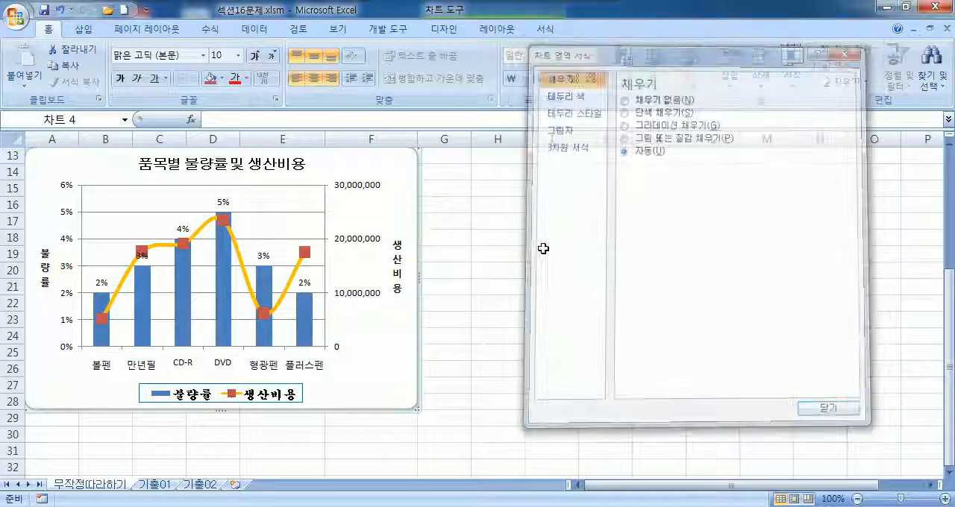
click(852, 43)
Step: Draw a 설명선 2 callout about 2.01 cm wide and 1.03 cm high inside the chart, beside the top of the DVD column
scroll(368, 273, up, 2)
scroll(456, 282, down, 1)
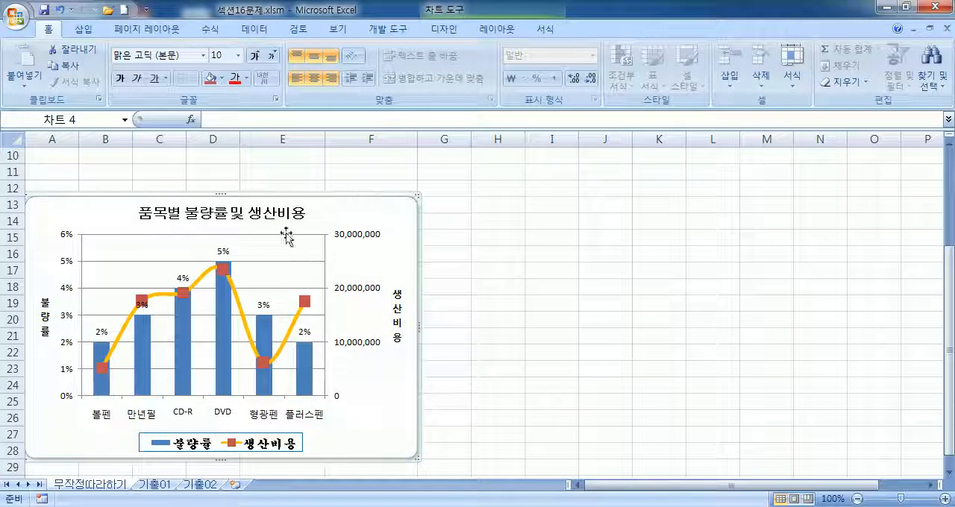
click(82, 30)
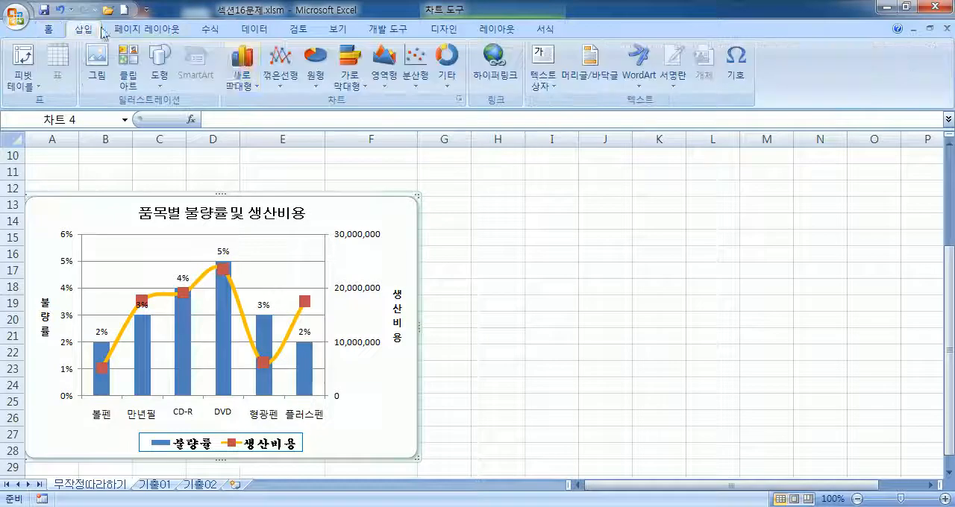
click(165, 67)
scroll(251, 296, down, 1)
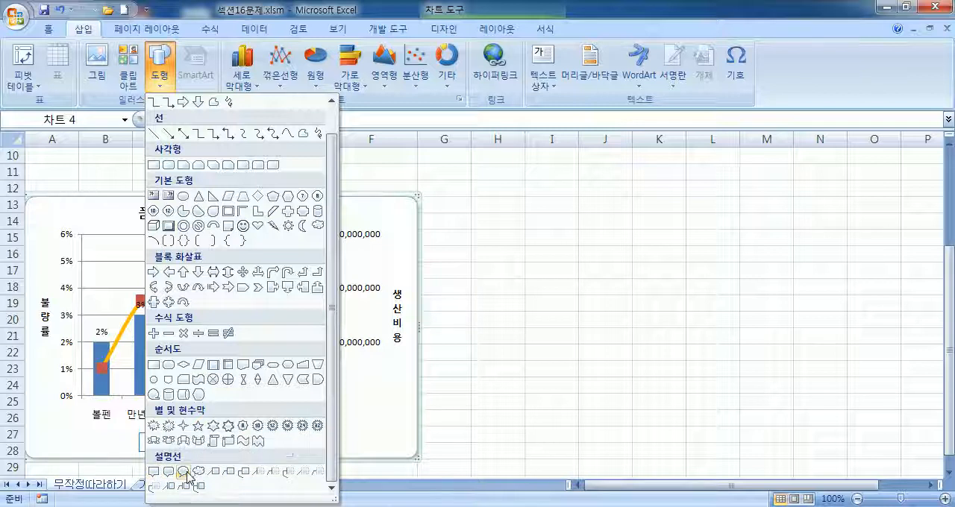
click(228, 473)
drag(256, 240, 311, 269)
Step: Enter 최고 불량률 in the callout and enlarge it to about 2.78 cm by 1.4 cm
mouse_move(290, 351)
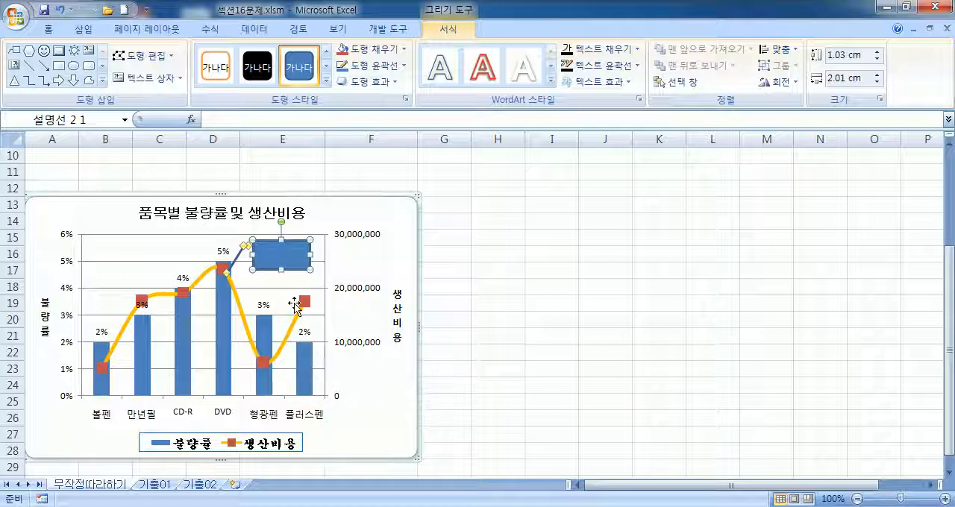
text(고)
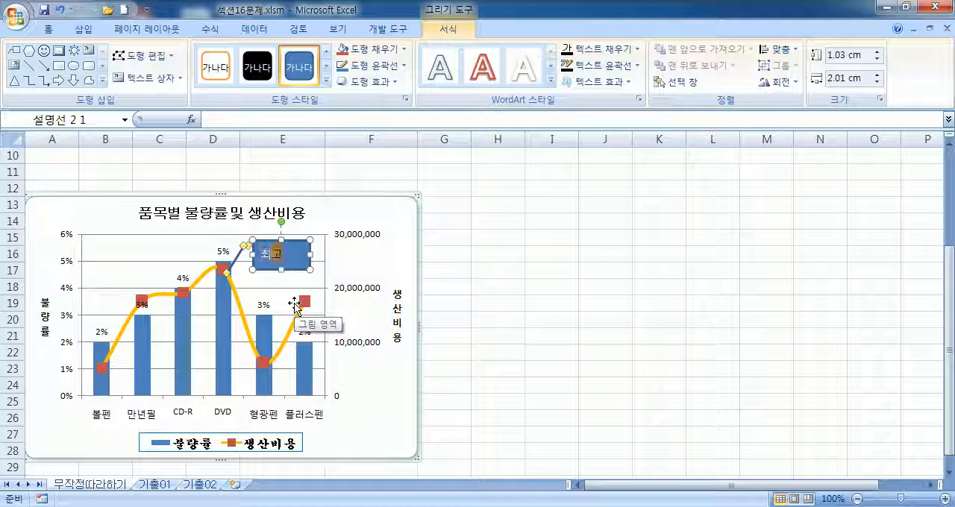
text(불량)
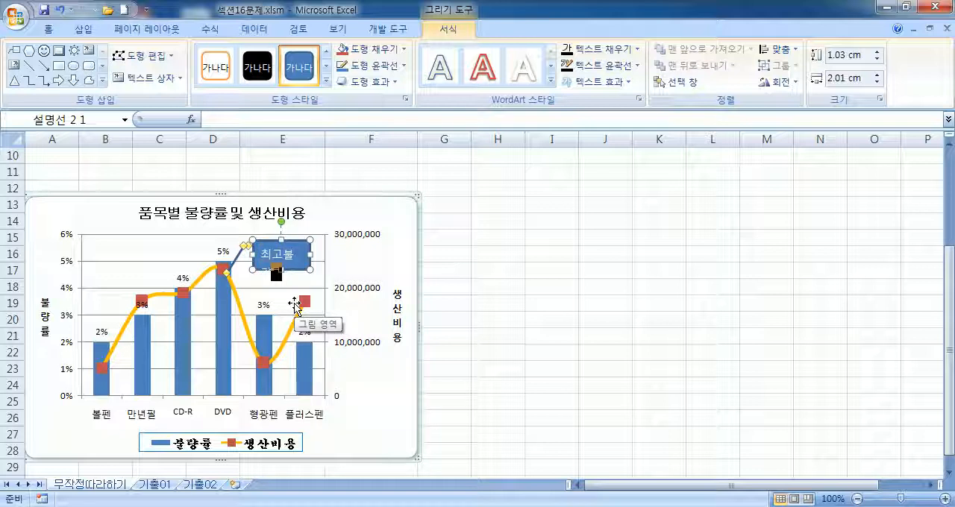
drag(310, 269, 332, 281)
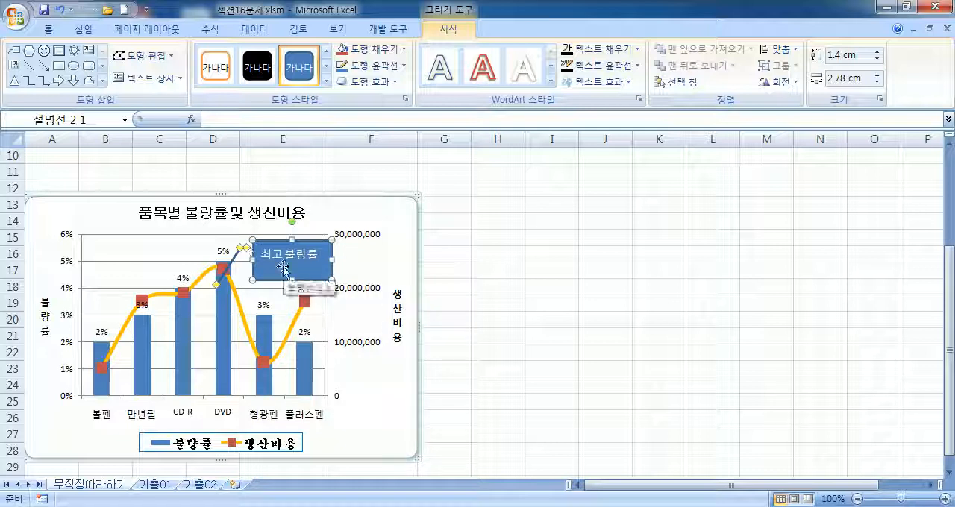
Step: Set the callout text to the 굴림 font with the 자동 font color
click(48, 30)
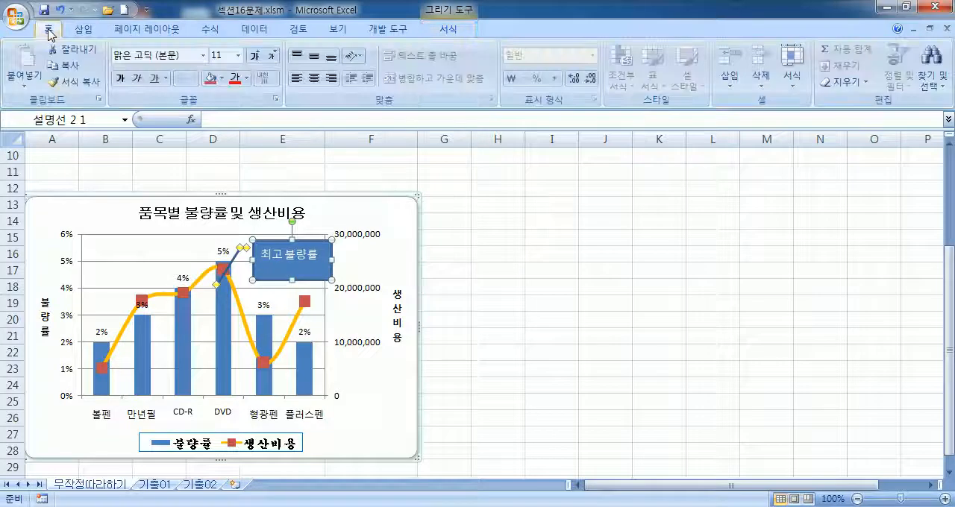
click(205, 58)
click(178, 198)
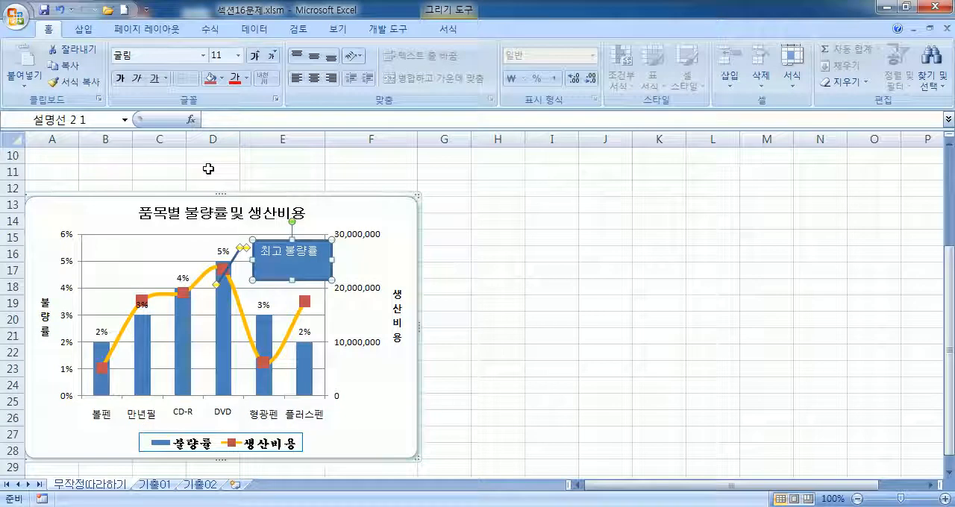
click(246, 78)
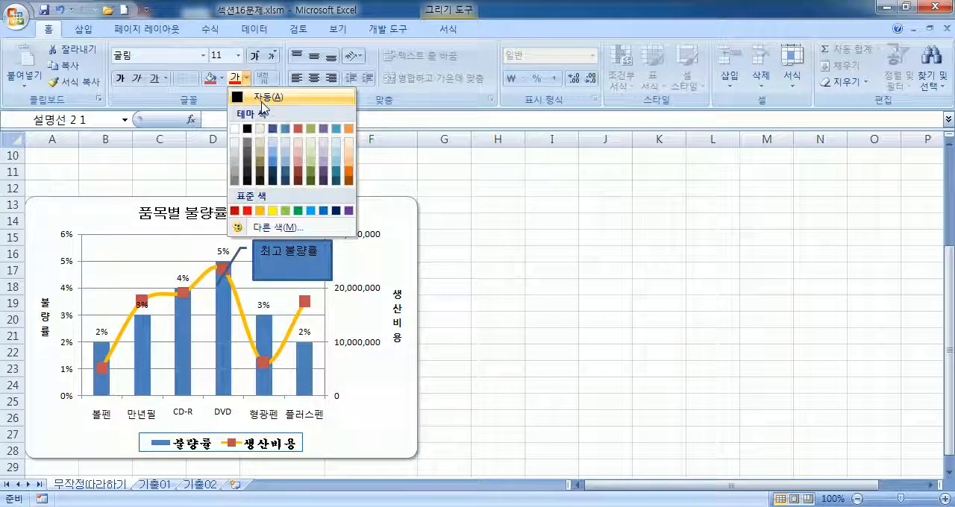
click(261, 100)
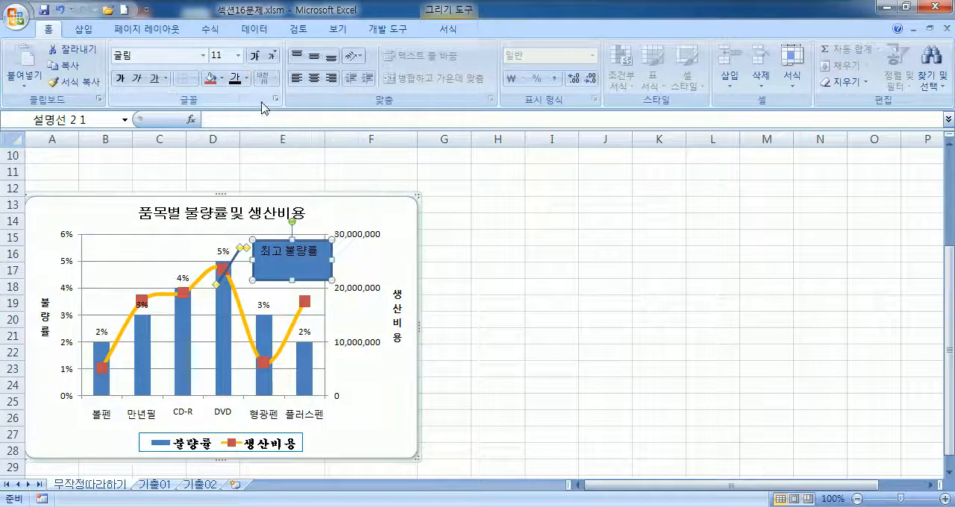
Step: Give the callout a solid outline in 검정, 텍스트 1 with a width of 1 pt
double_click(335, 273)
click(562, 126)
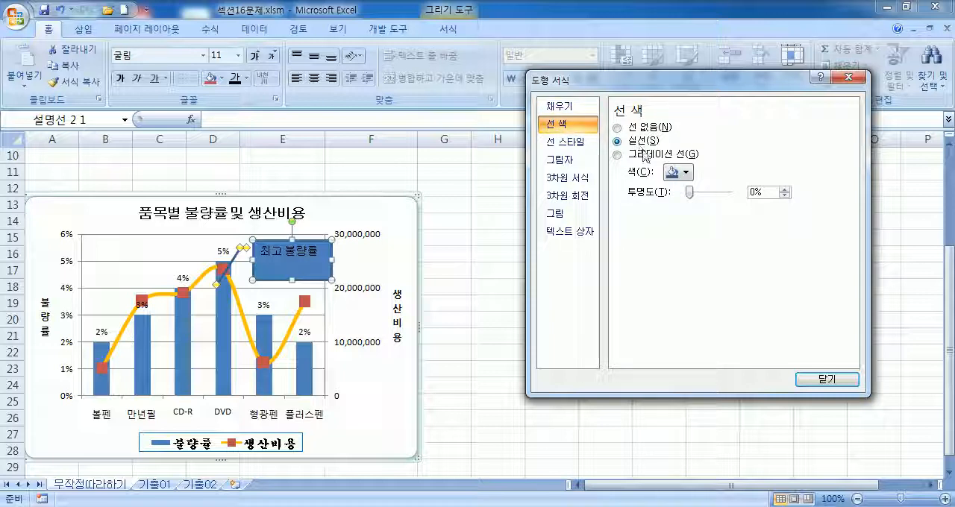
click(683, 173)
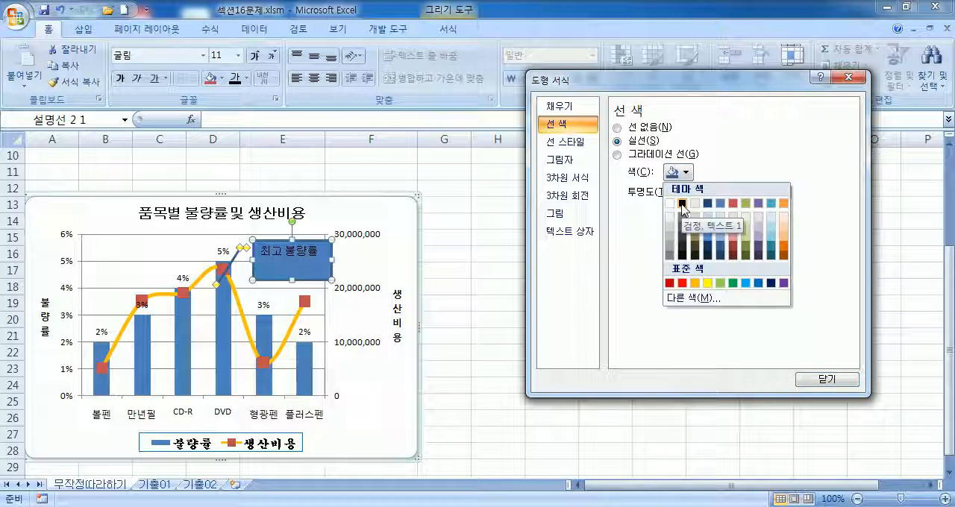
click(682, 209)
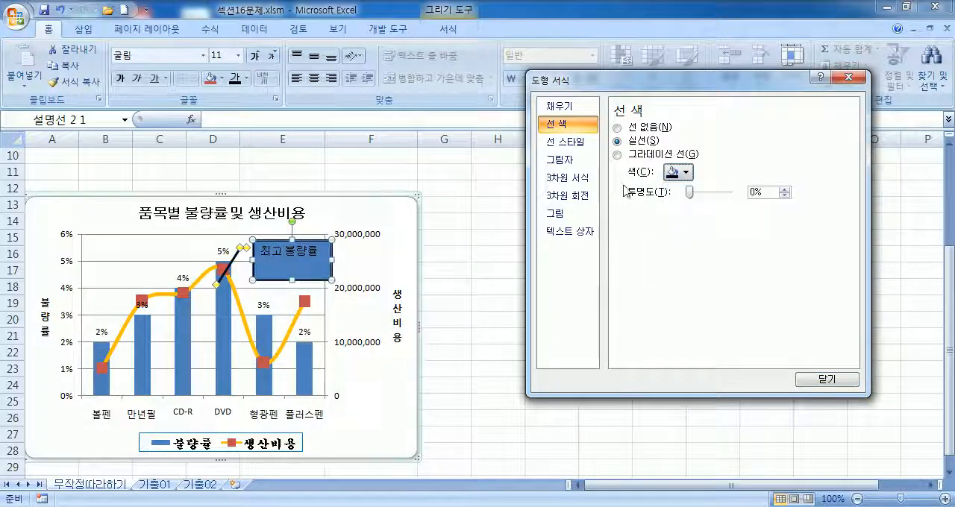
click(575, 148)
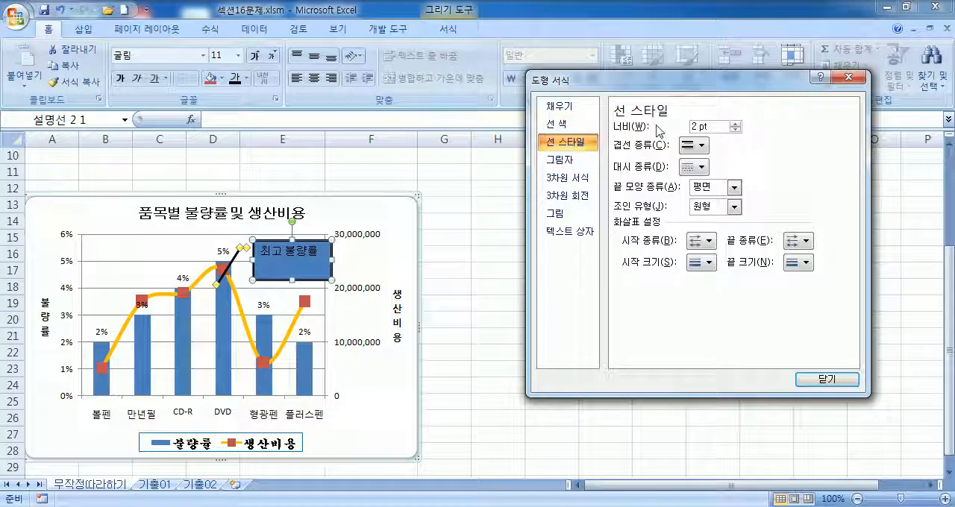
click(735, 130)
click(736, 130)
click(735, 129)
click(736, 130)
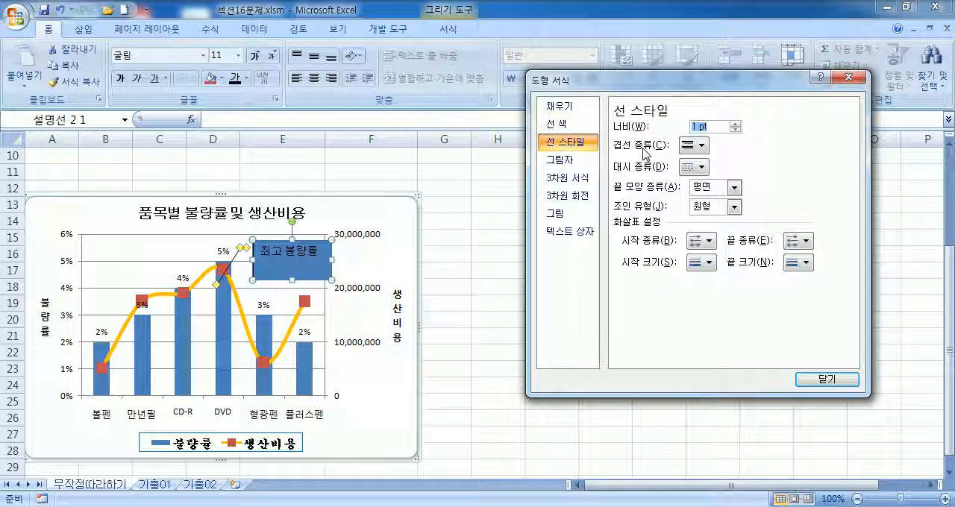
Step: Fill the callout with the solid theme color 흰색, 배경 1
click(575, 107)
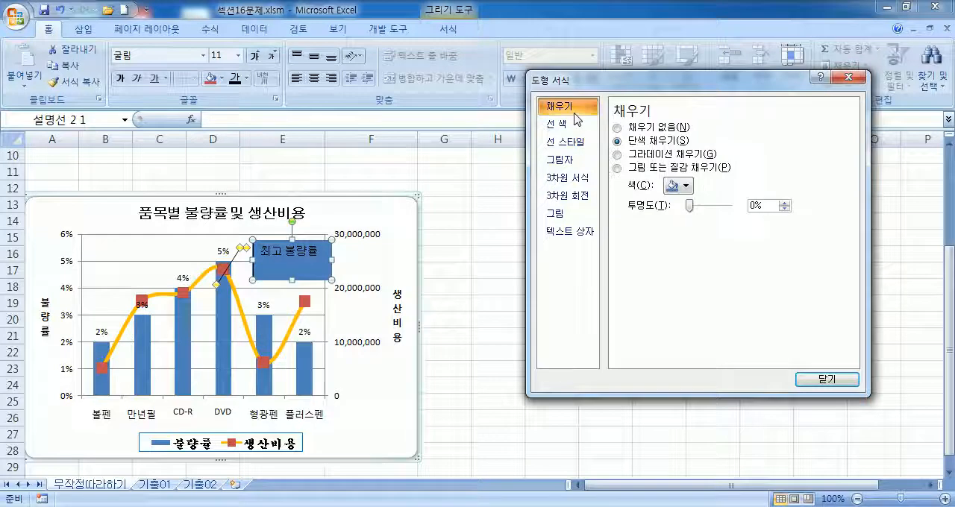
click(686, 186)
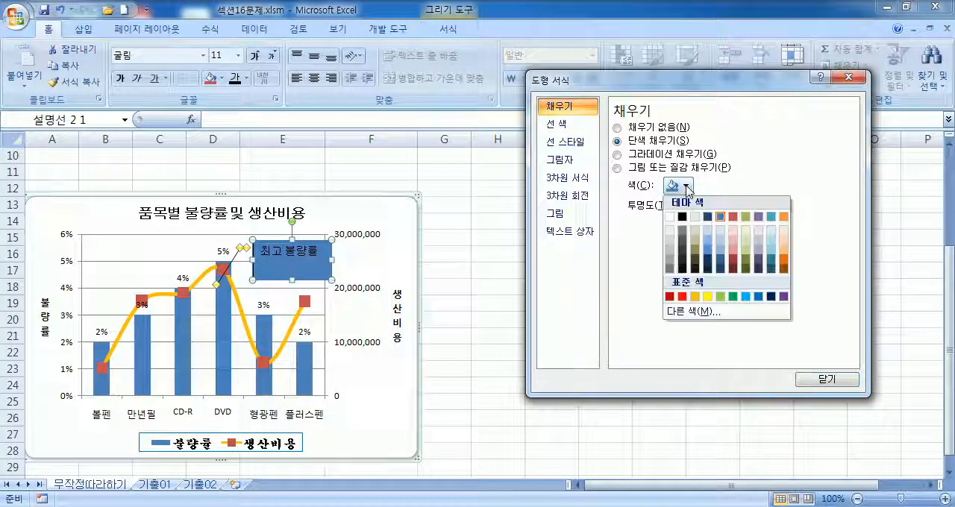
click(670, 218)
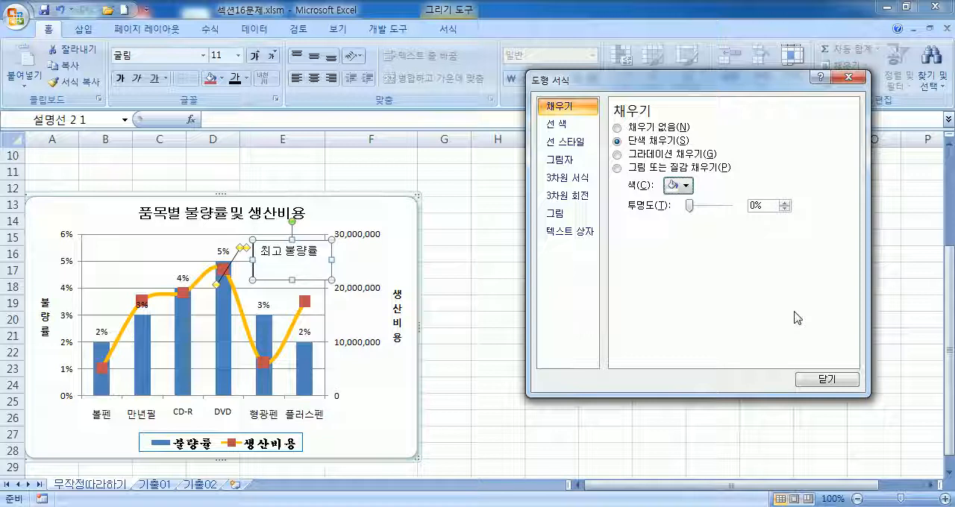
Step: Turn on 도형을 텍스트 크기에 맞춤 so the callout fits its text
click(573, 232)
click(575, 237)
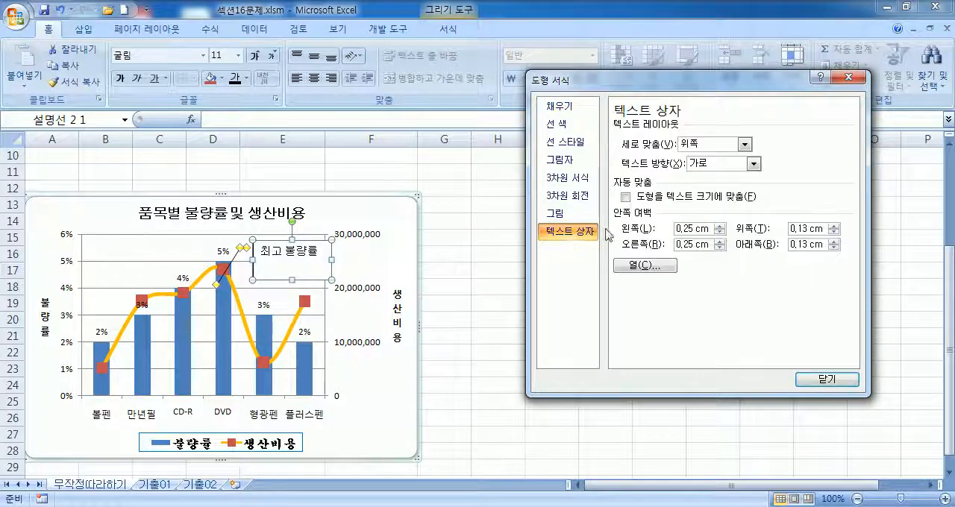
click(638, 202)
click(639, 202)
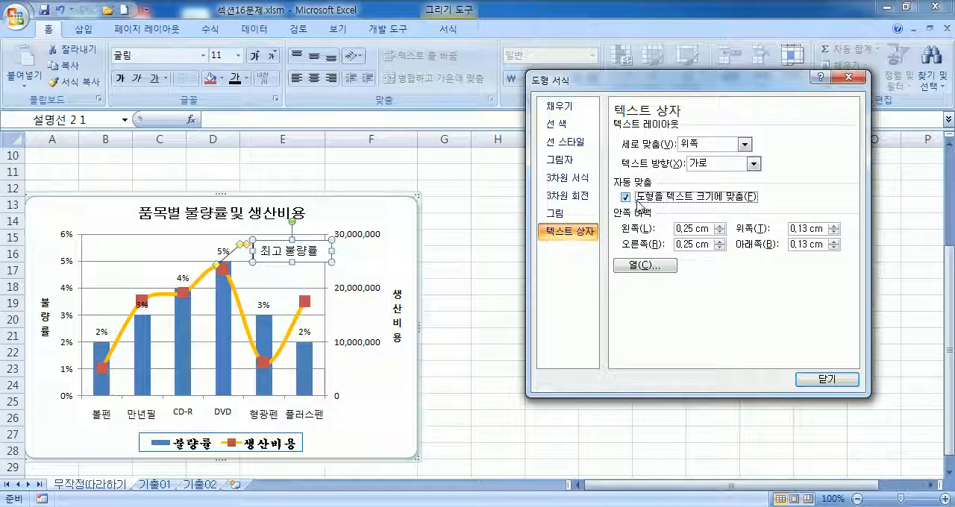
Step: Center the callout text horizontally and align it to the middle vertically
click(311, 79)
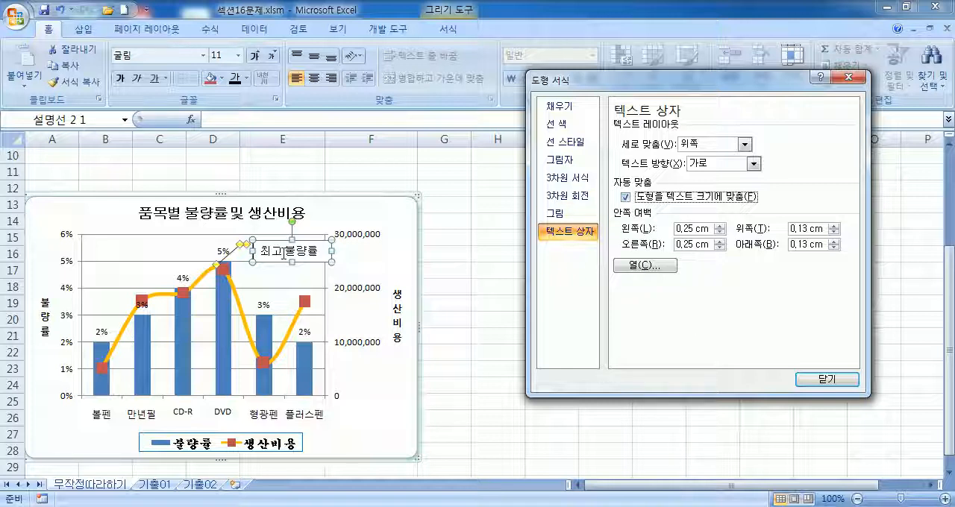
click(316, 59)
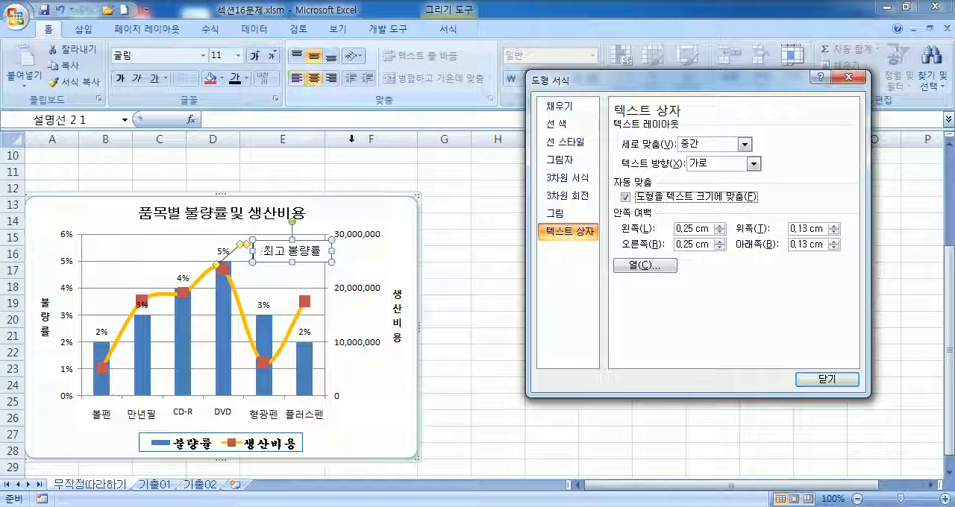
click(327, 265)
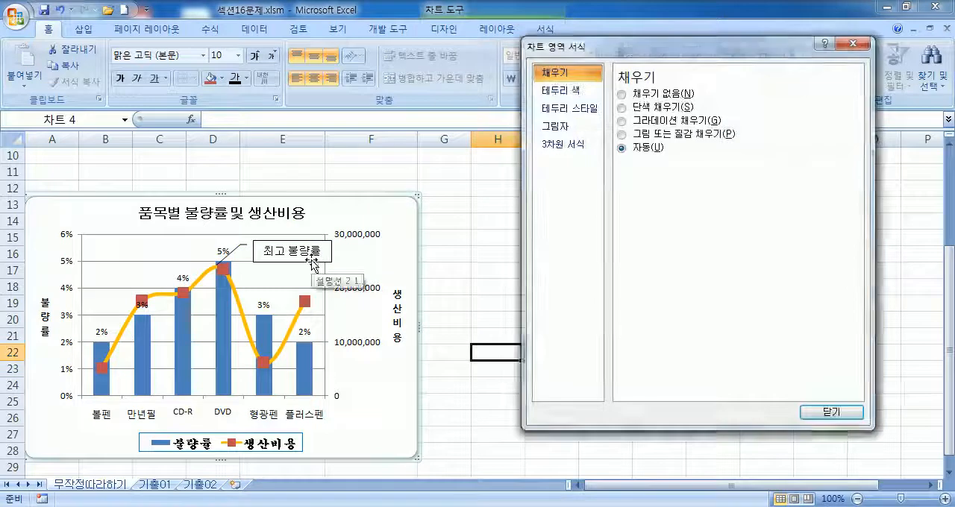
Step: Shift the 최고 불량률 callout slightly closer to the DVD column's data label and close the shape formatting dialog
click(314, 263)
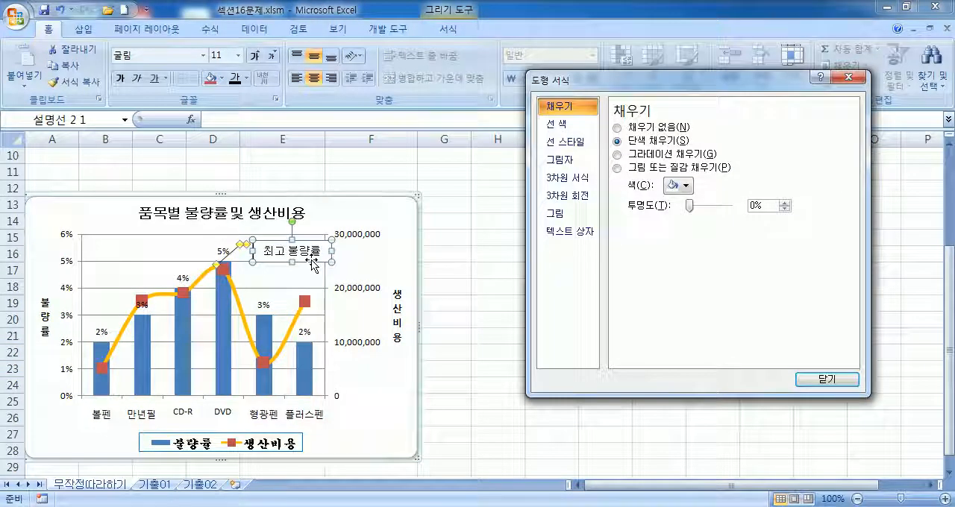
drag(313, 263, 300, 256)
click(374, 266)
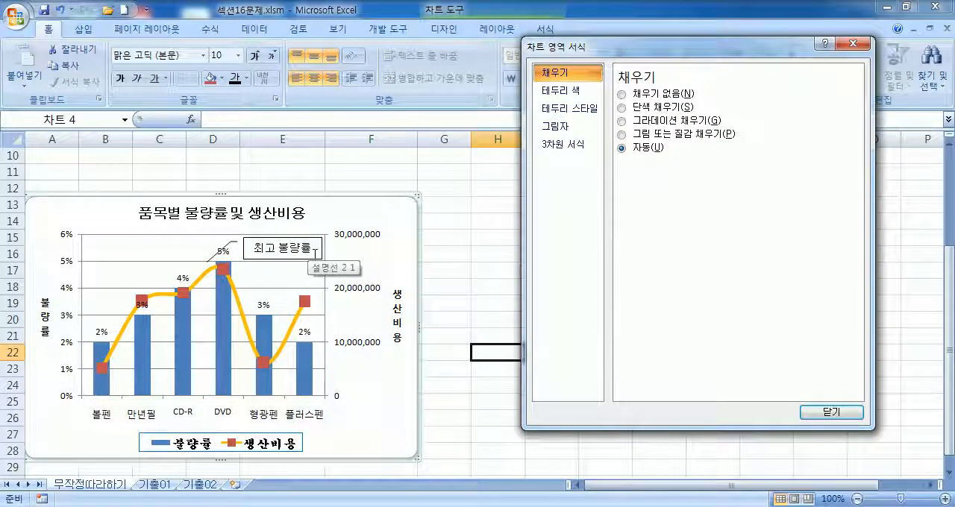
click(240, 243)
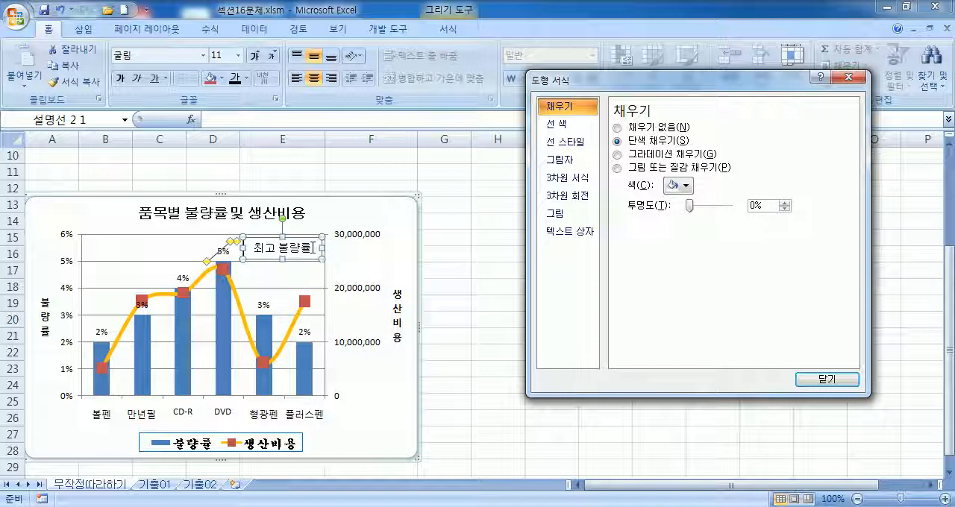
drag(309, 261, 309, 267)
click(394, 263)
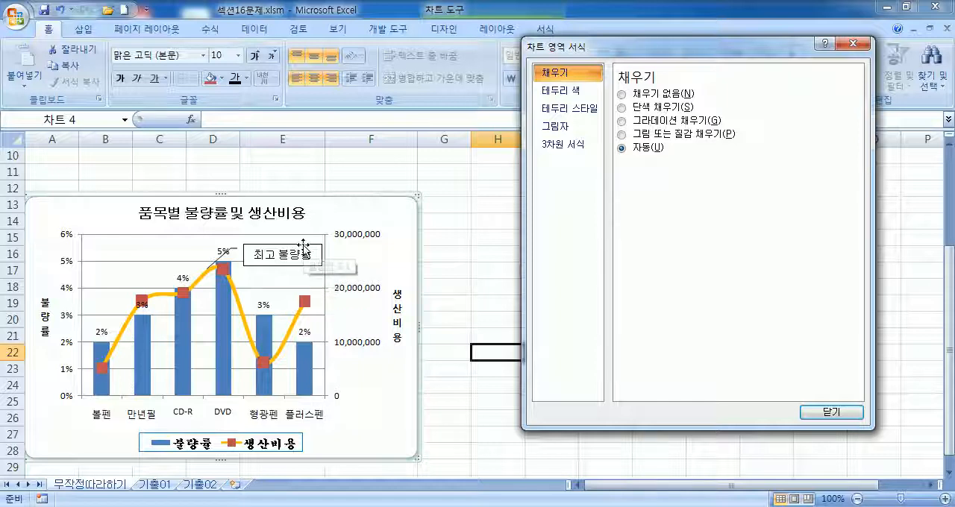
click(308, 258)
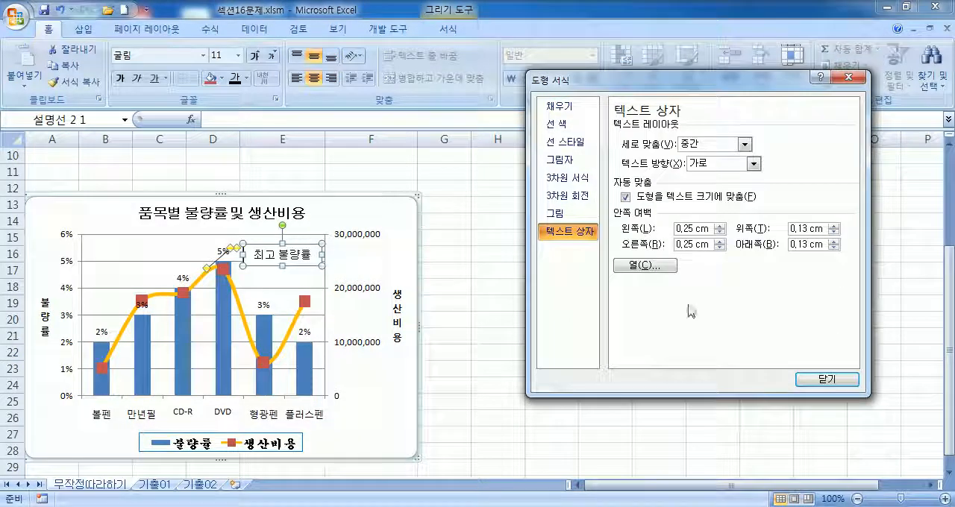
click(825, 381)
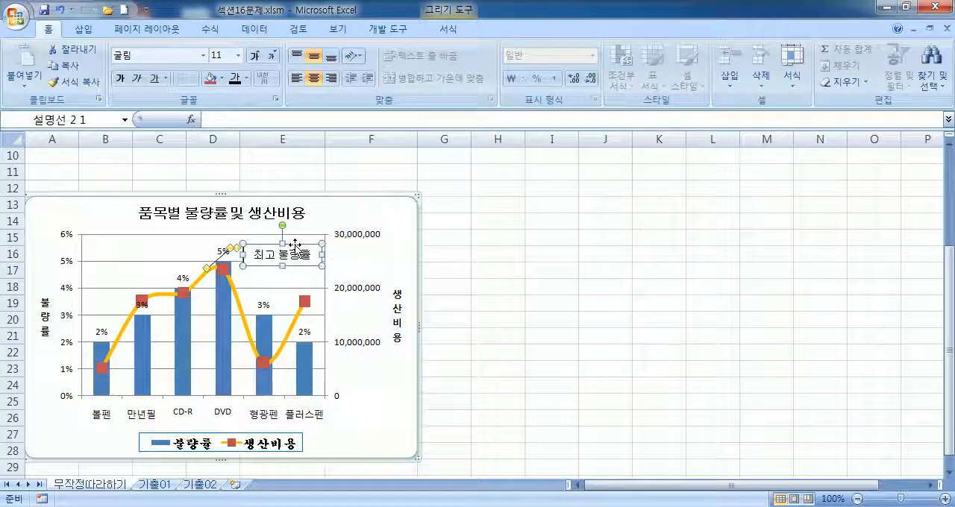
Step: Move the 최고 불량률 callout slightly upward beside the DVD column's data label
click(377, 253)
click(291, 244)
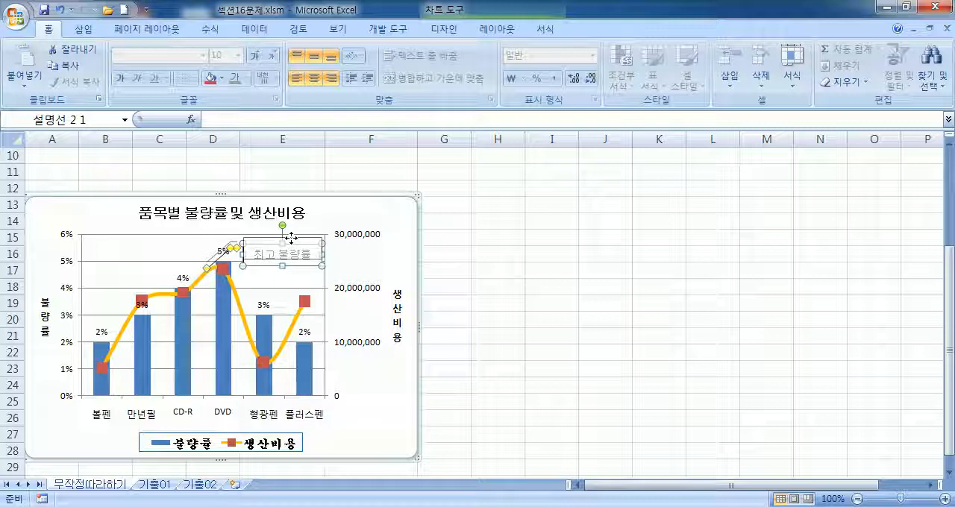
click(518, 282)
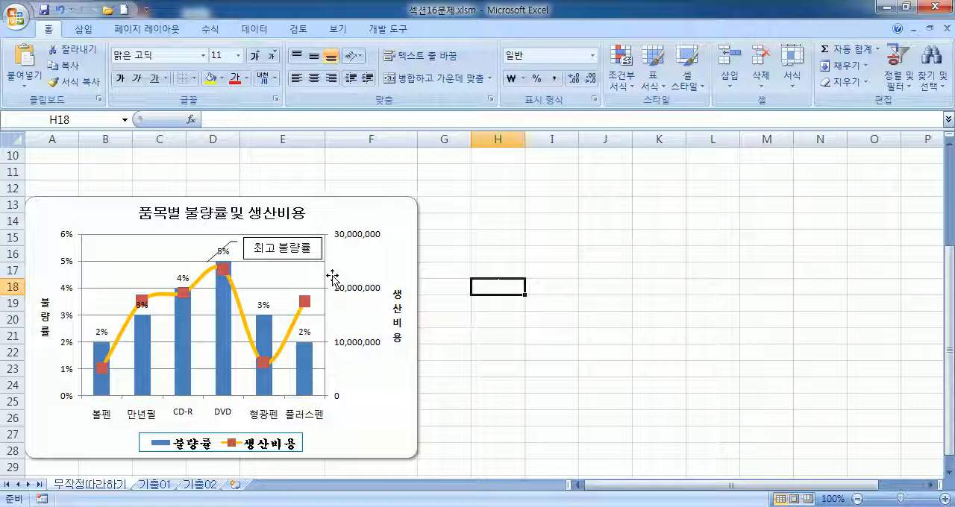
Step: Extend the callout's leader line down into the DVD column, keeping the 최고 불량률 box beside the 5% label
click(213, 260)
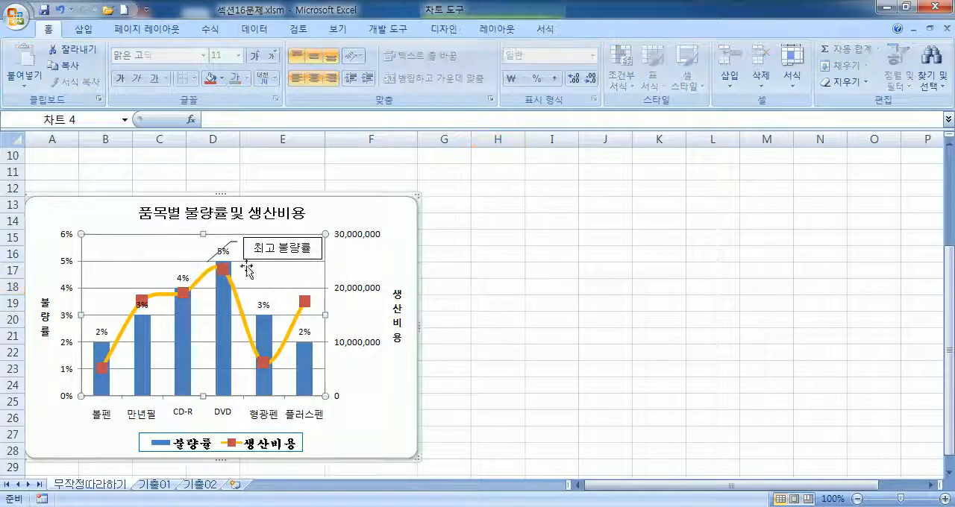
click(217, 257)
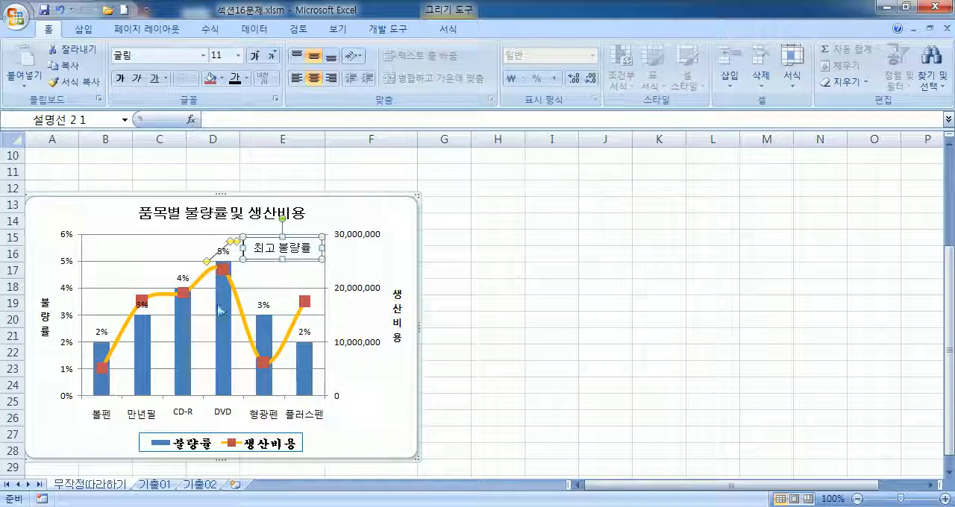
drag(206, 262, 224, 335)
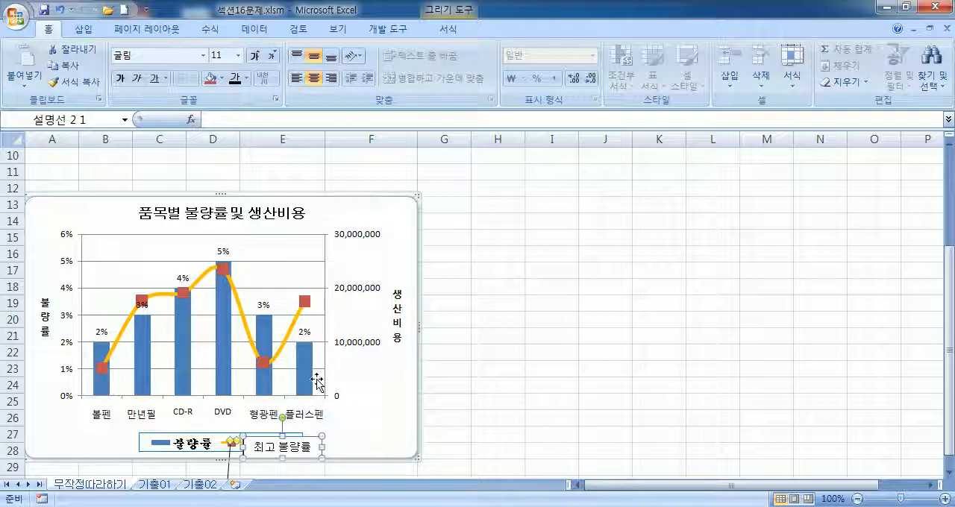
key(ctrl+z)
drag(208, 265, 224, 336)
drag(262, 442, 260, 237)
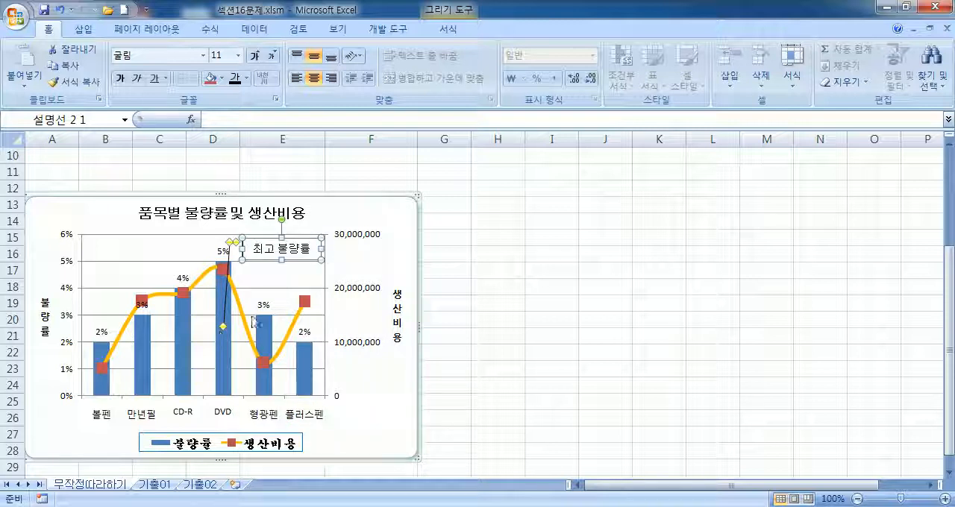
click(278, 283)
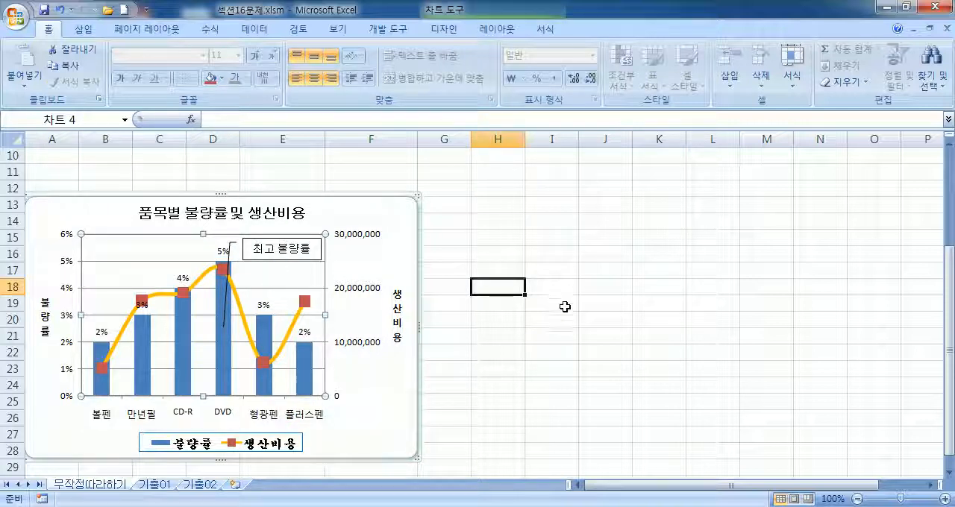
click(543, 346)
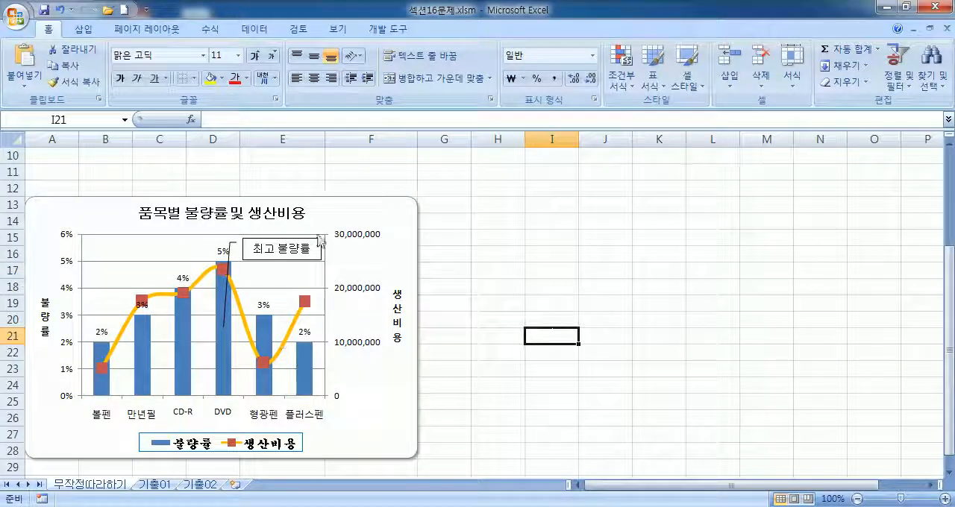
click(562, 286)
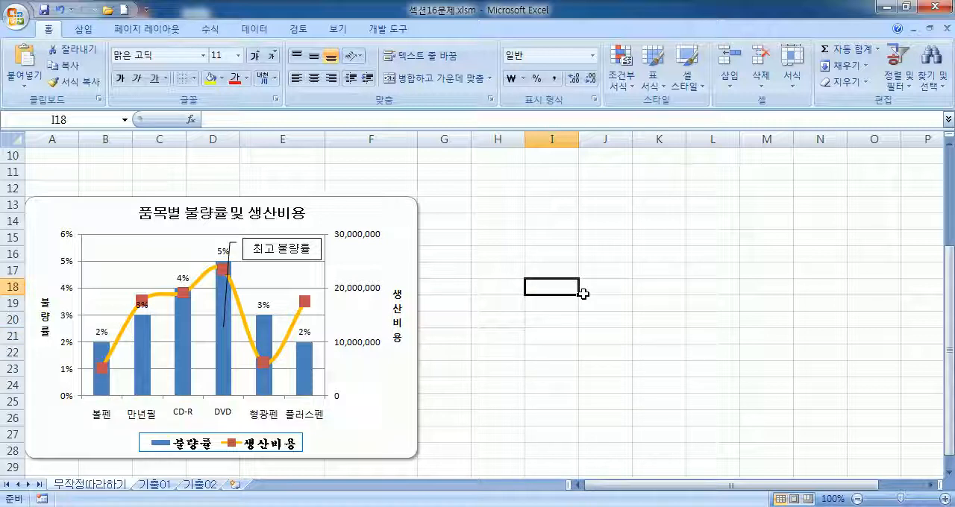
Step: Set the 최고 불량률 callout's left, right, upper and lower inner text margins to 0.1 cm each
click(306, 239)
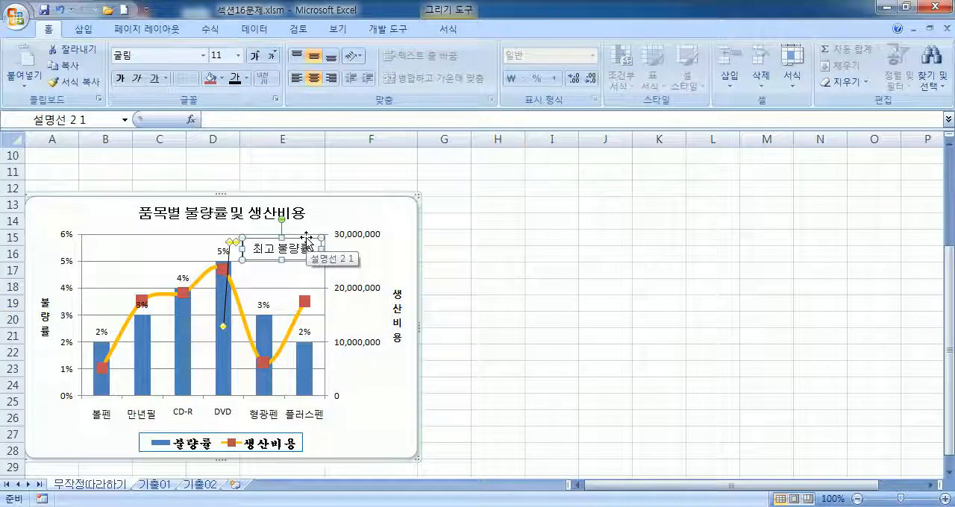
double_click(306, 239)
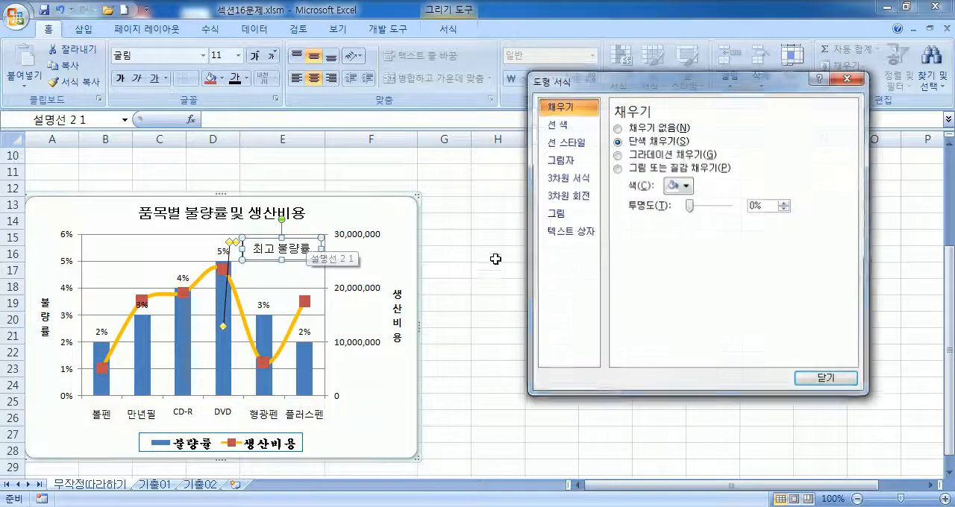
click(567, 231)
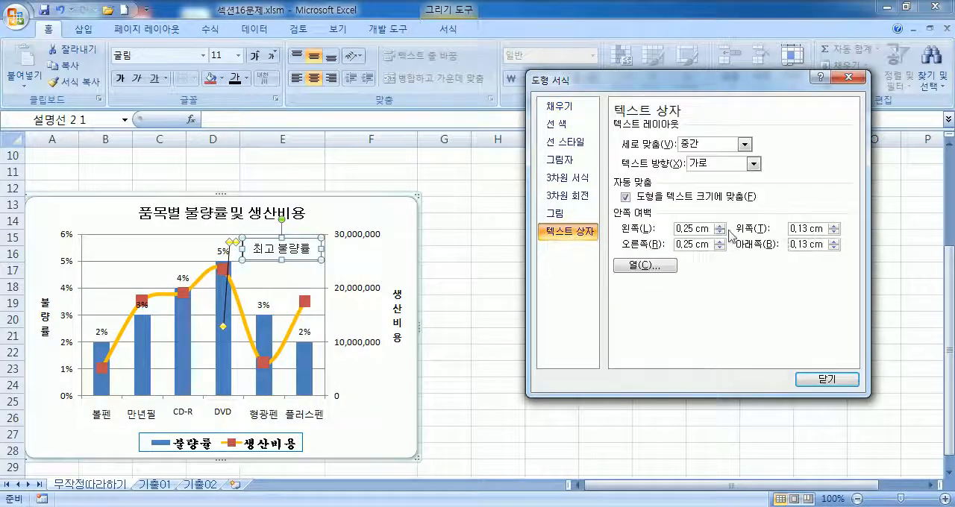
click(833, 232)
click(832, 248)
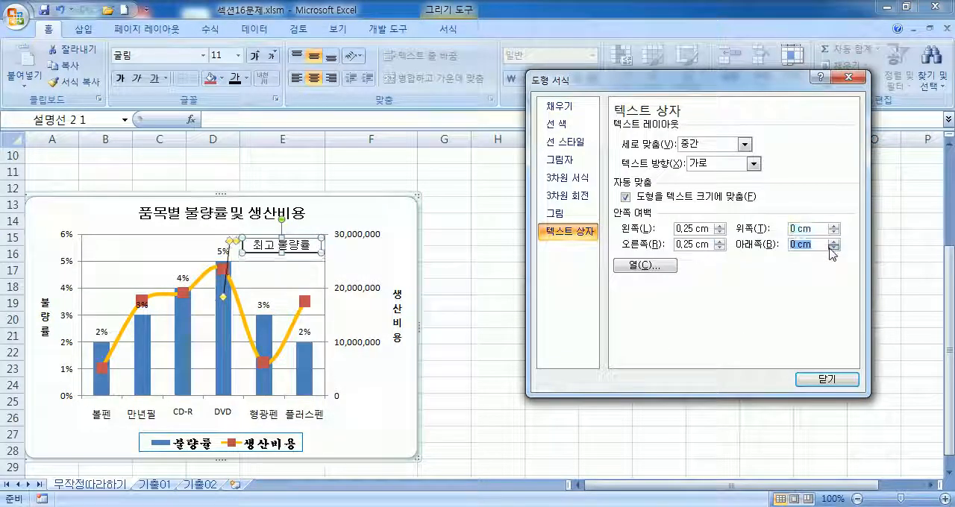
click(833, 225)
click(833, 241)
click(721, 247)
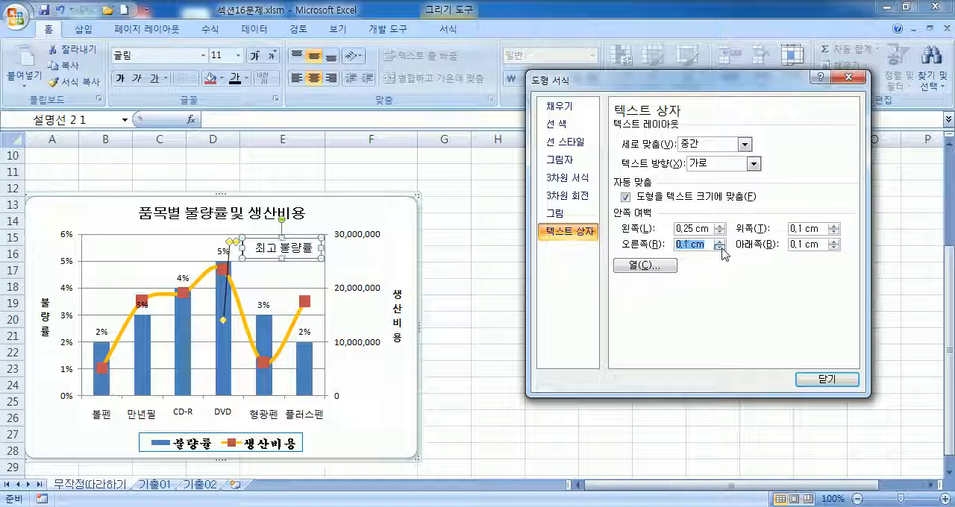
click(720, 232)
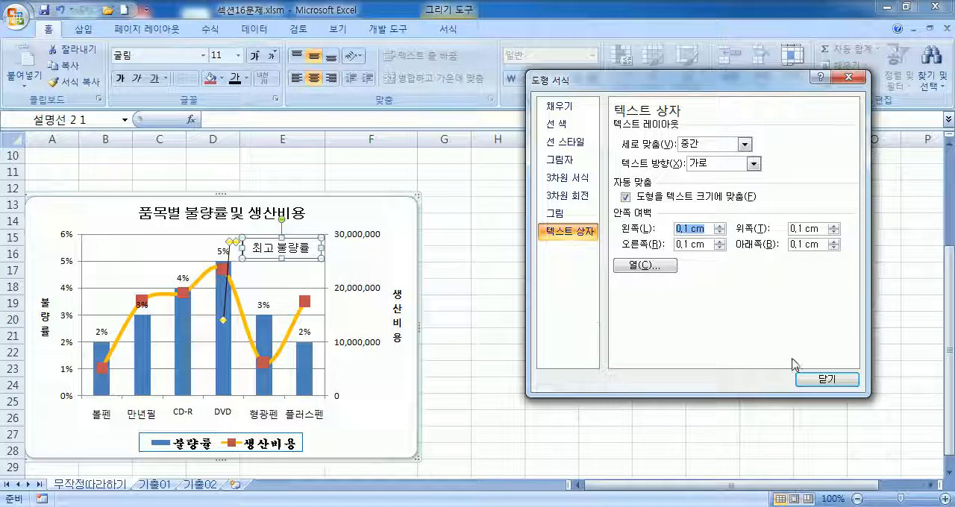
click(817, 383)
click(388, 251)
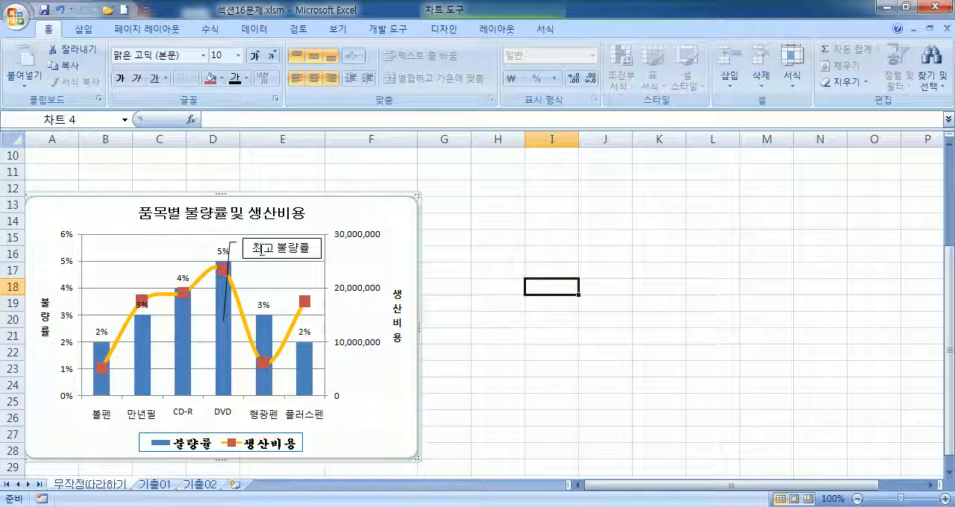
Step: Try left alignment on the callout text and restore its horizontal centering
click(321, 259)
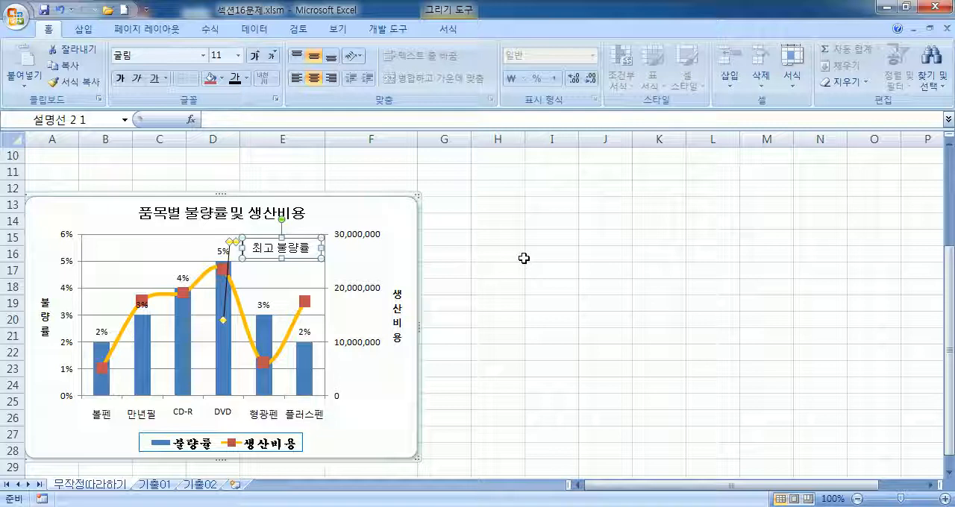
click(296, 83)
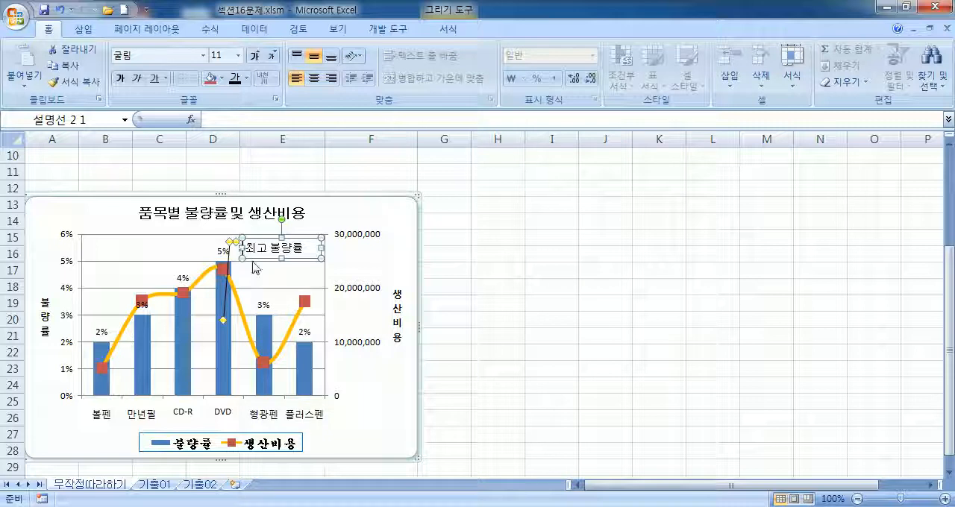
click(313, 78)
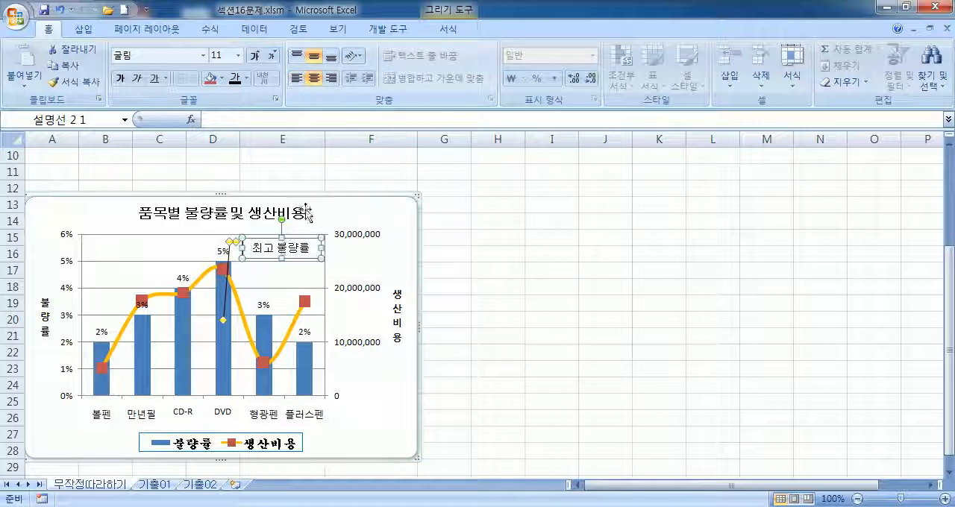
click(314, 58)
click(297, 78)
click(314, 78)
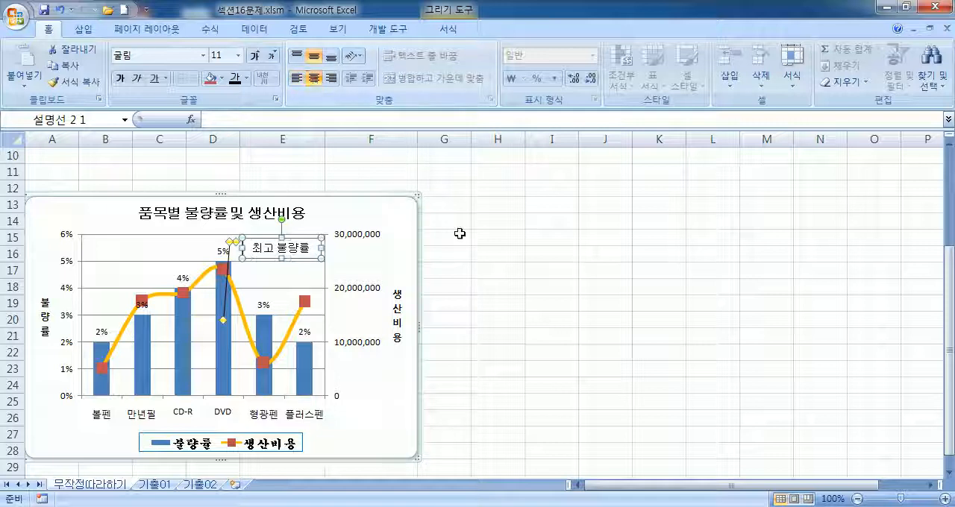
click(508, 246)
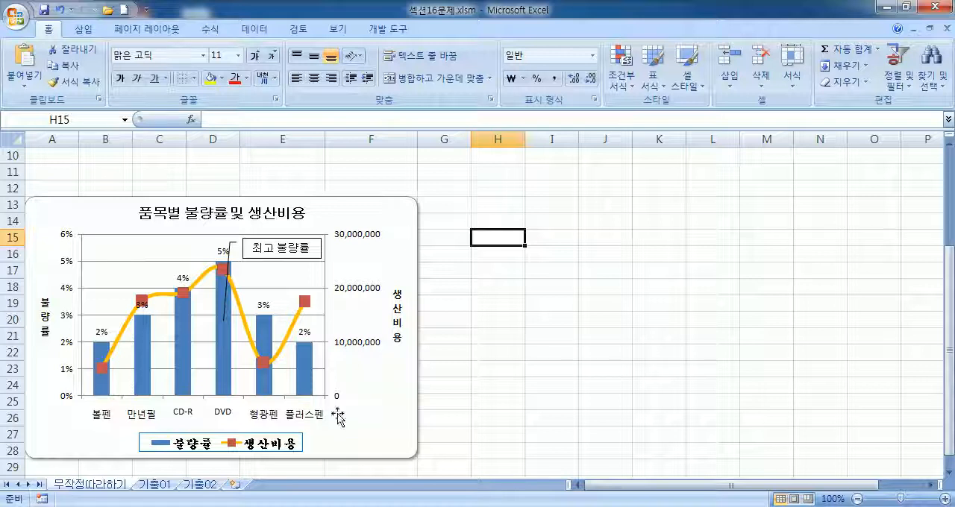
Step: Switch to the 기출01 sheet and compare the 컴퓨터개론 성적 일람표 table with the students and series in its chart
click(158, 485)
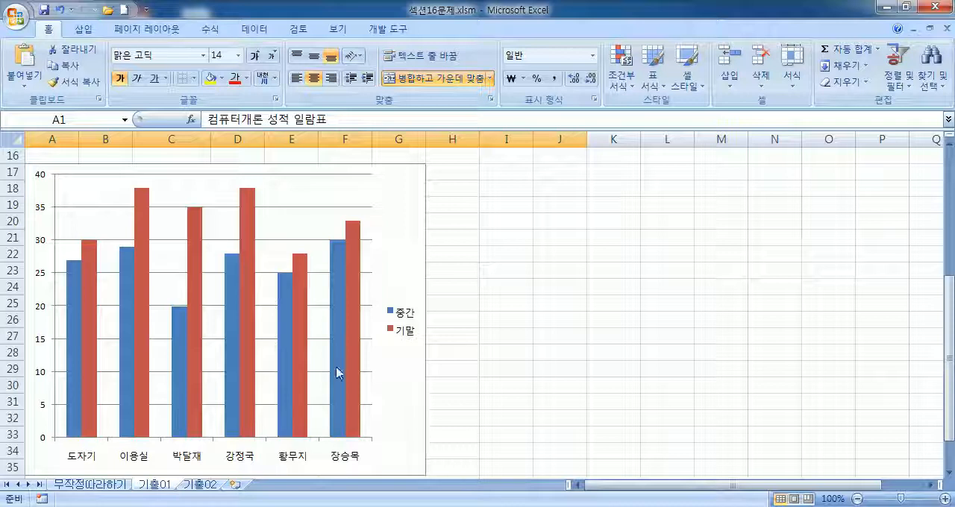
click(505, 301)
scroll(496, 321, up, 5)
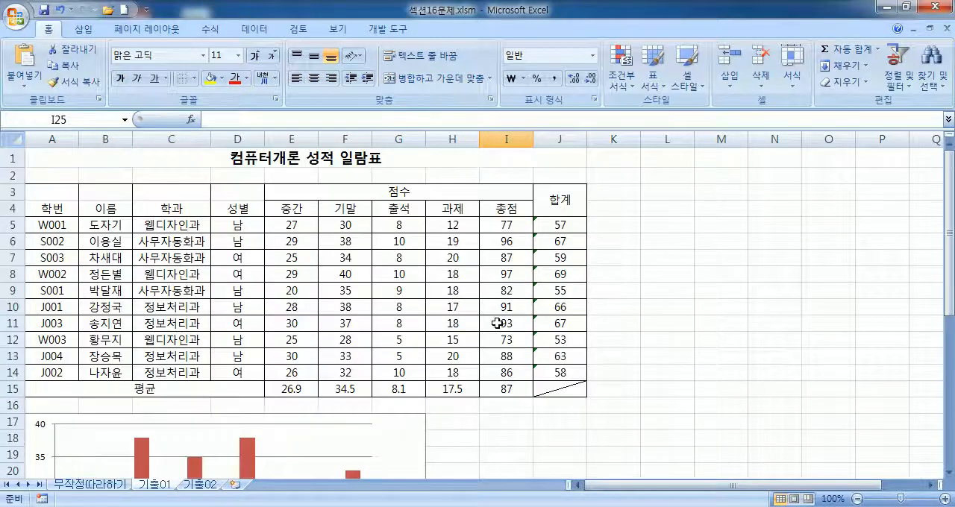
scroll(496, 320, down, 6)
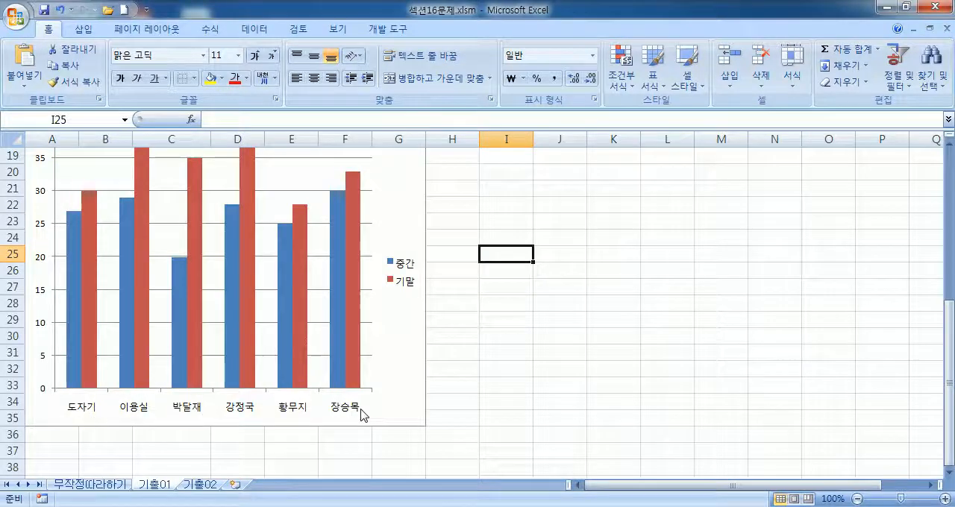
scroll(320, 370, up, 6)
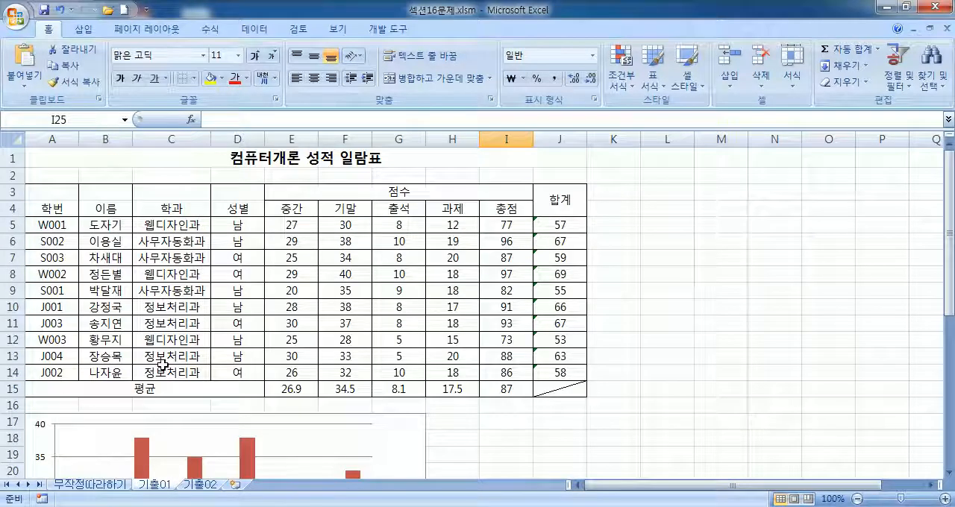
scroll(161, 371, down, 4)
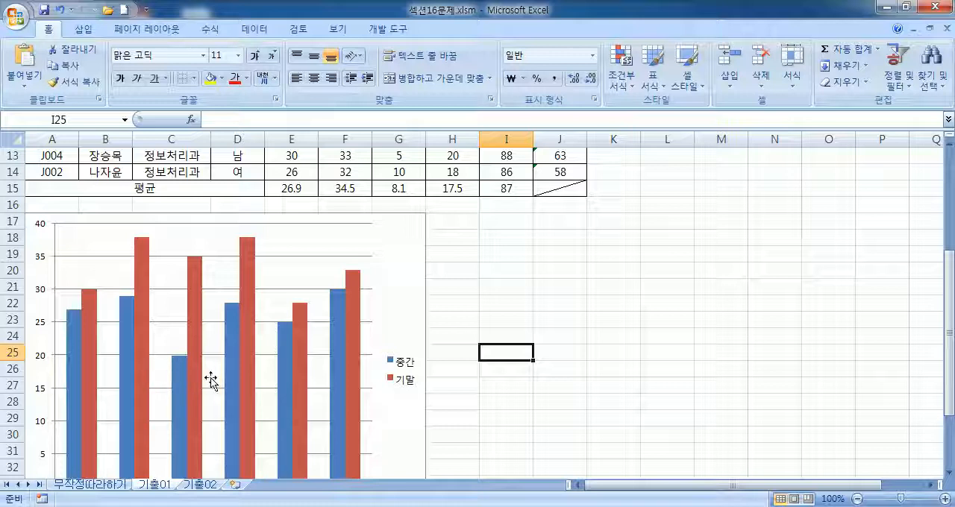
scroll(213, 379, up, 3)
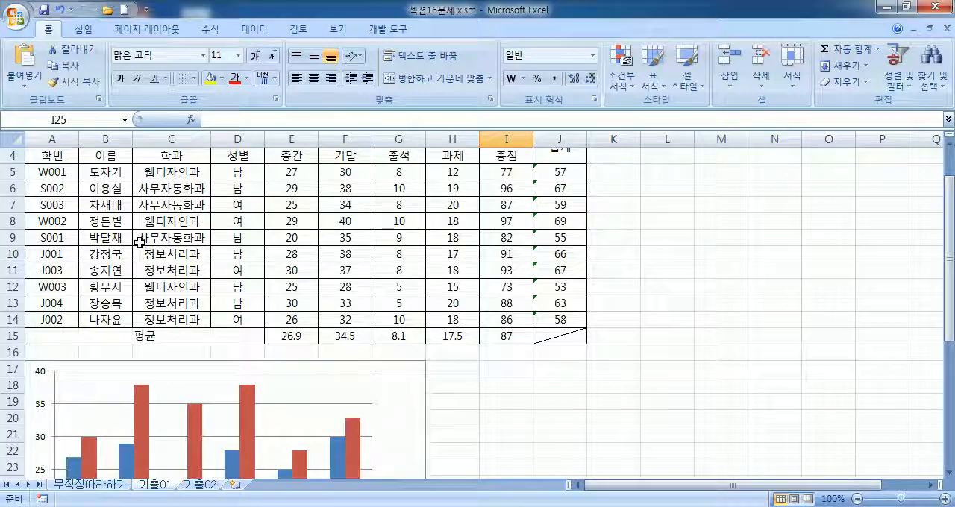
scroll(149, 353, down, 6)
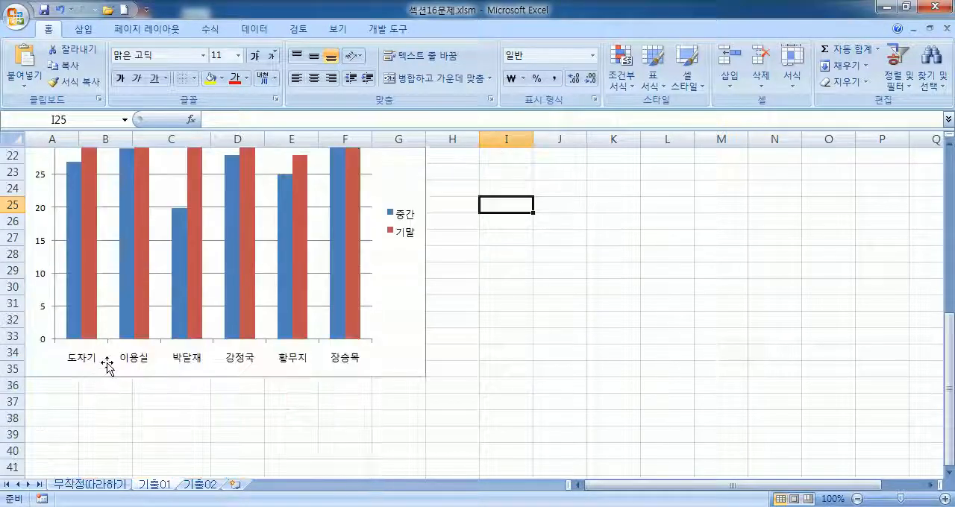
scroll(237, 377, up, 3)
scroll(238, 377, up, 4)
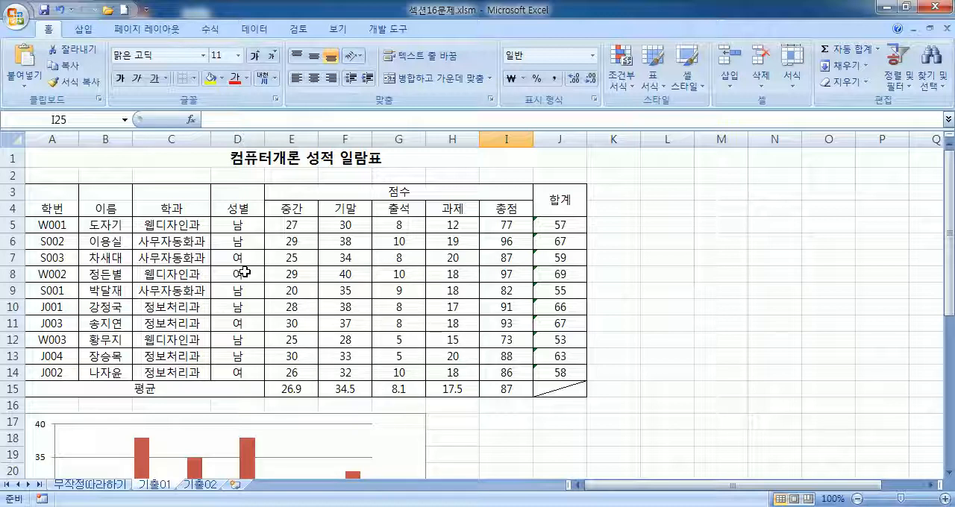
Step: Copy the 출석 header and the charted students' attendance scores from G4:G6, G9:G10 and G12:G13
click(400, 209)
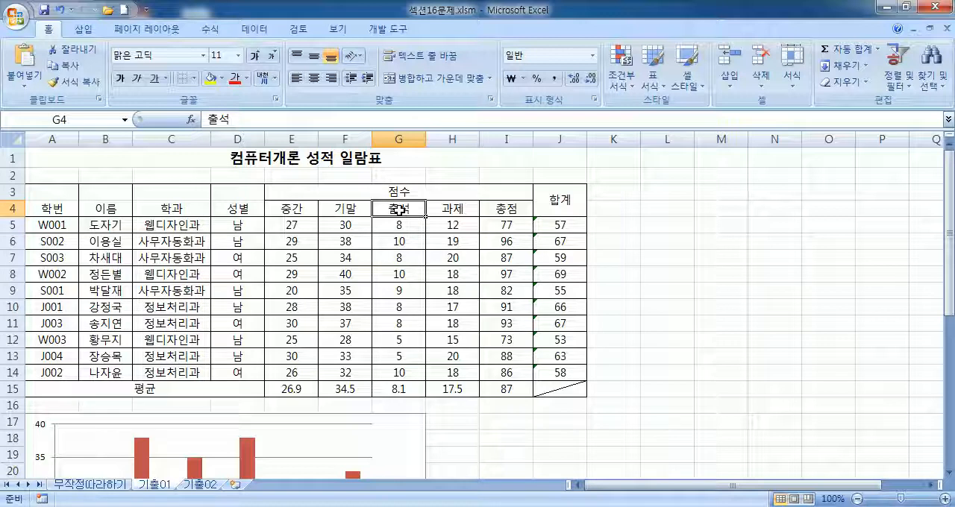
drag(383, 208, 383, 244)
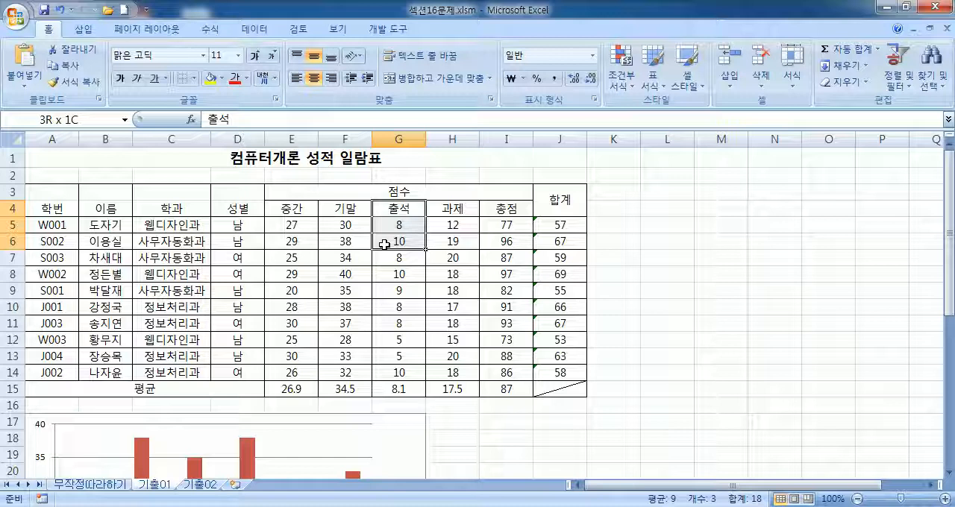
drag(384, 243, 383, 244)
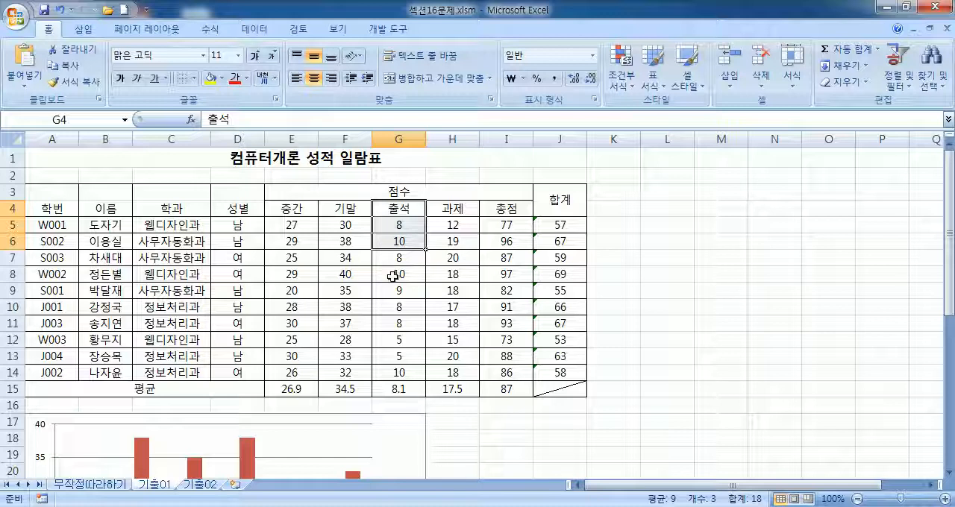
ctrl+drag(394, 293, 385, 309)
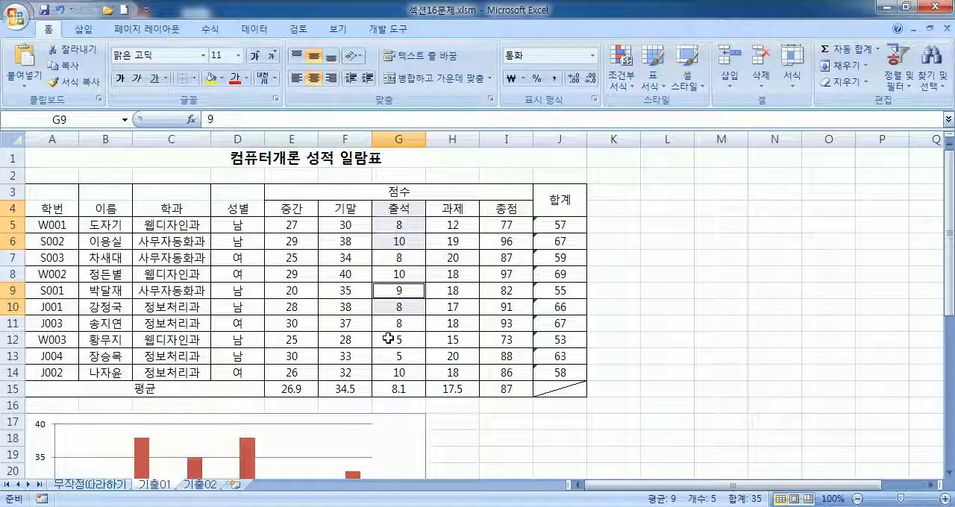
ctrl+drag(388, 339, 388, 356)
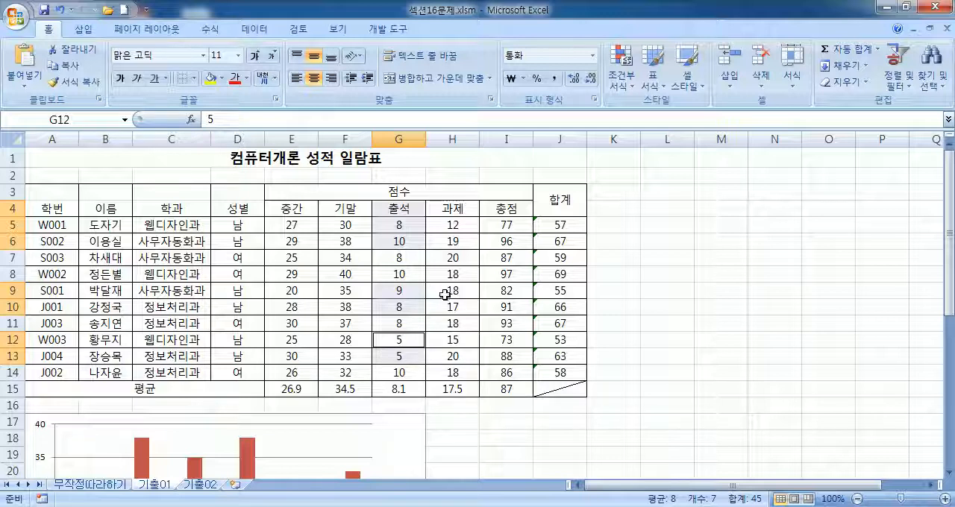
key(ctrl+c)
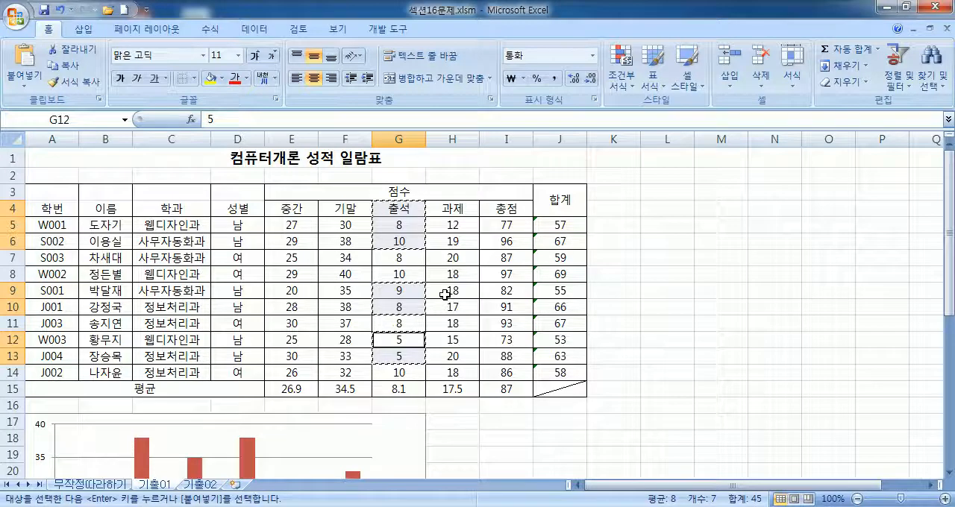
Step: Try pasting the copied 출석 scores into the 기출01 chart as a new series, and undo the paste
scroll(447, 287, down, 6)
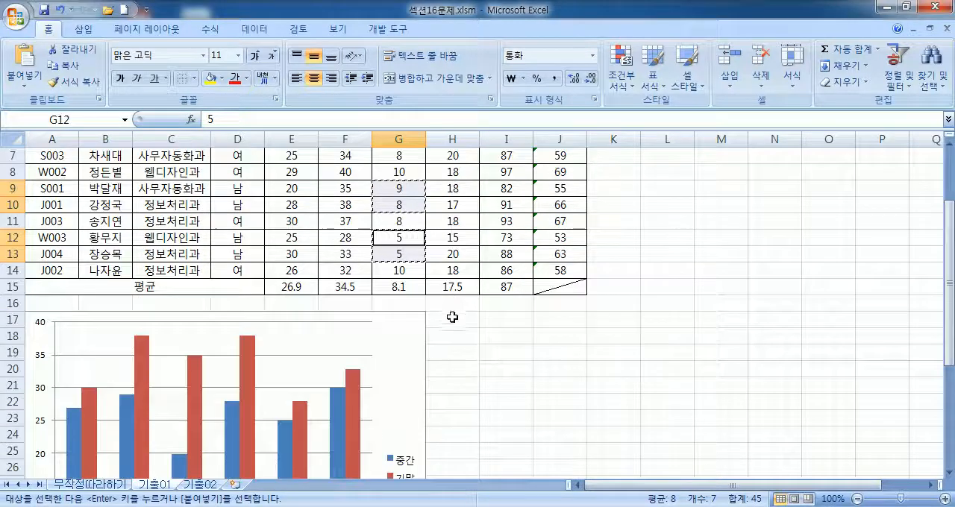
click(408, 291)
scroll(408, 291, up, 3)
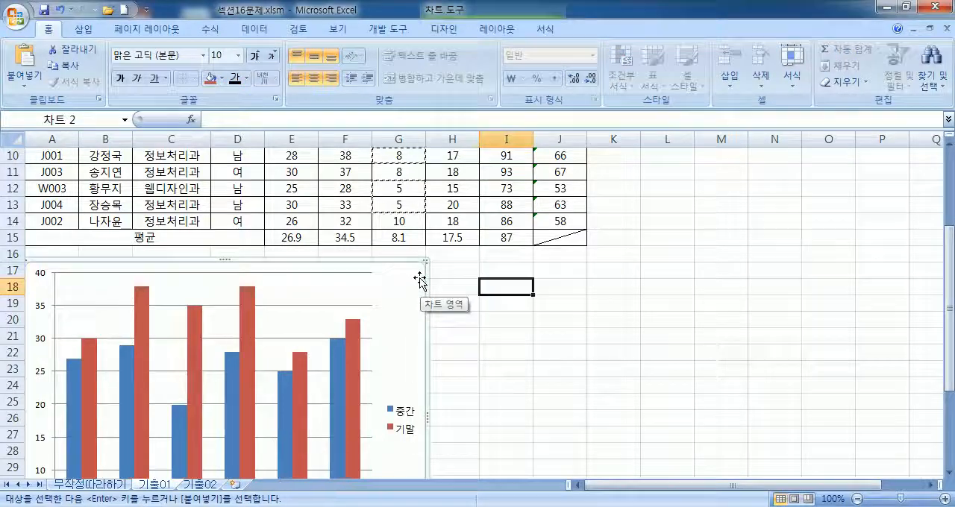
key(ctrl+v)
scroll(421, 286, down, 4)
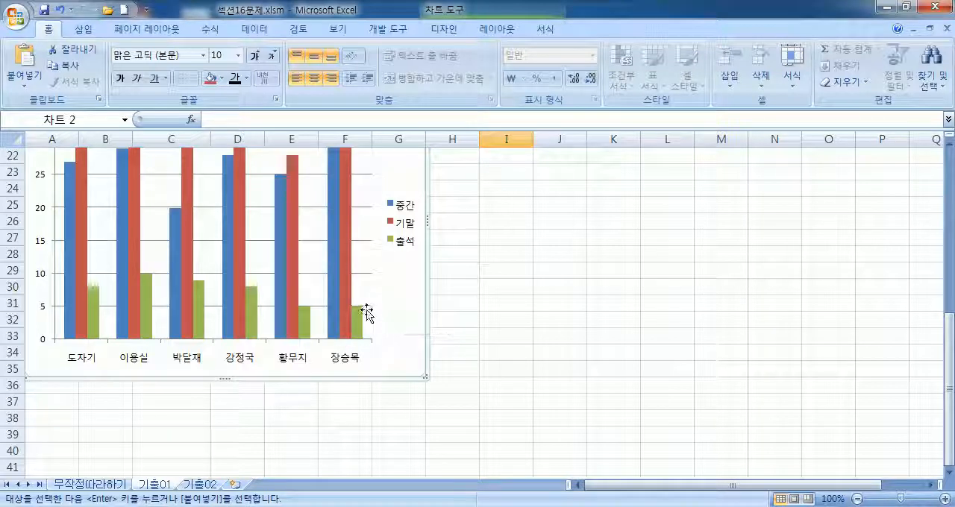
key(ctrl+z)
scroll(433, 294, up, 7)
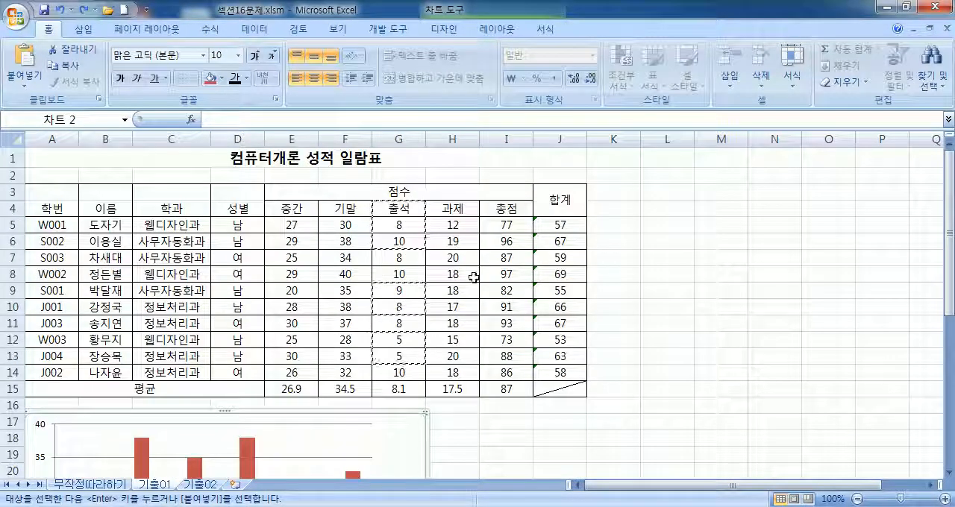
Step: Copy the 출석 header and the six charted students' attendance scores again from G4:G6, G9:G10 and G12:G13
drag(401, 209, 404, 241)
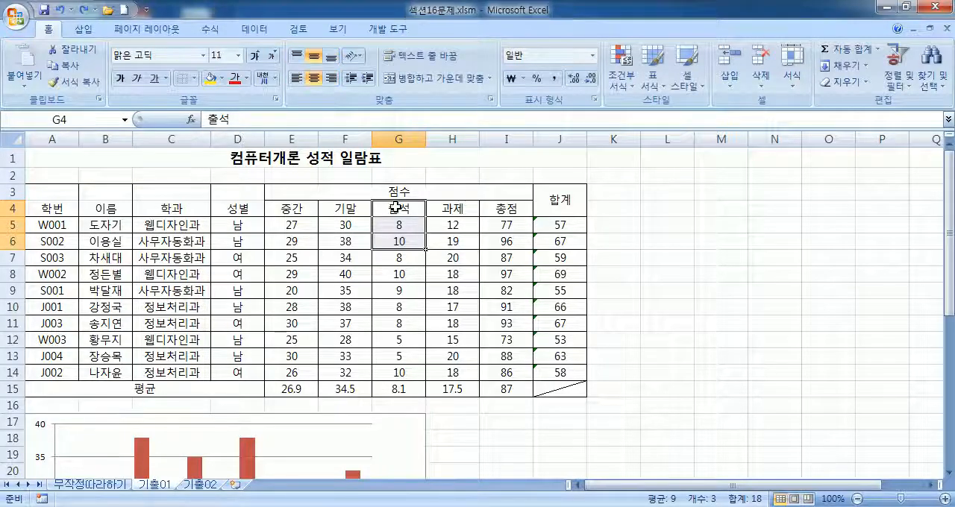
click(395, 209)
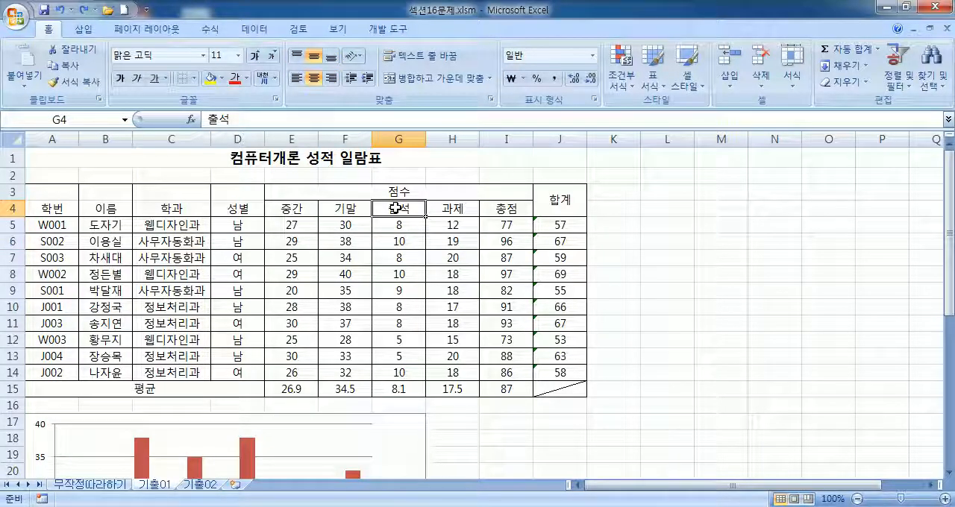
drag(396, 209, 396, 250)
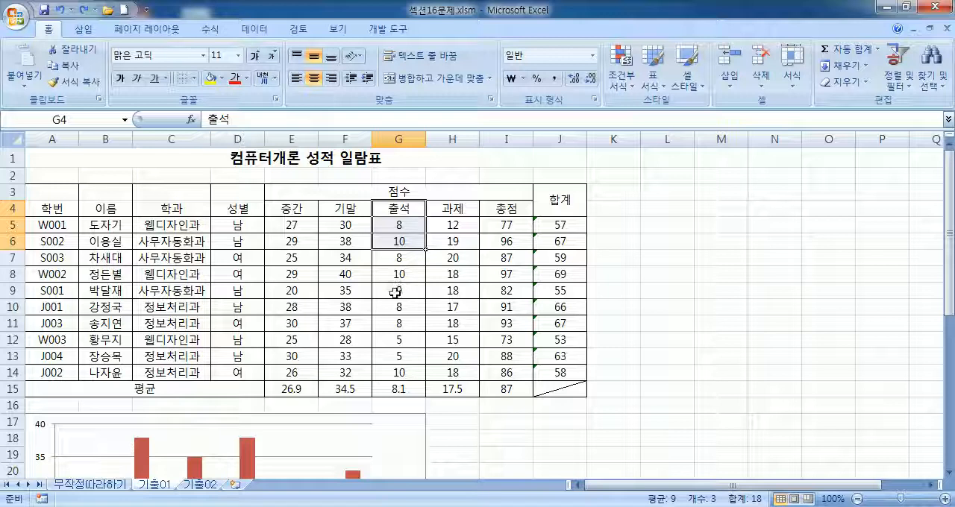
drag(395, 292, 389, 307)
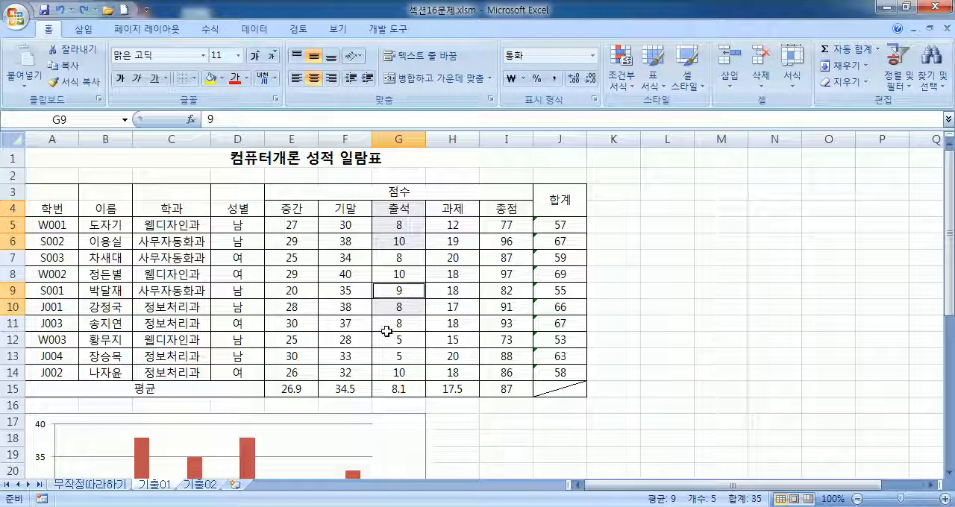
drag(382, 337, 384, 361)
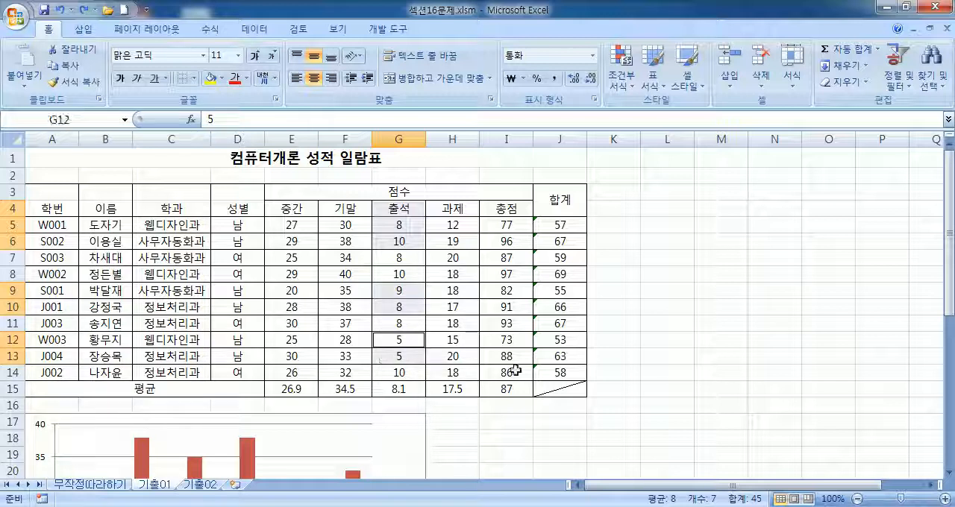
key(ctrl+c)
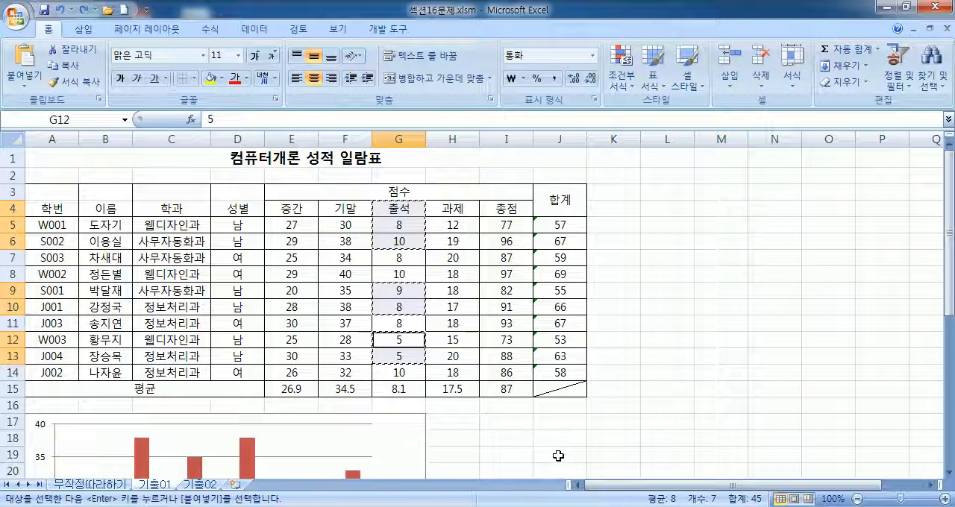
Step: Paste the copied attendance data into the 중간/기말 chart to add the 출석 series, and deselect the chart
scroll(371, 361, down, 2)
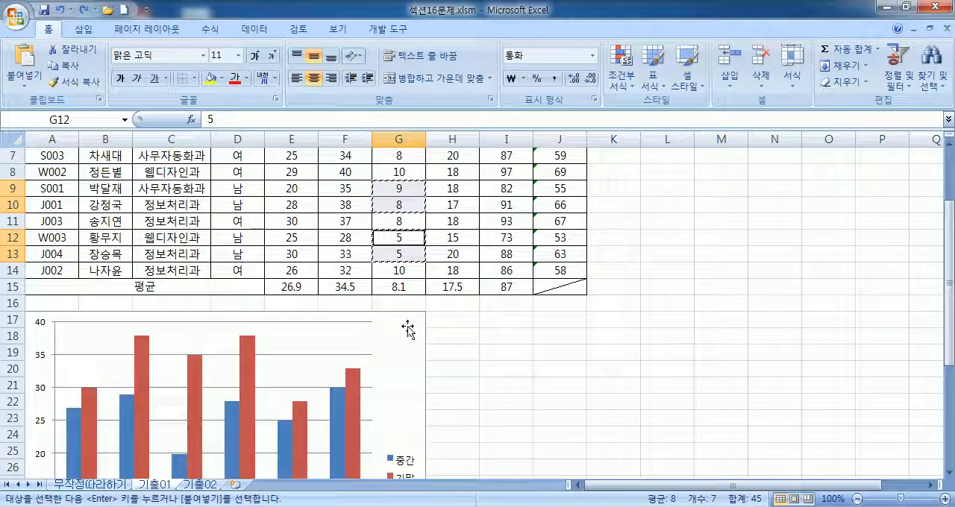
scroll(418, 334, down, 4)
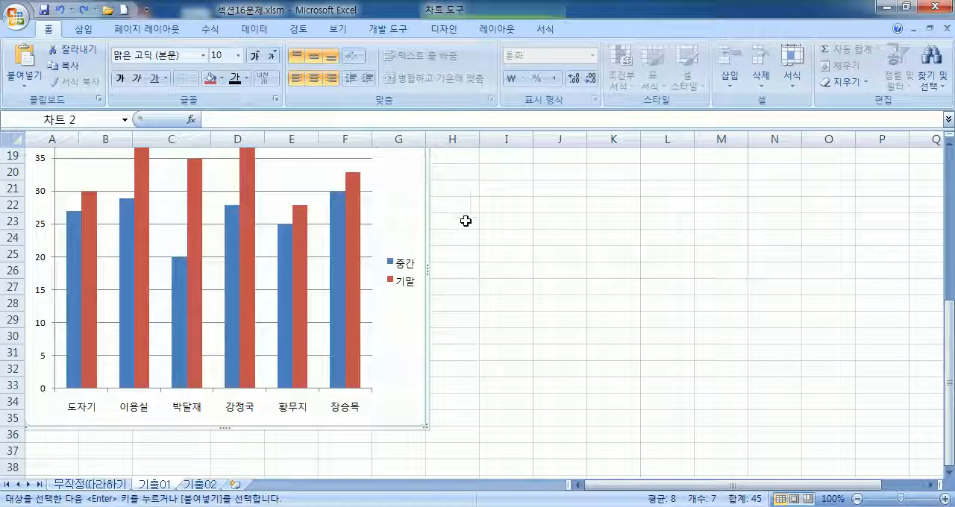
key(ctrl+v)
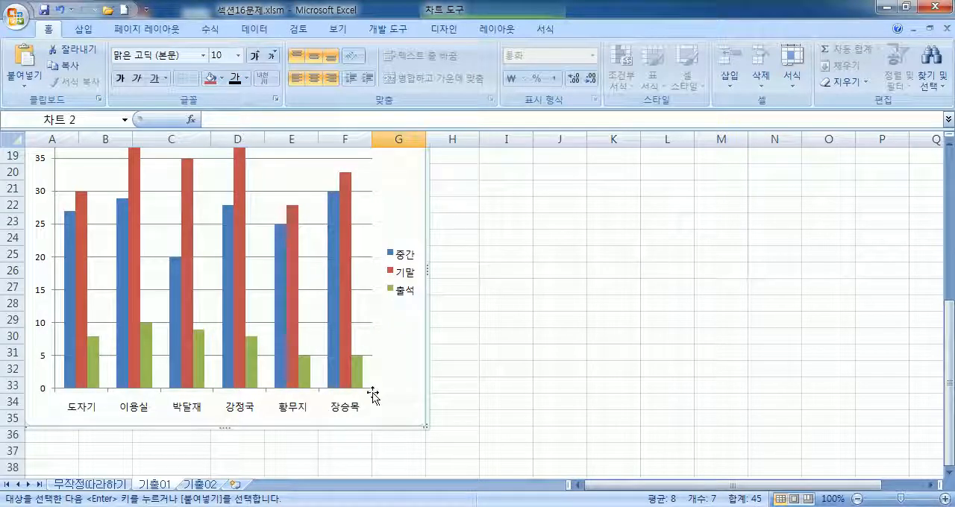
scroll(378, 397, up, 3)
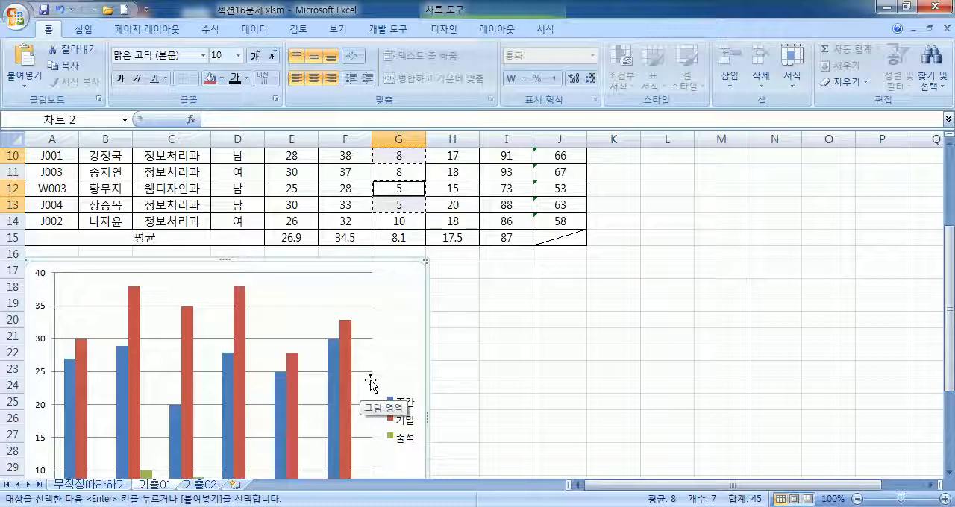
click(514, 340)
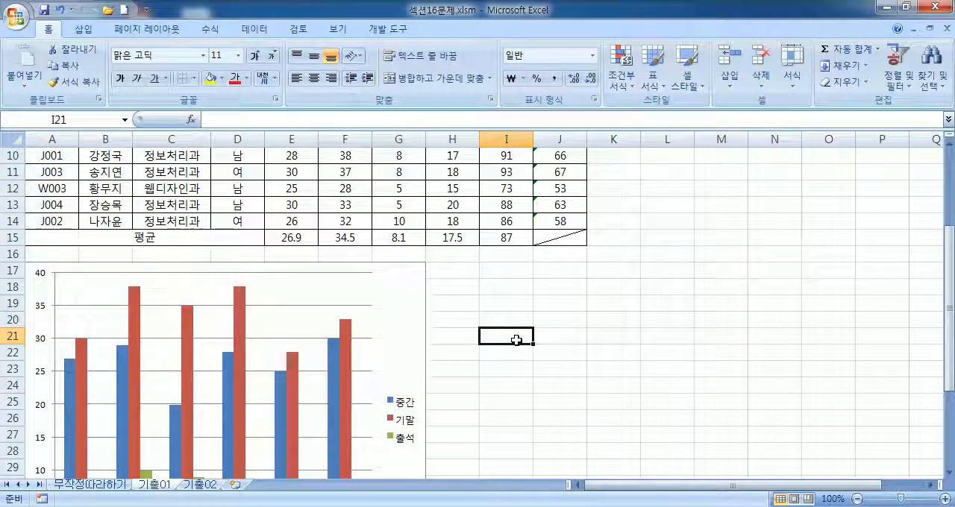
Step: Add a chart title to the score chart using the 차트 위 placement
scroll(507, 339, up, 2)
click(404, 390)
scroll(485, 357, down, 3)
click(494, 30)
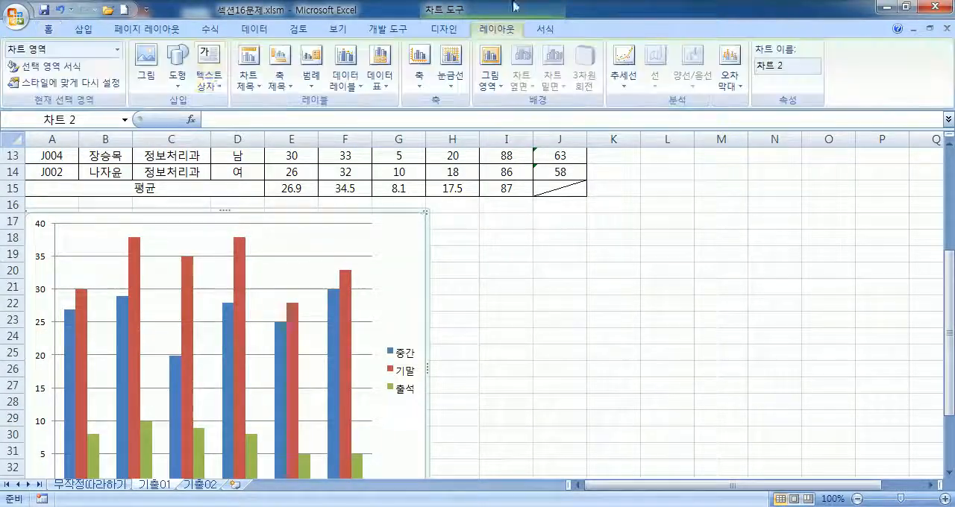
click(249, 75)
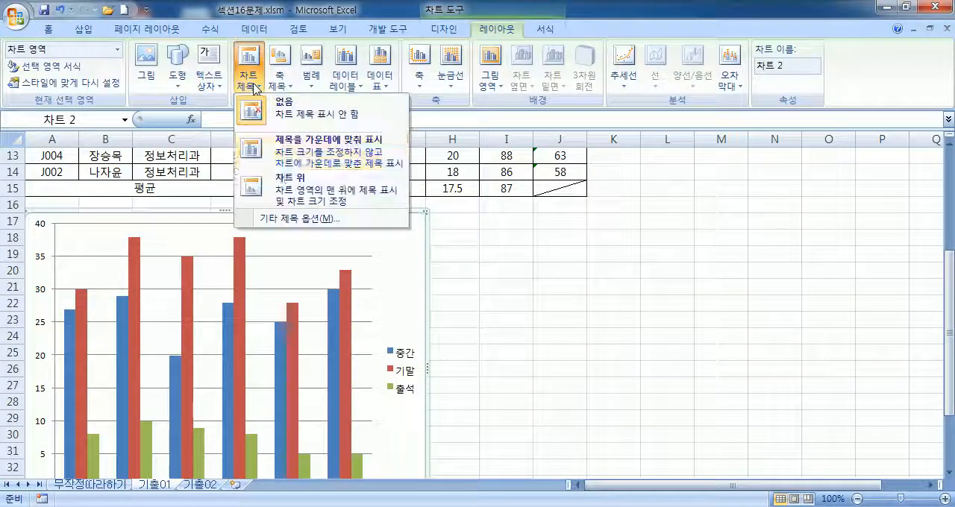
click(287, 187)
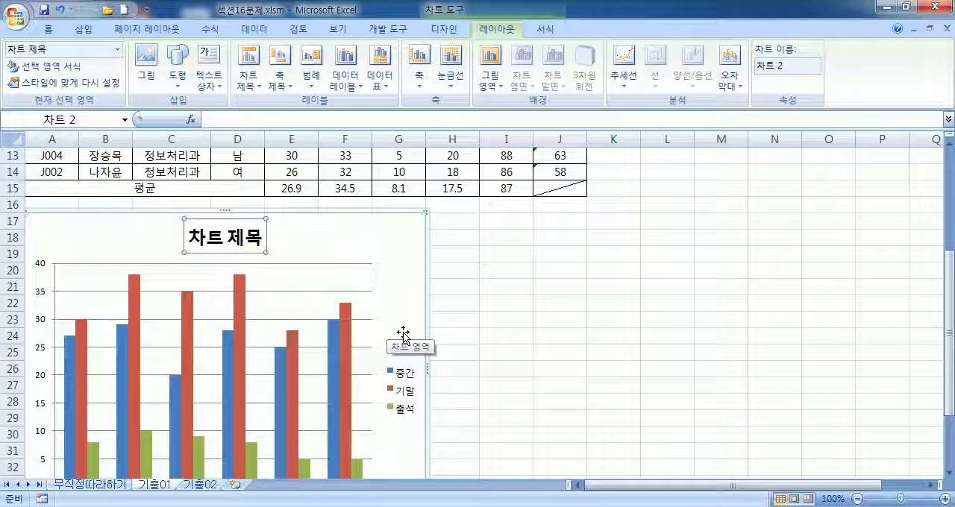
Step: Replace the placeholder chart title with the text 남학생 컴퓨터 개론 성적
text(남학생)
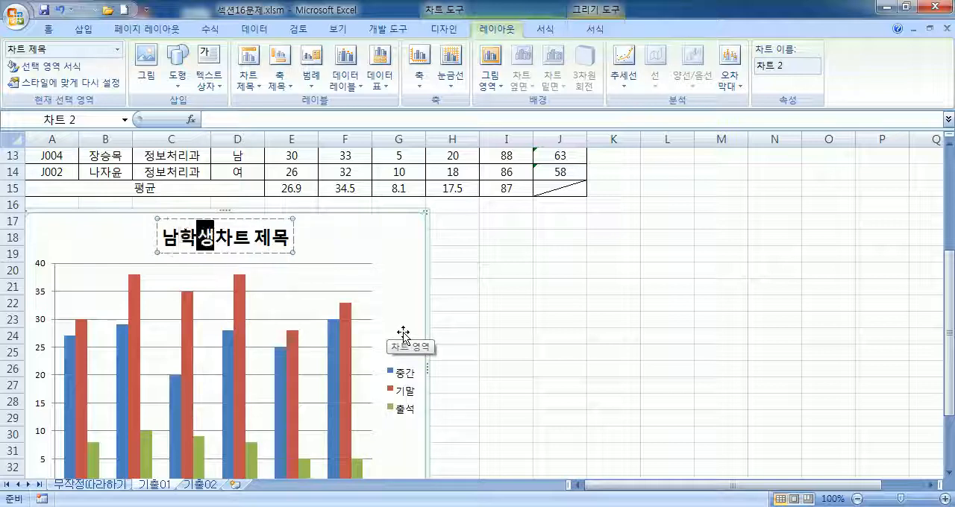
text( 컴퓨터 개로)
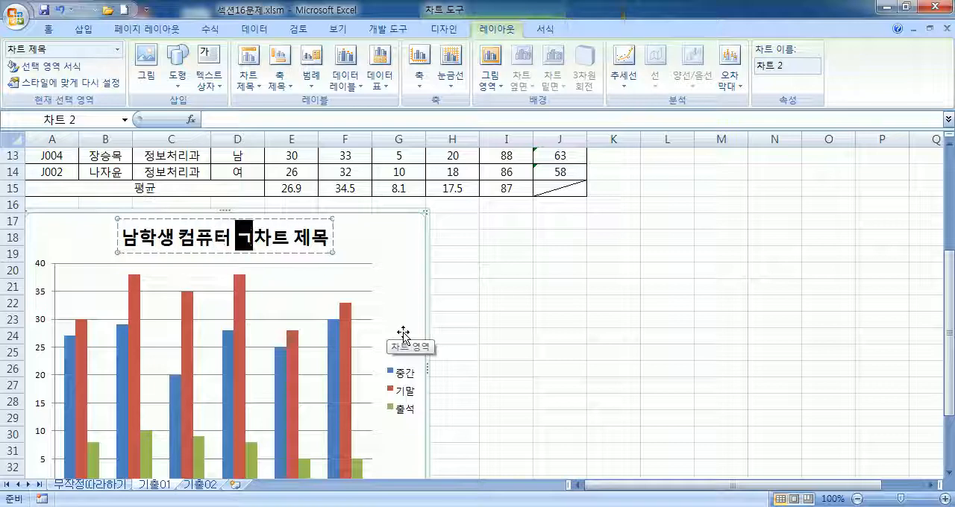
text(ㄴ 성적)
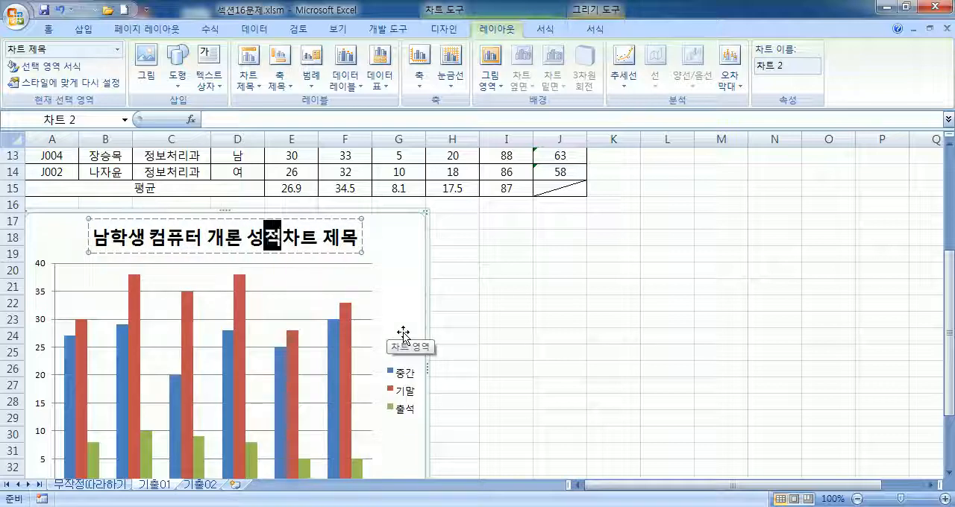
key(Delete)
key(Delete)
key(Delete)
key(Delete)
key(Delete)
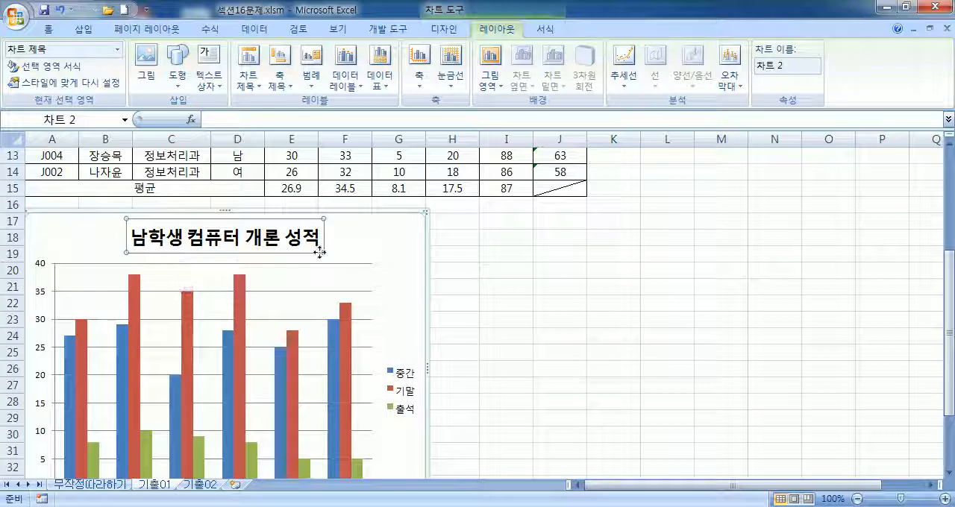
click(377, 248)
Step: Set the chart title's font to 굴림체
click(306, 245)
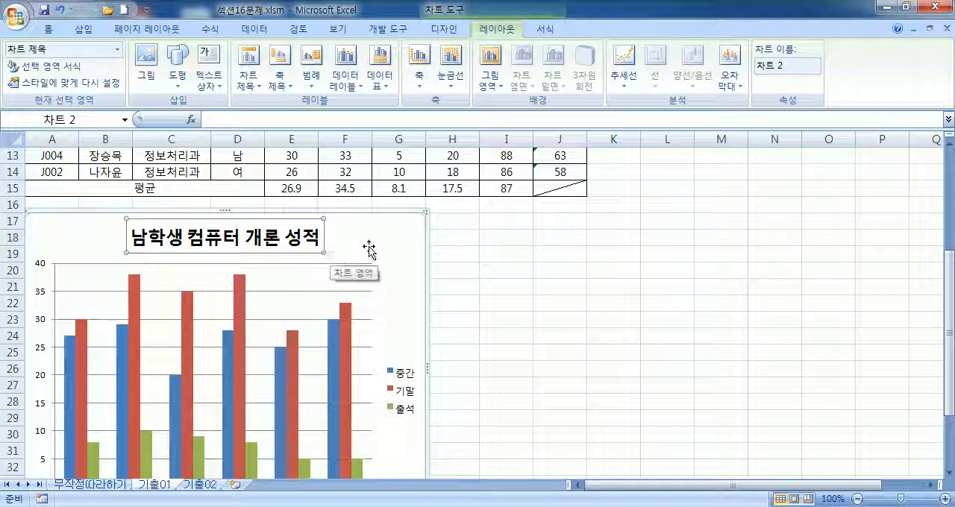
click(49, 30)
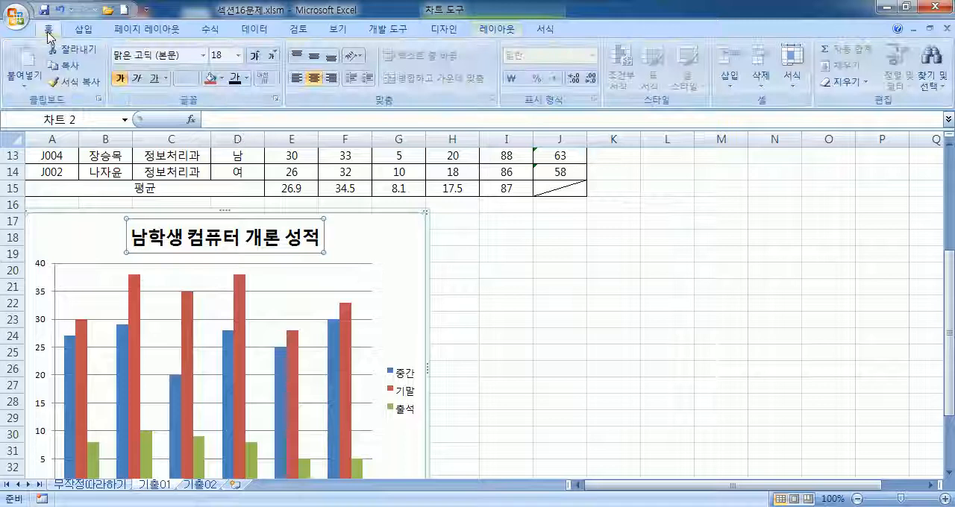
click(198, 55)
text(굴림ㅊ)
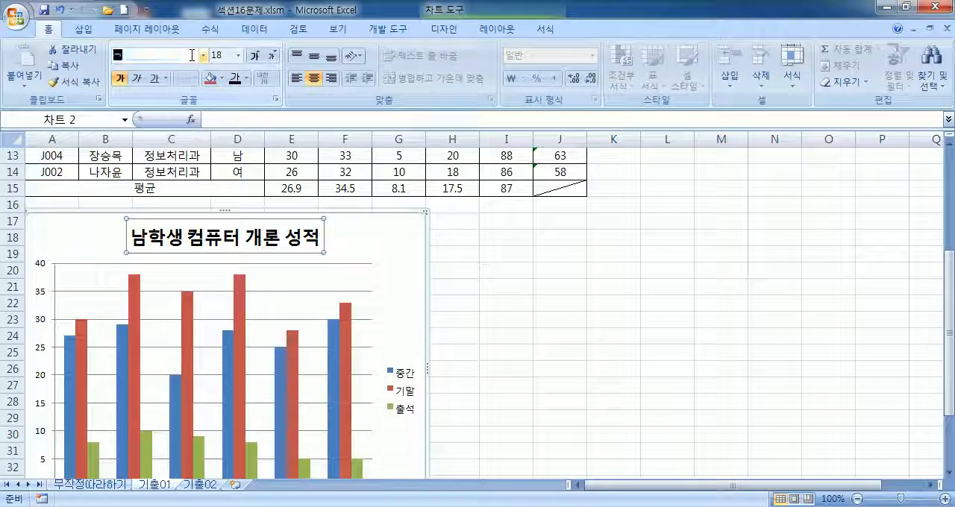
text(ㅔ)
key(Return)
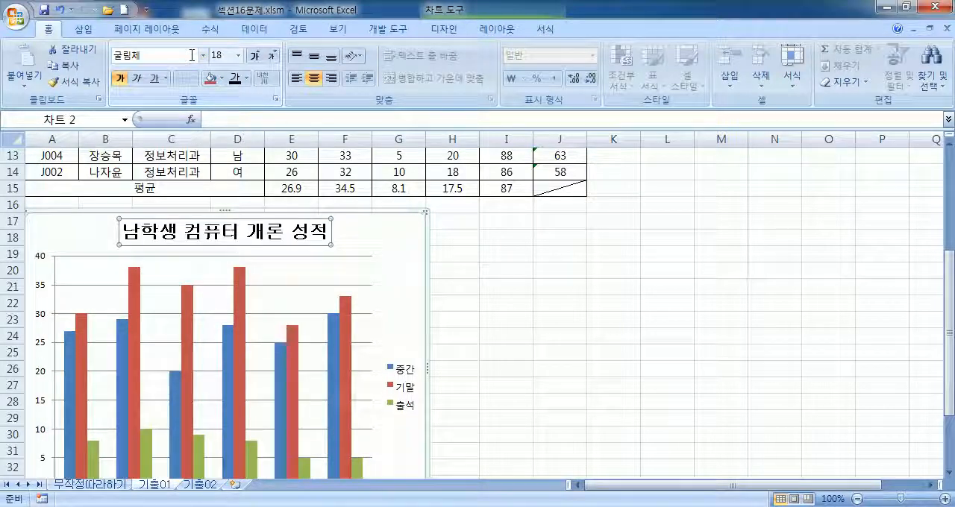
Step: Set the chart title's font size to 13 and leave its text without bold
click(123, 86)
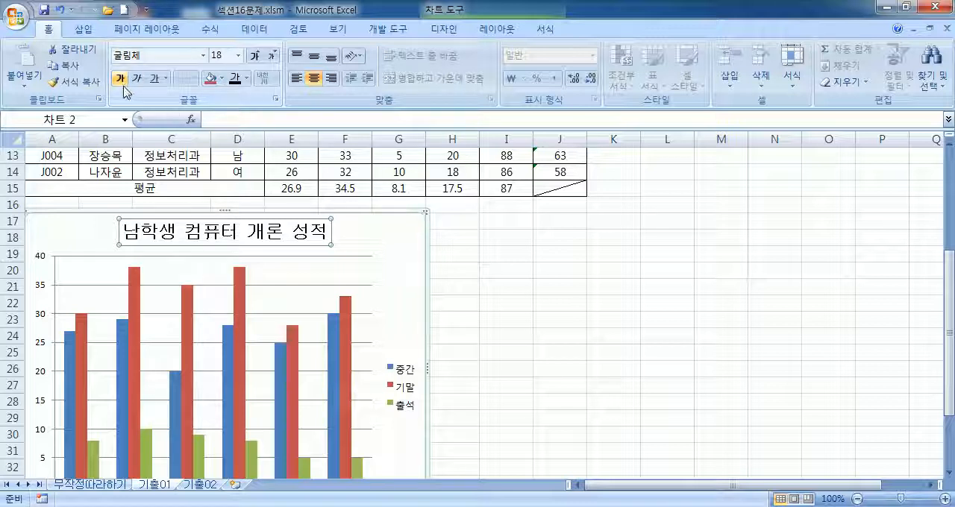
click(255, 56)
click(272, 58)
click(272, 58)
click(272, 59)
click(272, 58)
click(272, 58)
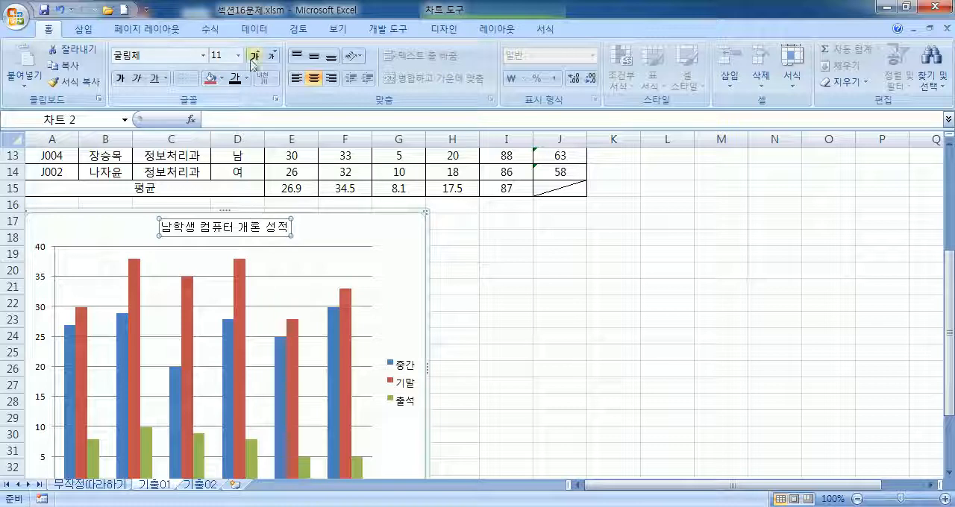
click(256, 59)
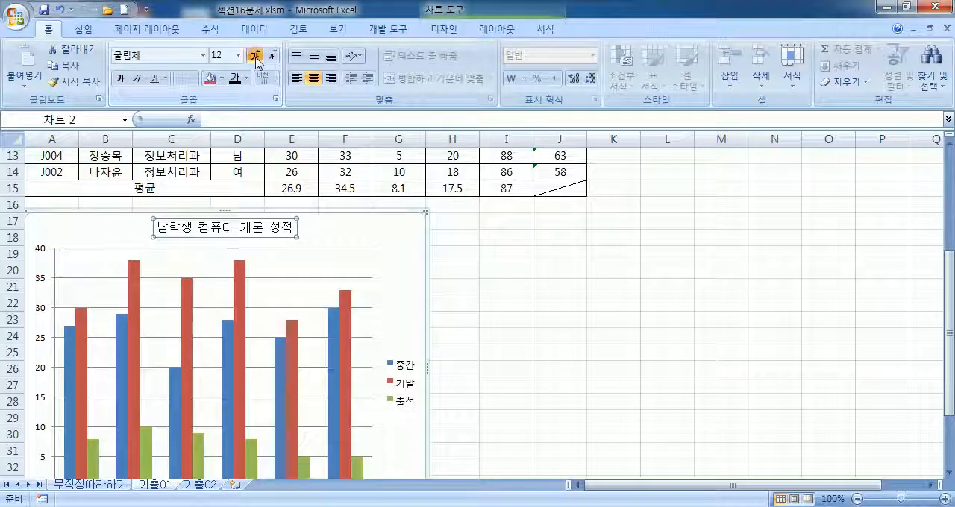
click(256, 59)
text(13)
key(Return)
click(116, 78)
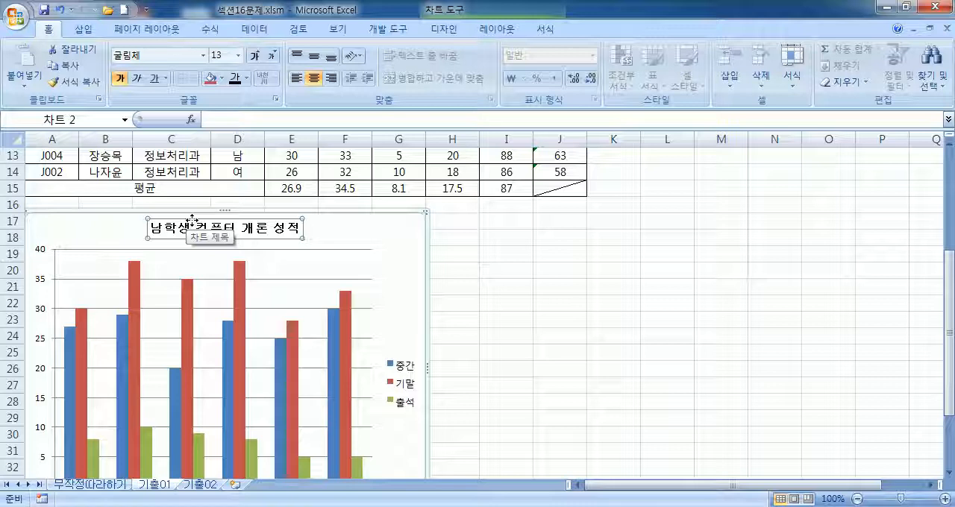
click(121, 79)
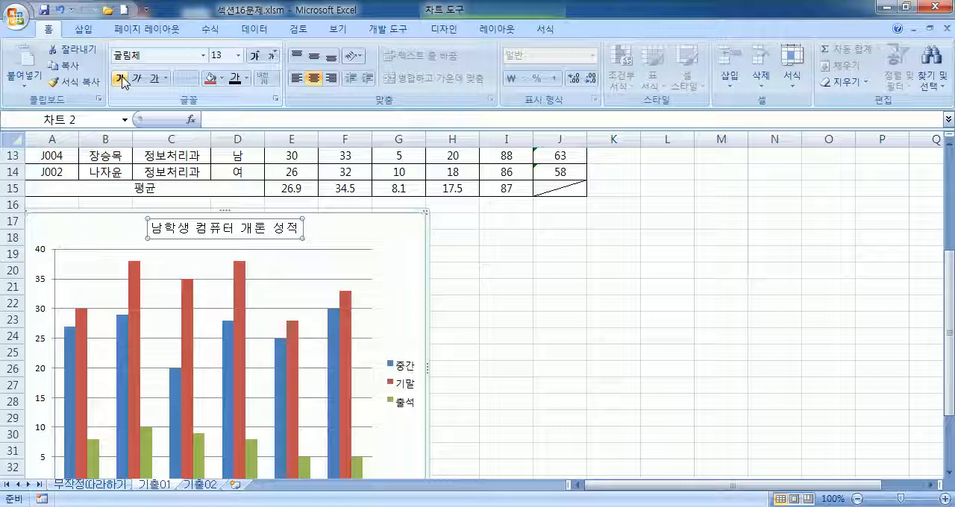
Step: Fill the chart title's background with the standard blue colour
click(221, 79)
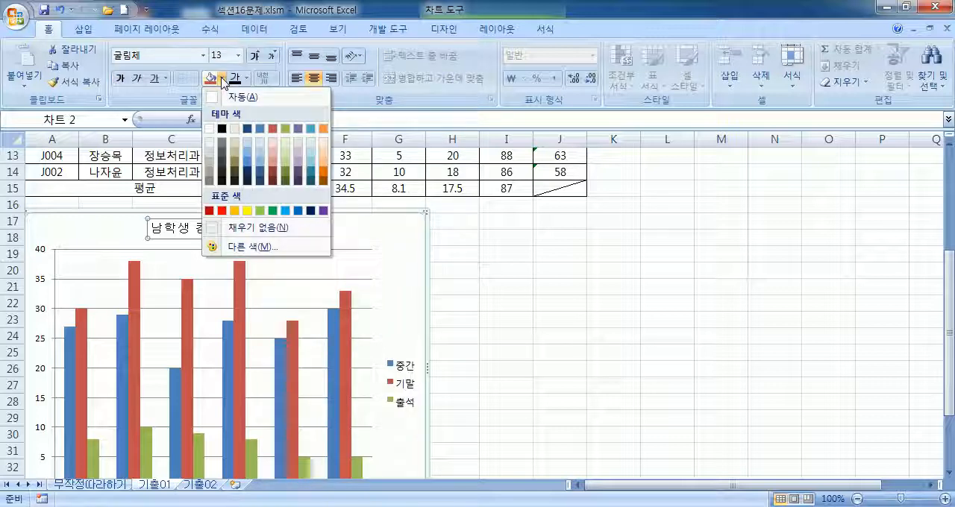
click(298, 211)
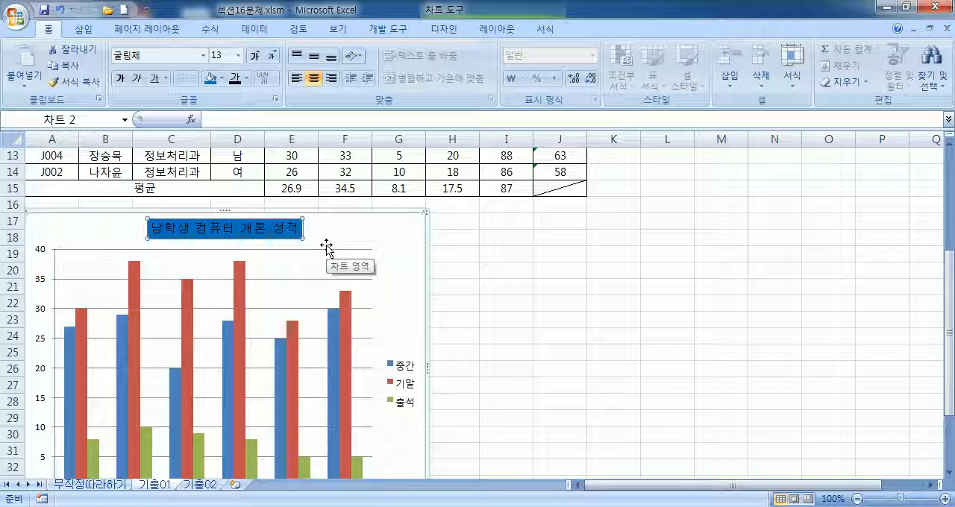
click(396, 237)
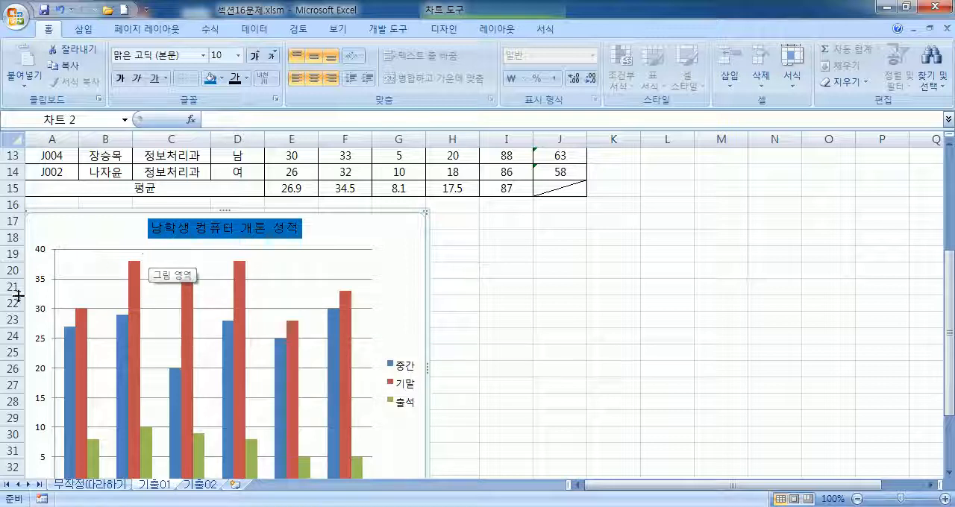
Step: Fix the maximum of the chart's vertical value axis at 50 and close the axis formatting
click(37, 278)
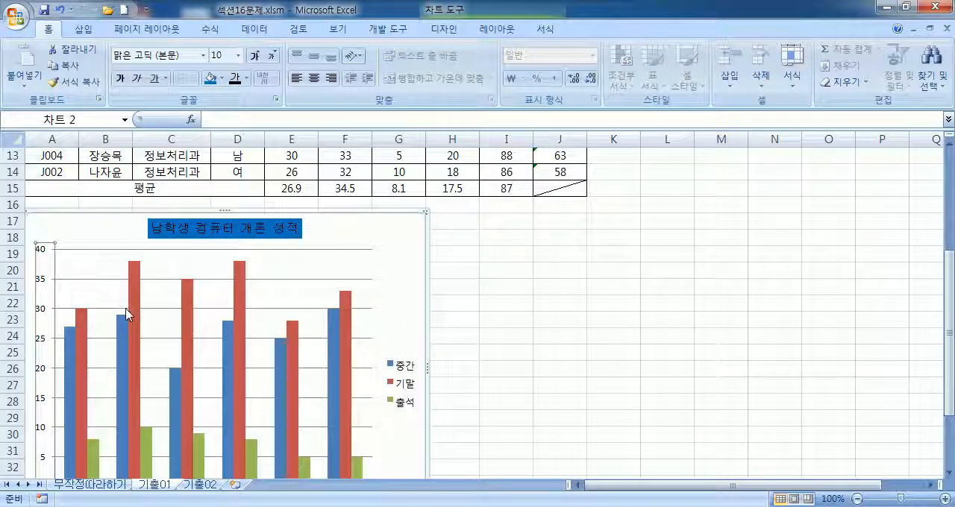
scroll(79, 346, down, 5)
scroll(47, 271, up, 4)
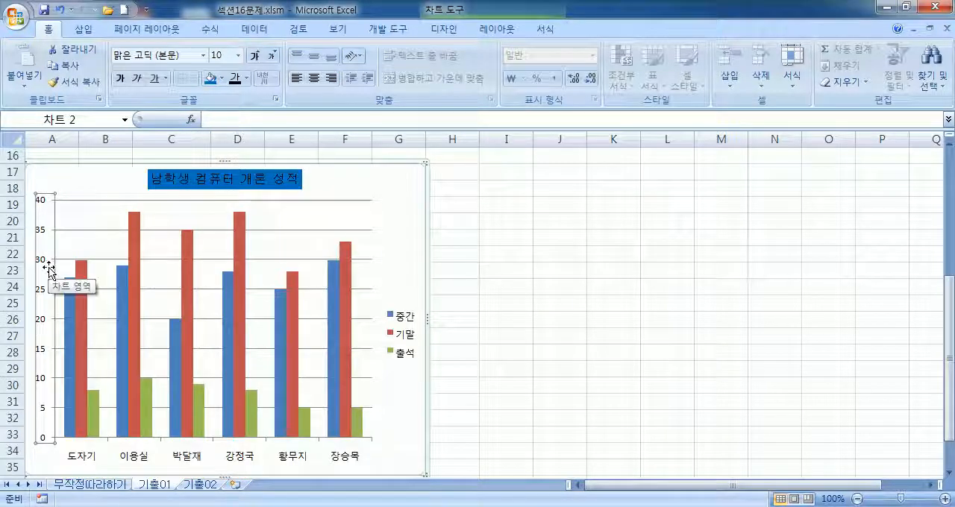
key(ctrl+1)
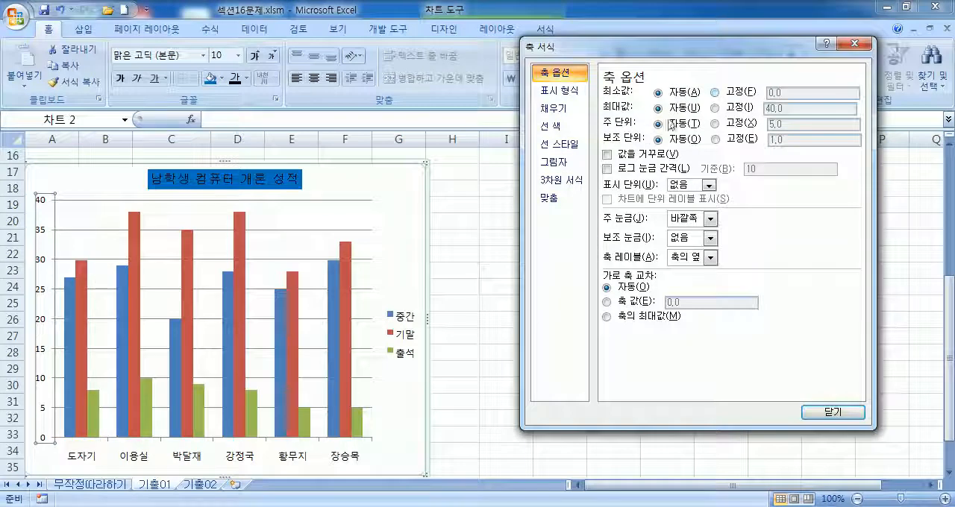
click(716, 109)
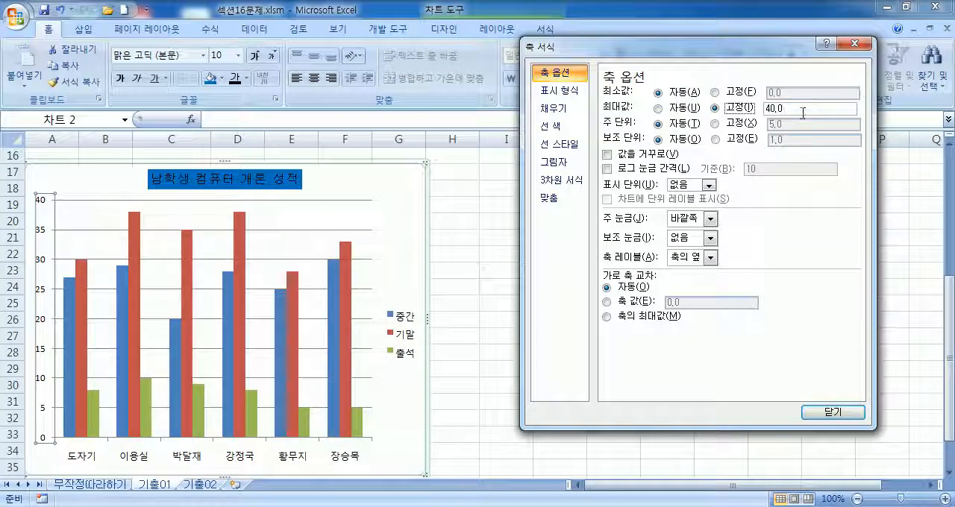
click(785, 109)
key(BackSpace)
click(265, 298)
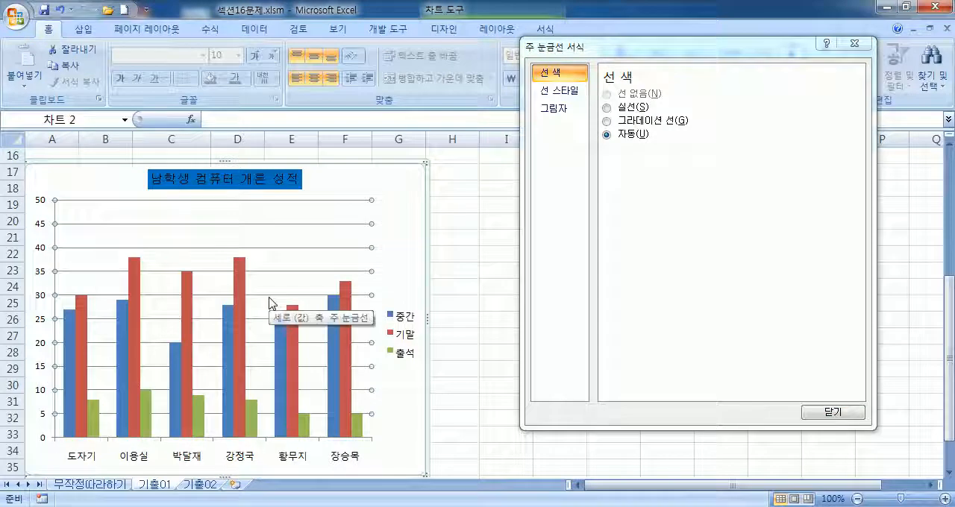
scroll(267, 306, down, 1)
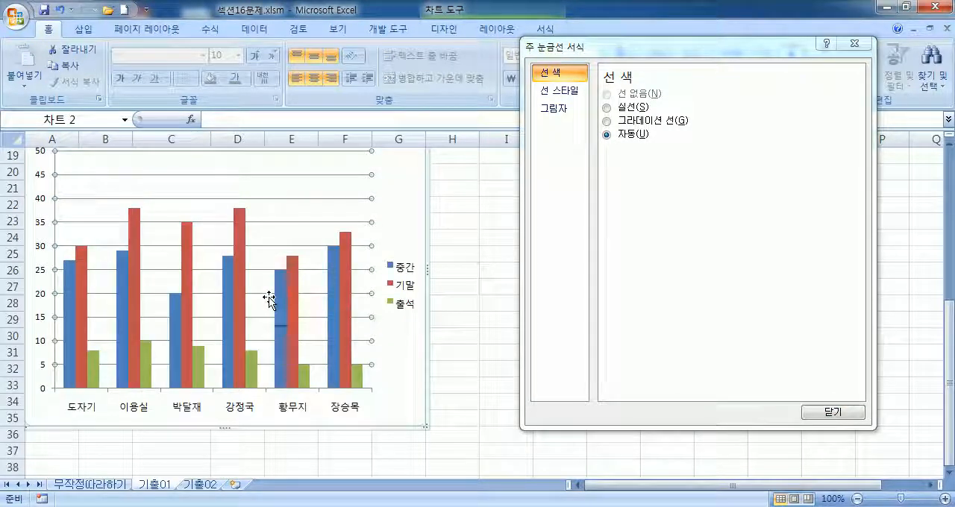
click(854, 44)
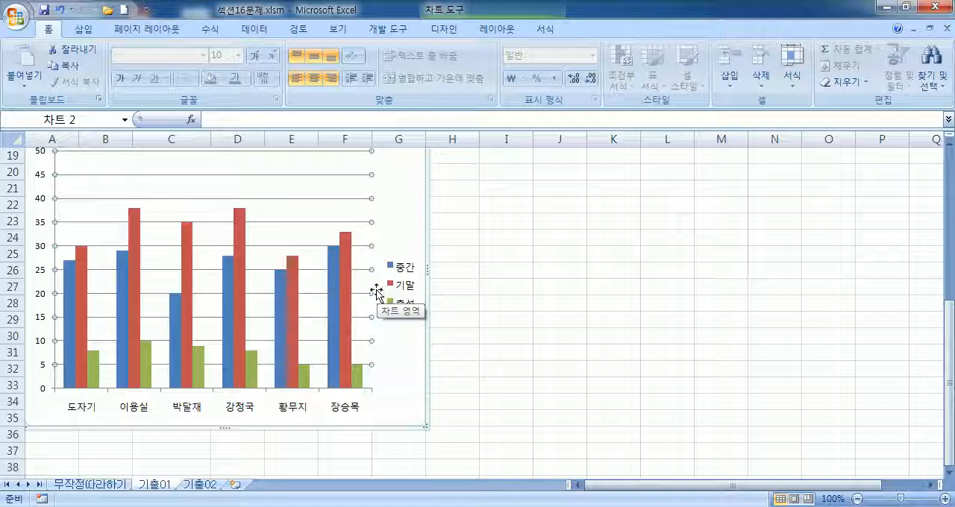
Step: Try adding data labels at the 안쪽 끝에 position to every series in the chart, and undo them
click(241, 294)
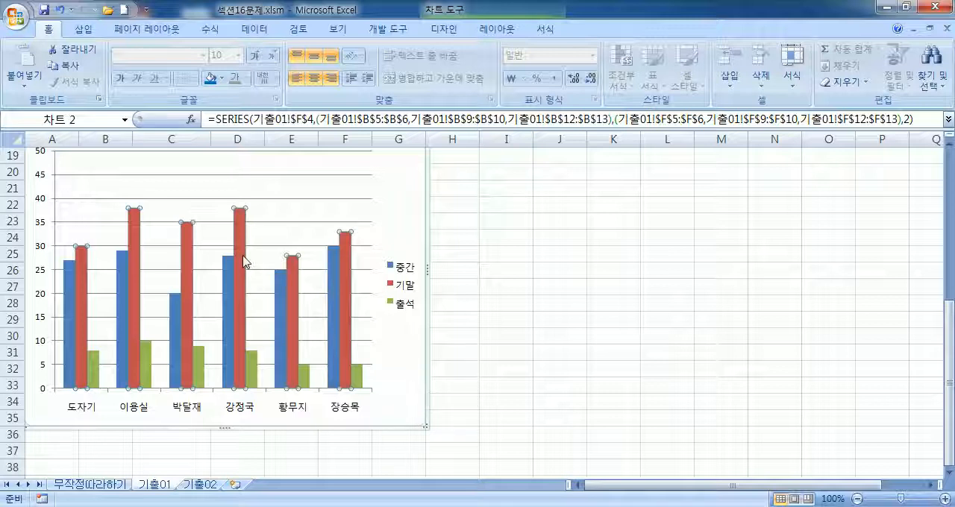
mouse_move(243, 262)
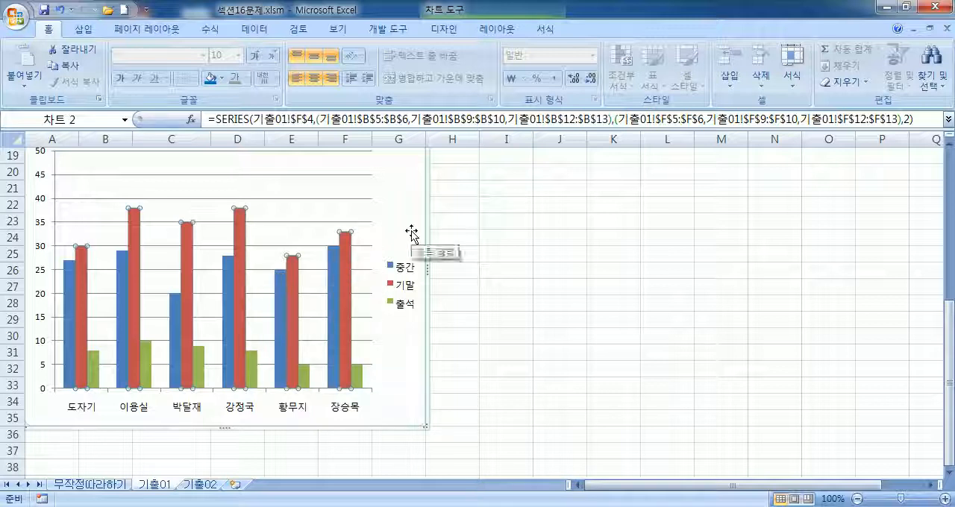
click(386, 249)
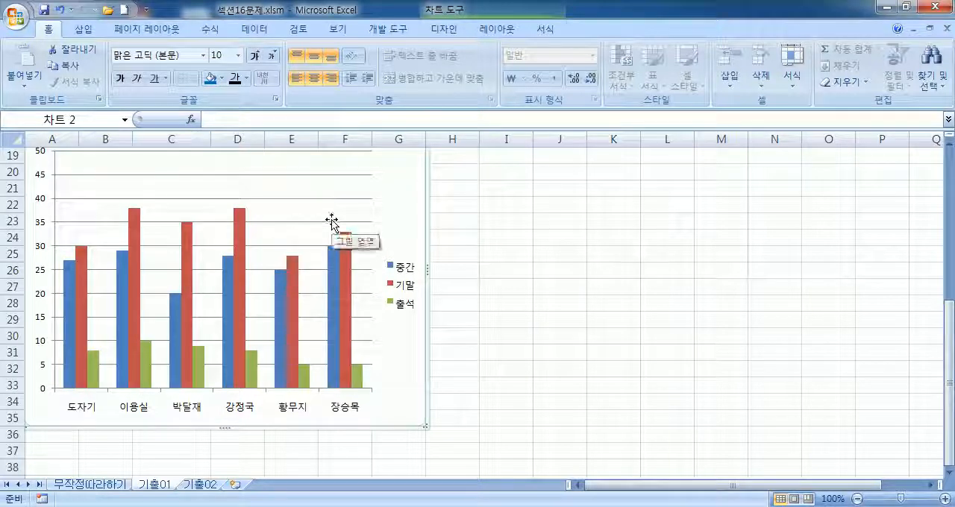
click(498, 31)
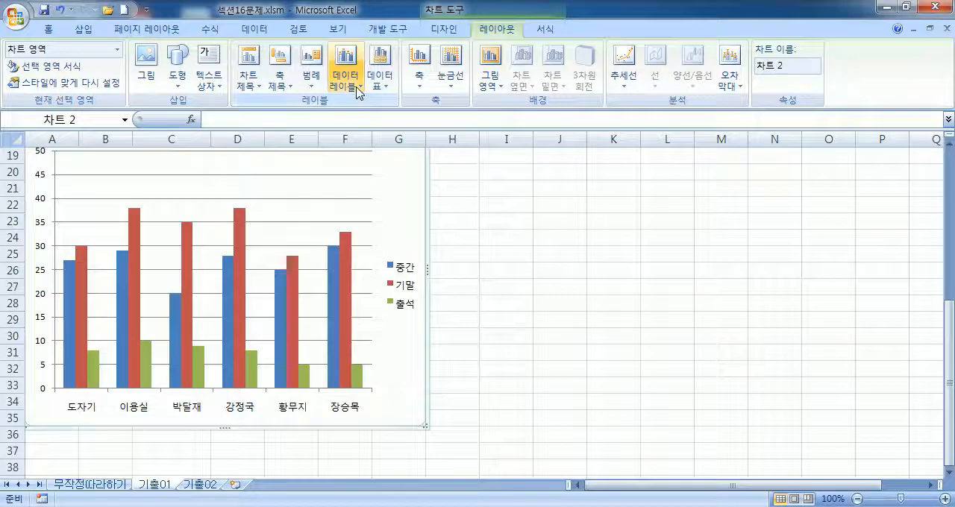
click(347, 84)
click(371, 198)
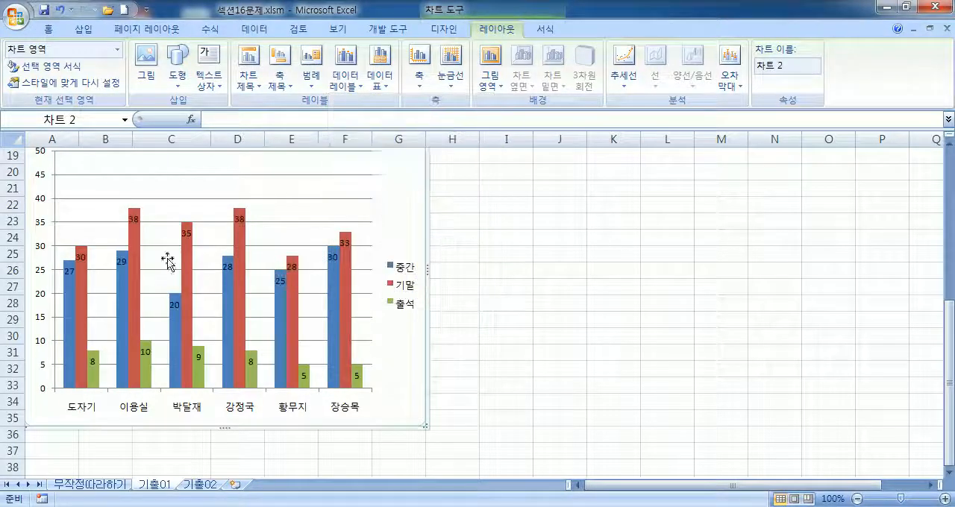
key(ctrl+z)
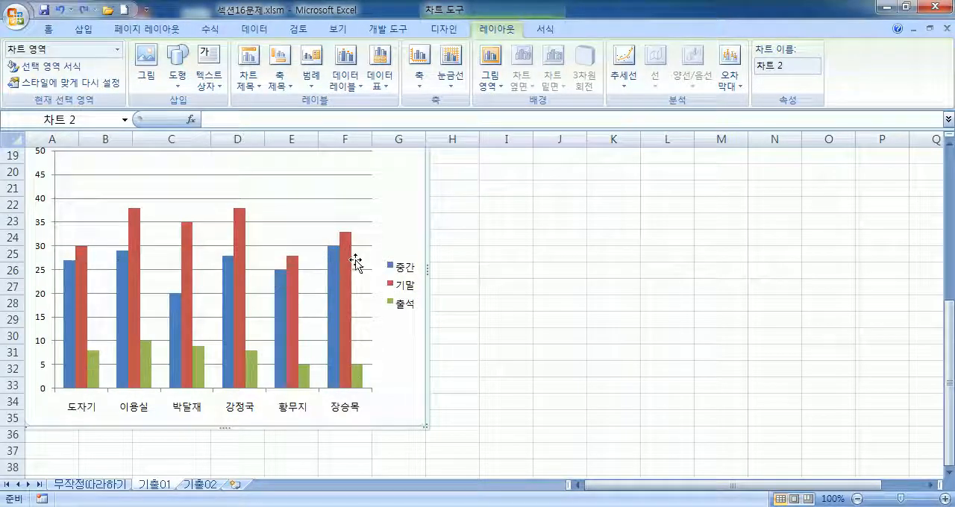
Step: Try adding 바깥쪽 끝에 data labels to the whole 기말 series, and undo them
click(238, 267)
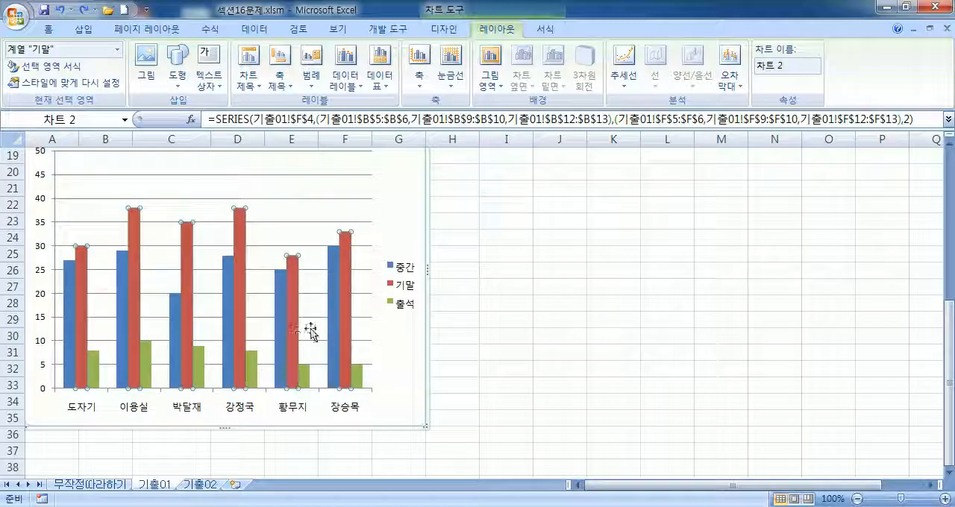
click(346, 83)
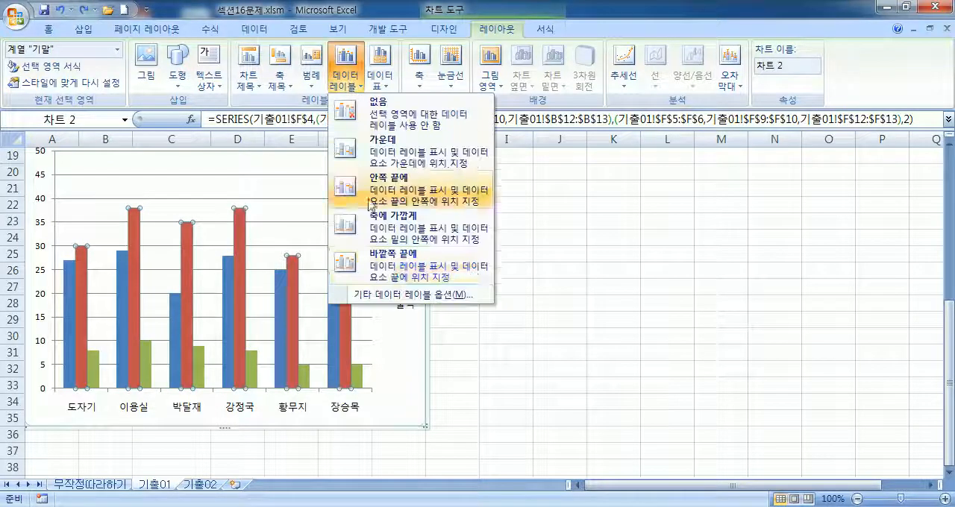
click(378, 279)
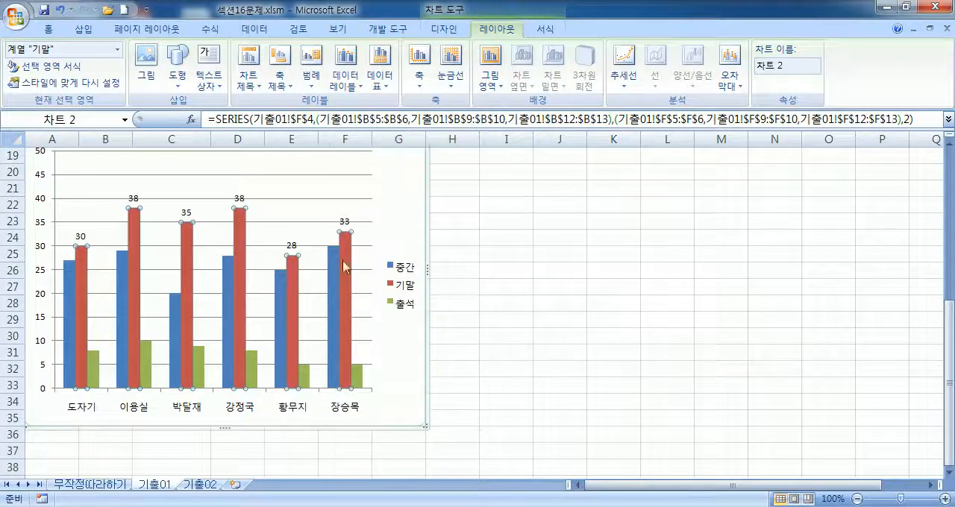
key(ctrl+z)
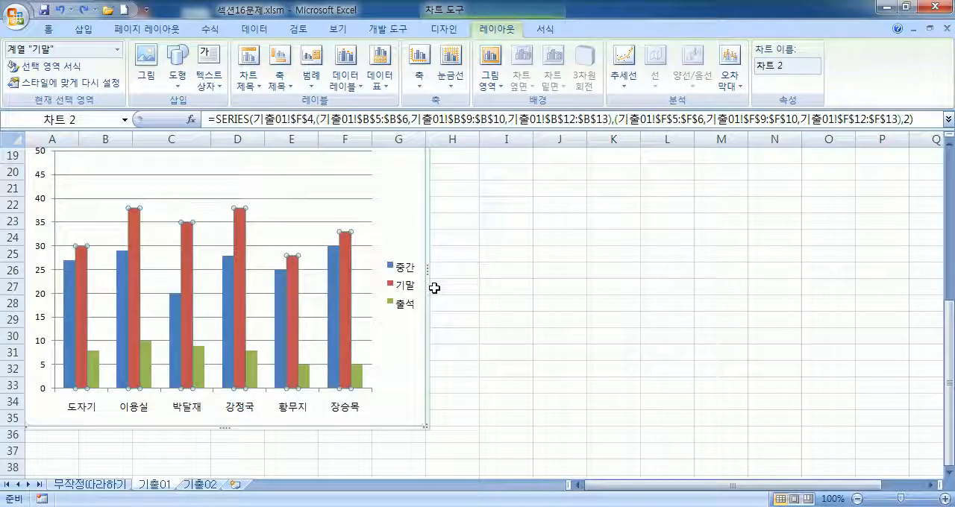
Step: Try an 안쪽 끝에 data label on only the fourth student's 기말 bar and undo it, restoring the value axis maximum of 50
click(246, 256)
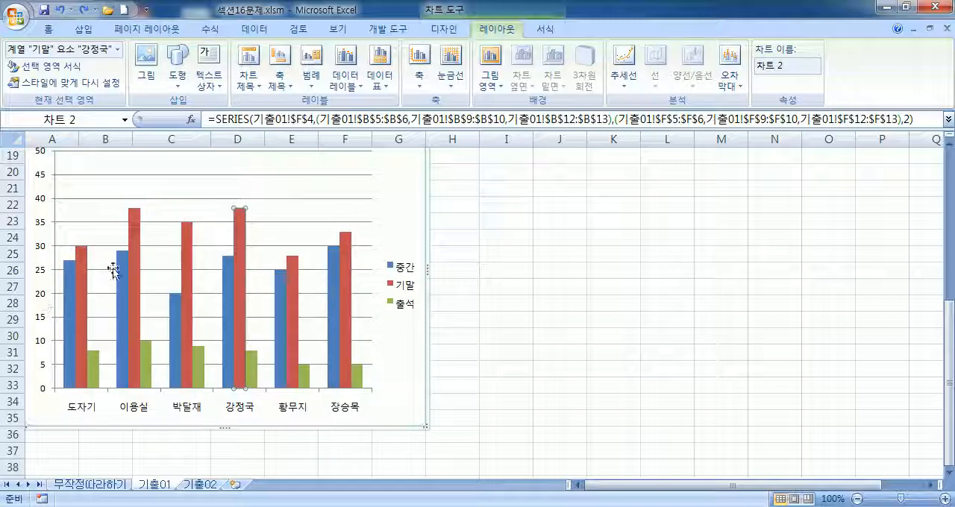
mouse_move(242, 276)
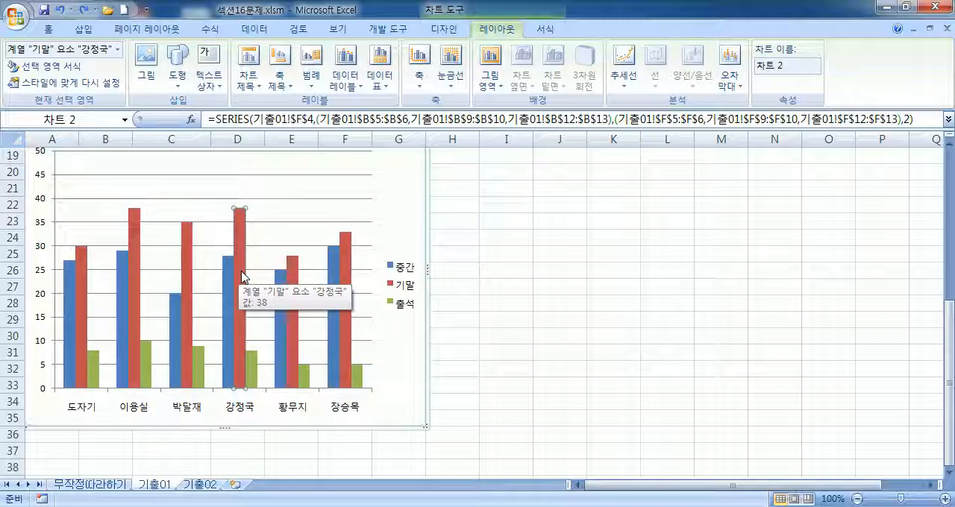
click(352, 83)
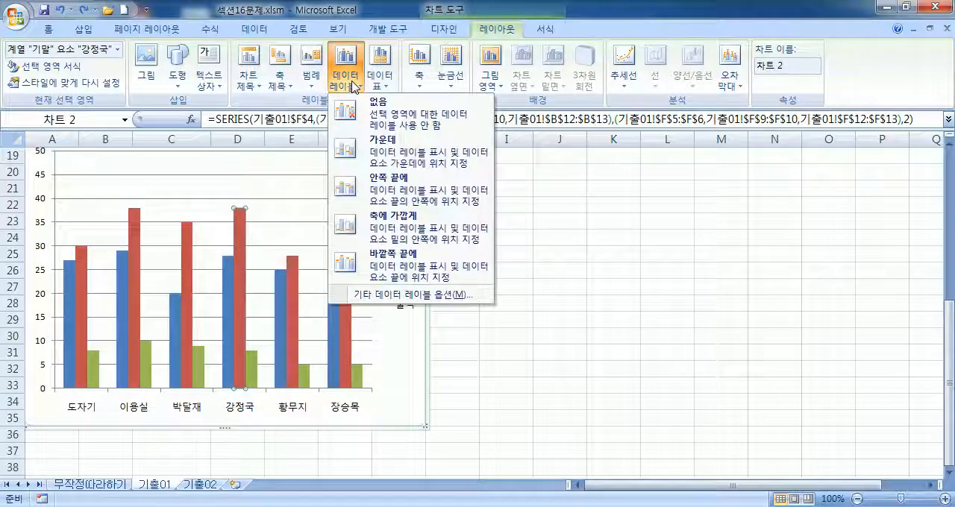
click(350, 186)
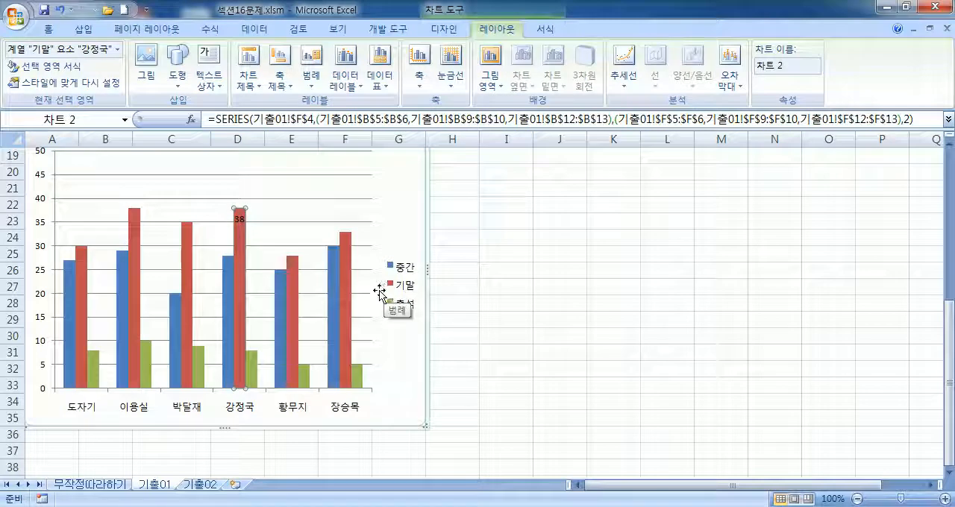
key(ctrl+z)
key(ctrl+z)
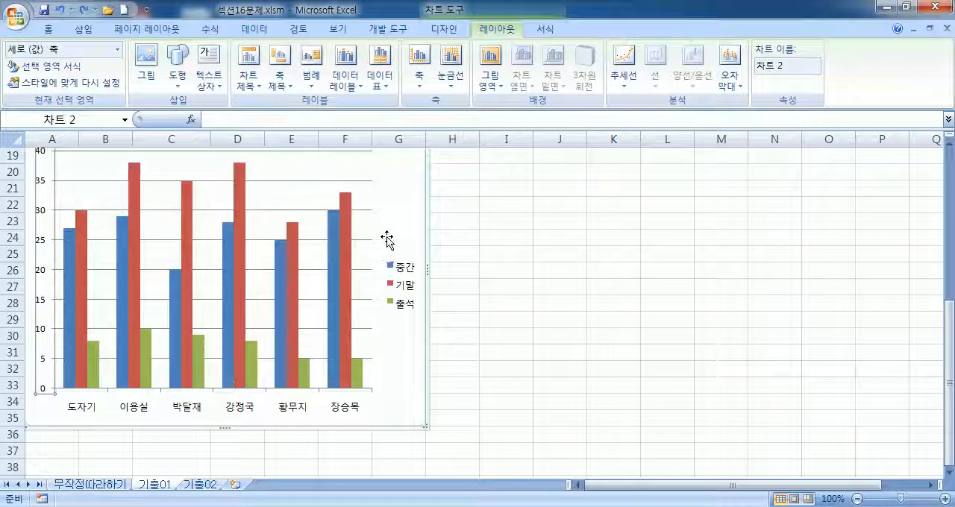
click(85, 10)
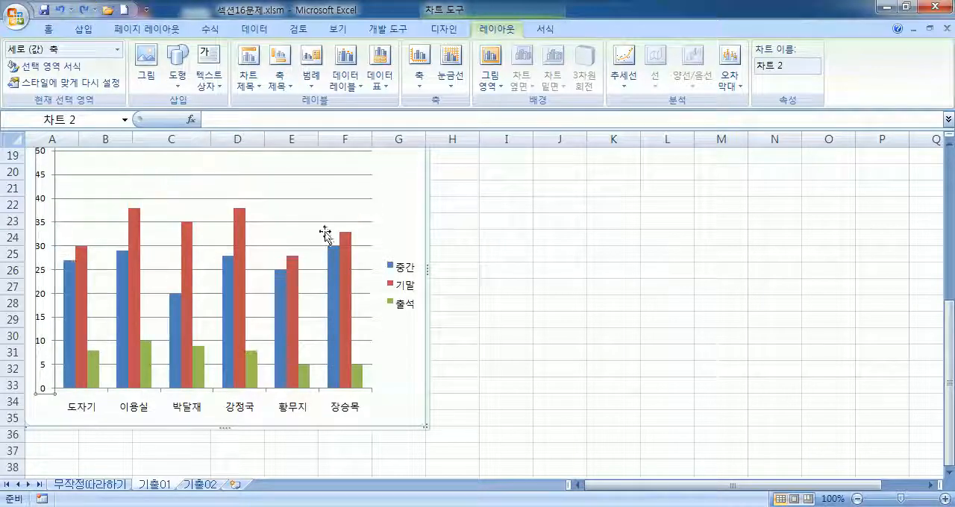
Step: Add a data label at the 안쪽 끝에 position to only the fourth student's bar in the 기말 series
click(293, 305)
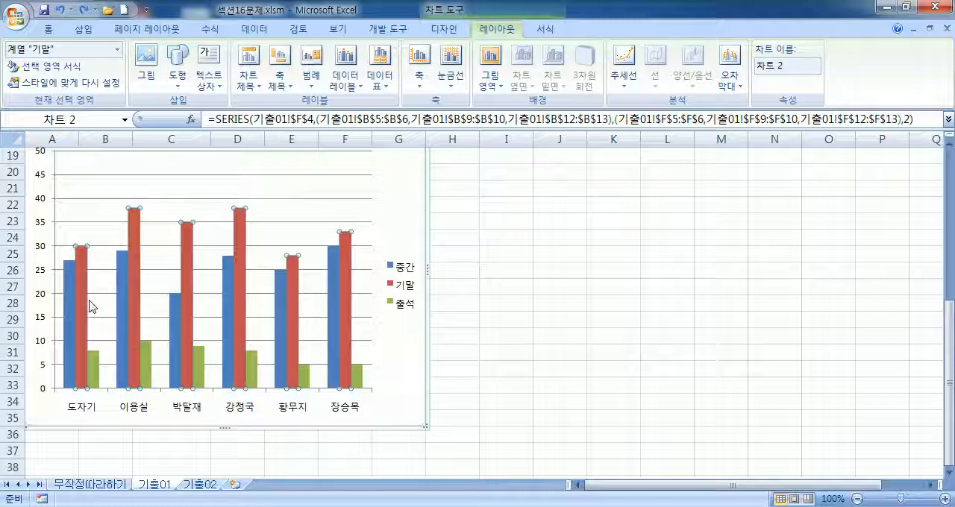
click(244, 232)
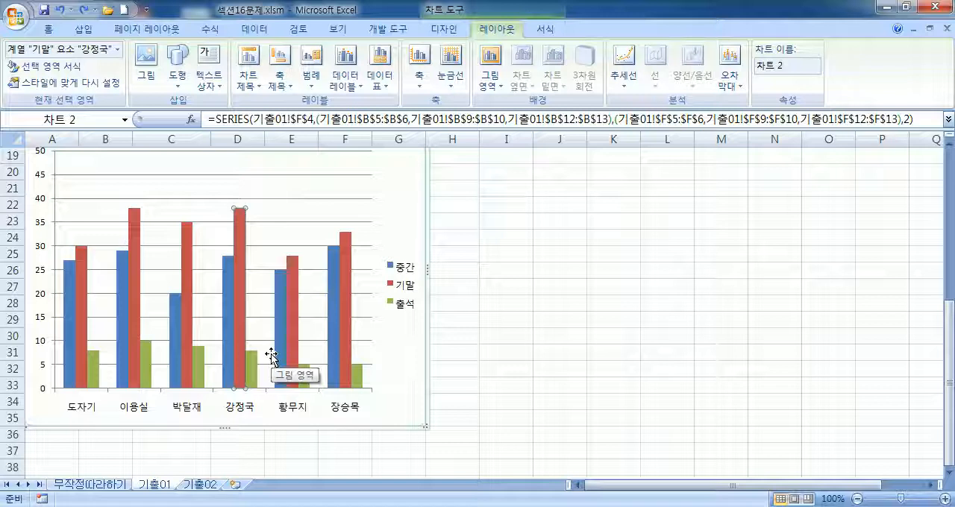
right_click(241, 269)
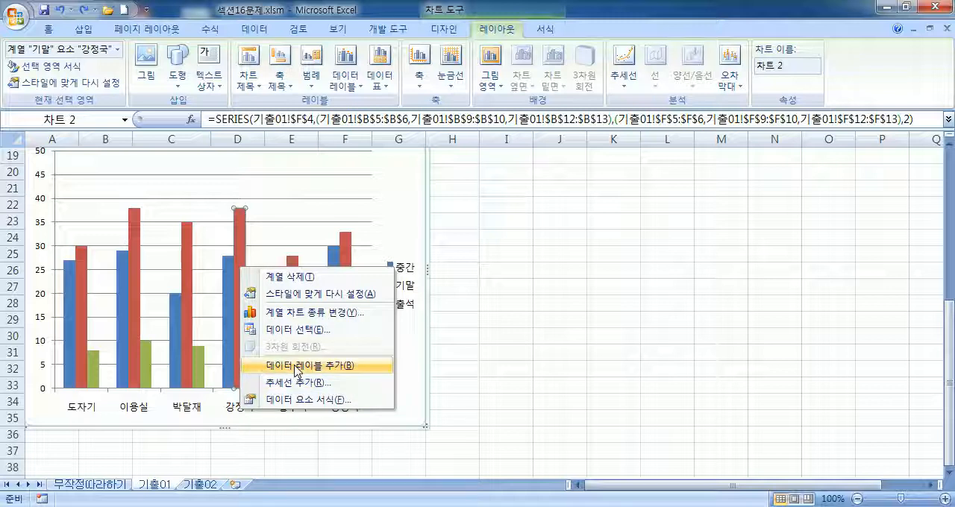
click(351, 78)
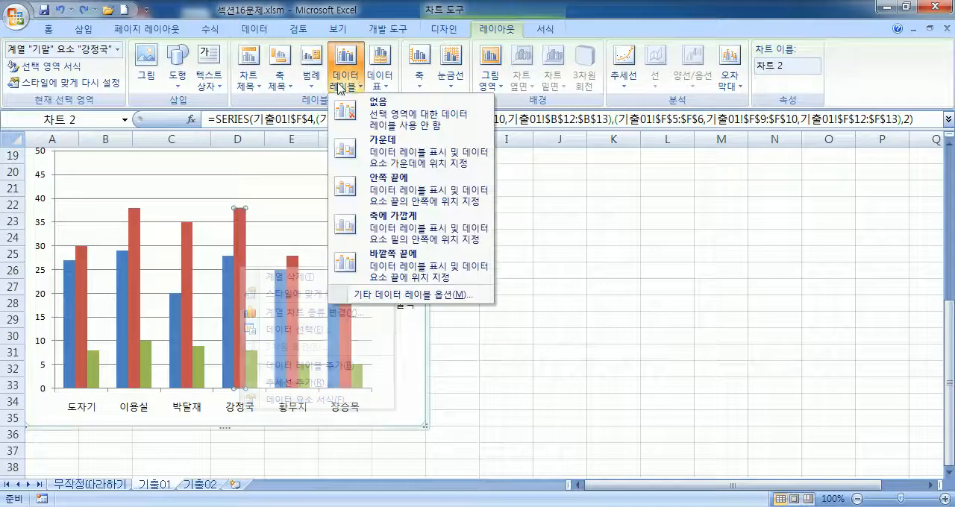
click(379, 192)
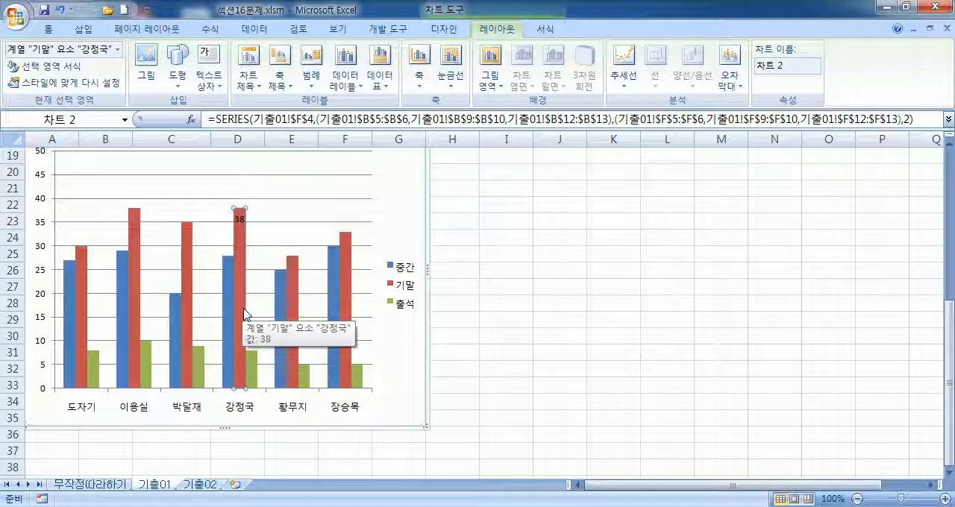
Step: Select only the fourth student's 기말 data label and open its formatting settings
click(239, 219)
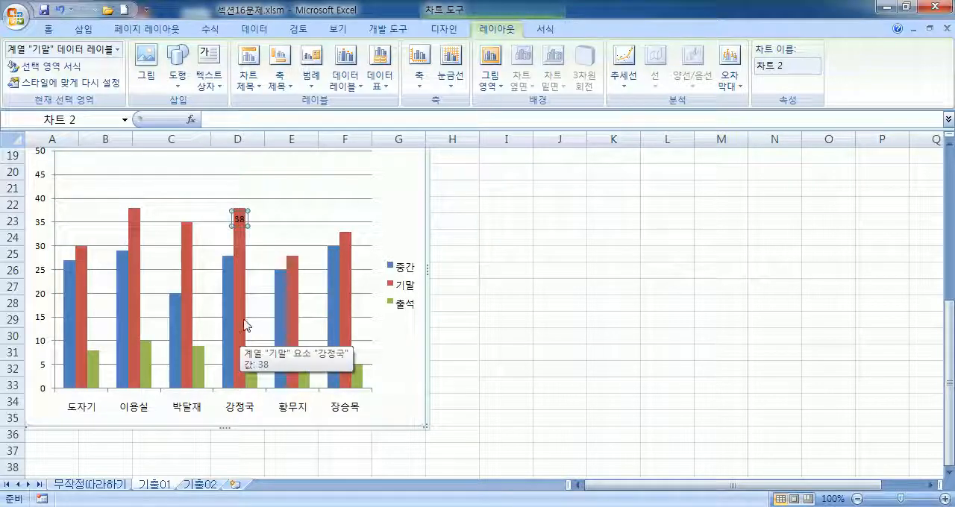
click(285, 214)
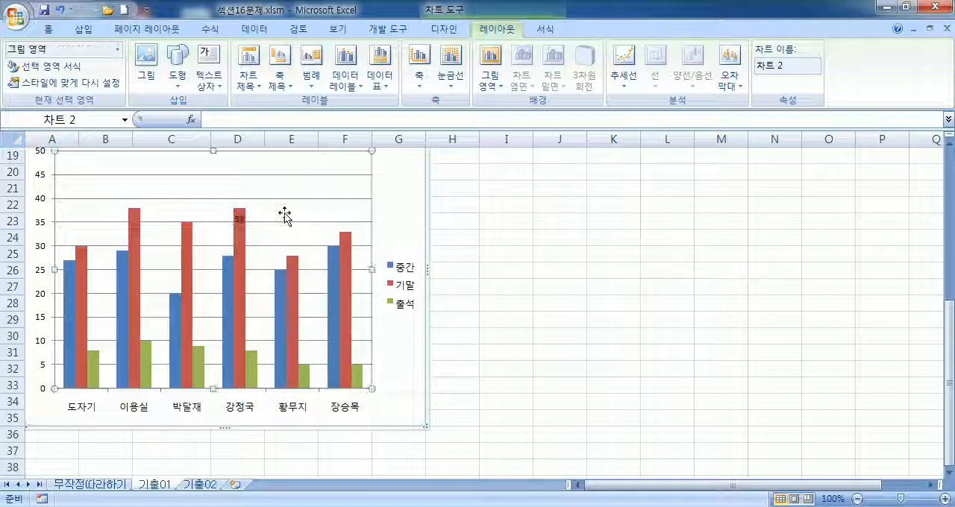
click(239, 219)
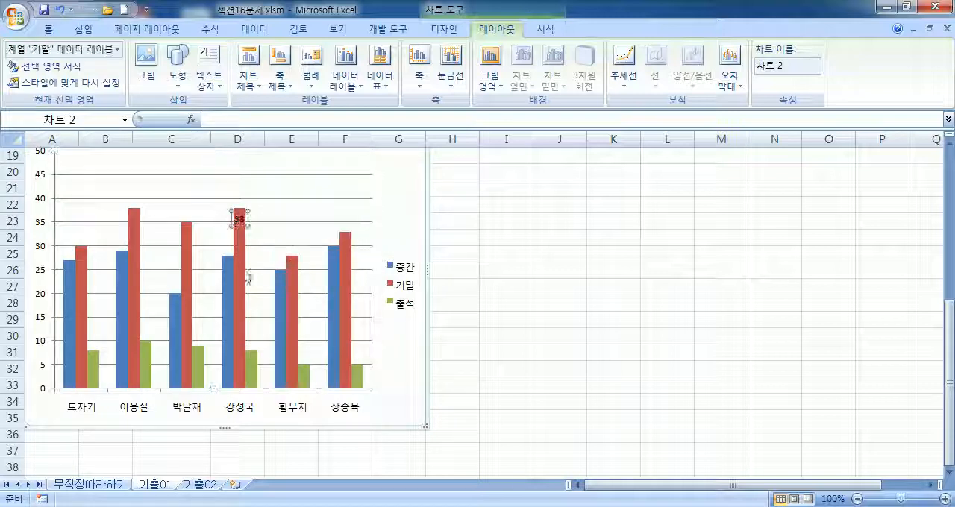
mouse_move(237, 242)
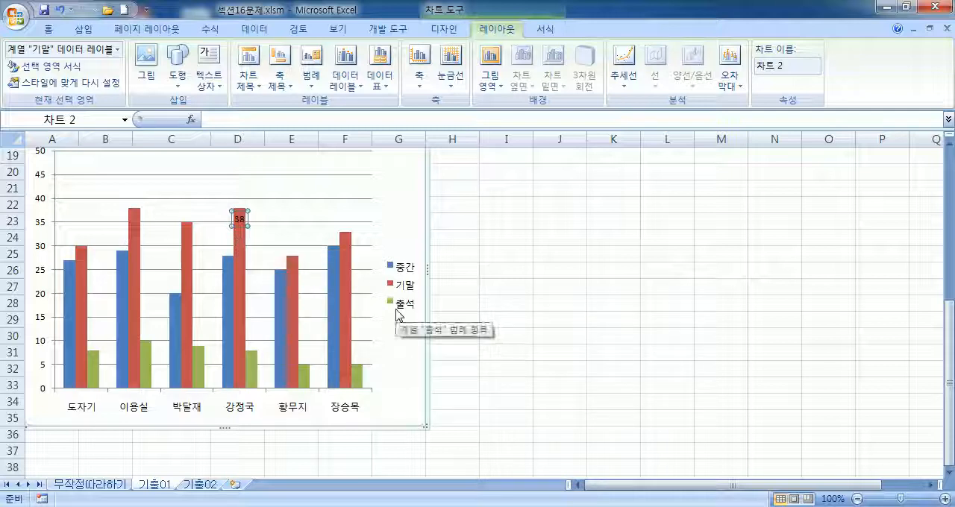
click(241, 224)
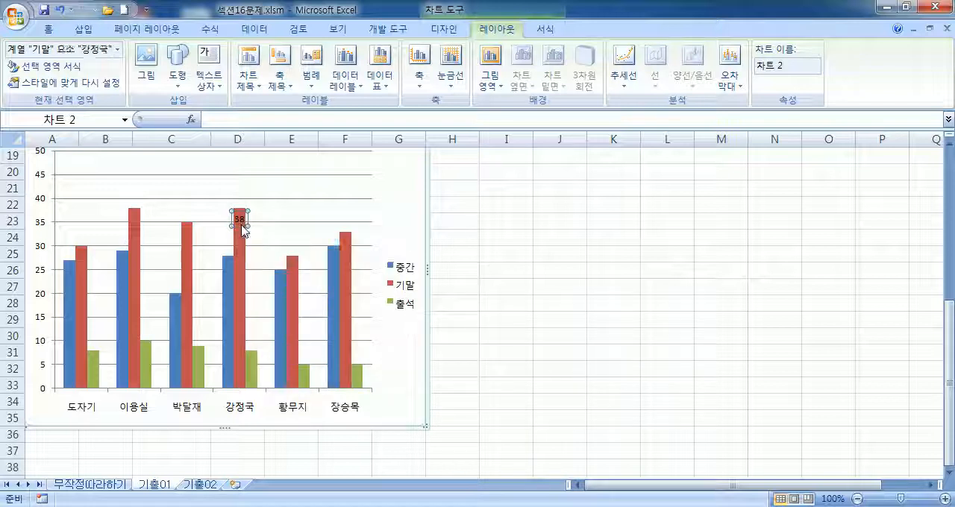
double_click(240, 224)
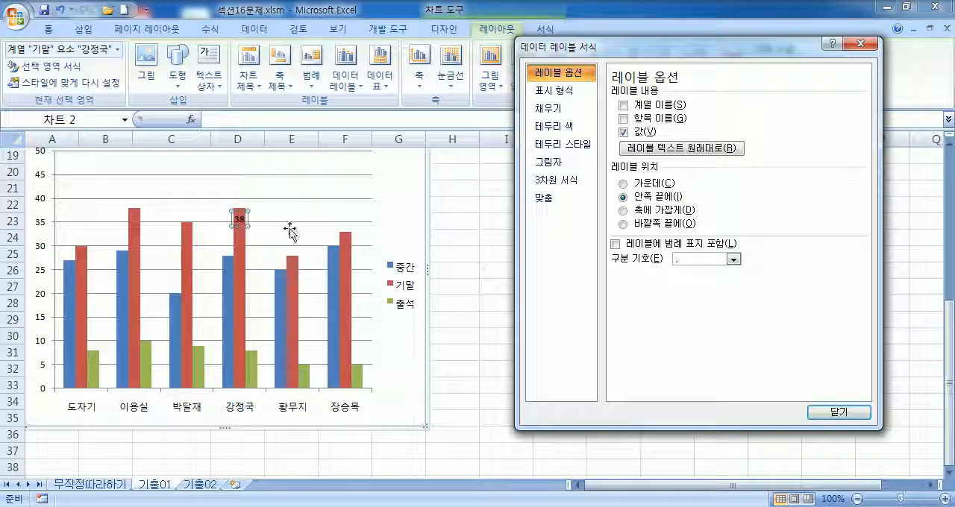
Step: Try showing 값 and then 항목 이름 in the data labels of the entire 기말 series, and undo the changes
click(348, 212)
click(237, 219)
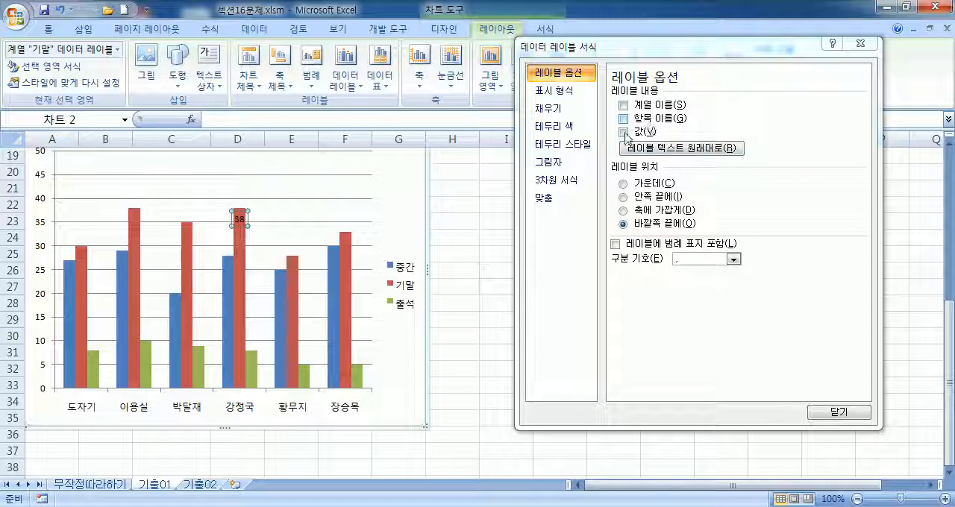
click(624, 132)
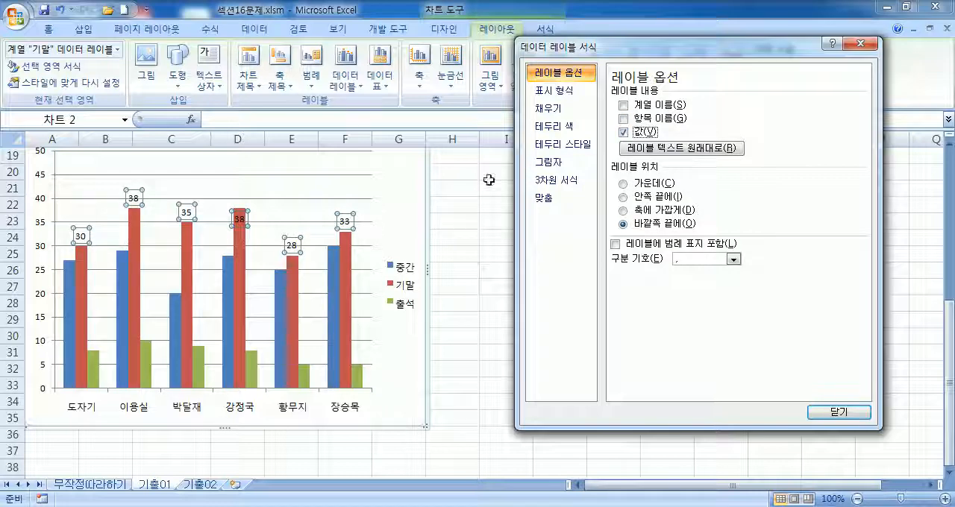
click(625, 132)
click(625, 118)
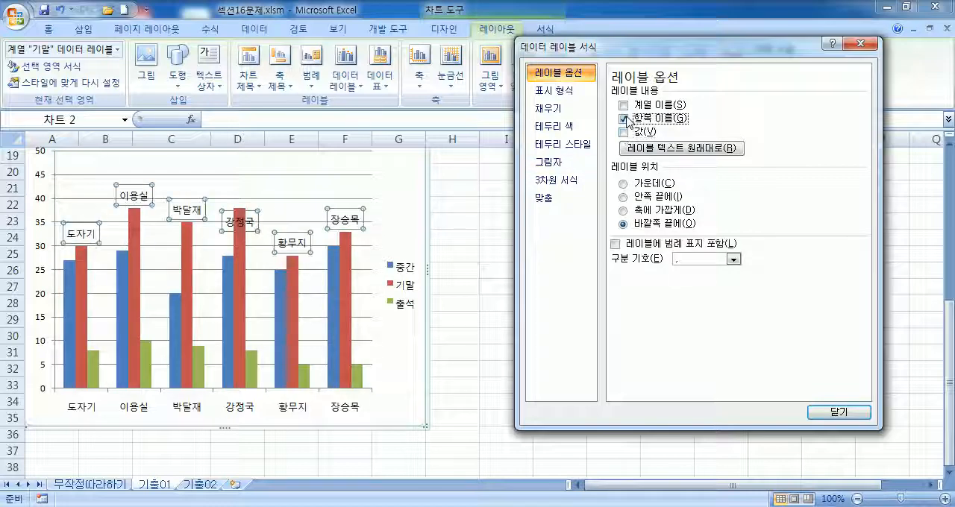
click(625, 119)
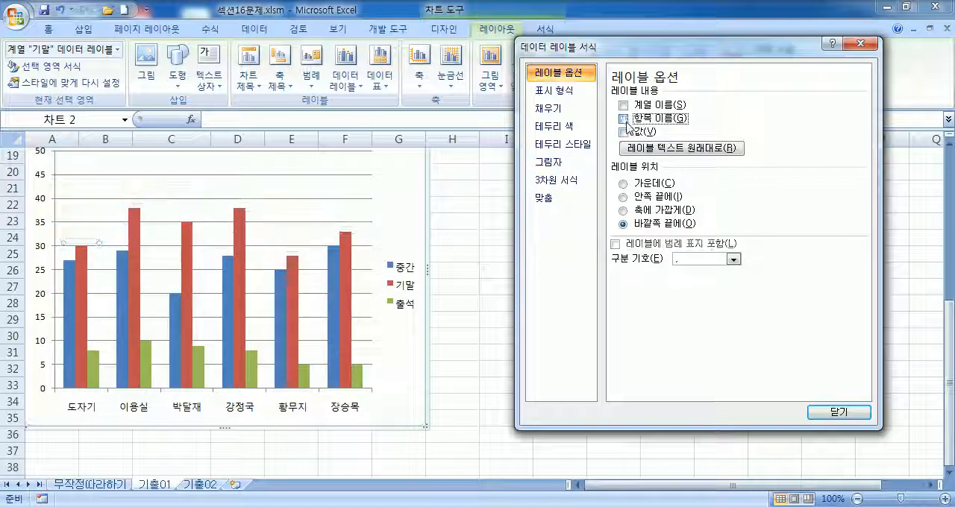
key(Escape)
key(ctrl+z)
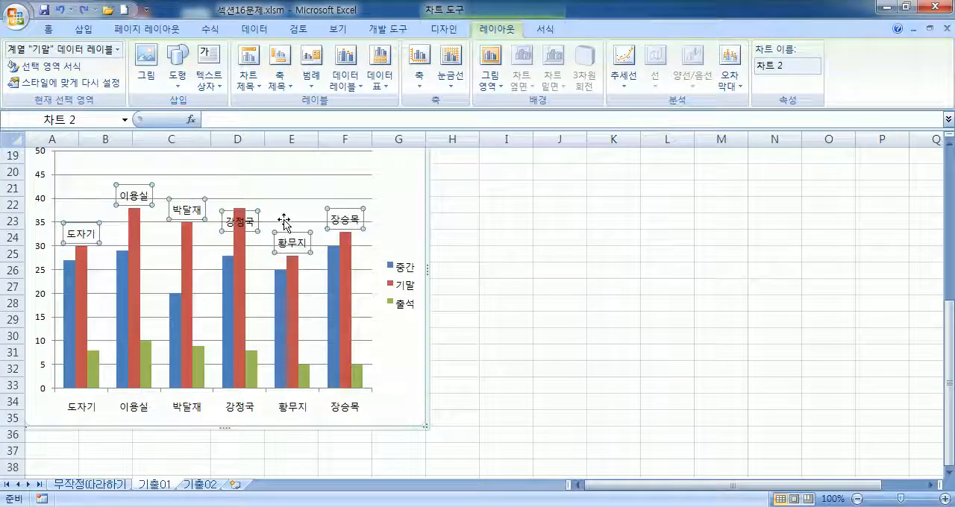
key(ctrl+z)
key(ctrl+z)
key(ctrl+z)
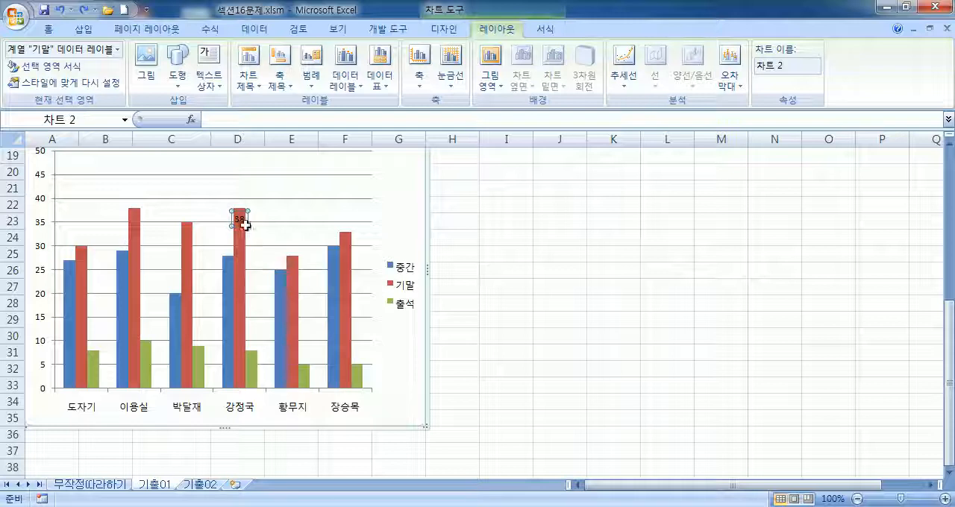
Step: Format only the fourth student's 기말 data label to show 항목 이름, with 계열 이름 and 값 turned off
click(241, 220)
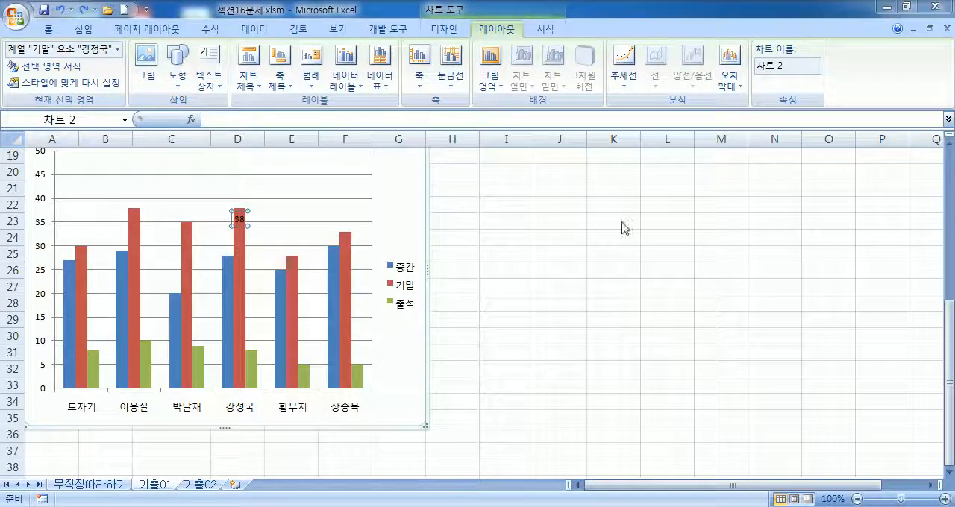
key(ctrl+1)
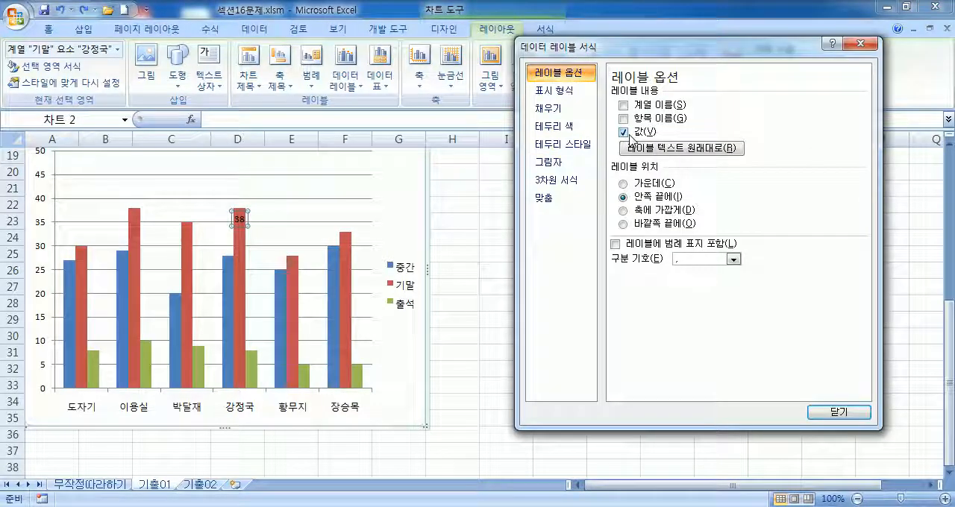
click(624, 106)
click(623, 106)
click(624, 118)
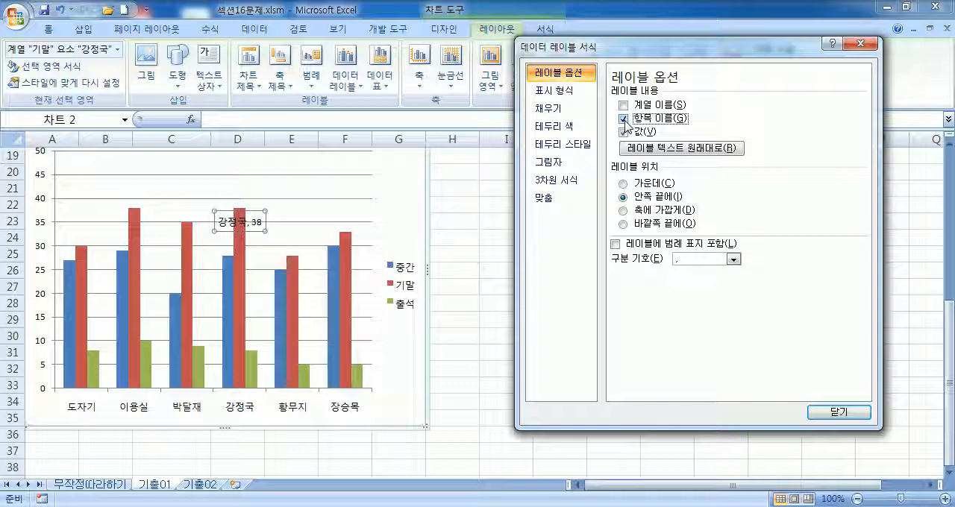
click(623, 105)
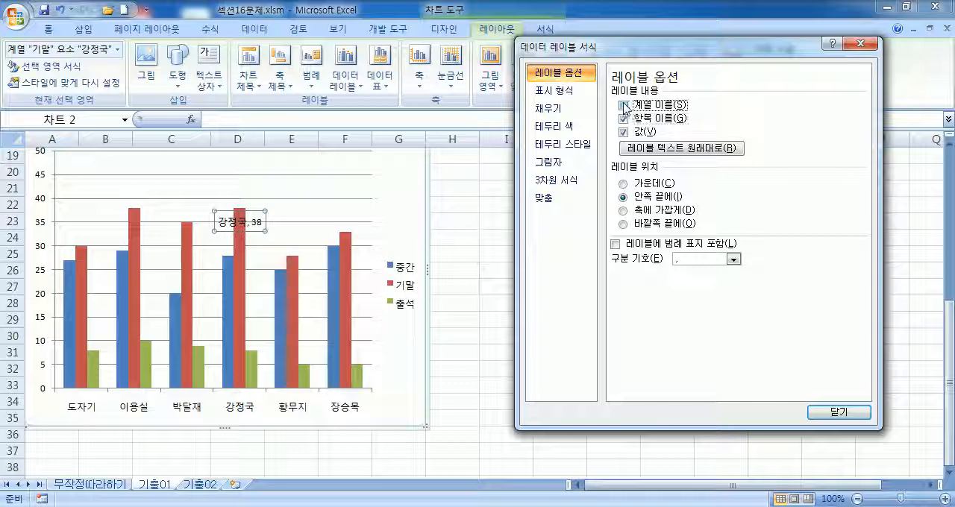
click(624, 105)
click(627, 118)
click(627, 118)
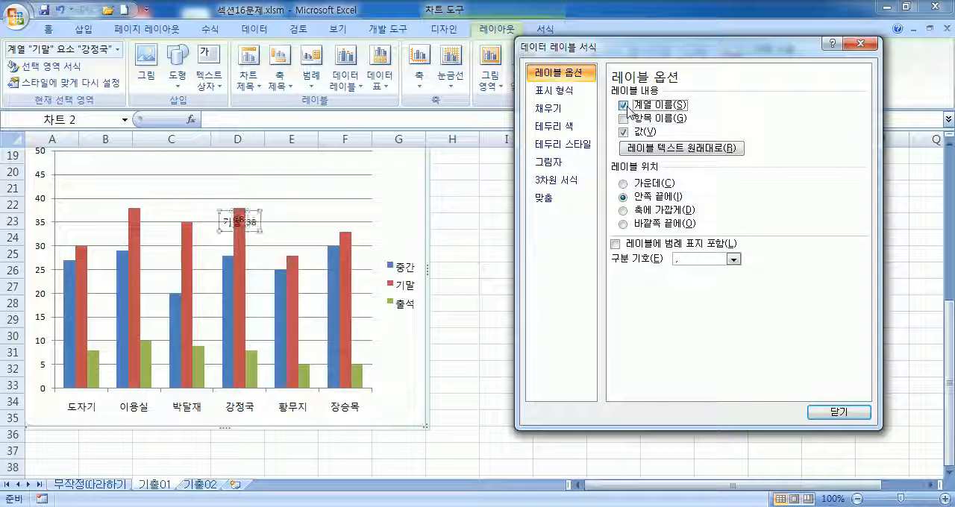
click(627, 118)
click(627, 118)
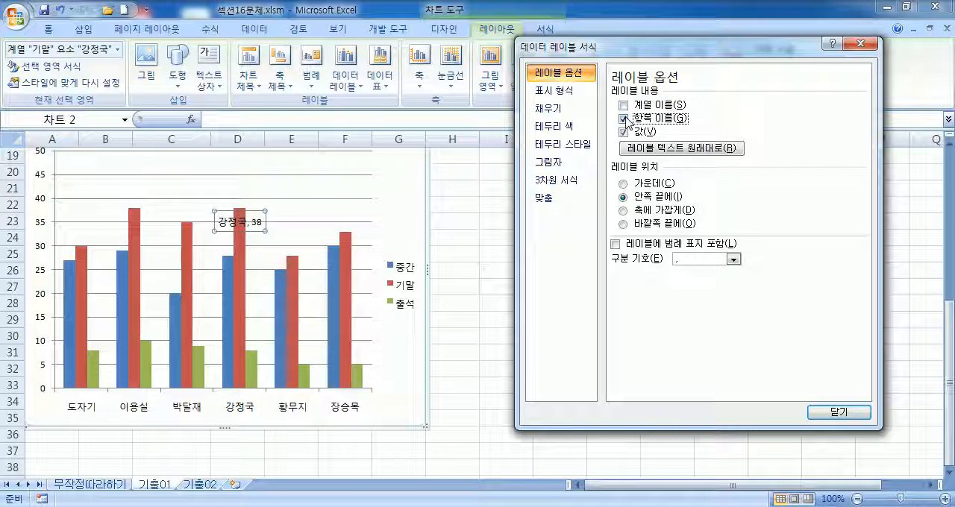
click(625, 132)
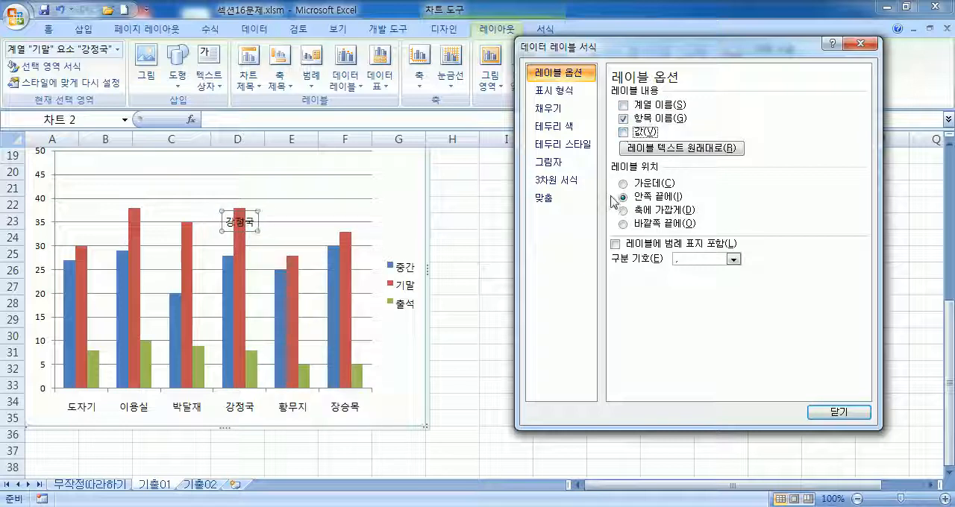
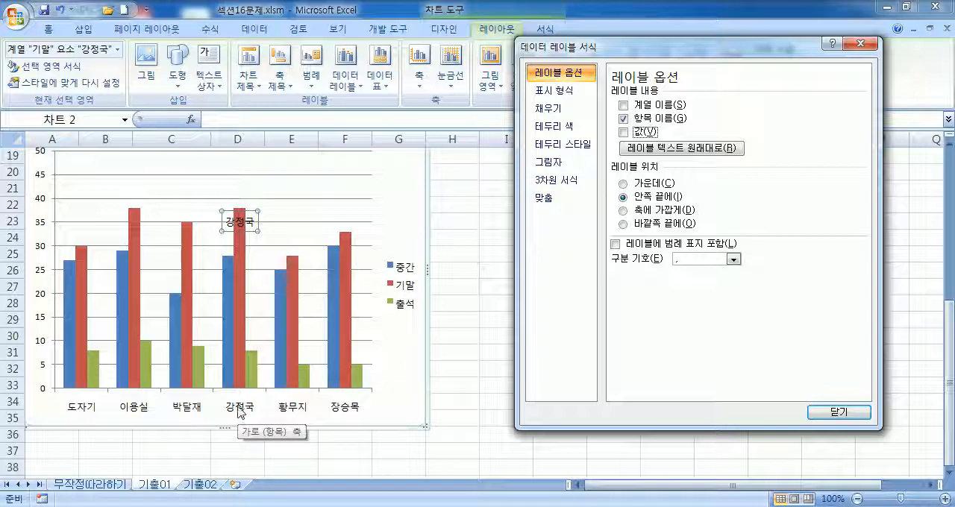
Step: Try showing 계열 이름 in the data labels of the entire 기말 series, and undo the change
click(407, 293)
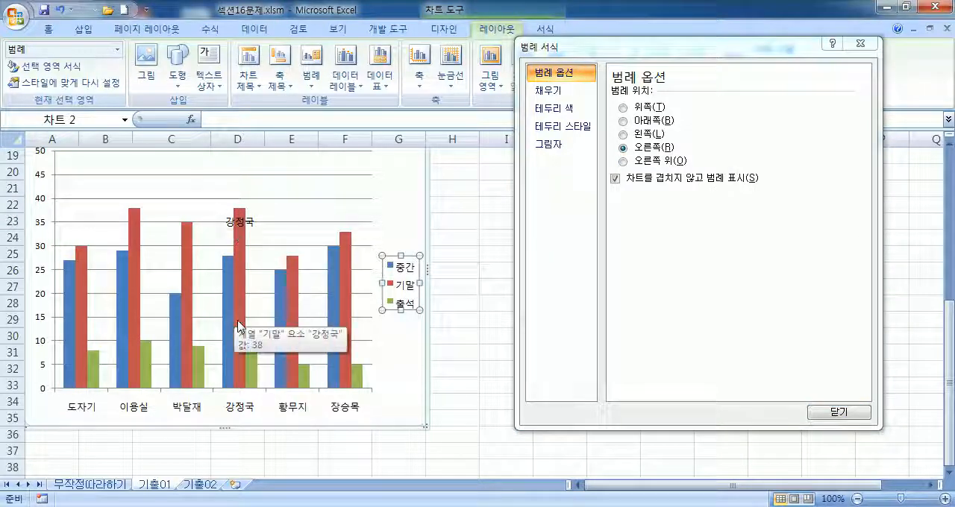
click(238, 221)
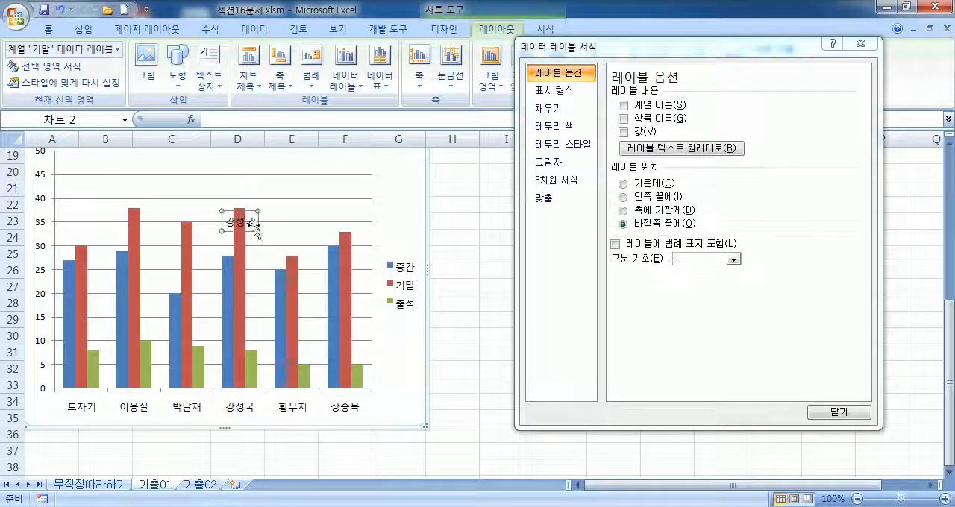
click(624, 106)
click(650, 108)
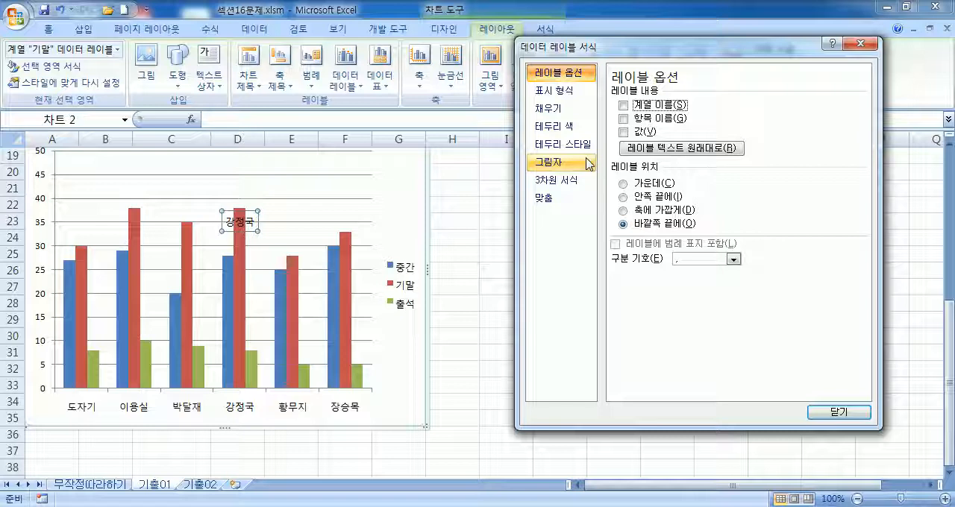
click(623, 106)
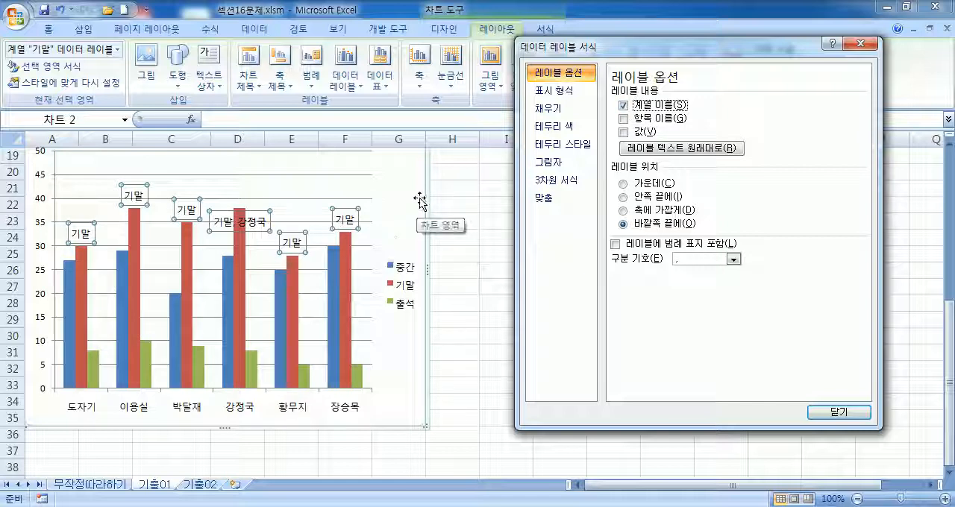
key(Escape)
click(64, 10)
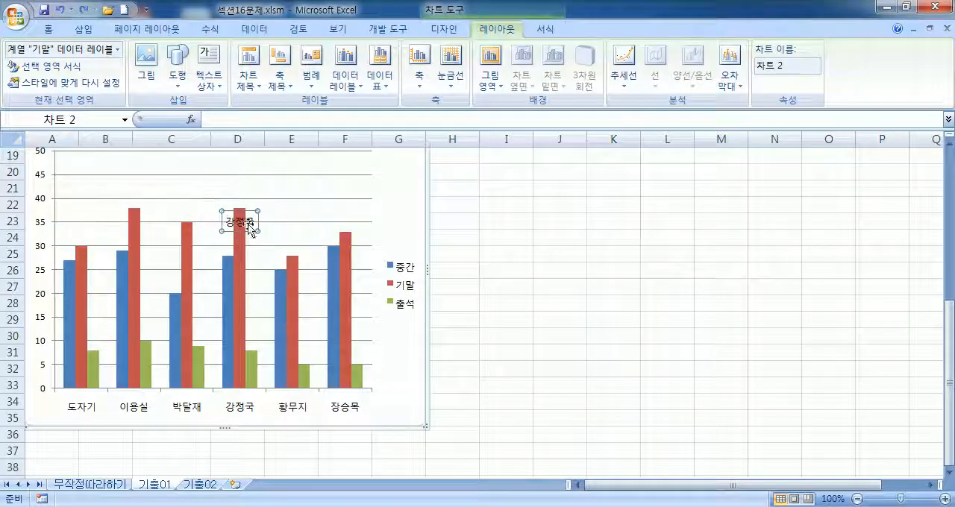
Step: Examine the label options of the whole 기말 series and of the fourth student's single 기말 data label
double_click(239, 220)
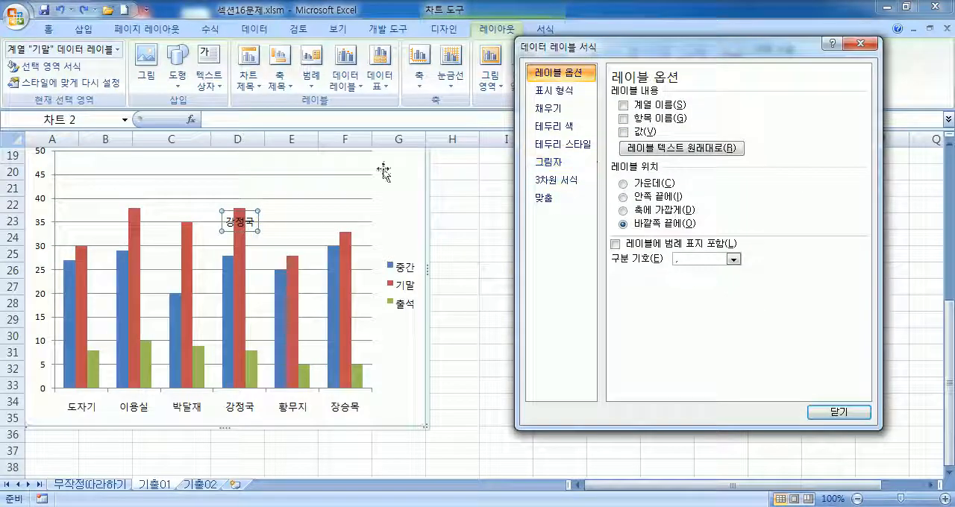
click(231, 214)
click(624, 118)
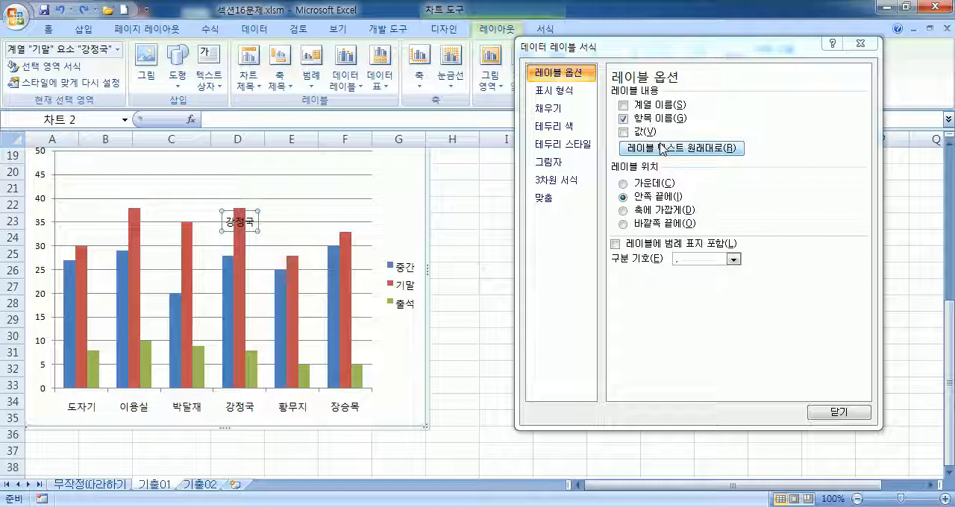
click(280, 363)
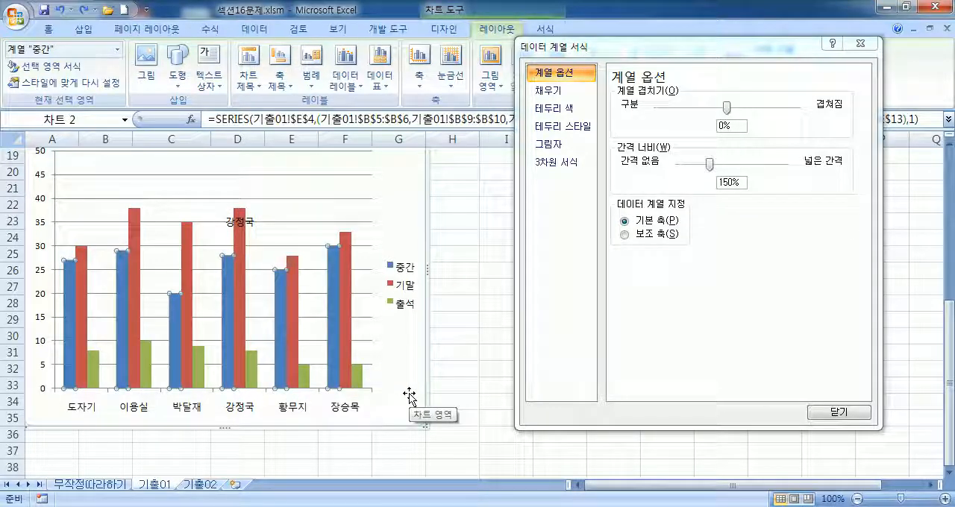
click(241, 222)
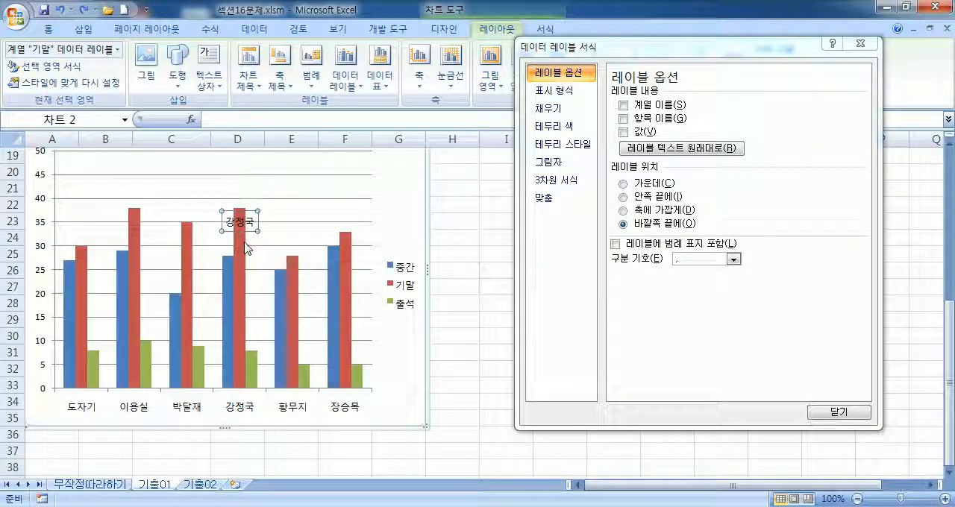
click(240, 224)
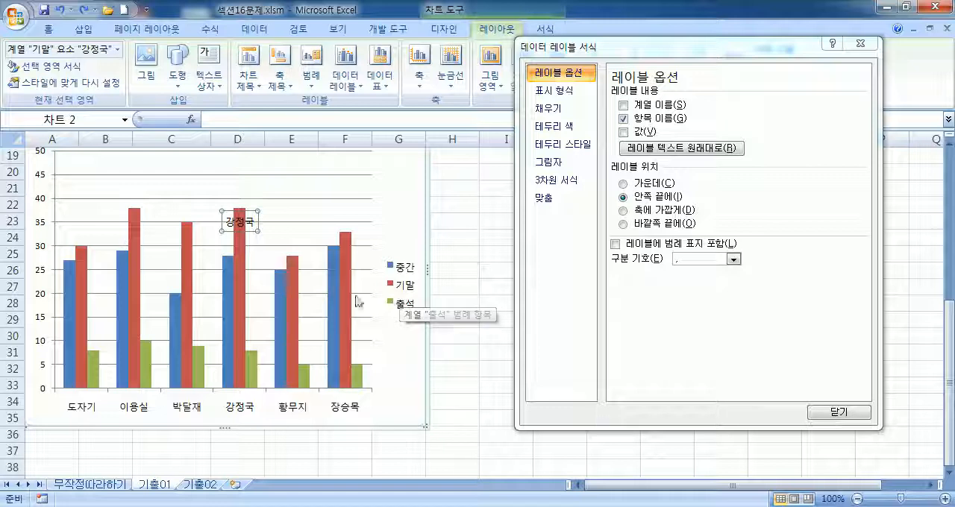
Step: Format the 중간 series with 계열 겹치기 set to 50% and 간격 너비 set to 100%
click(333, 273)
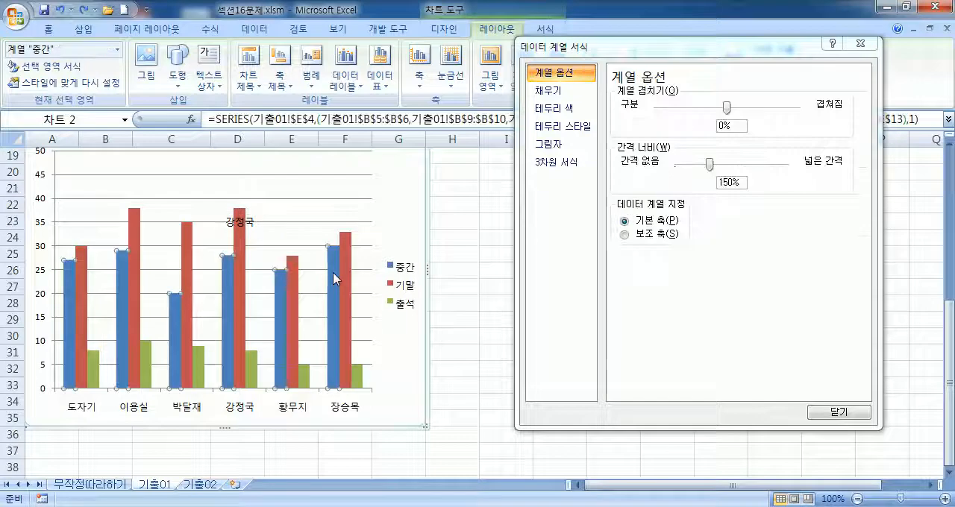
click(735, 125)
text(5)
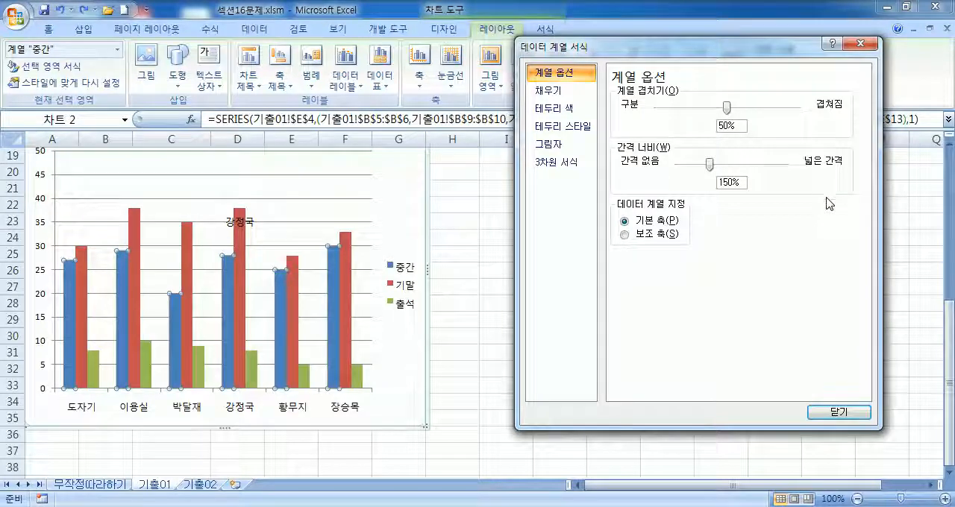
key(Tab)
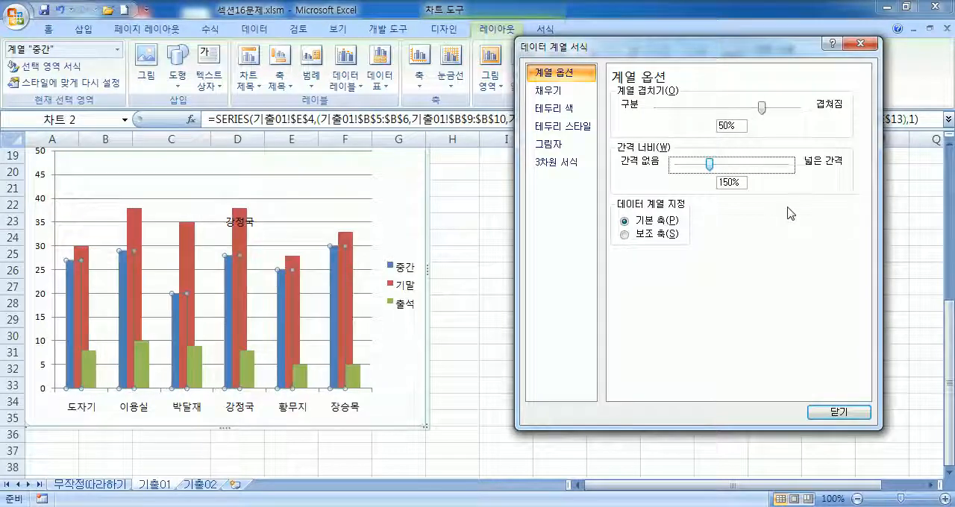
click(729, 182)
key(BackSpace)
key(BackSpace)
text(10)
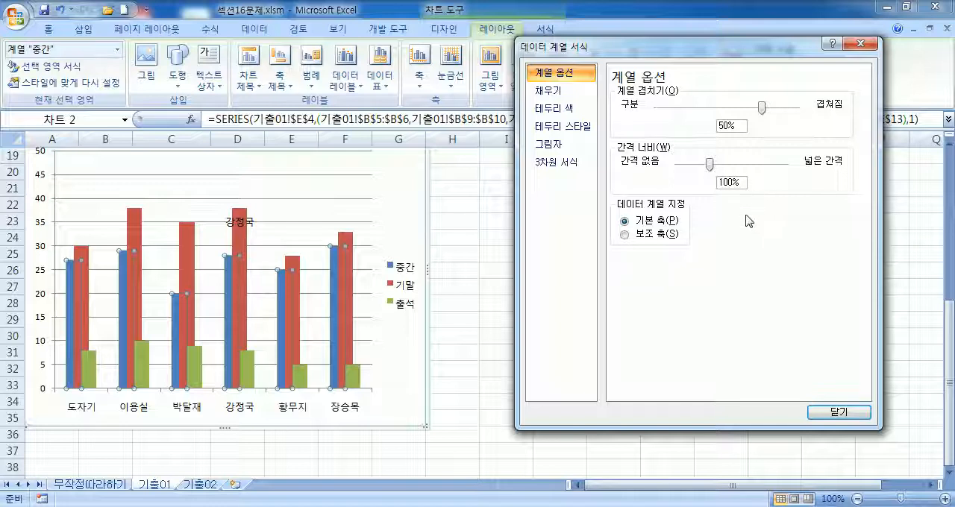
key(Tab)
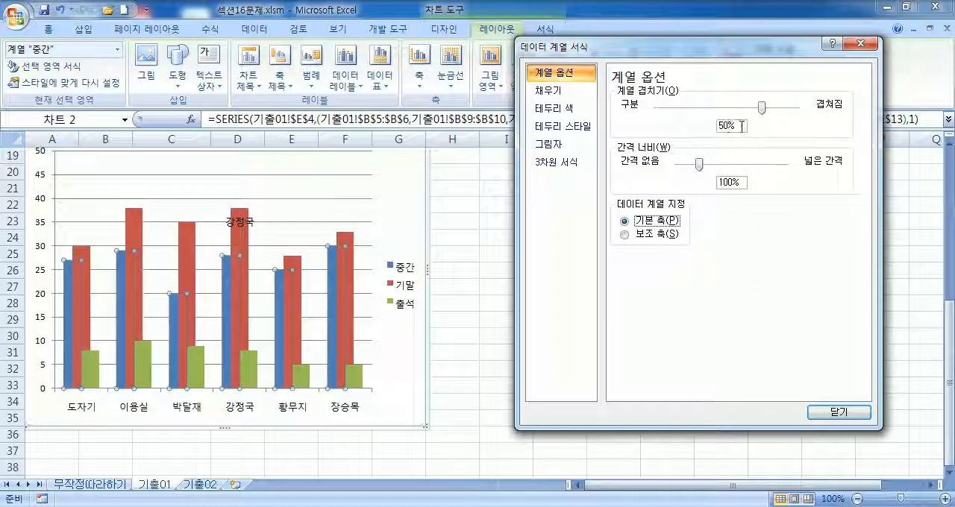
Step: Try a 계열 겹치기 value of 0% on the 중간 series, and restore it to 50%
click(726, 182)
click(725, 127)
key(BackSpace)
key(Tab)
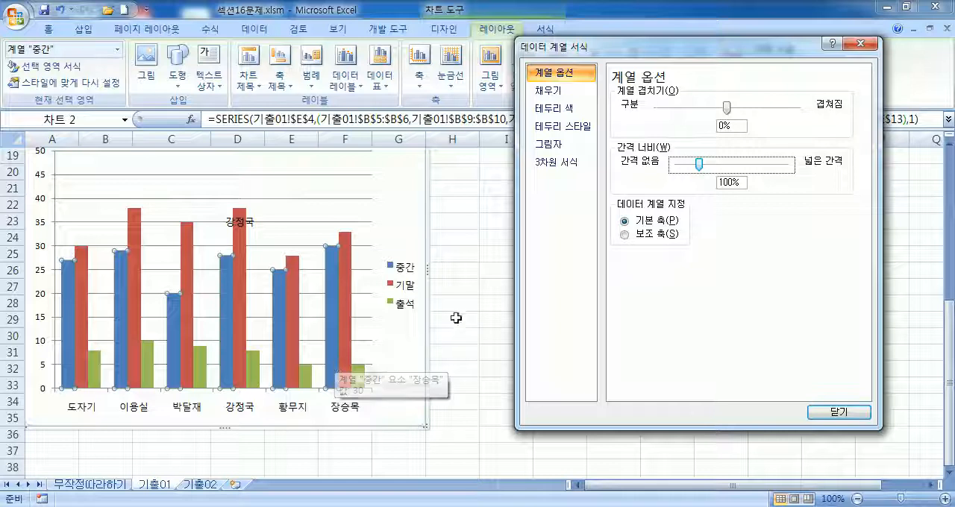
click(722, 125)
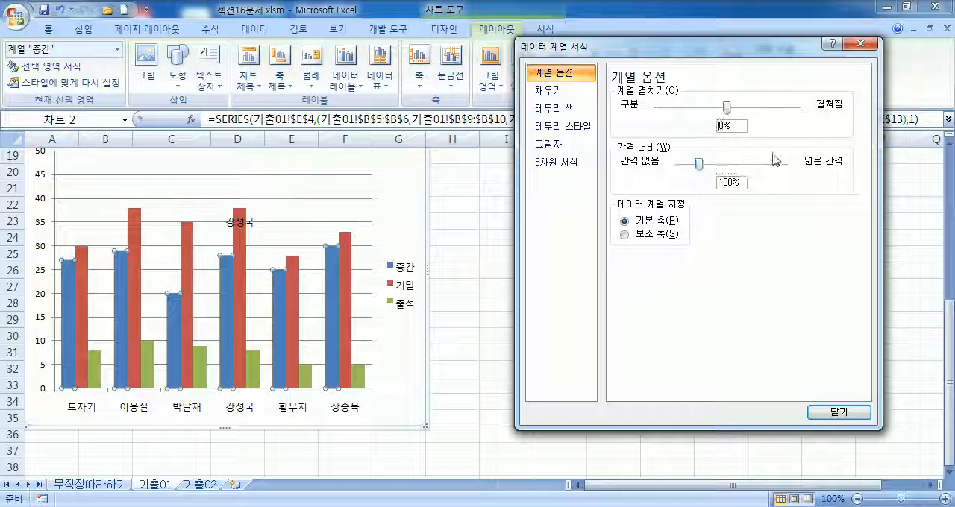
text(5)
key(Tab)
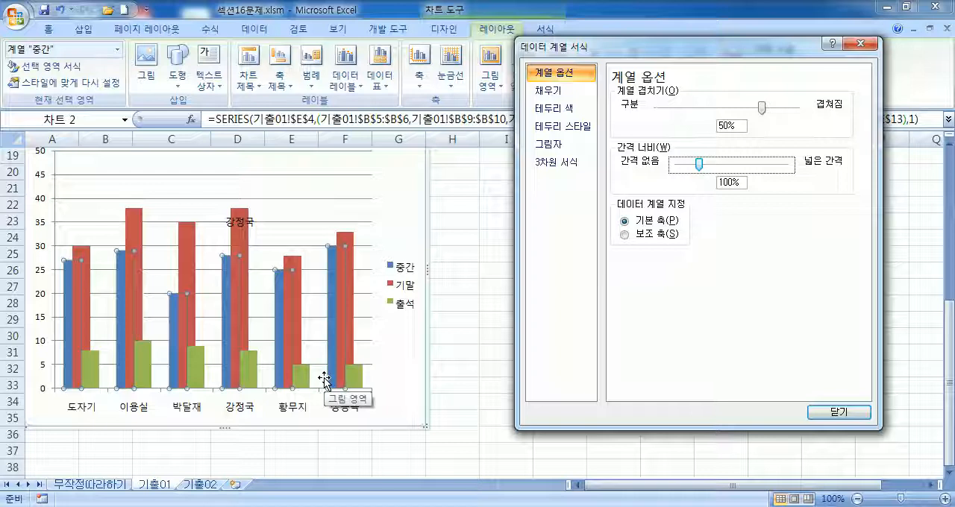
Step: Try 간격 너비 values of 199%, 500% and 0% on the 중간 series, and return it to 100%
drag(699, 163, 721, 164)
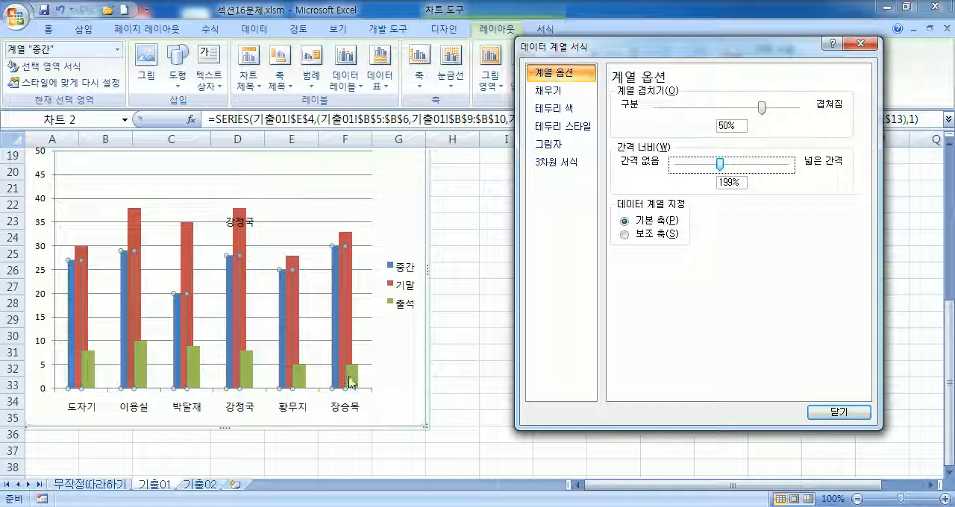
drag(721, 164, 819, 157)
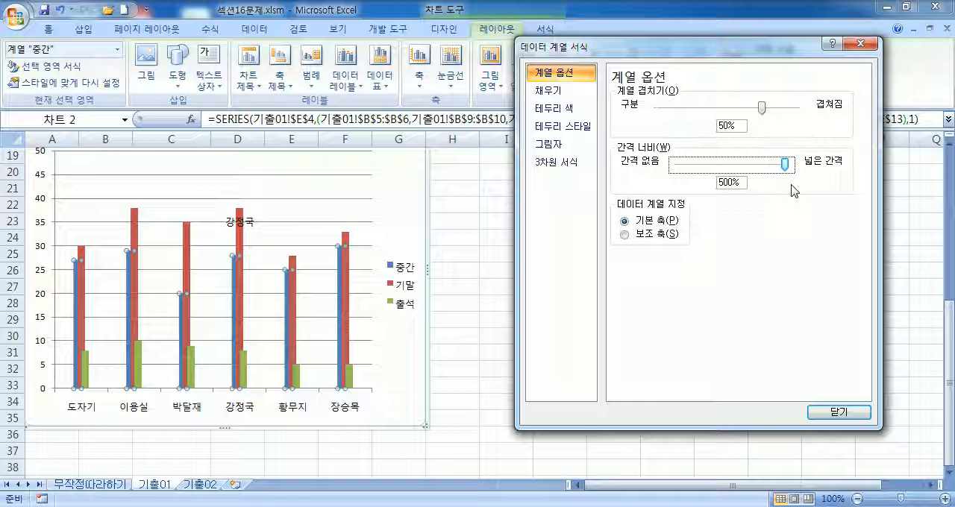
drag(785, 164, 676, 166)
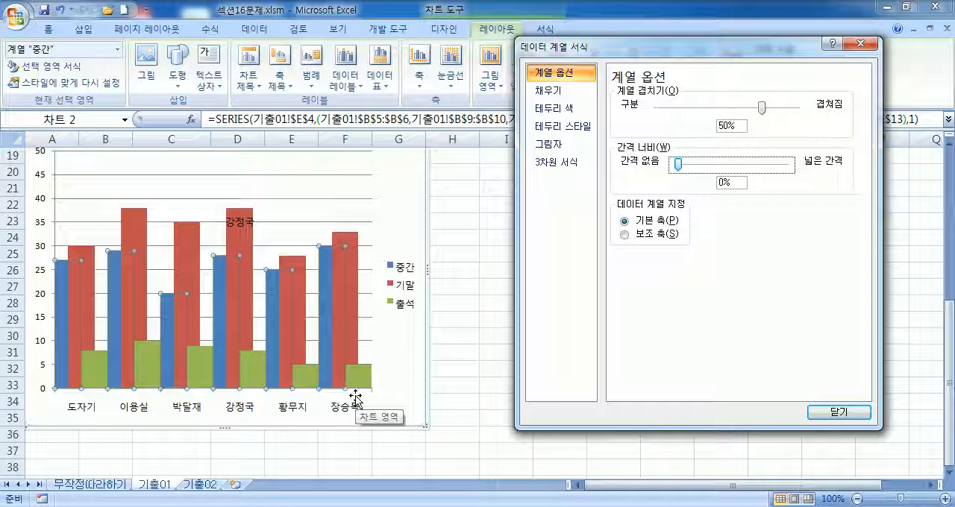
click(718, 182)
text(100)
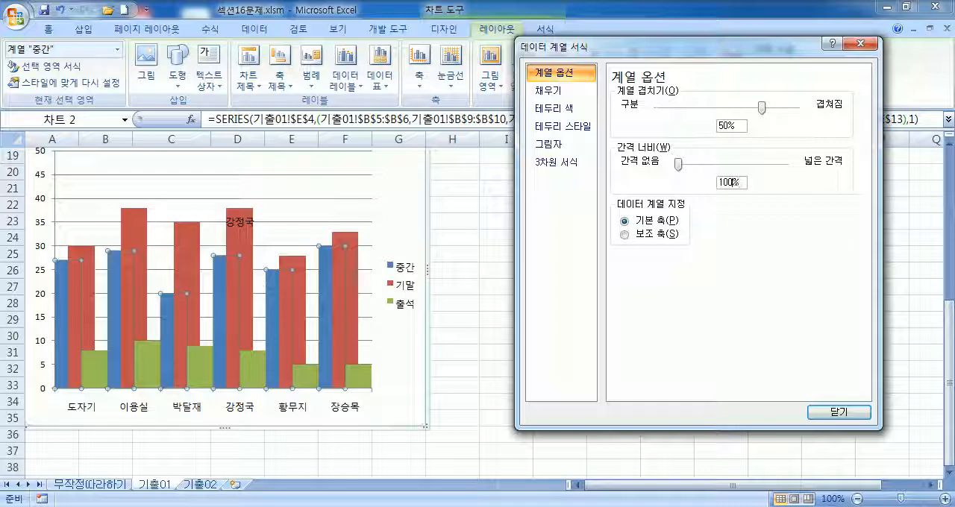
key(Tab)
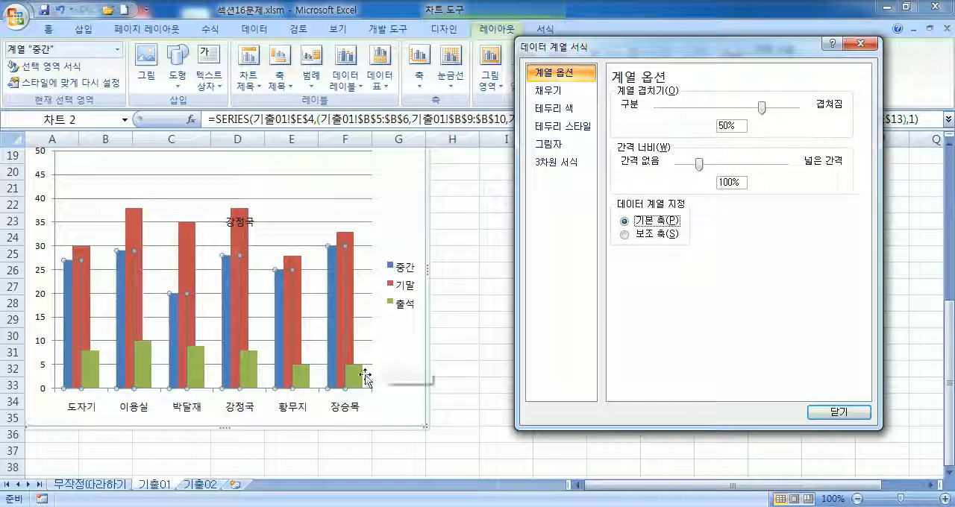
Step: Fill the chart's plot area with the solid colour 흰색, 배경 1, 25% 더 어둡게 and close its formatting settings
mouse_move(364, 385)
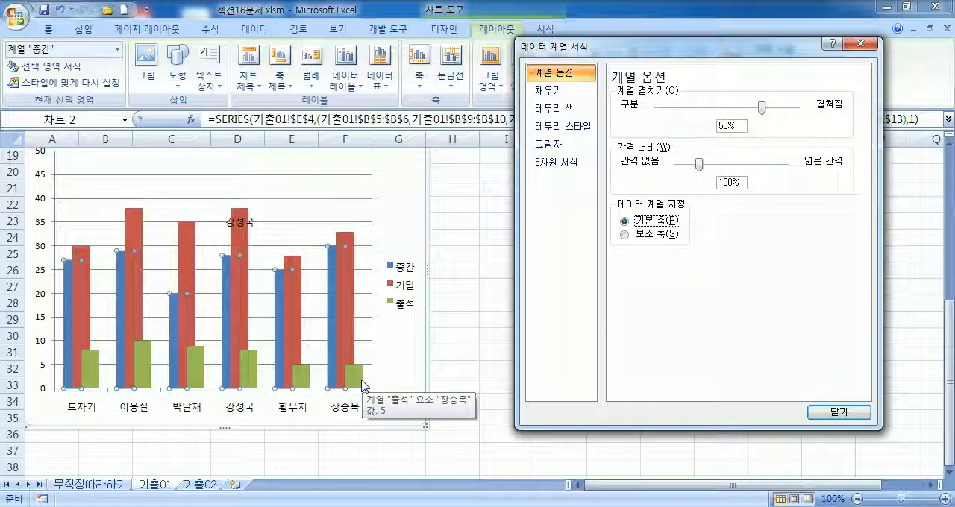
click(286, 189)
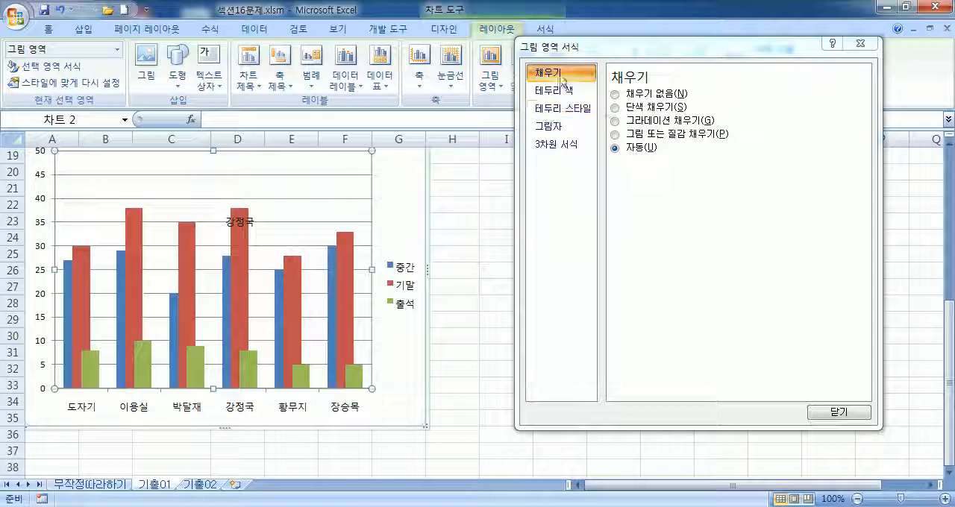
click(617, 108)
click(684, 166)
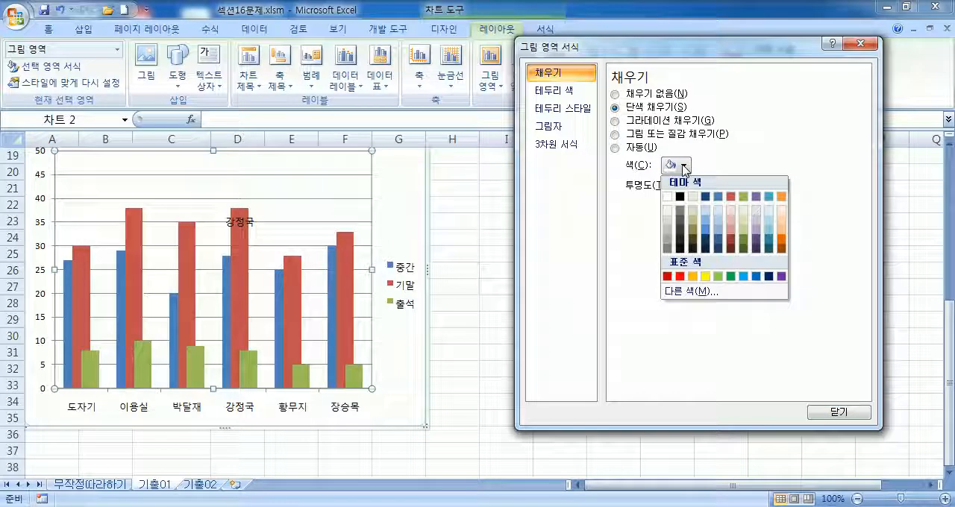
click(669, 233)
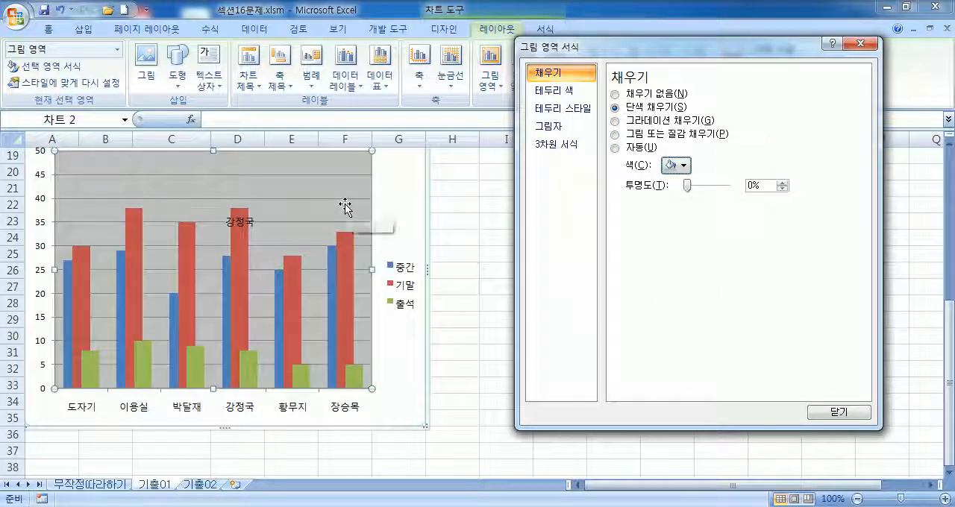
click(684, 166)
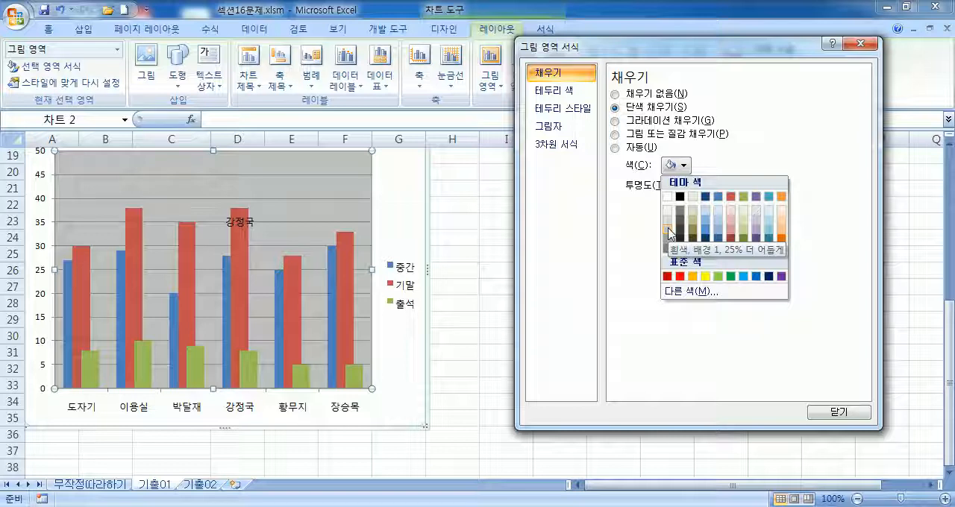
click(840, 412)
Step: Insert a text box inside the chart area, to the left of the chart title, and enter 단우:점
scroll(350, 344, up, 2)
click(57, 225)
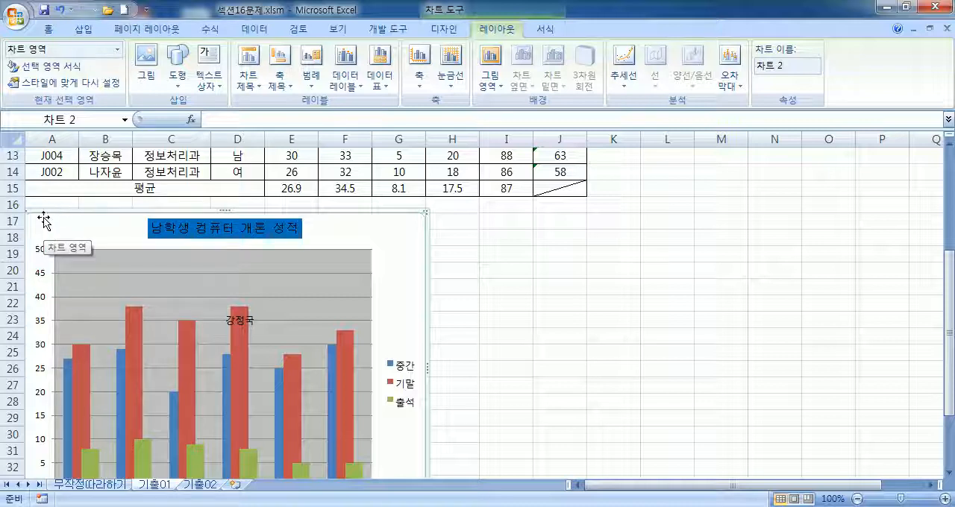
click(83, 29)
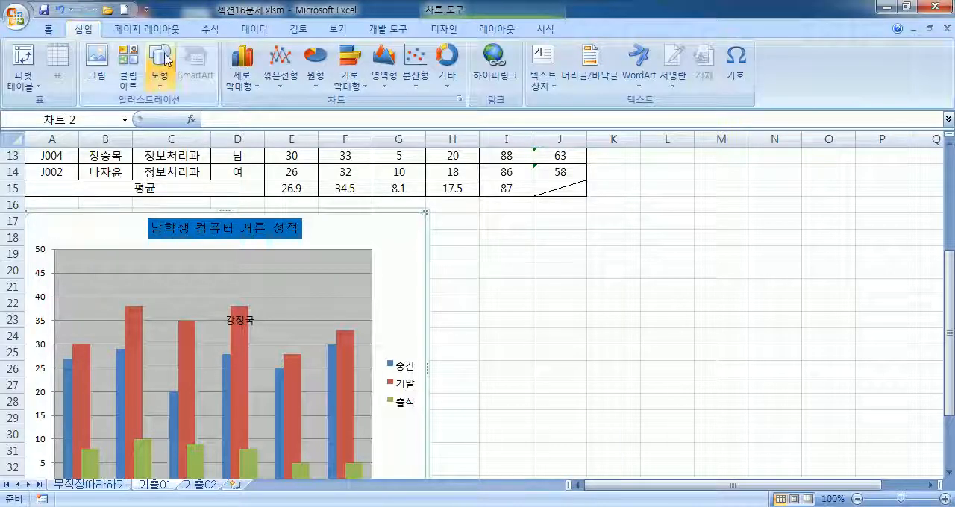
click(164, 62)
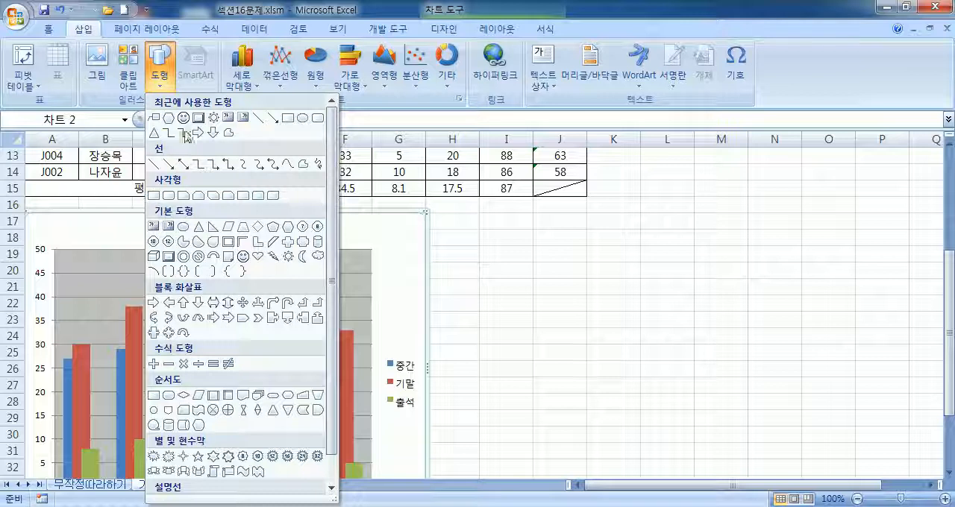
click(229, 119)
drag(44, 225, 98, 241)
text(ㄷ위 점)
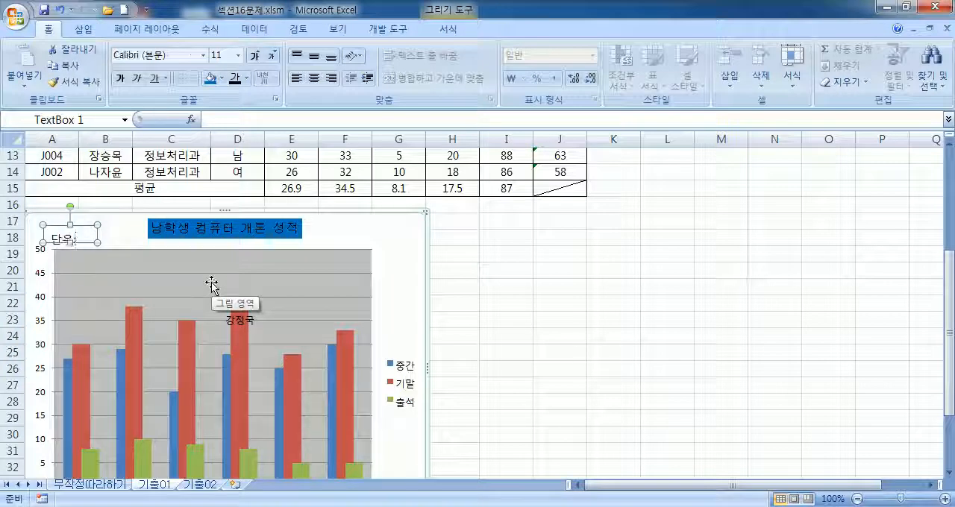
Step: Correct the wording of the chart's text box to 단위:점 and select the box itself
click(128, 228)
click(63, 240)
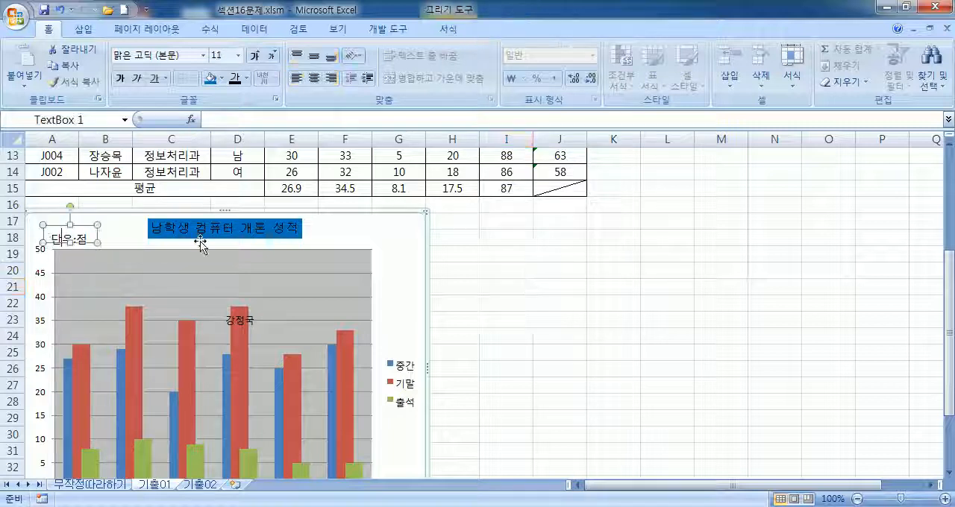
text(위)
key(Delete)
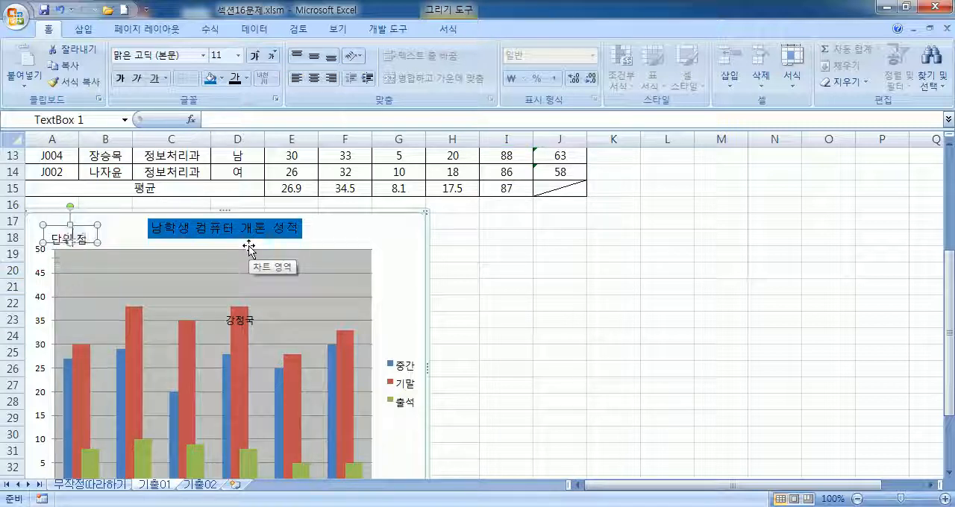
click(97, 225)
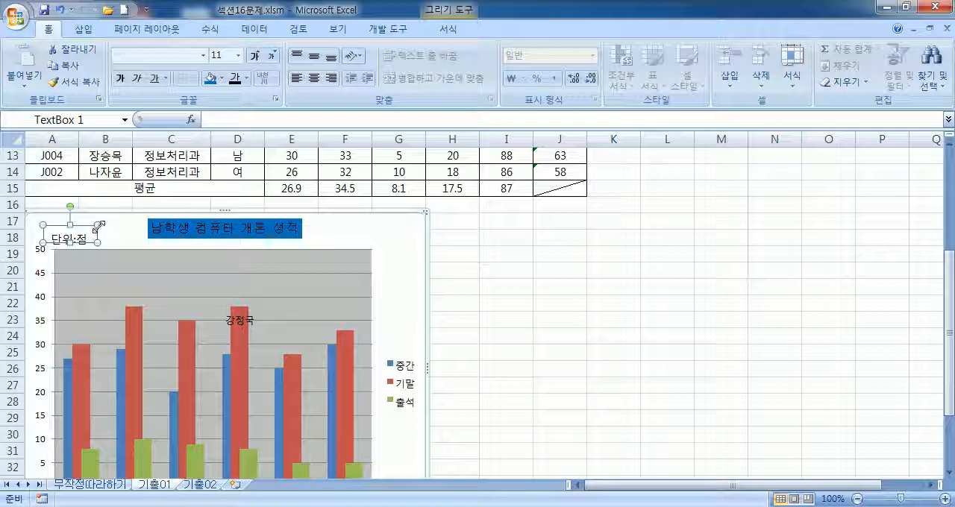
Step: Turn on 도형을 텍스트 크기에 맞춤 for the 단위:점 text box and move the box up and left, level with the chart title
key(ctrl+1)
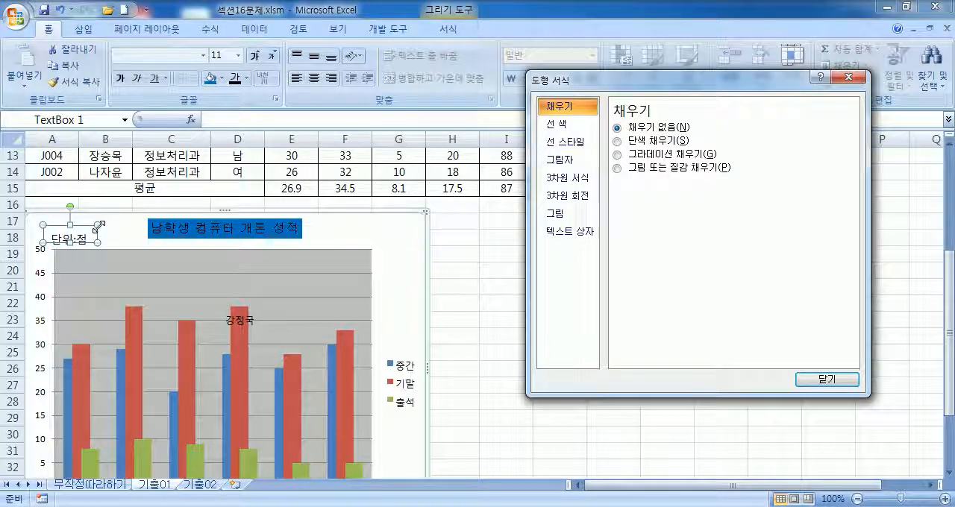
click(567, 232)
click(651, 198)
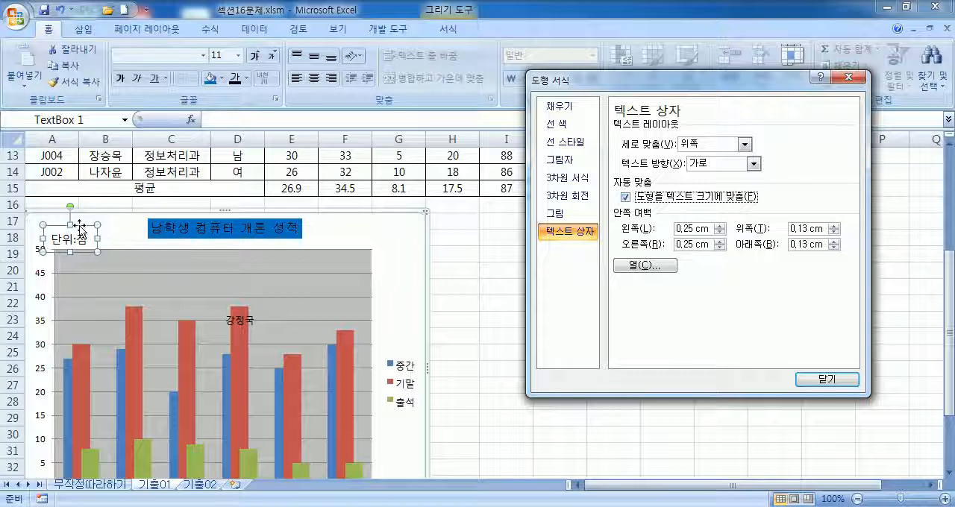
drag(76, 223, 72, 213)
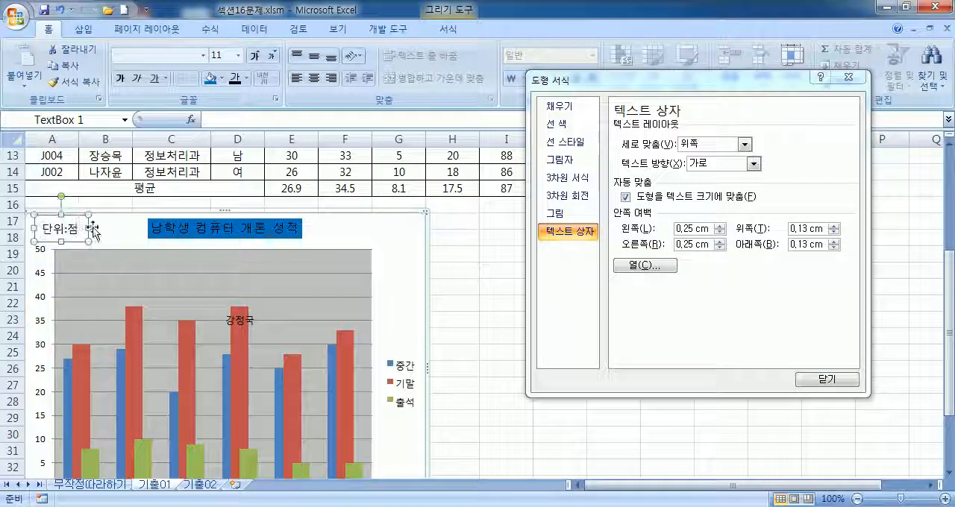
click(107, 235)
Step: Set the 단위:점 text box's font to 굴림 with size 10
click(76, 237)
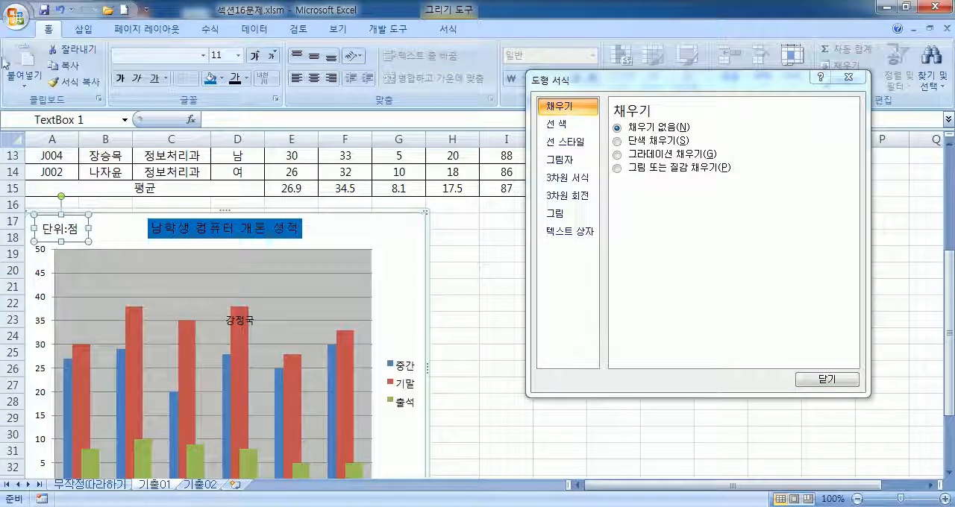
click(203, 56)
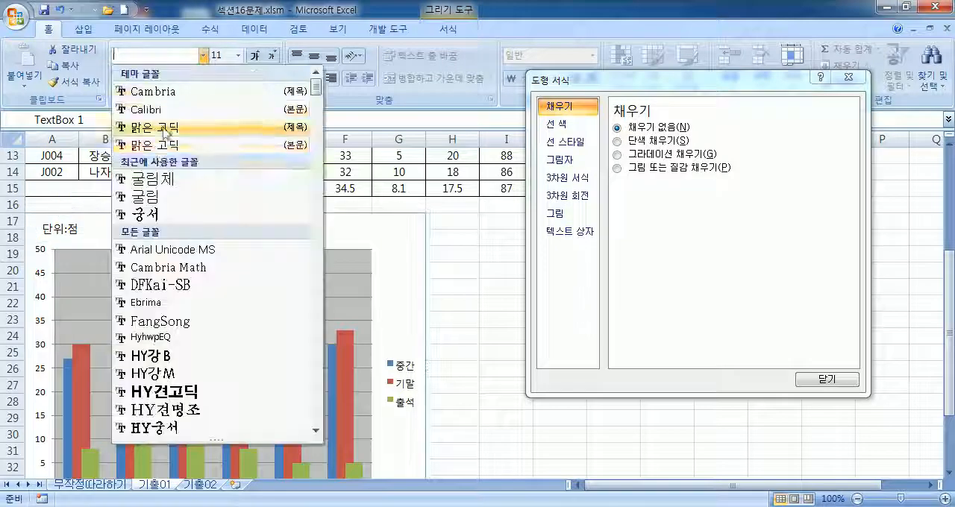
click(141, 194)
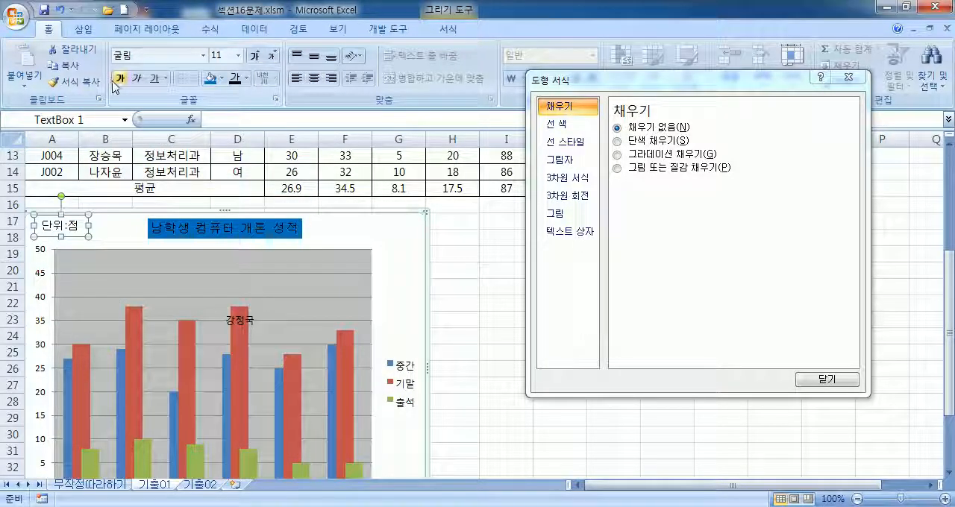
click(273, 57)
click(273, 59)
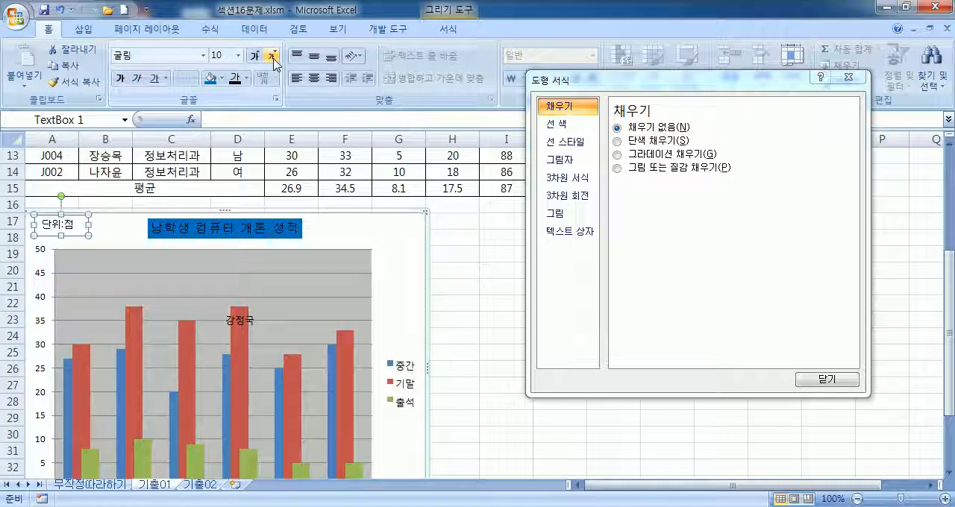
Step: Give the 단위:점 text box a solid black outline (실선) using the black theme colour
click(569, 144)
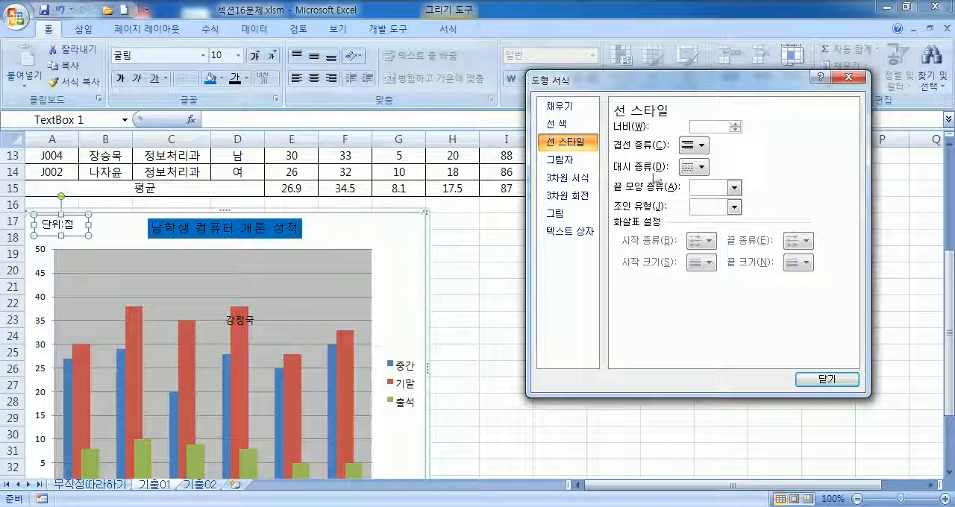
click(558, 123)
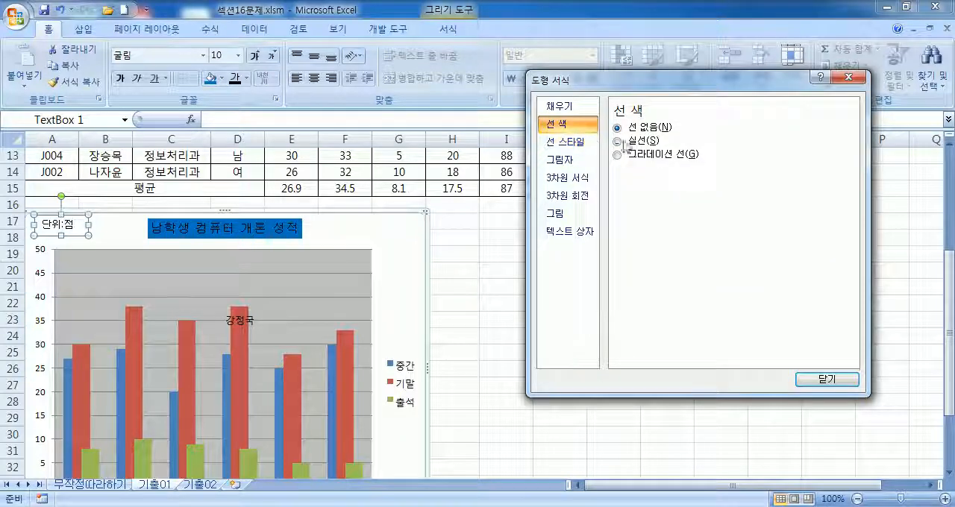
click(688, 175)
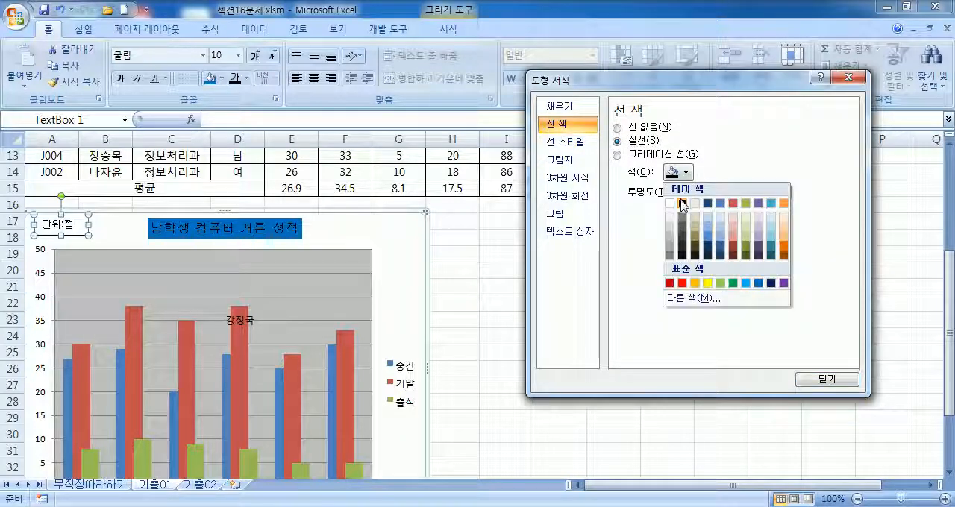
click(683, 205)
click(124, 224)
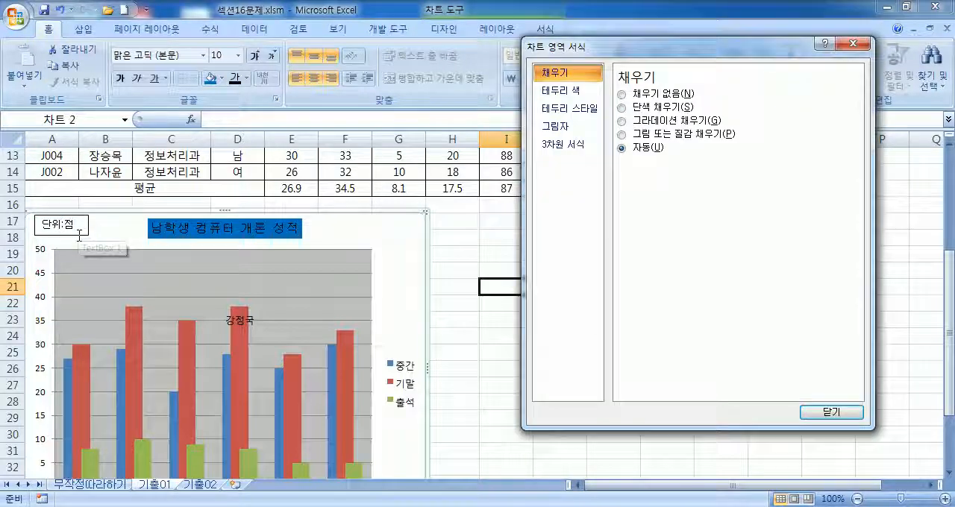
Step: Shift the 단위:점 text box slightly left and down, and centre its text horizontally and vertically
click(77, 237)
drag(76, 236, 73, 238)
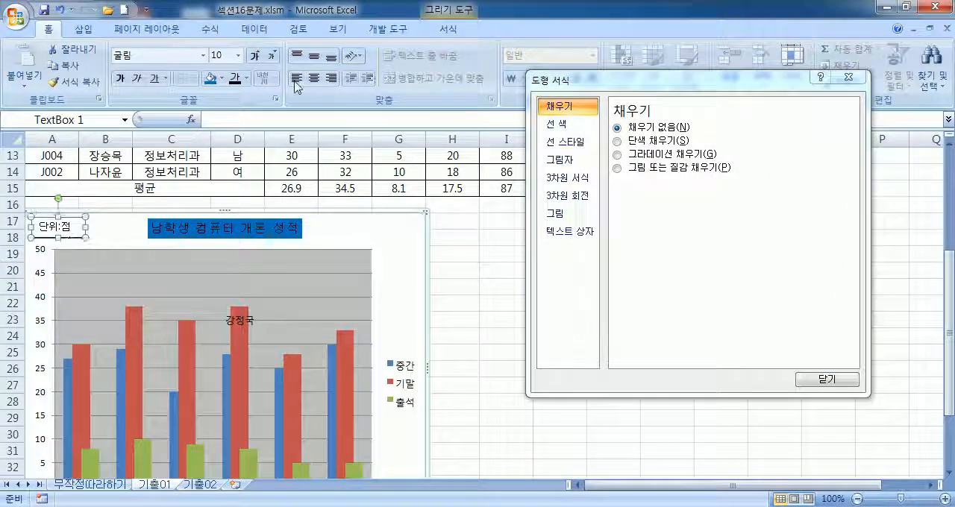
click(321, 58)
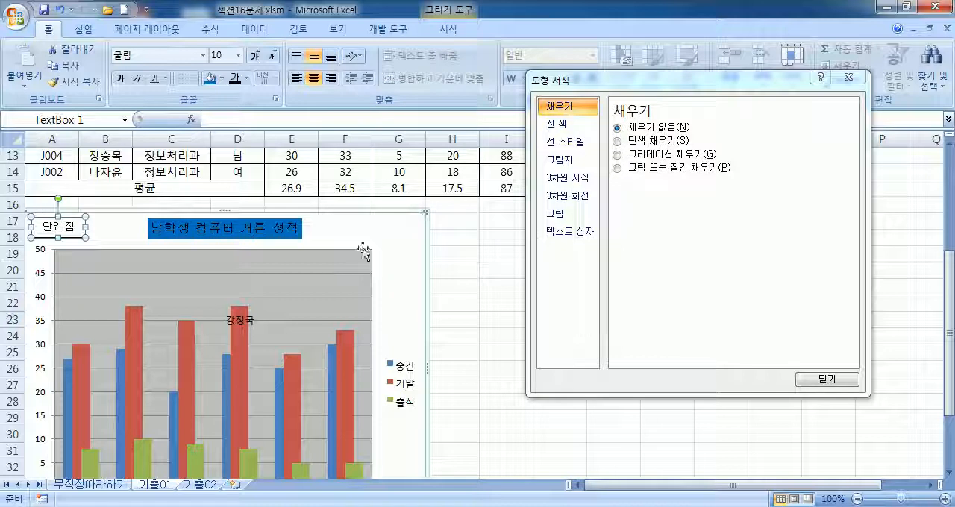
Step: Reduce all four inner margins (안쪽 여백) of the 단위:점 text box to 0 cm
click(573, 233)
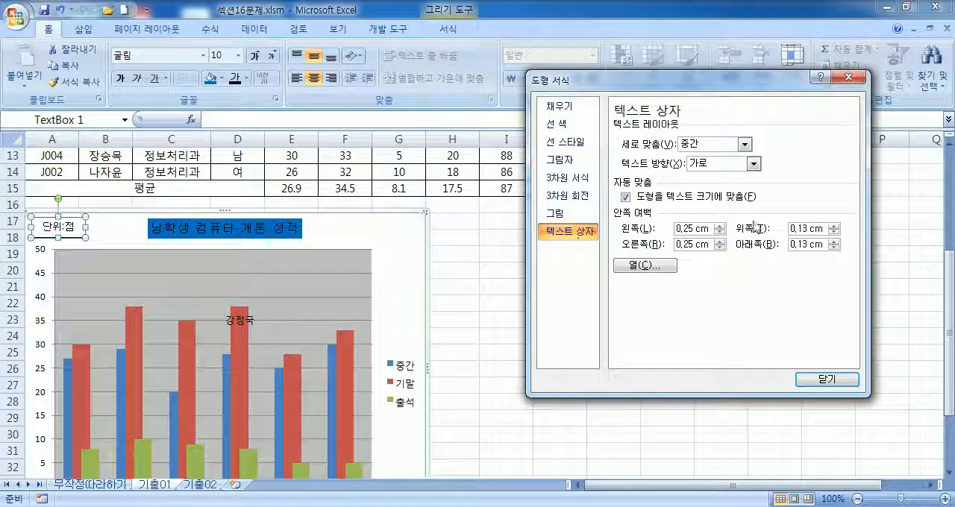
click(835, 247)
click(835, 247)
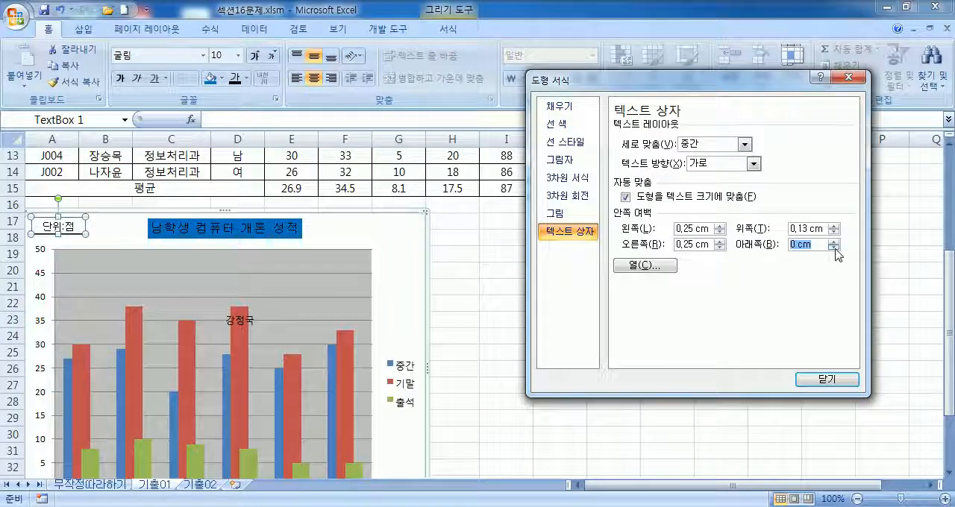
click(835, 232)
click(835, 232)
click(720, 233)
click(720, 233)
click(720, 248)
click(720, 248)
click(78, 232)
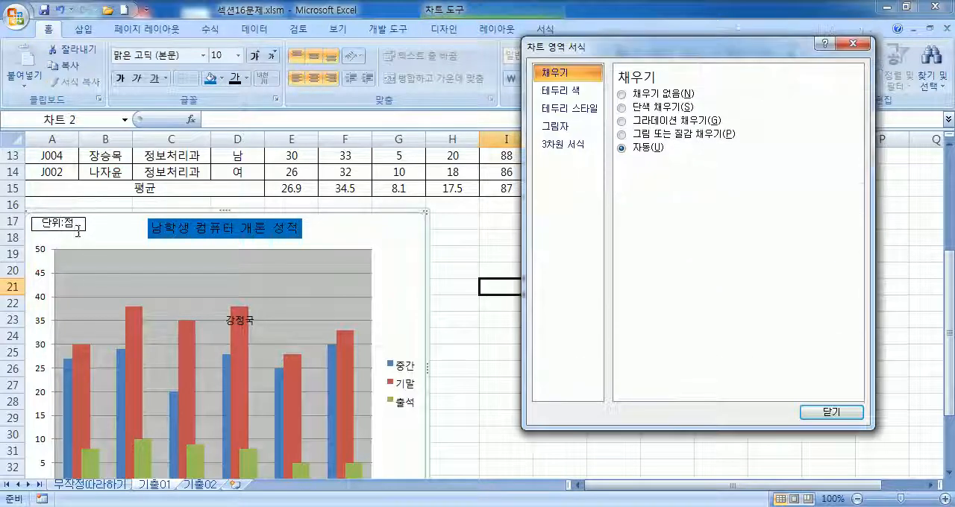
Step: Reposition the 단위:점 text box slightly lower and further left, just above the plot area
click(77, 232)
drag(74, 238, 74, 245)
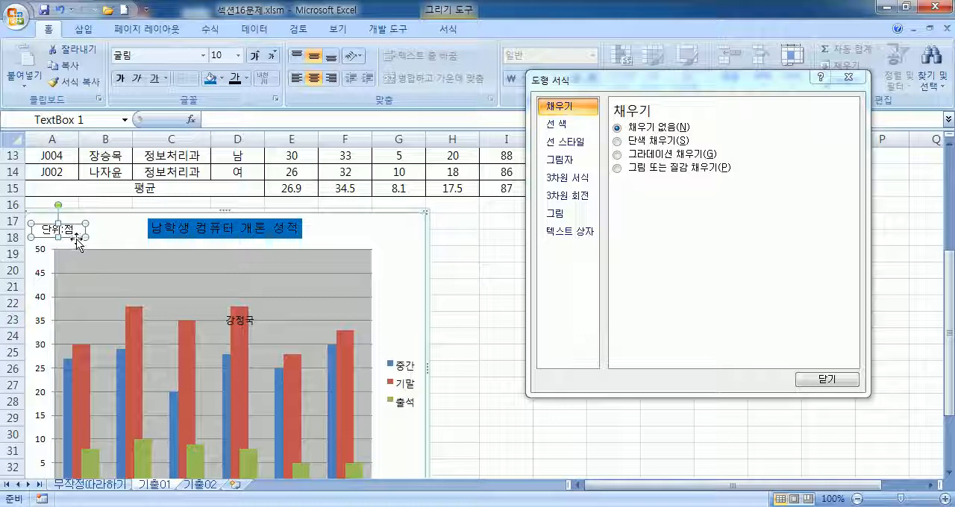
drag(77, 238, 74, 237)
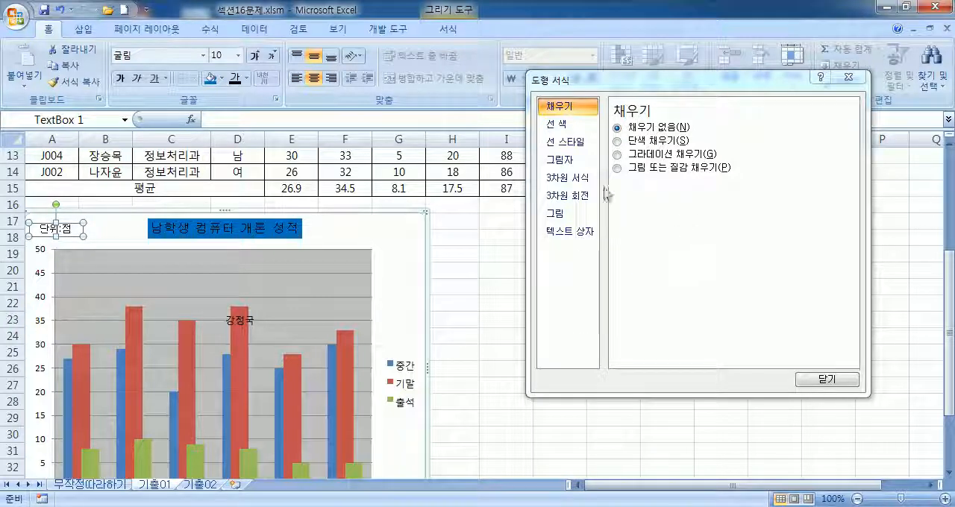
Step: Set the 위쪽 and 아래쪽 inner margins of the 단위:점 text box to 0.1 cm and deselect the box
click(560, 233)
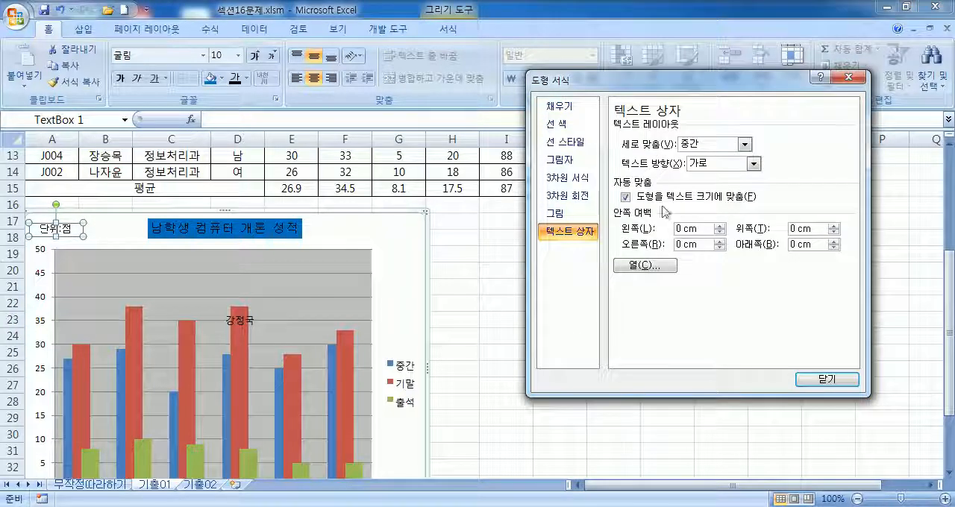
click(834, 226)
click(834, 241)
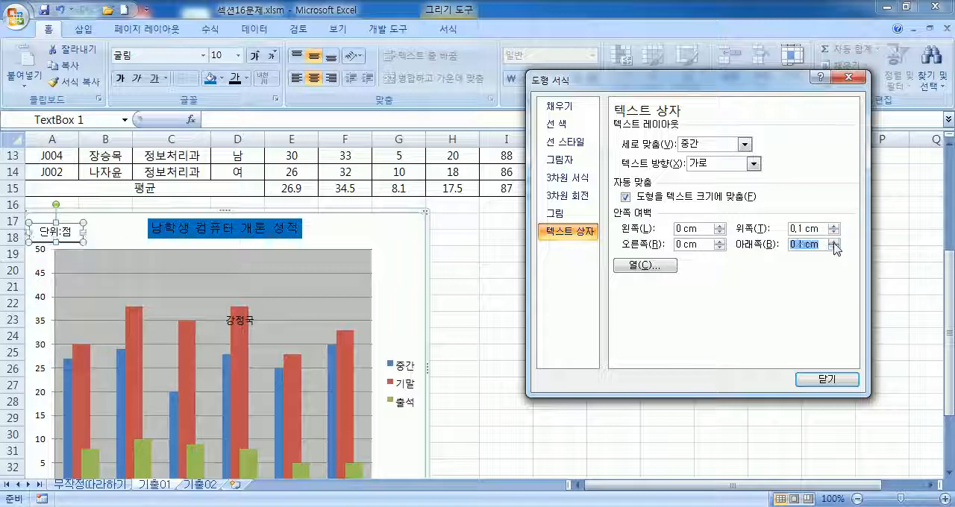
click(337, 234)
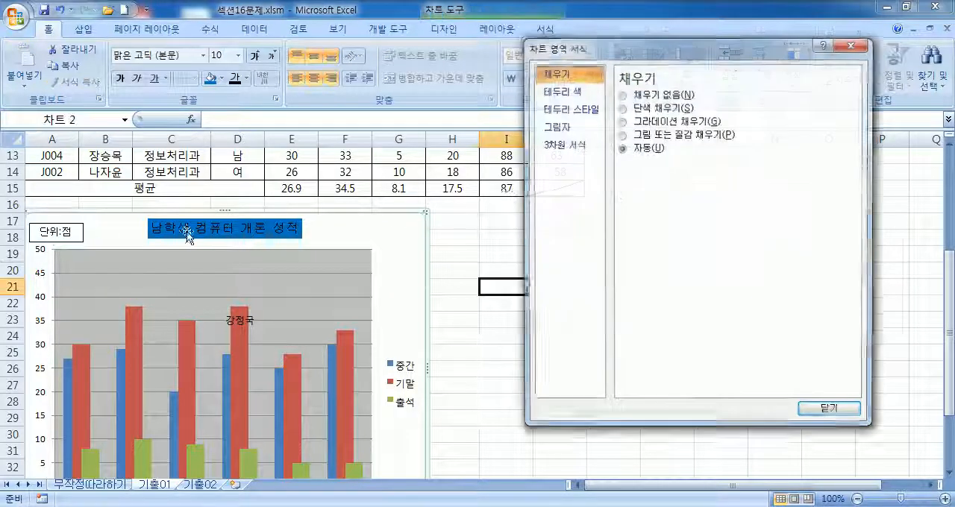